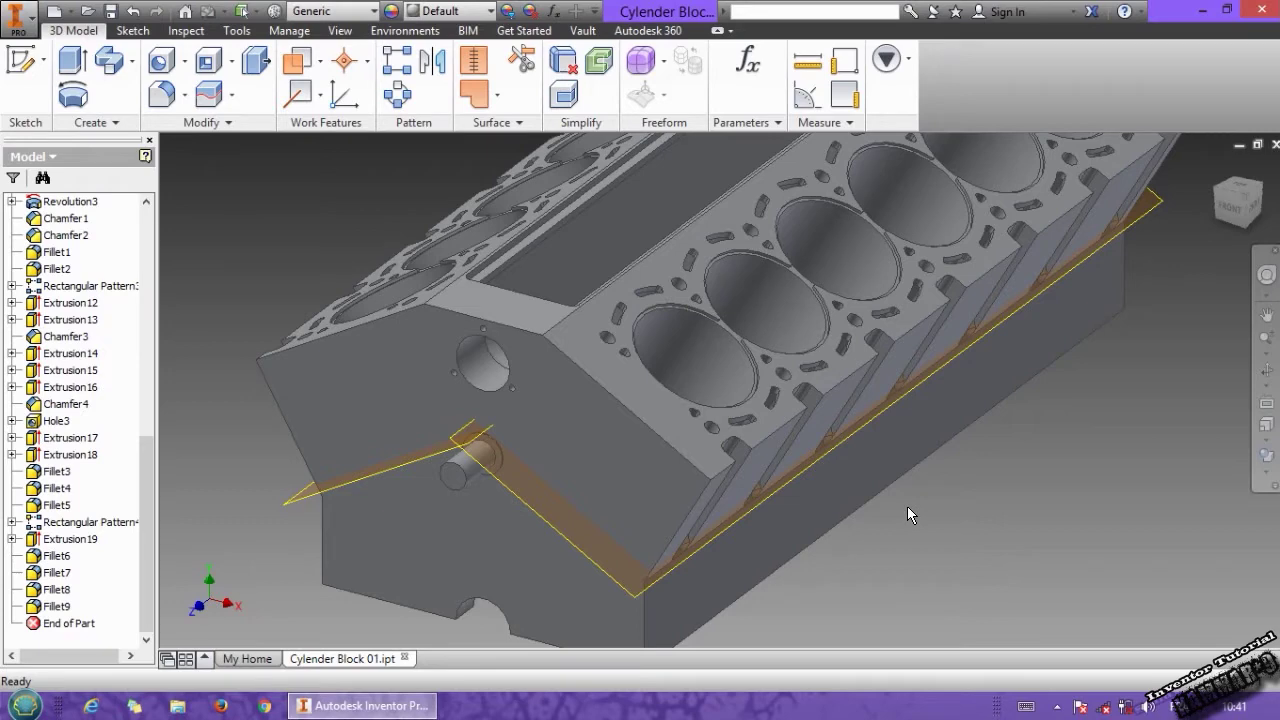
- Start a sketch on the sloped inner face of the valley between the two cylinder banks
middle_drag(732, 409, 712, 456)
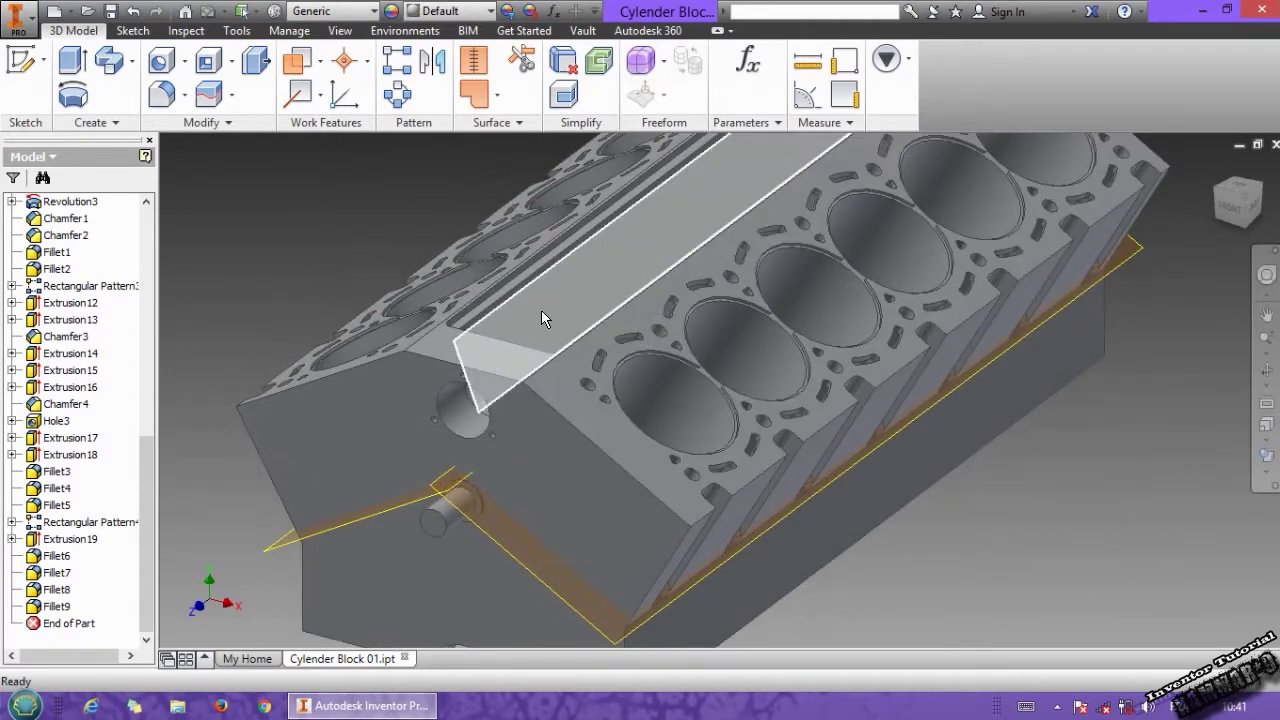
click(541, 310)
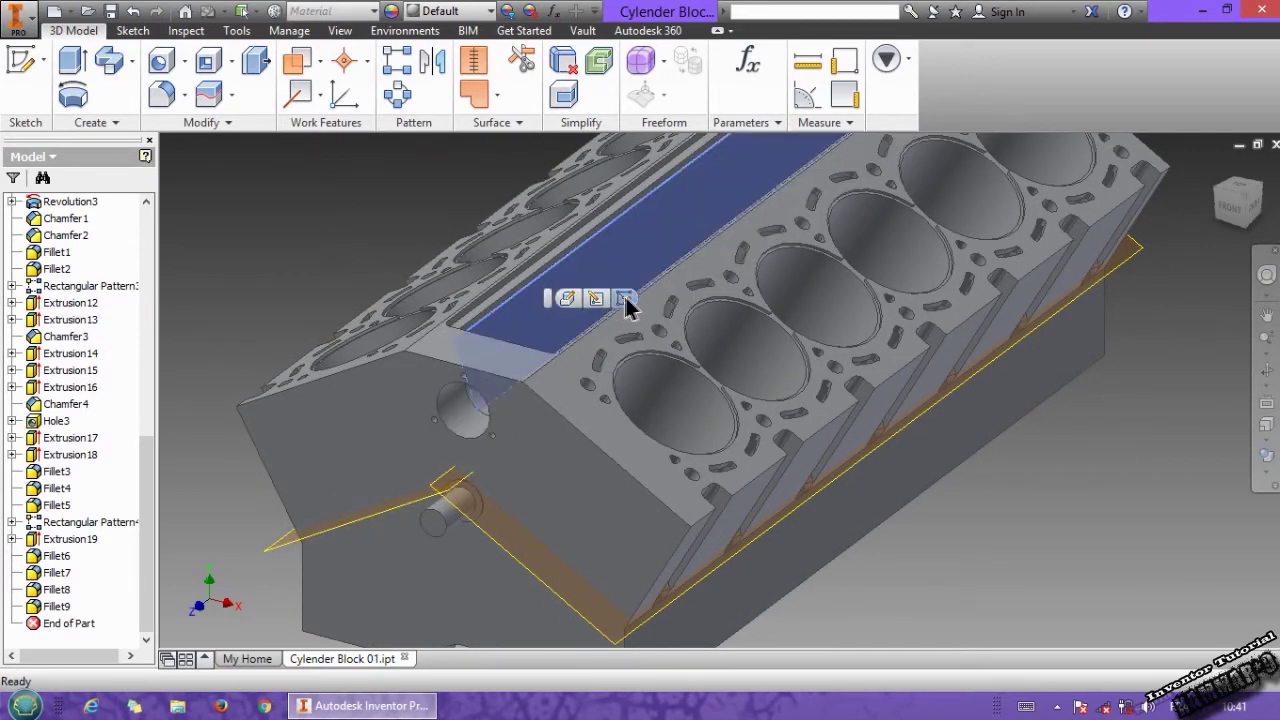
click(625, 299)
mouse_move(625, 305)
shift+middle_down()
mouse_move(563, 320)
mouse_move(539, 350)
shift+middle_up()
scroll(513, 380, up, 4)
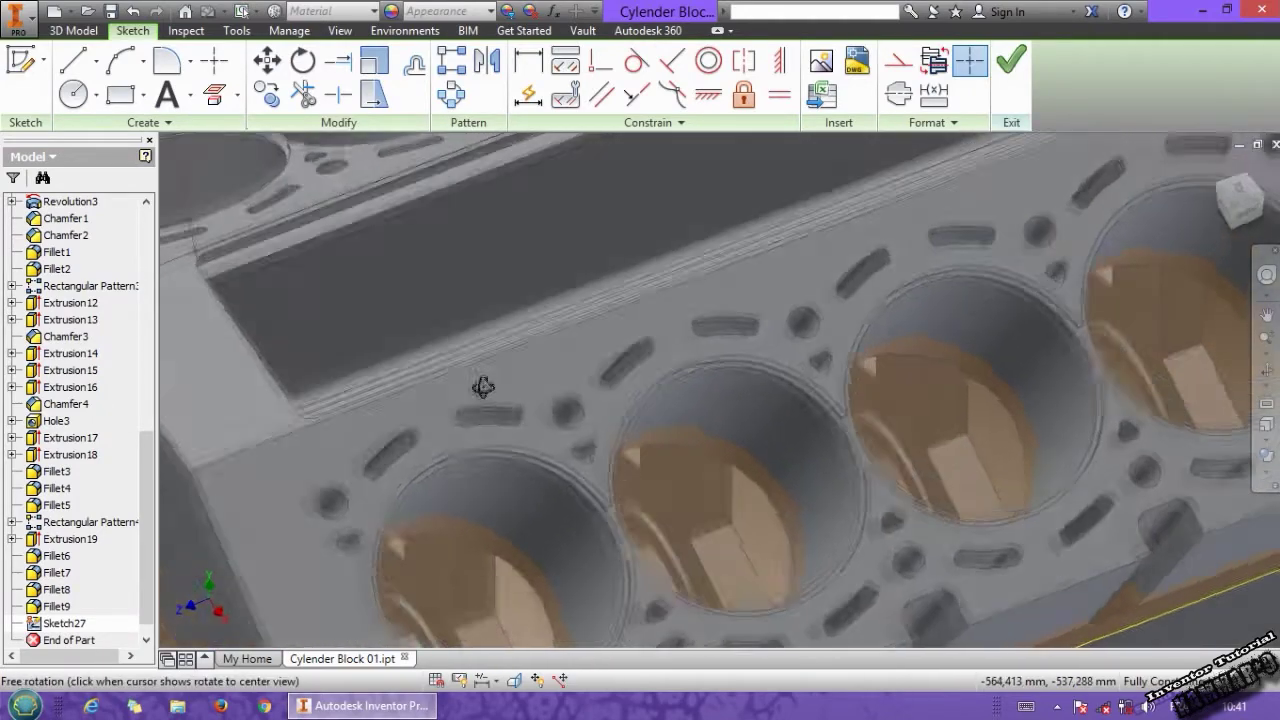
shift+middle_drag(483, 387, 694, 403)
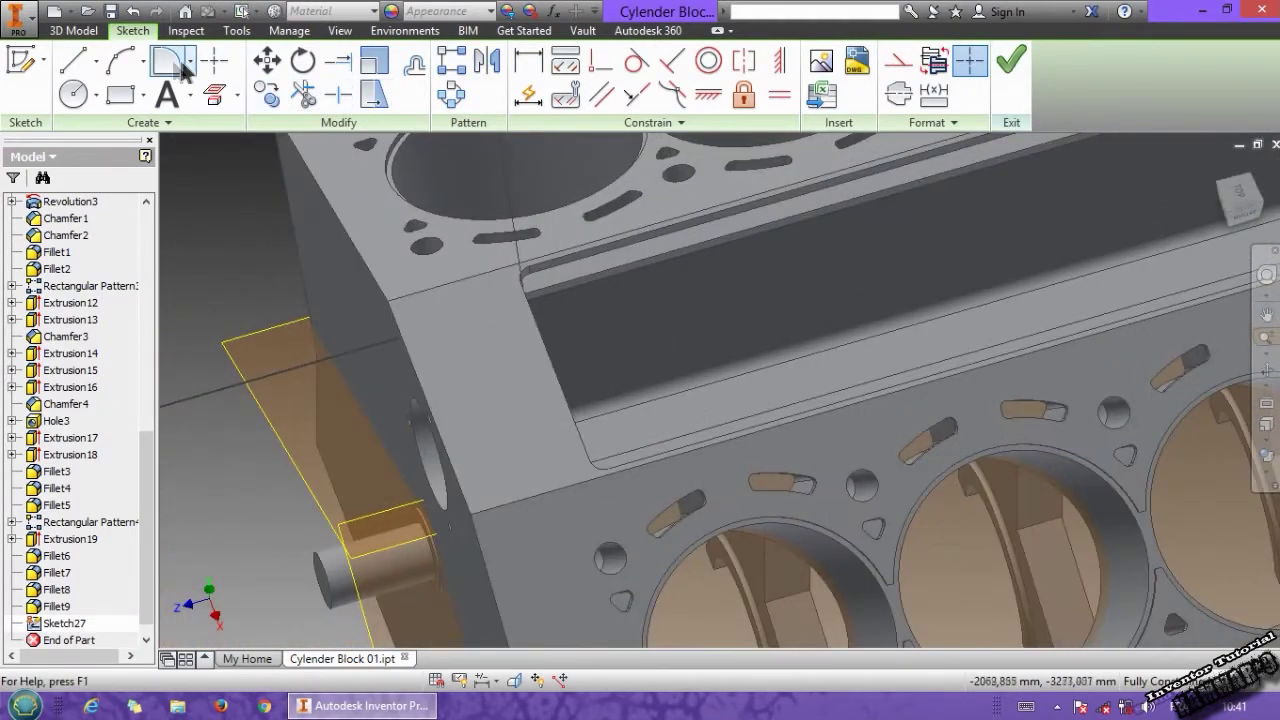
- Draw a 30 mm diameter circle on the sloped valley face near the front end of the block
click(73, 94)
click(650, 337)
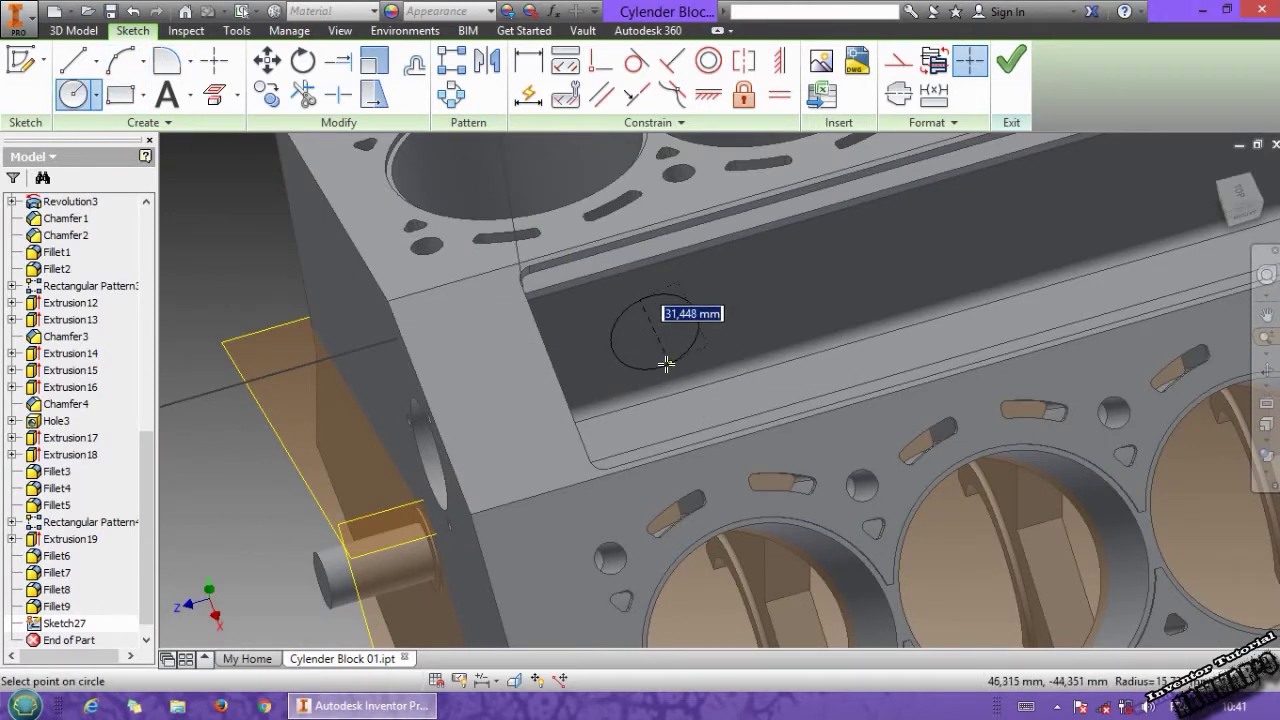
text(30)
key(Return)
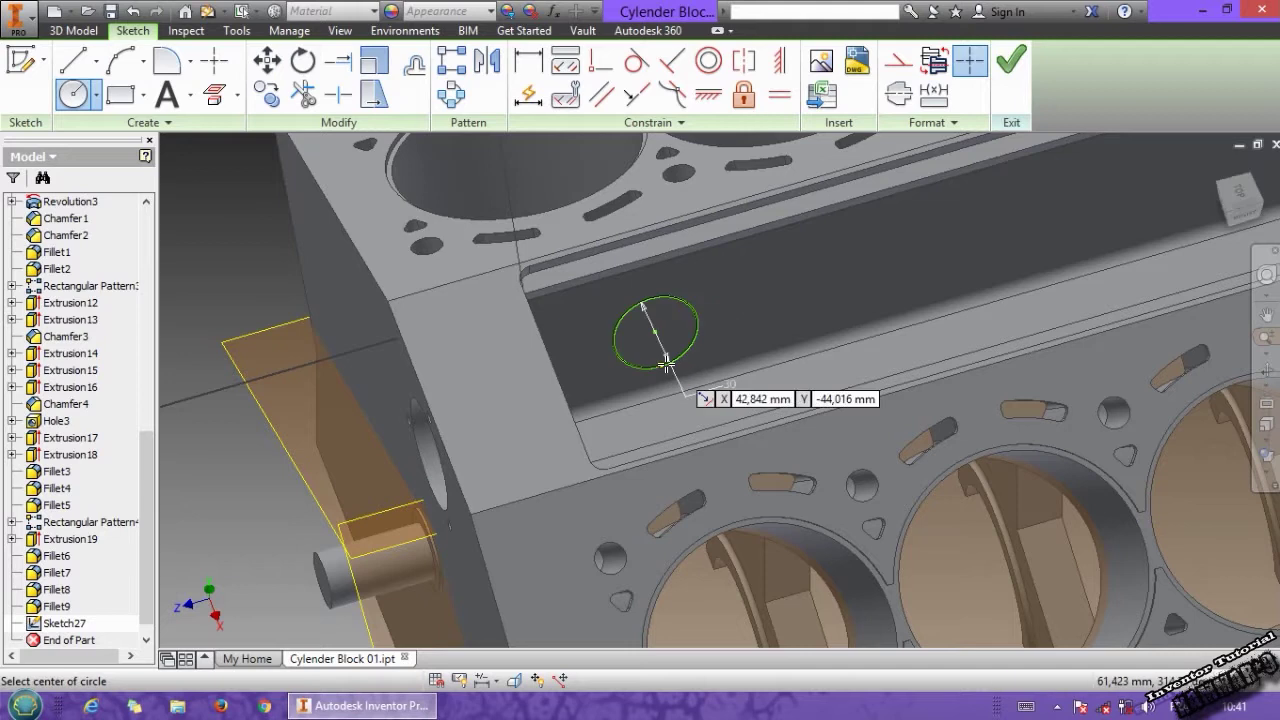
- Dimension the circle's centre 20 mm from the long lower edge of the sloped valley face
click(528, 61)
click(688, 350)
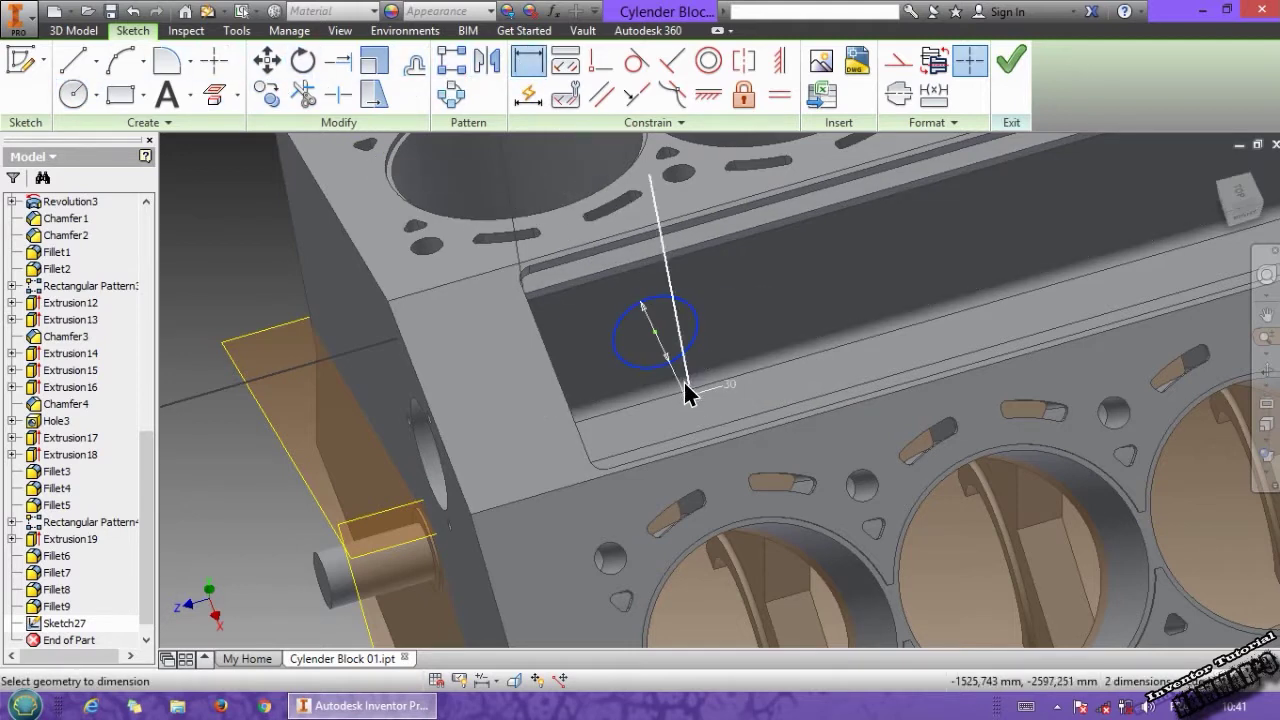
click(686, 390)
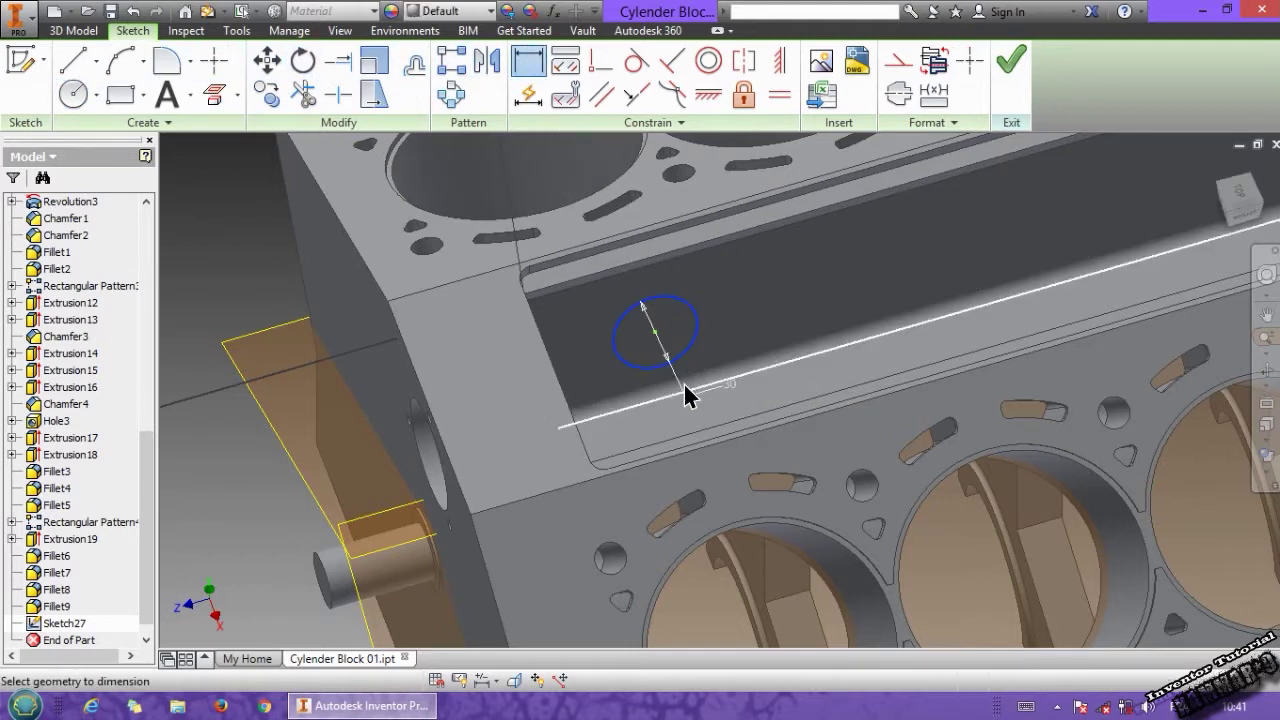
click(505, 411)
click(258, 468)
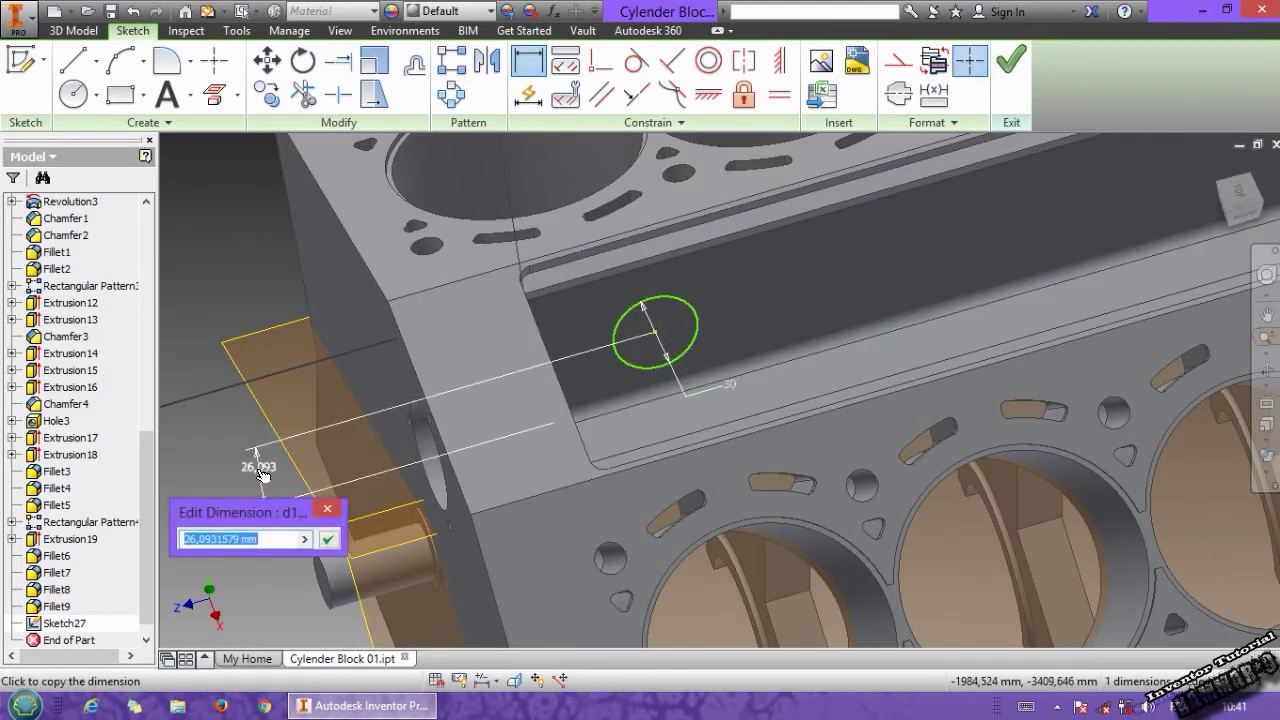
key(Return)
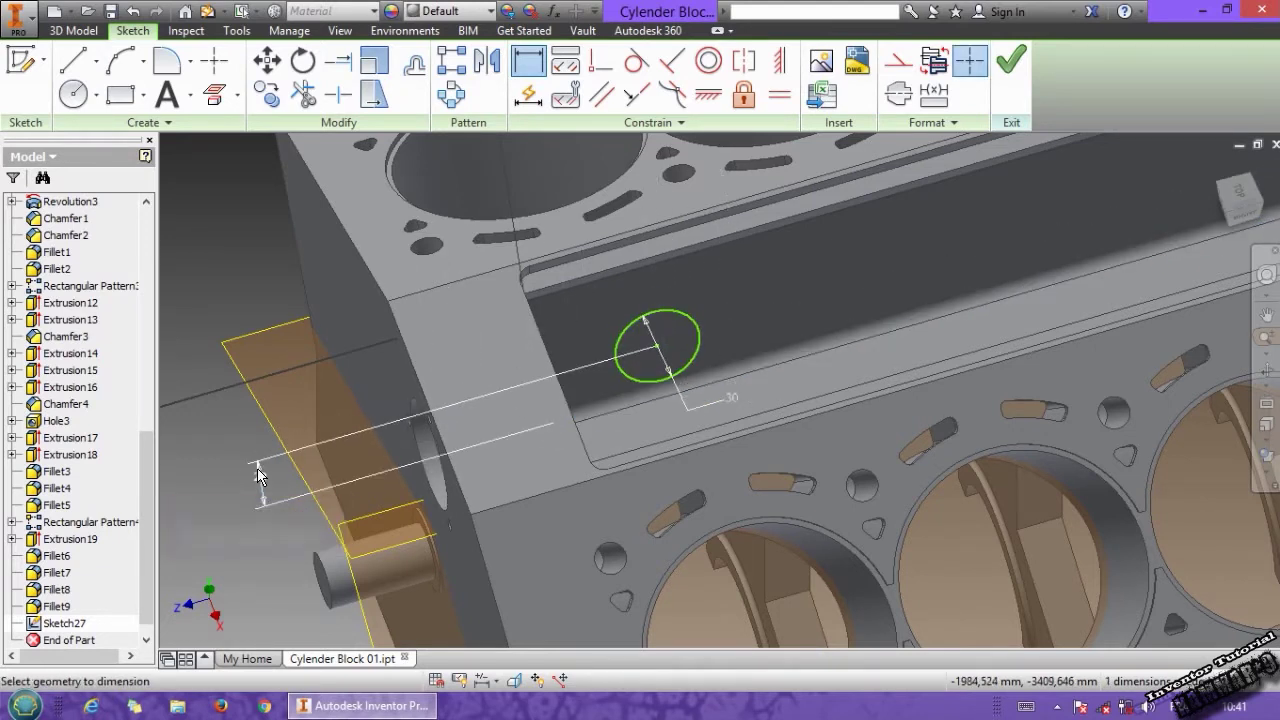
- Dimension the circle's centre 67 mm from the front end edge of the block
click(628, 376)
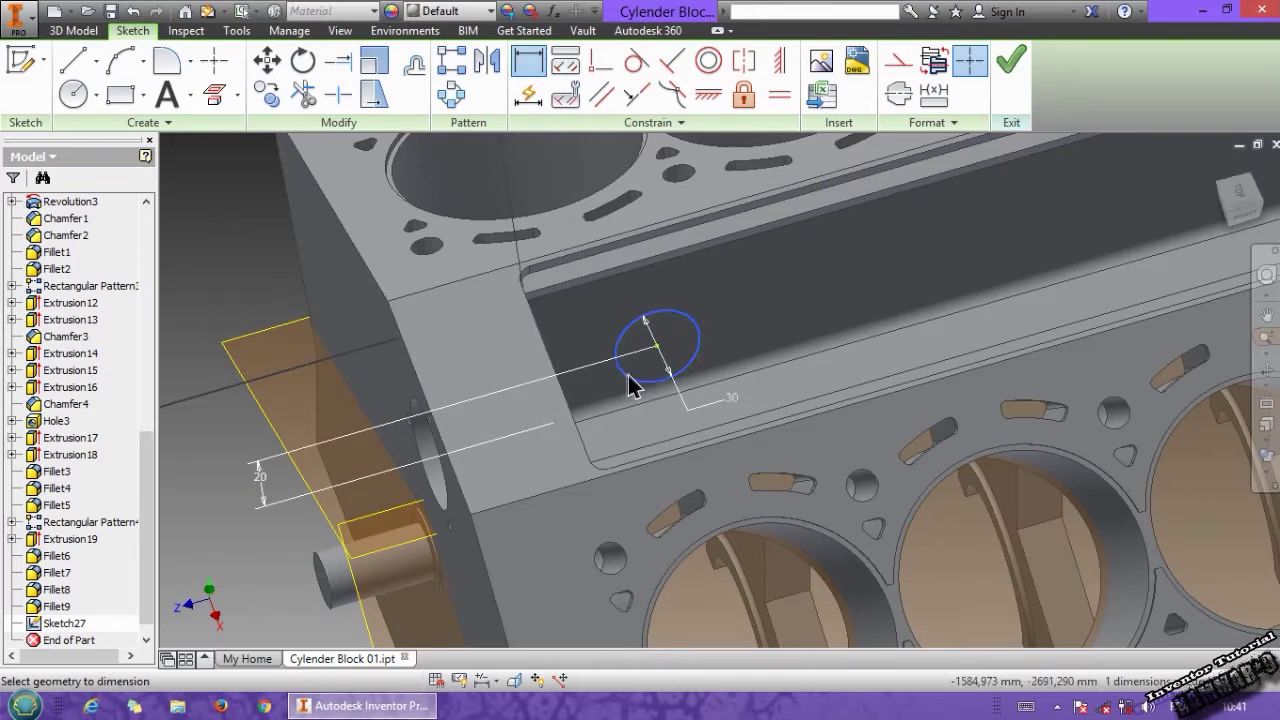
click(418, 397)
click(291, 420)
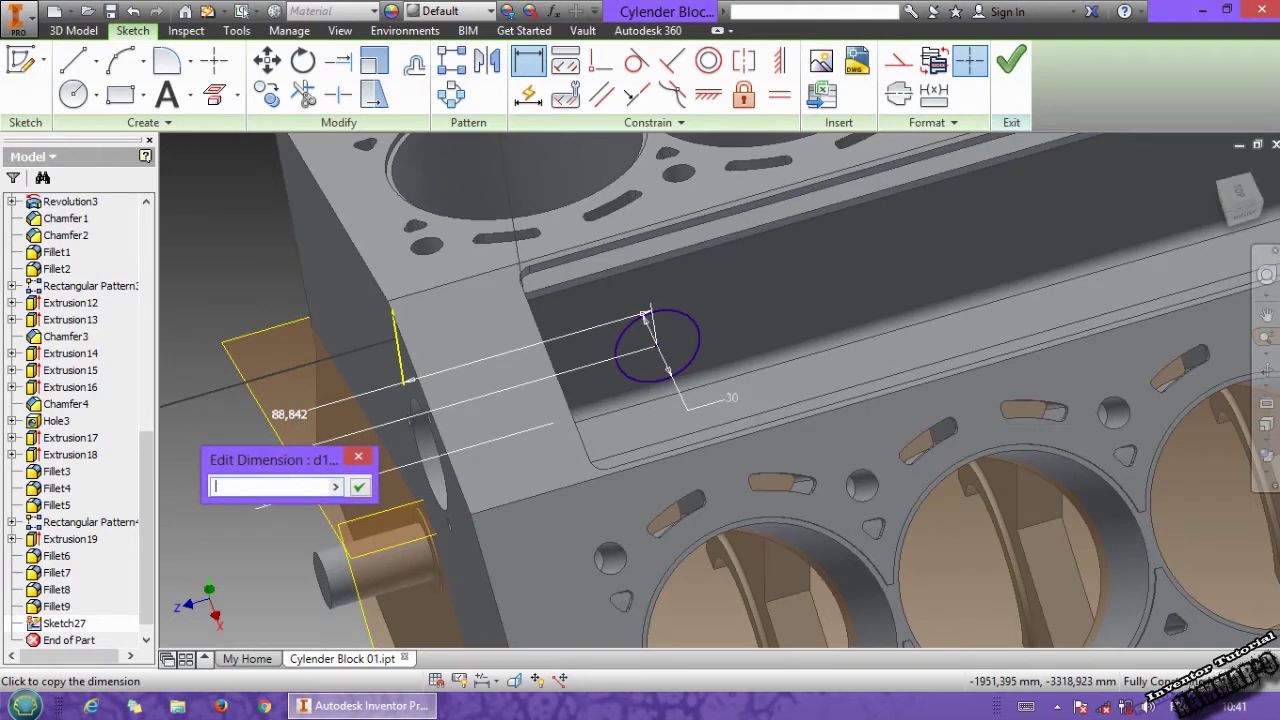
key(Return)
key(Escape)
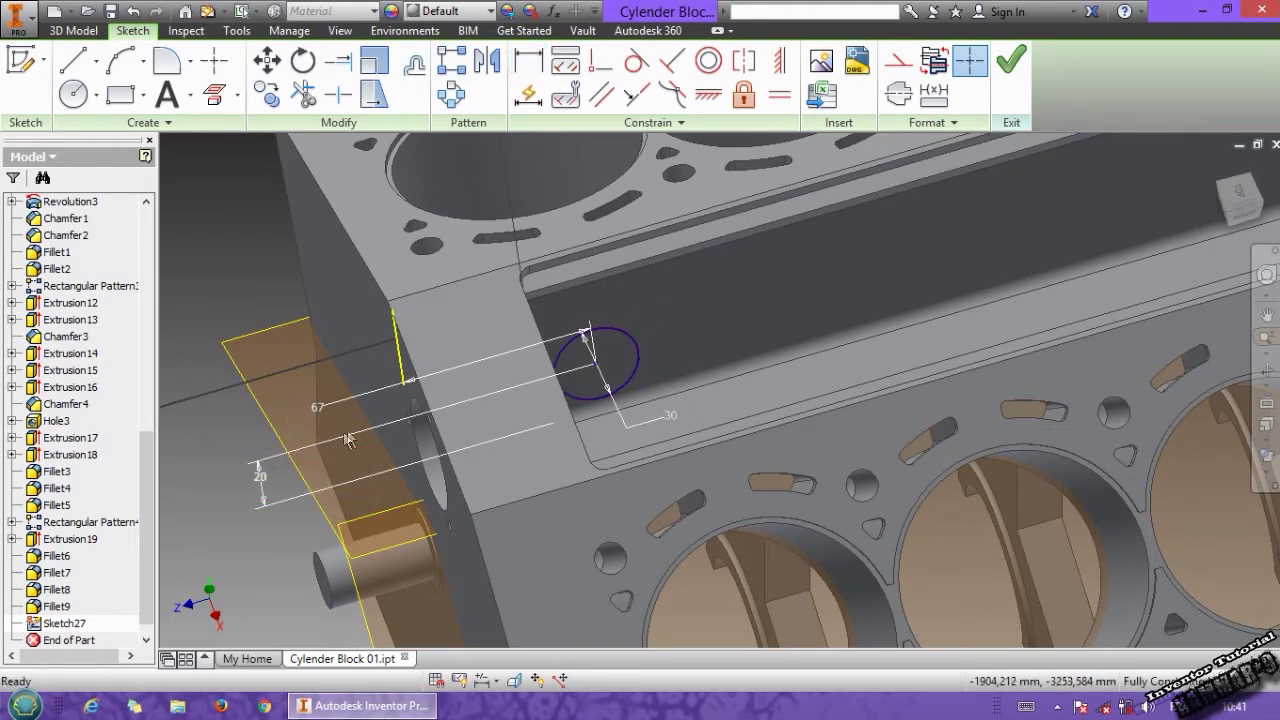
- Cut-extrude the circle with the To extent, ending at the face inside the nearest curved slot of the first cylinder
shift+middle_drag(429, 428, 413, 421)
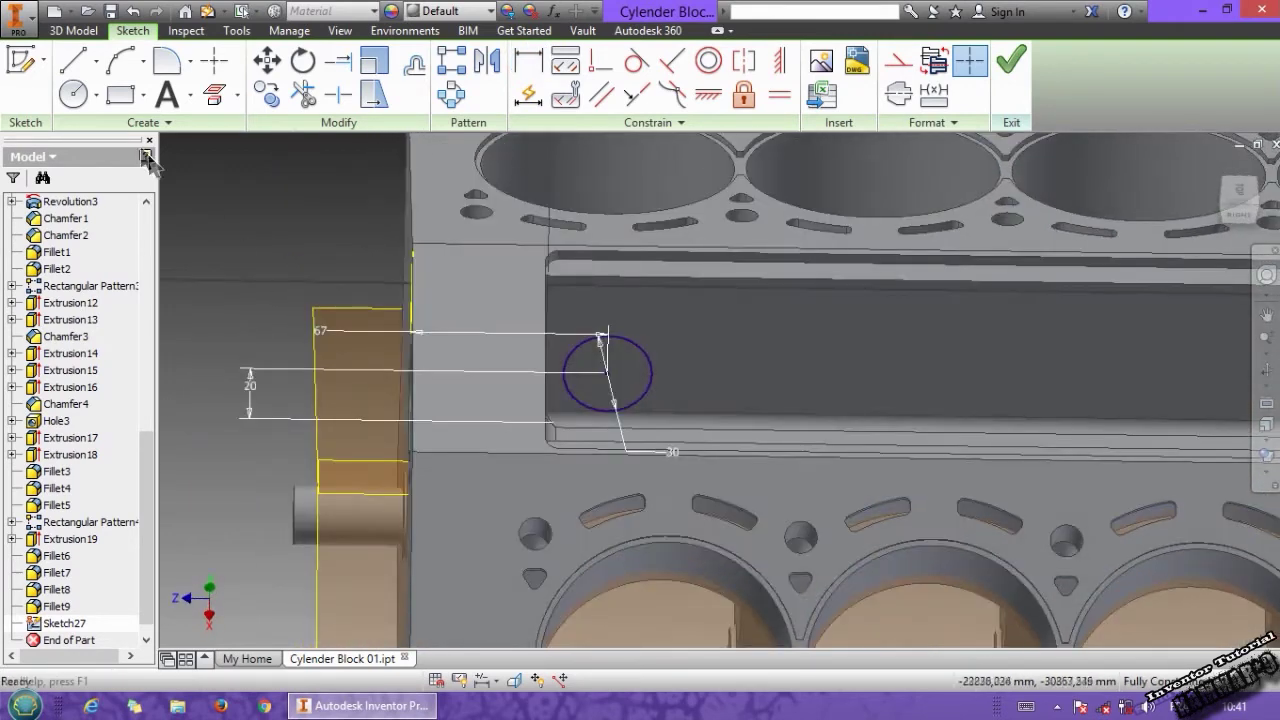
click(70, 30)
click(77, 67)
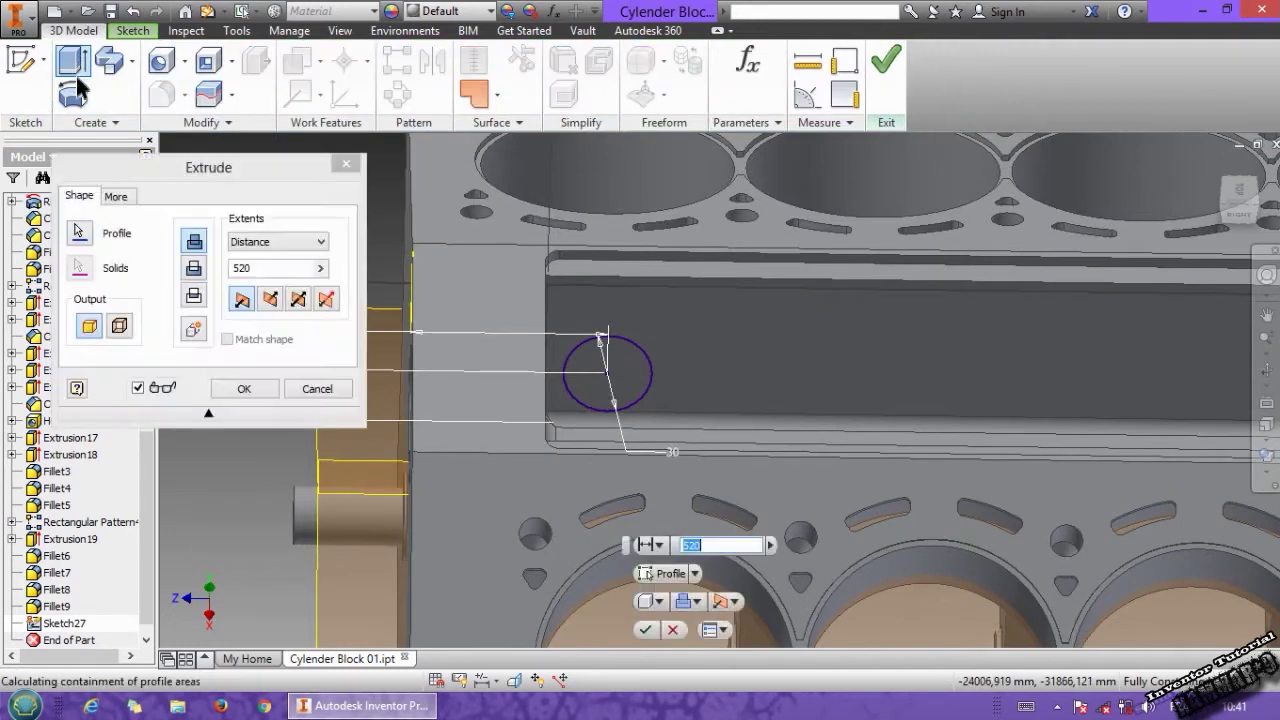
click(193, 272)
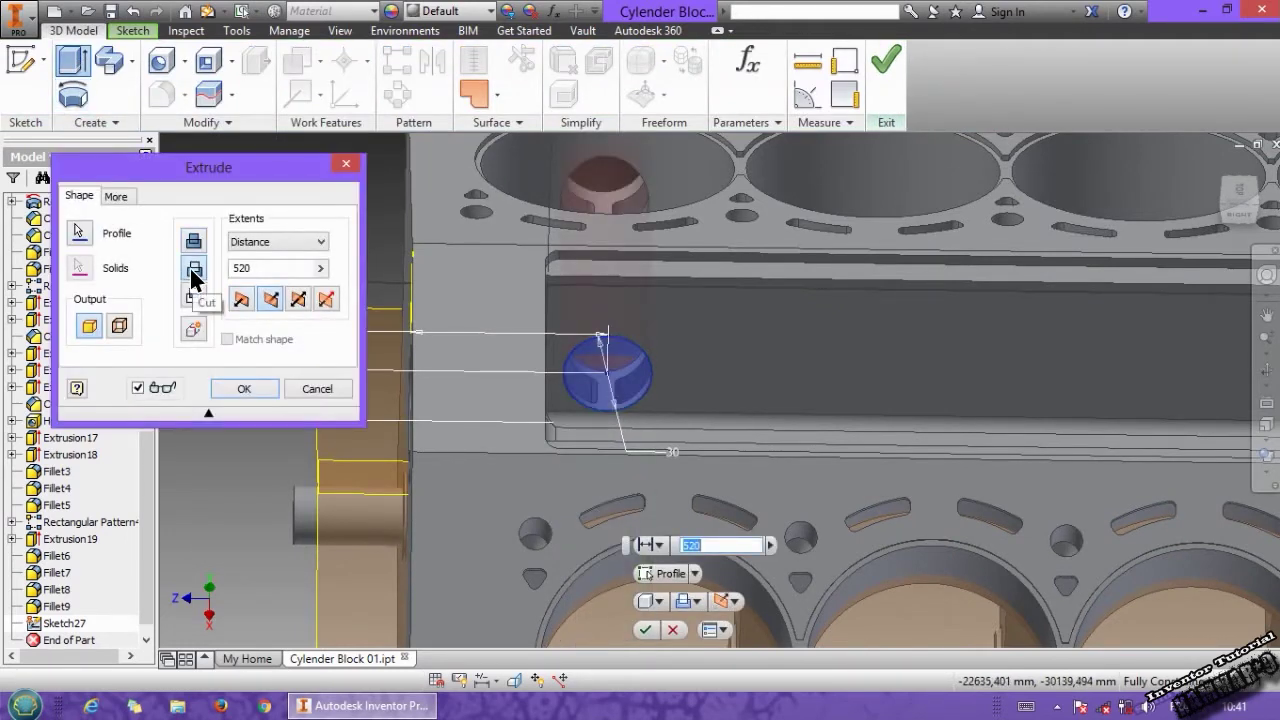
click(265, 244)
click(245, 270)
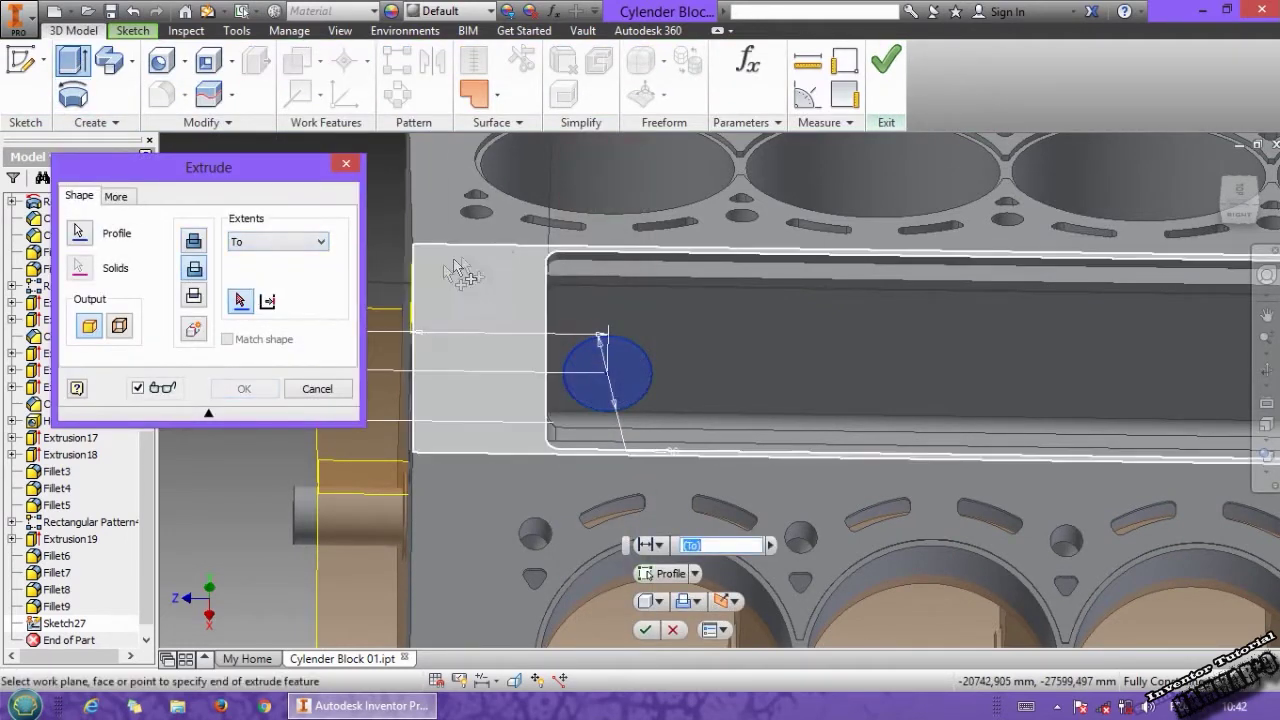
shift+middle_drag(540, 240, 603, 509)
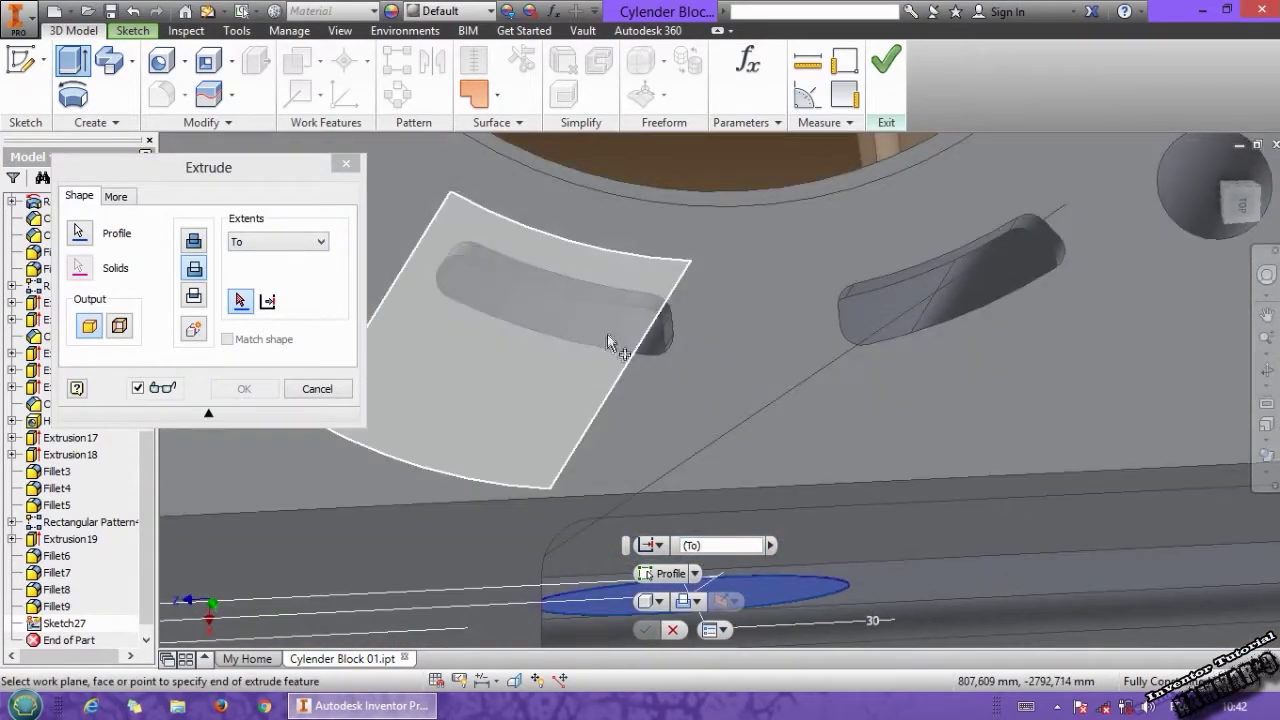
click(607, 330)
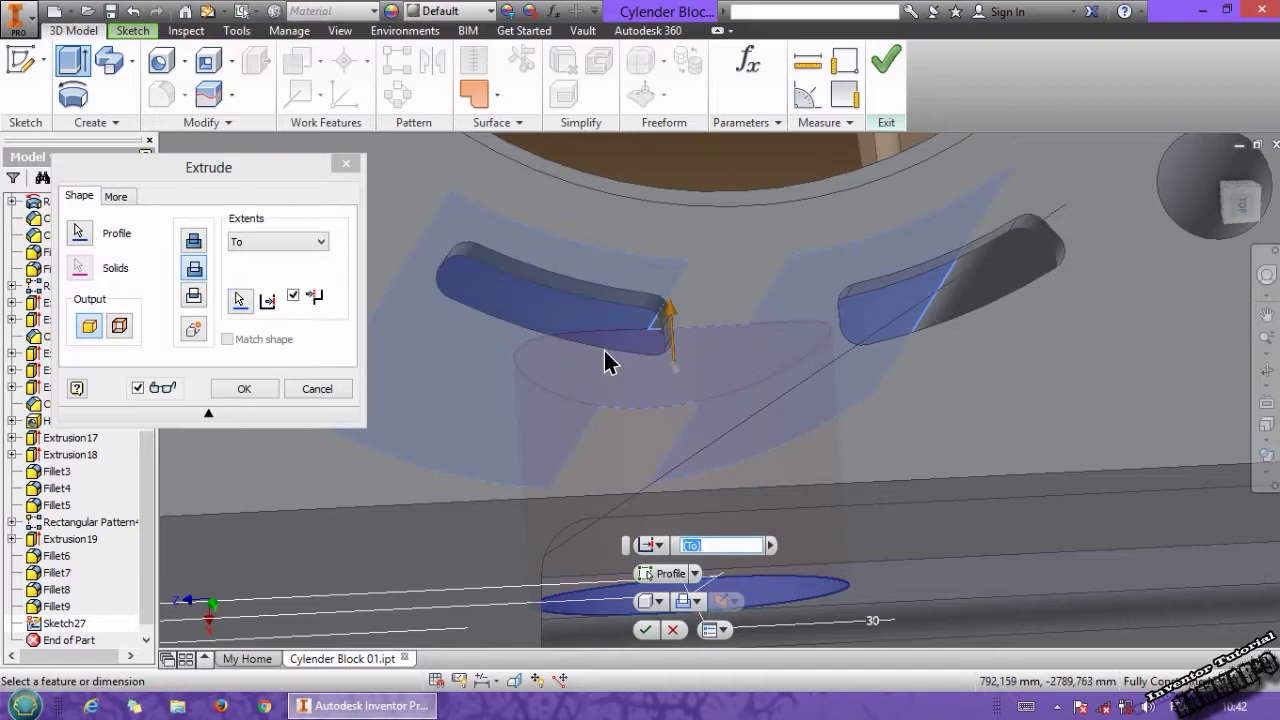
scroll(603, 349, down, 3)
click(244, 389)
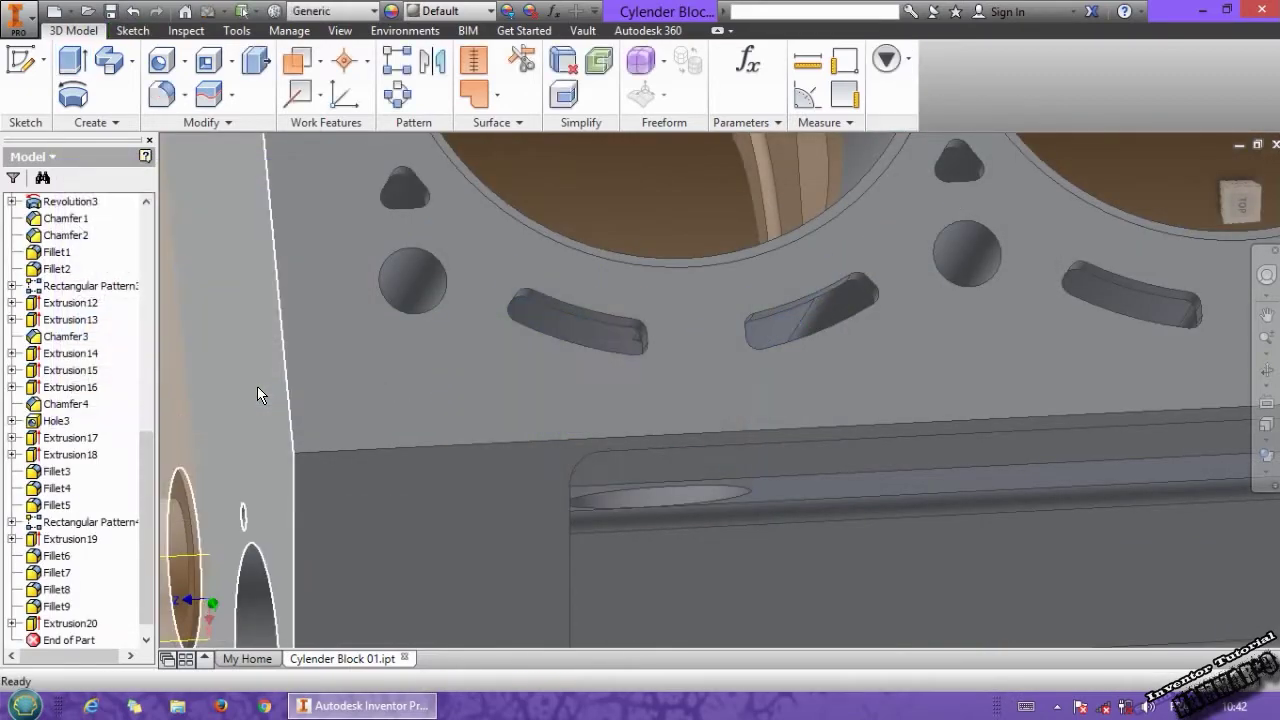
- Start a sketch on the opposite sloped valley face and draw a circle about 35 mm in diameter near the front end
mouse_move(586, 386)
shift+middle_down()
mouse_move(574, 343)
mouse_move(565, 443)
mouse_move(603, 337)
shift+middle_up()
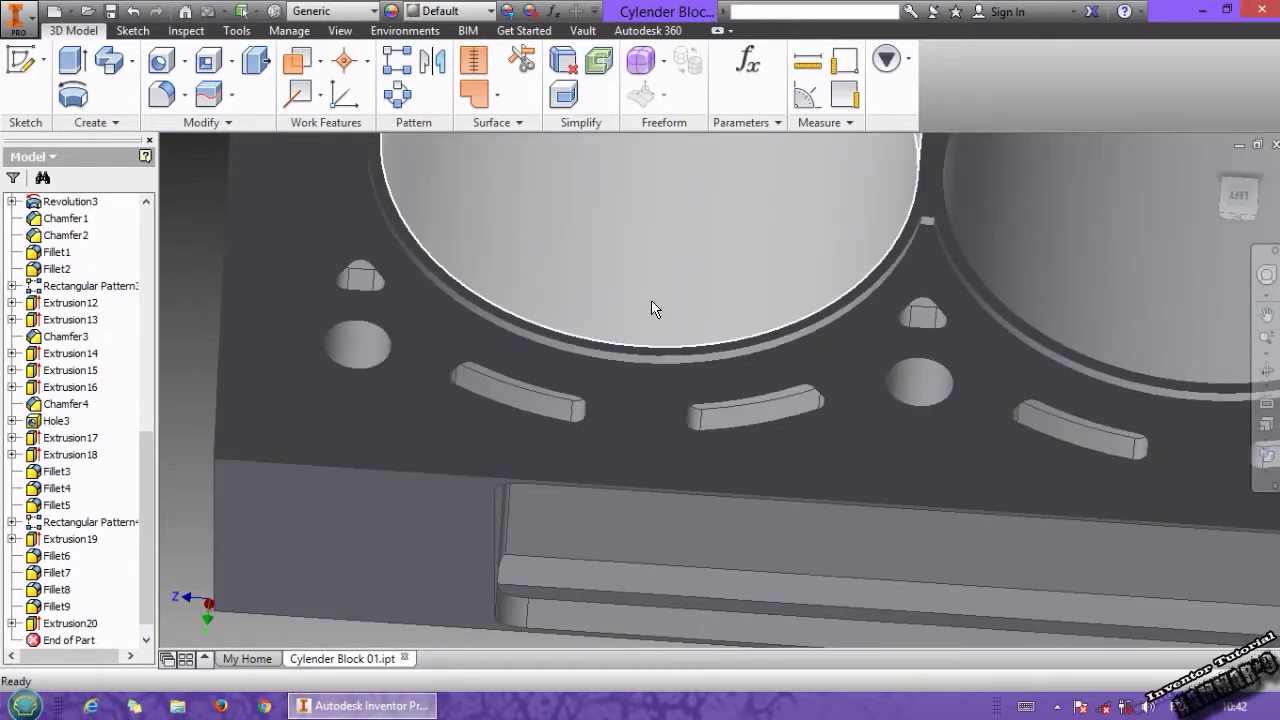
shift+middle_drag(655, 307, 697, 428)
scroll(640, 337, up, 3)
scroll(667, 377, down, 2)
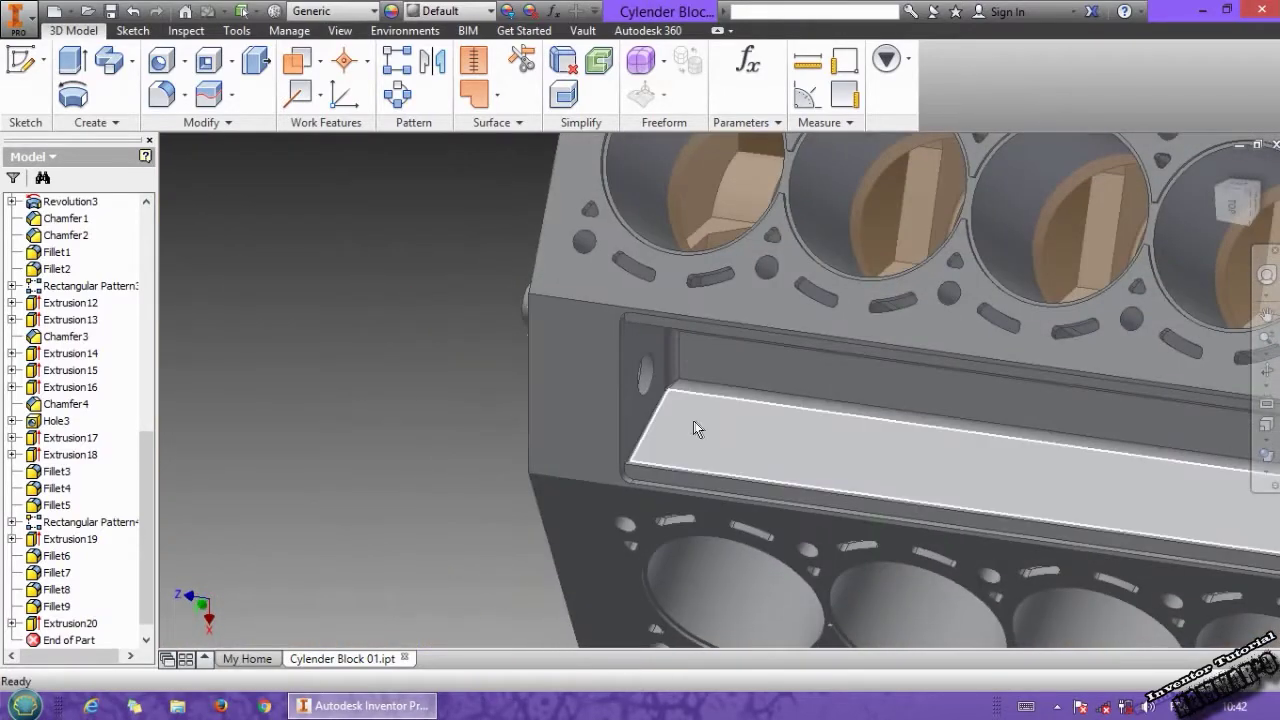
click(778, 407)
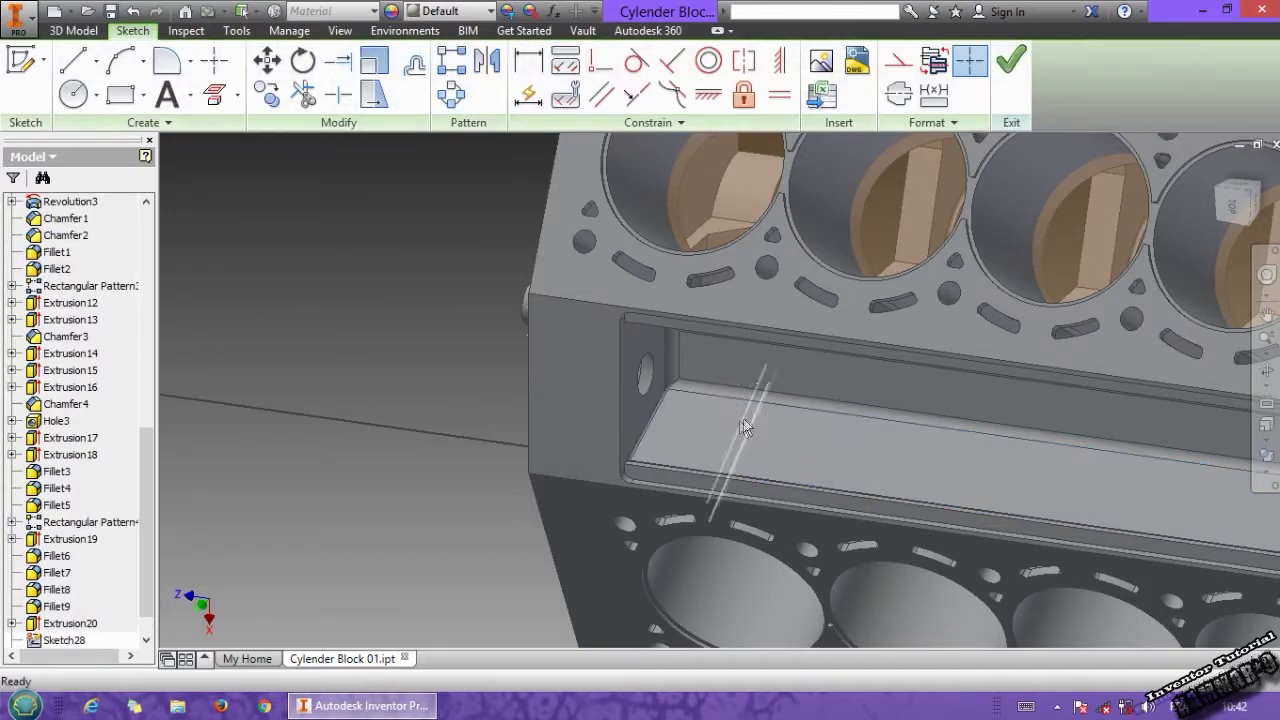
click(73, 94)
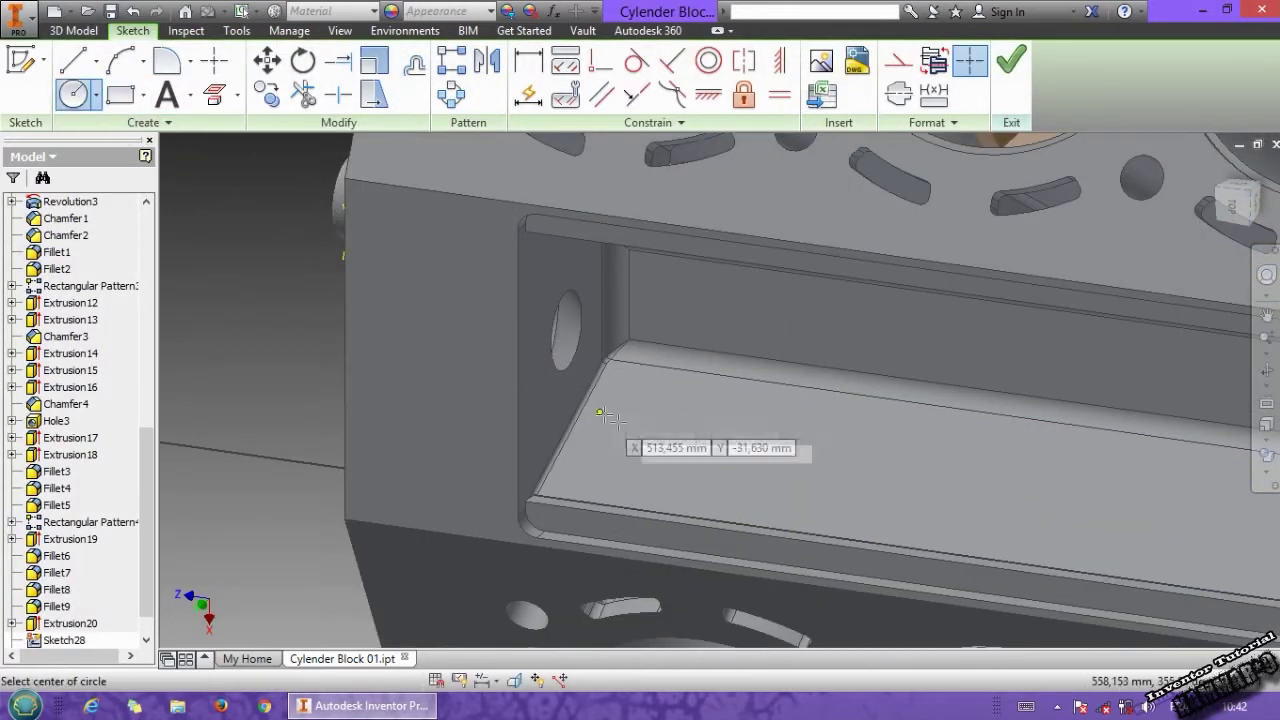
click(723, 453)
click(795, 442)
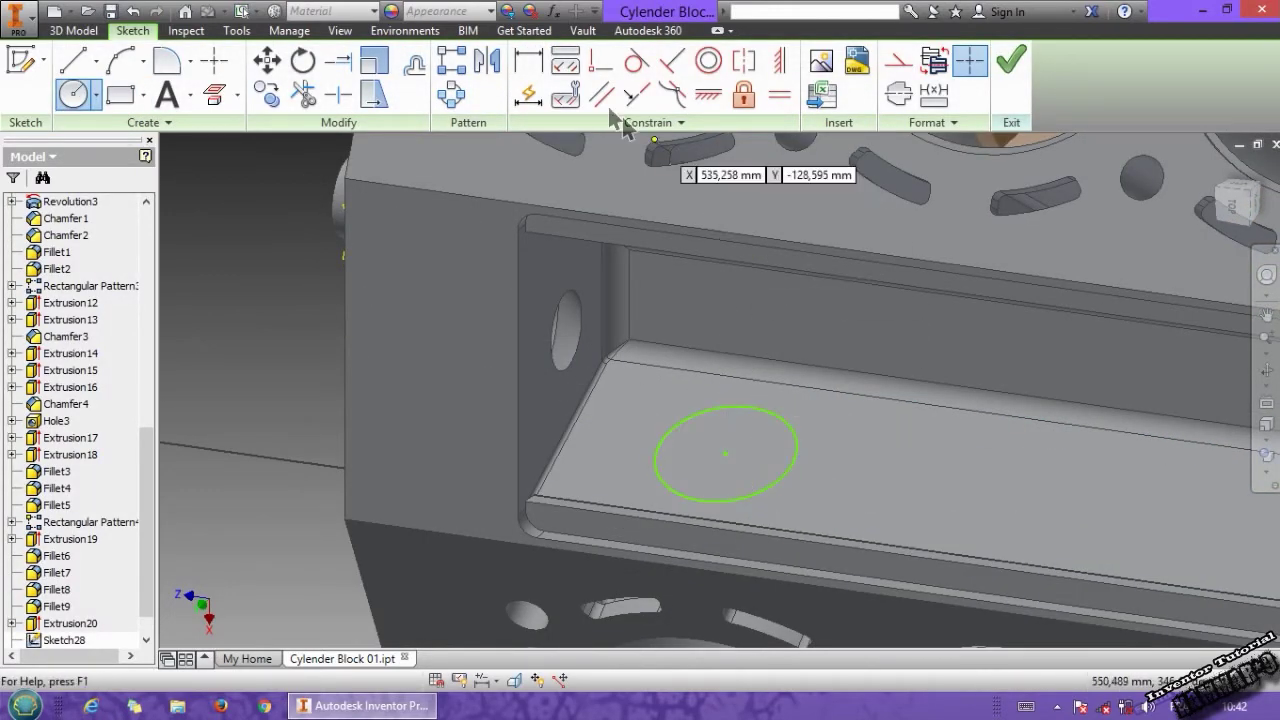
- Set the new circle's diameter to 30 mm
click(527, 68)
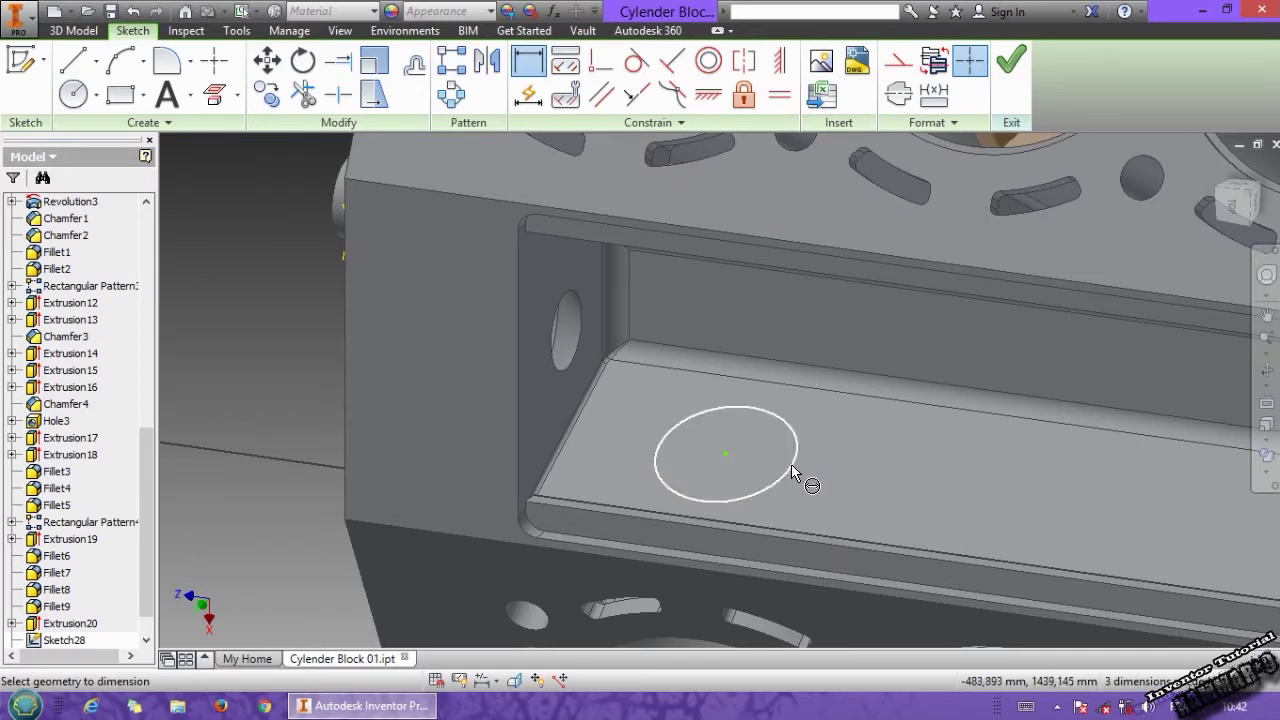
click(793, 466)
click(838, 443)
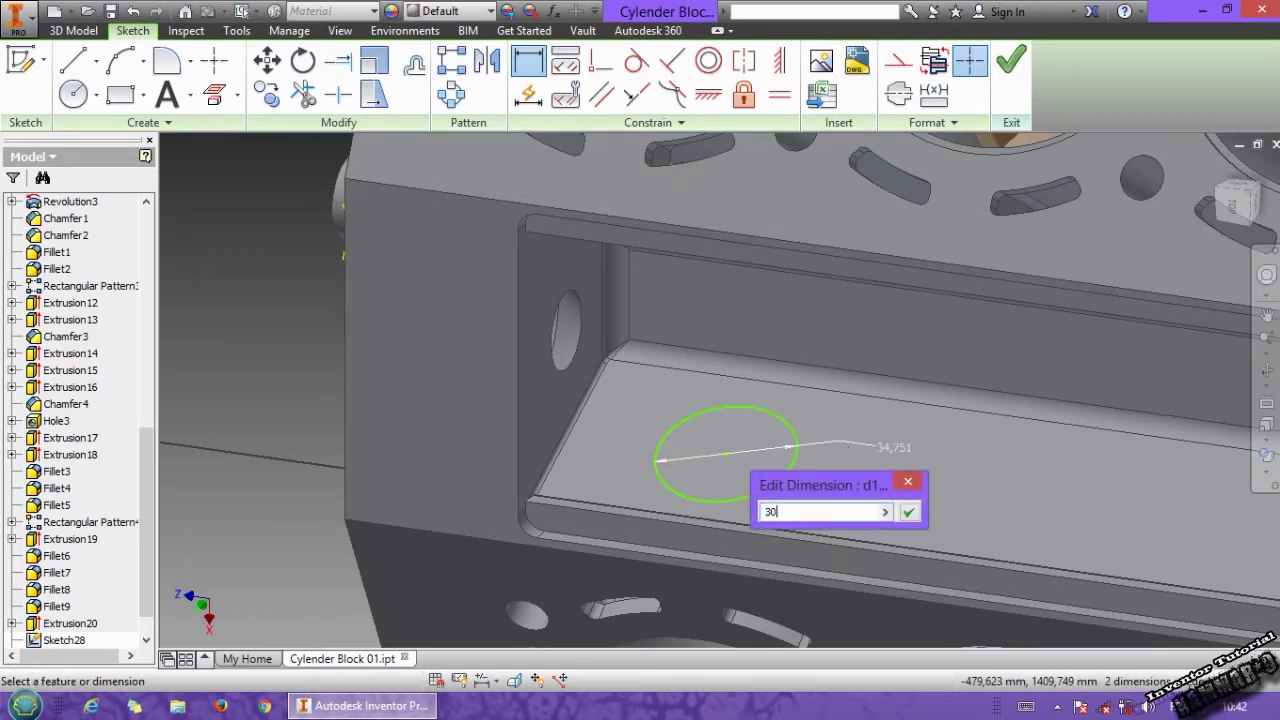
key(Return)
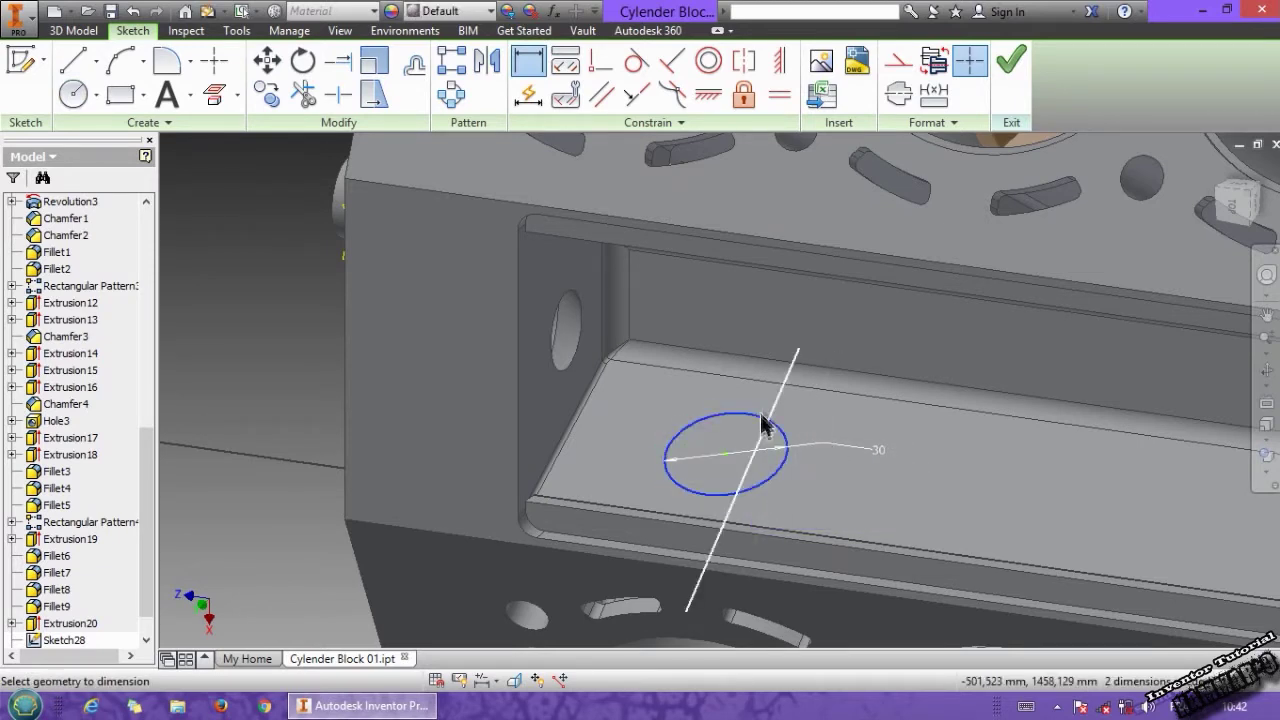
- Dimension the circle's centre 20 mm from the long lower edge of this valley face
click(763, 424)
click(783, 386)
click(799, 402)
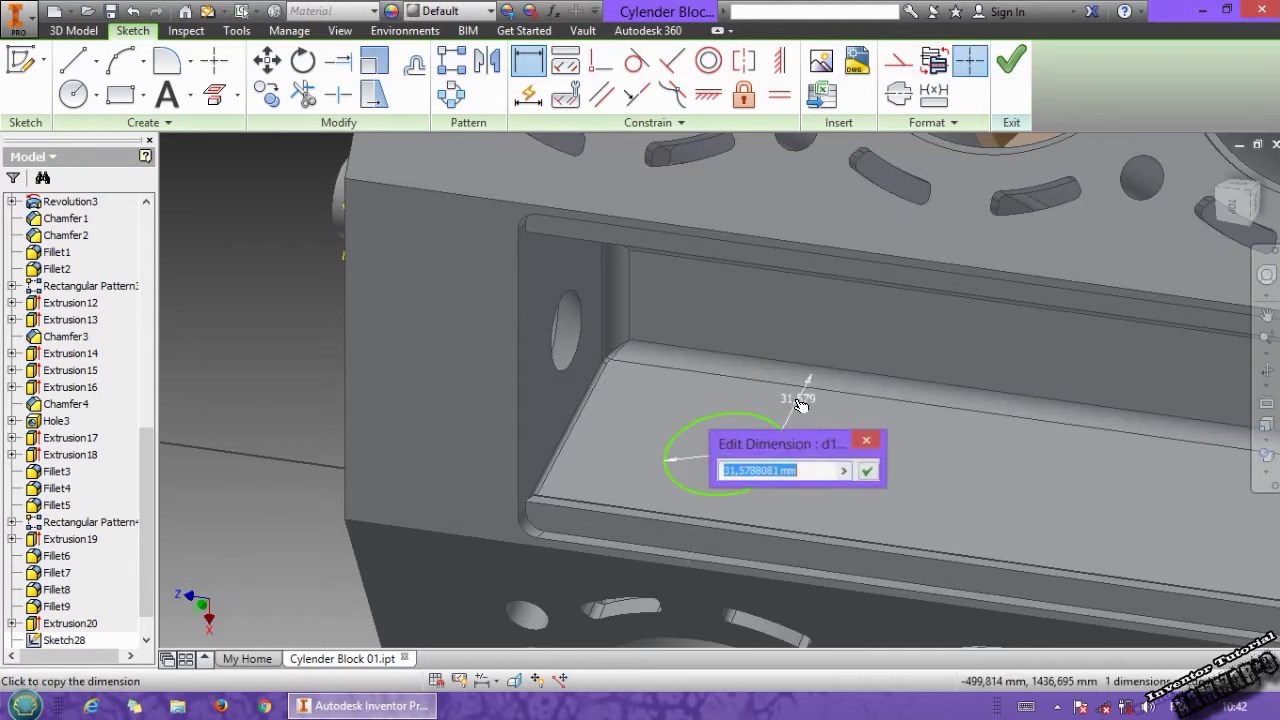
text(30)
key(Return)
- Dimension the circle's centre 87 mm from the block's front end edge
click(799, 428)
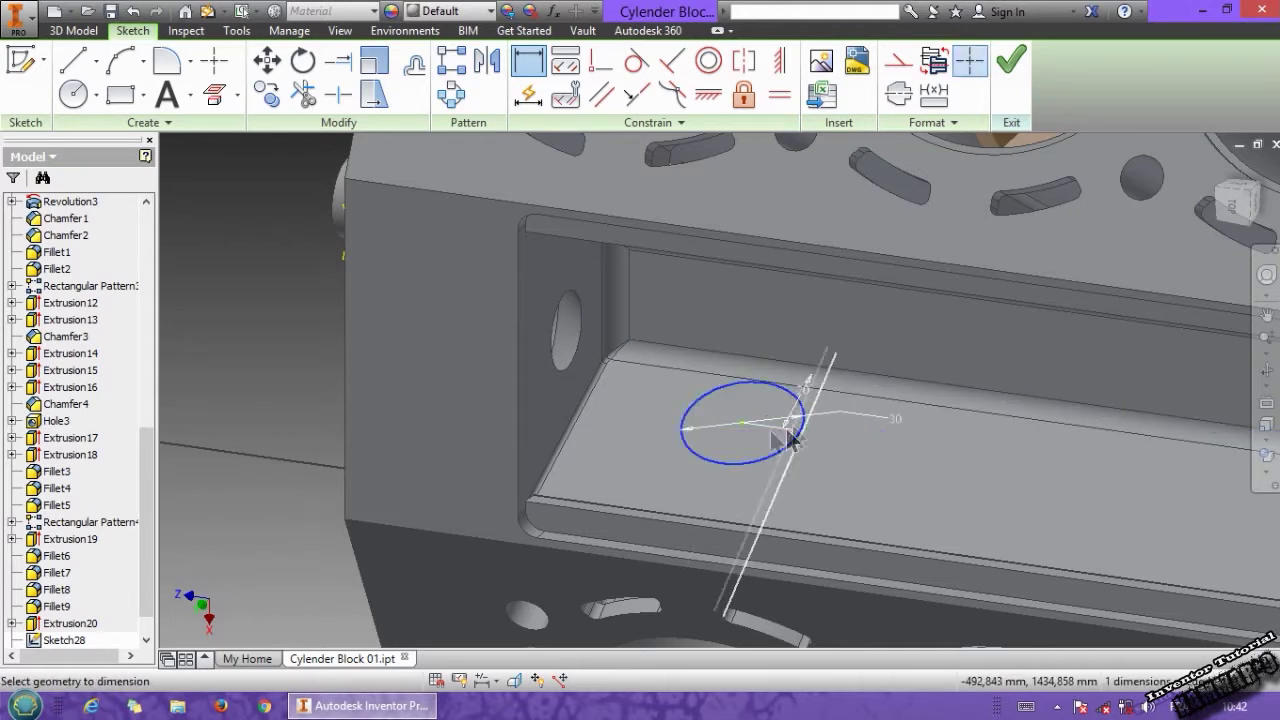
click(344, 380)
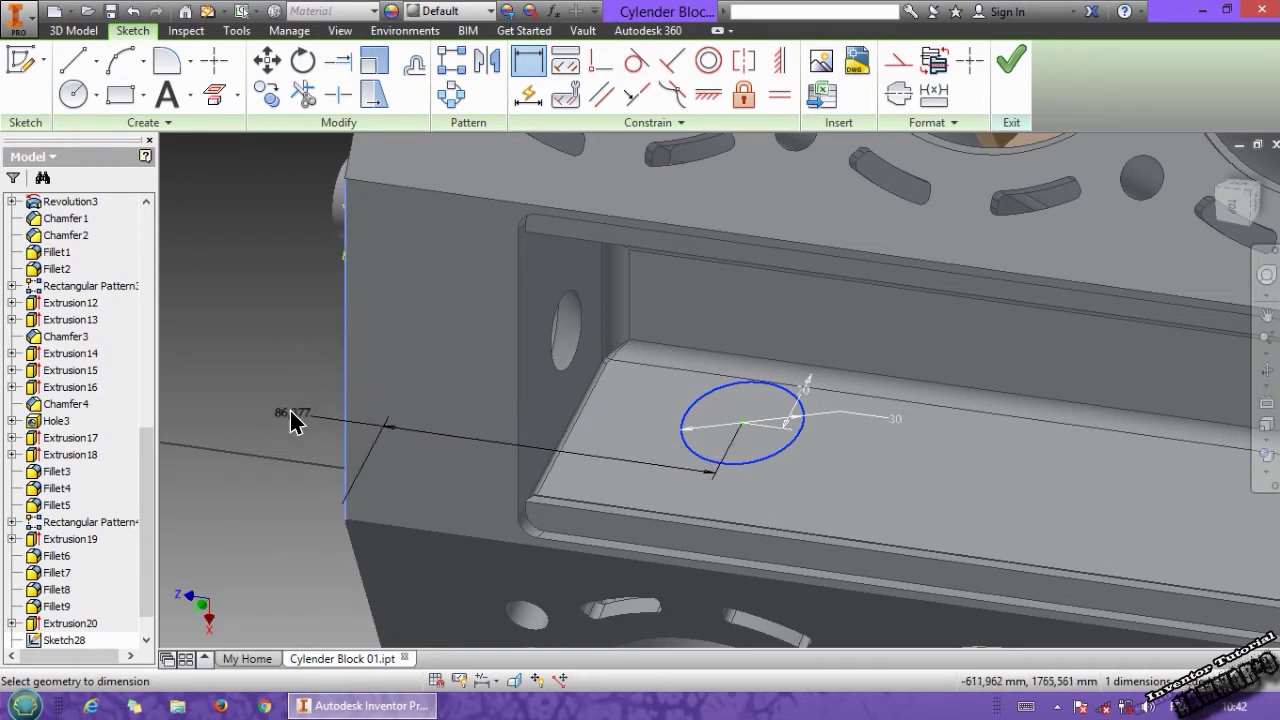
click(291, 422)
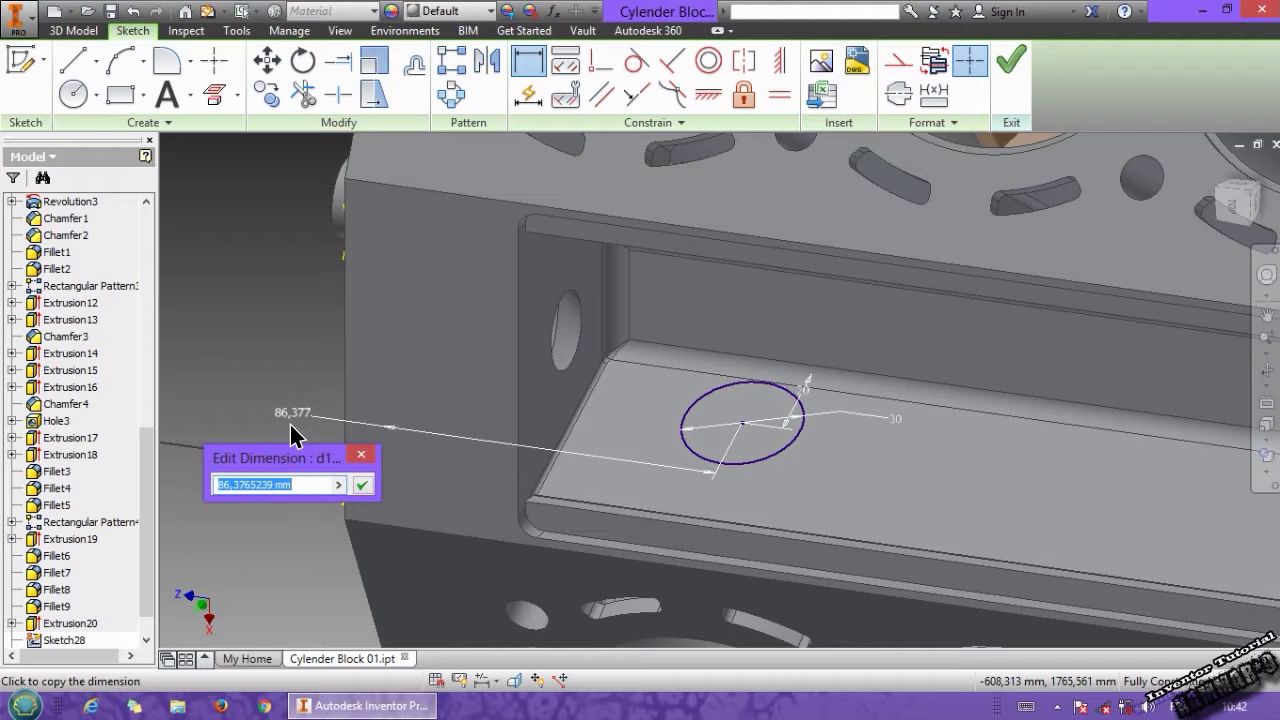
key(Return)
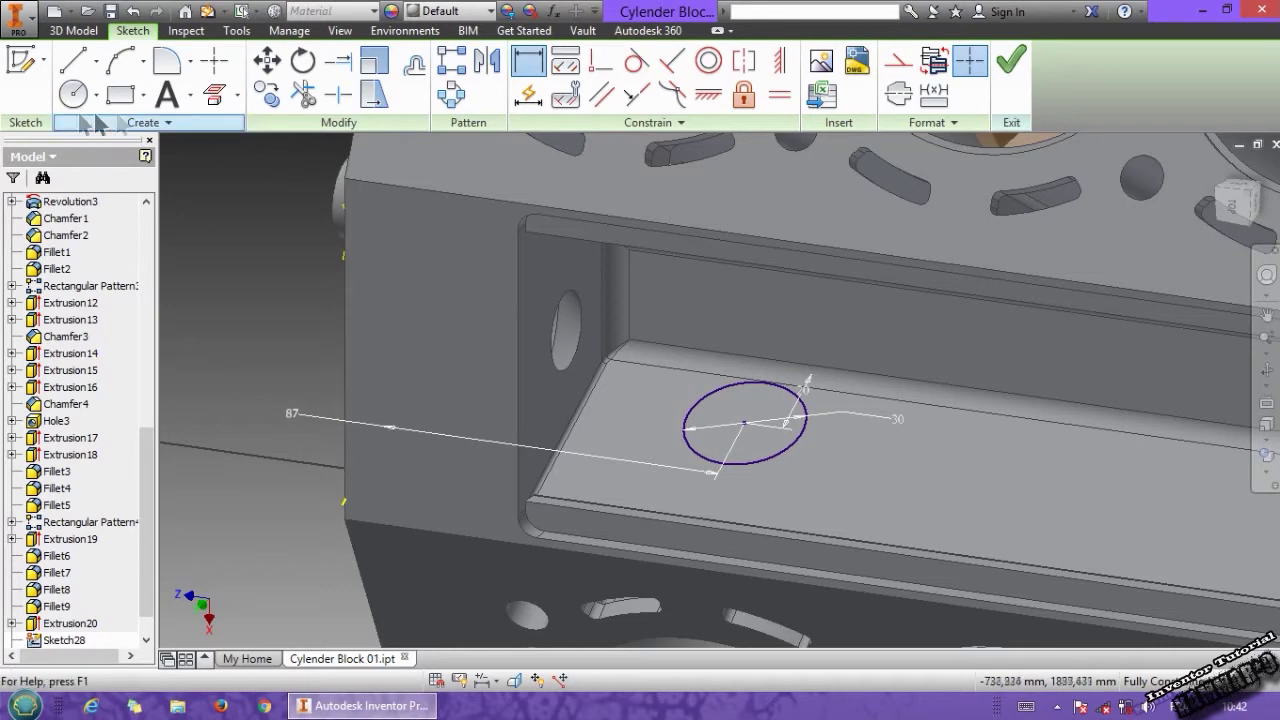
- Cut-extrude the 30 mm circle on the valley face, using a To extent that ends at the curved slot of the adjacent cylinder bank
click(78, 32)
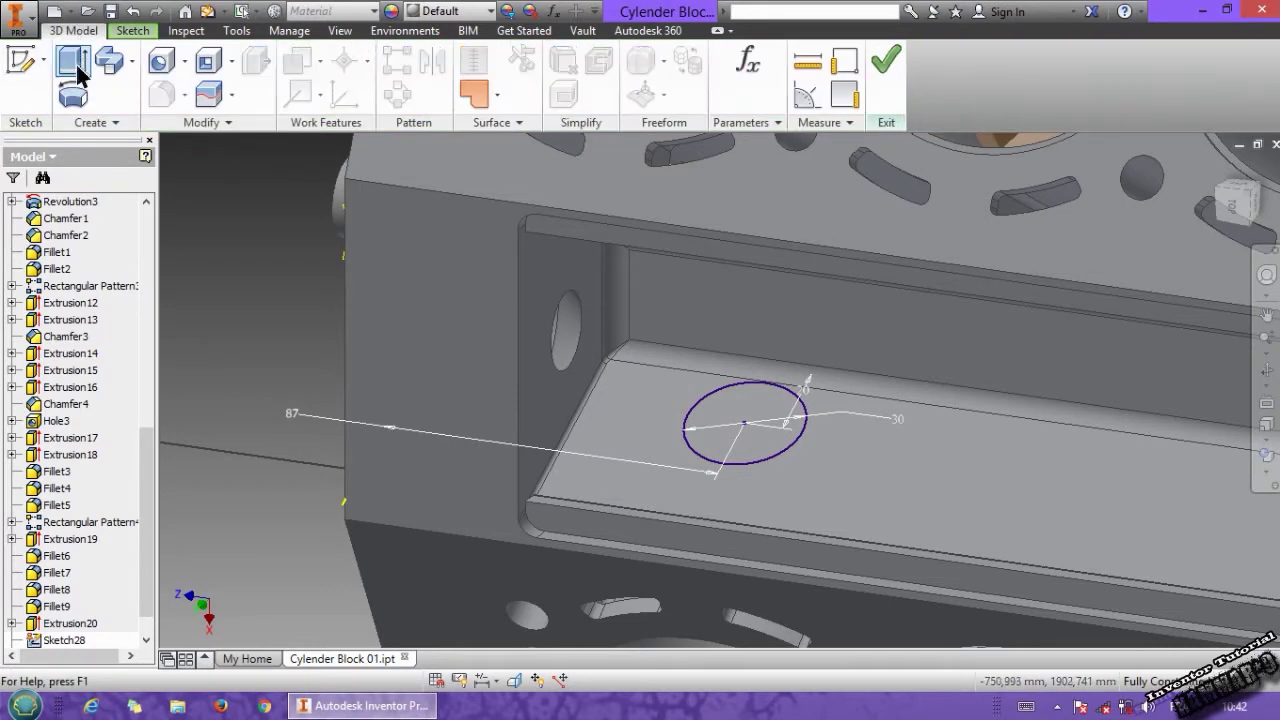
click(72, 62)
click(194, 268)
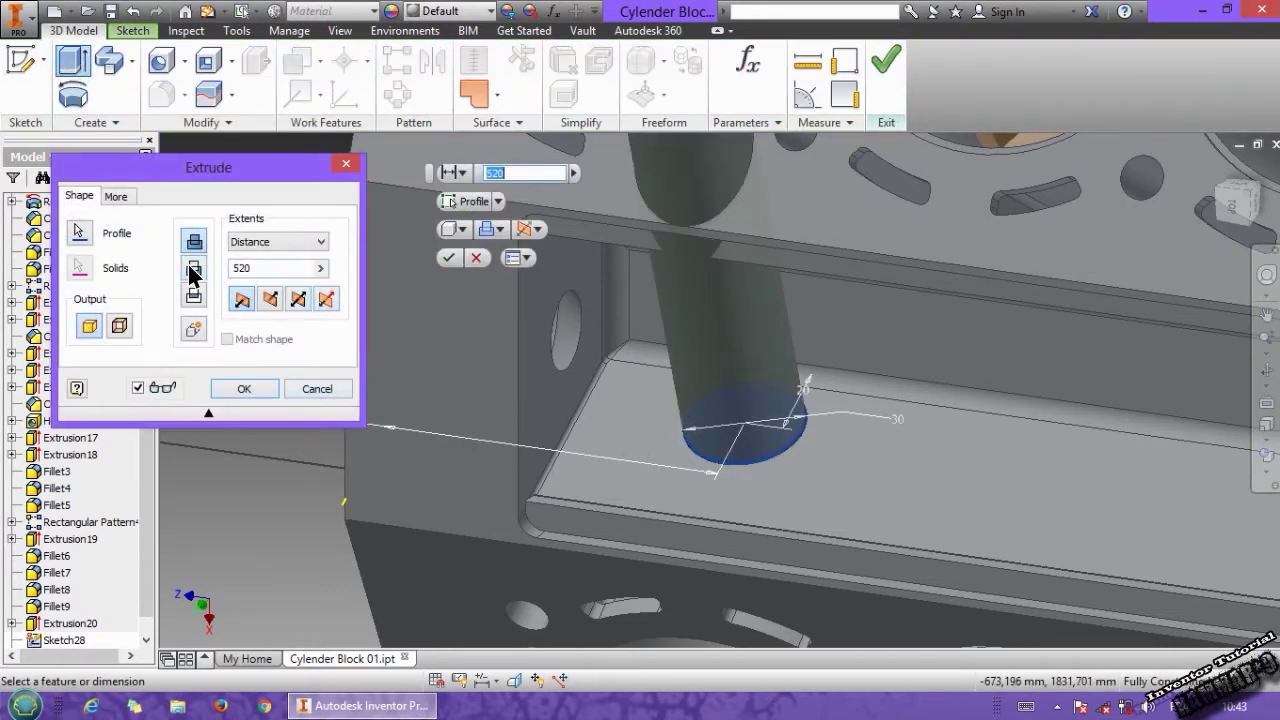
click(261, 240)
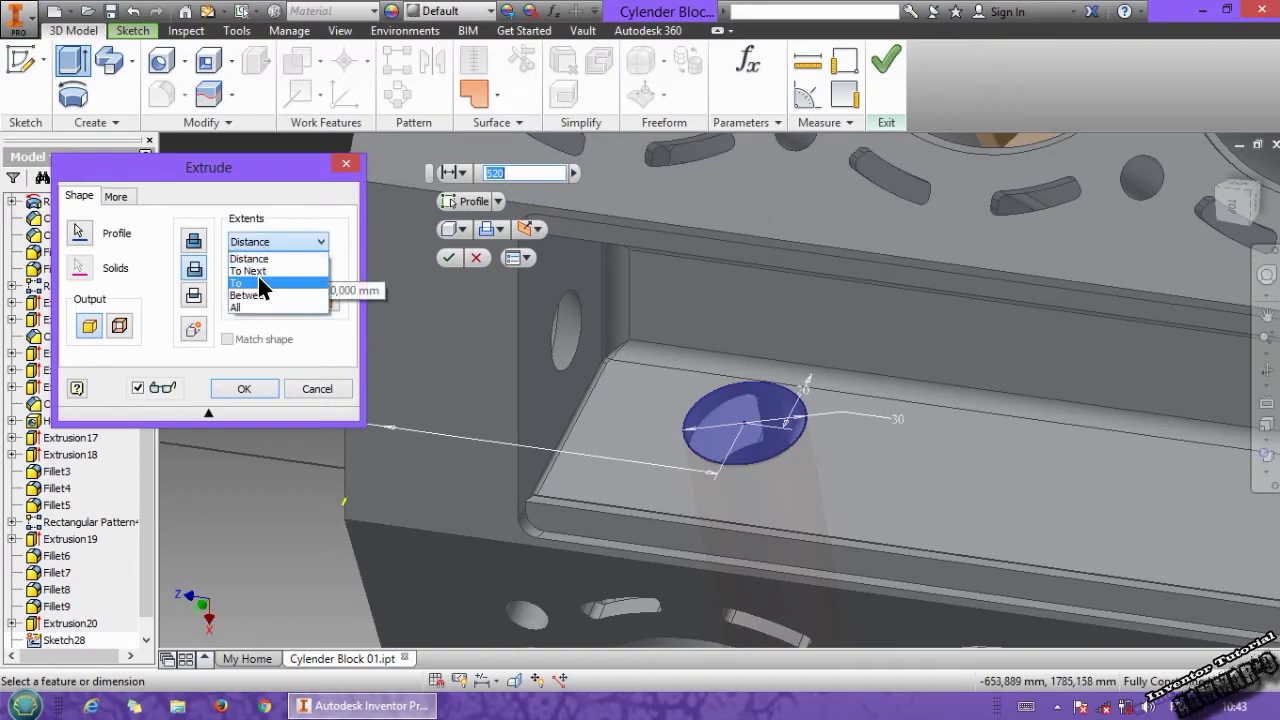
click(258, 276)
middle_drag(740, 571, 757, 457)
click(748, 452)
click(747, 448)
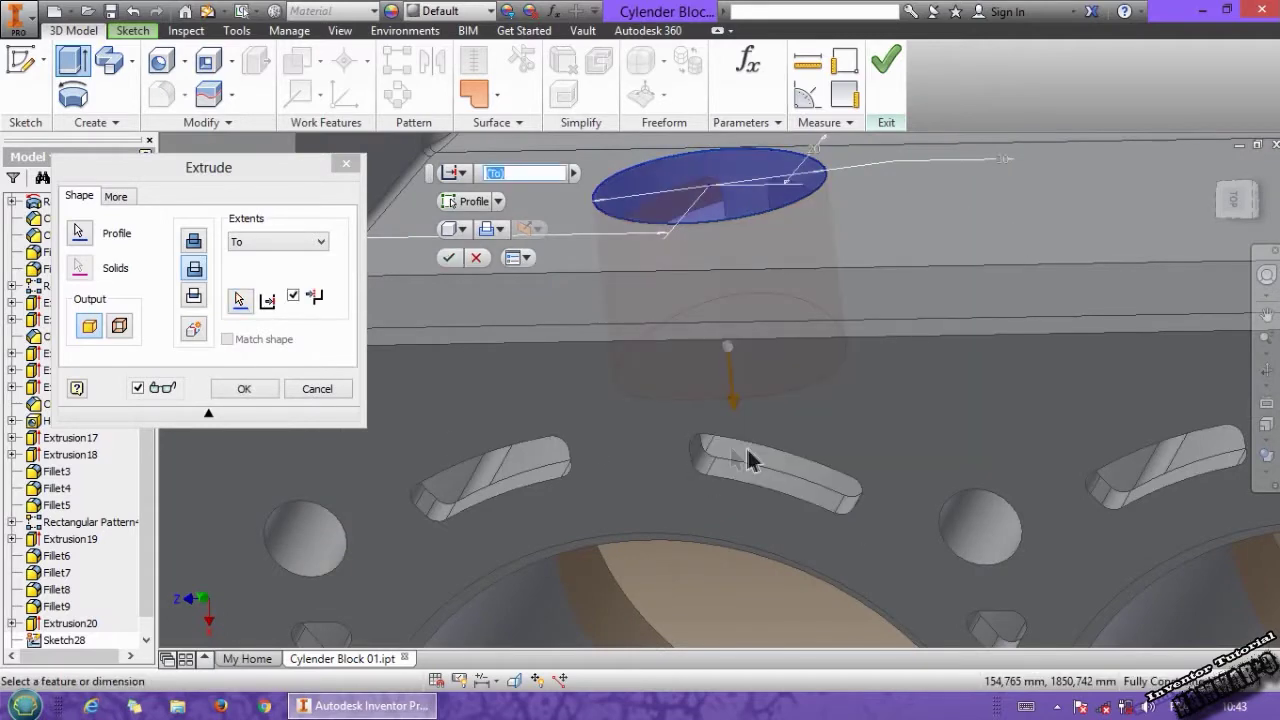
click(243, 389)
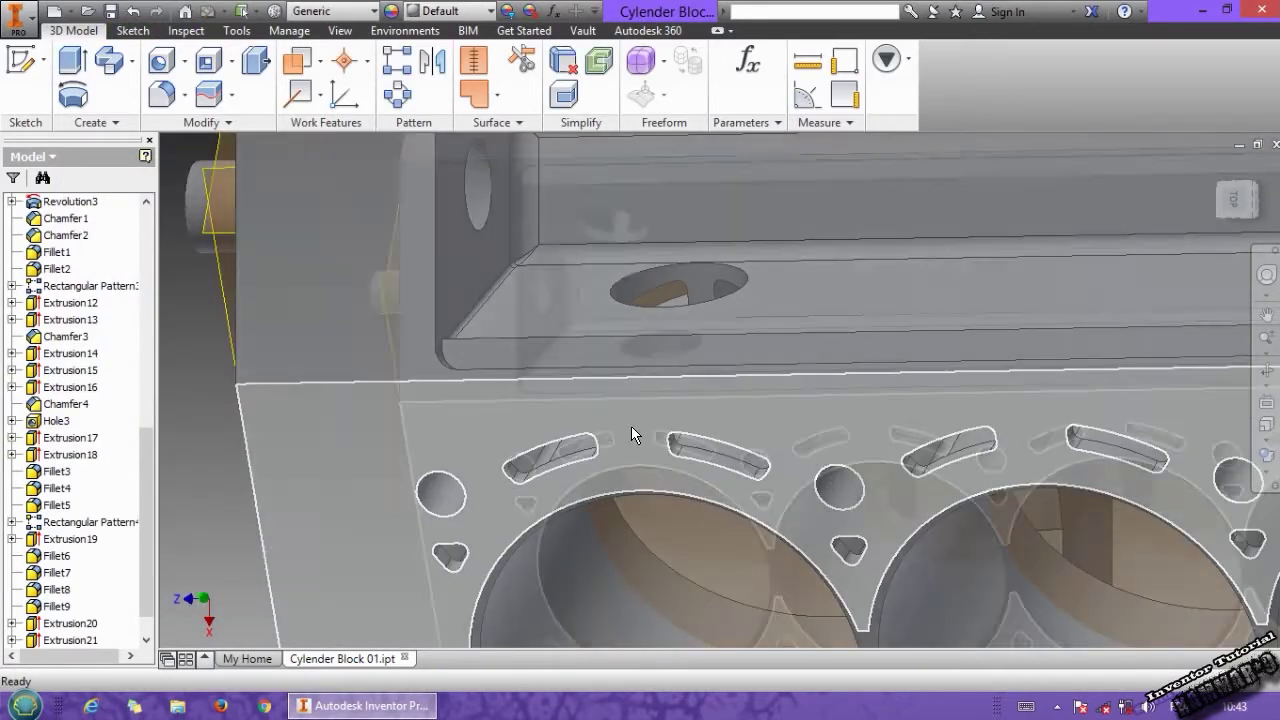
- Pattern both valley passage cuts along the block's long edge with 6 instances spaced 90 mm, and save the part
scroll(125, 598, down, 1)
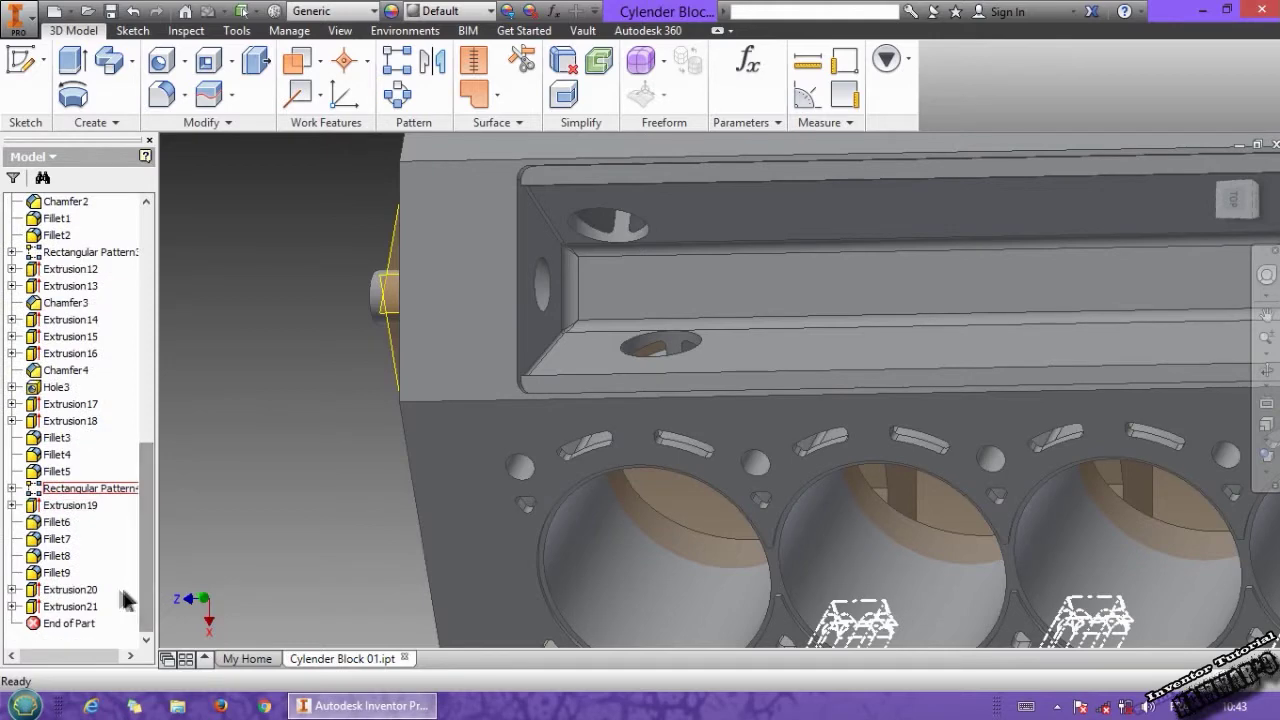
click(81, 603)
ctrl+click(63, 588)
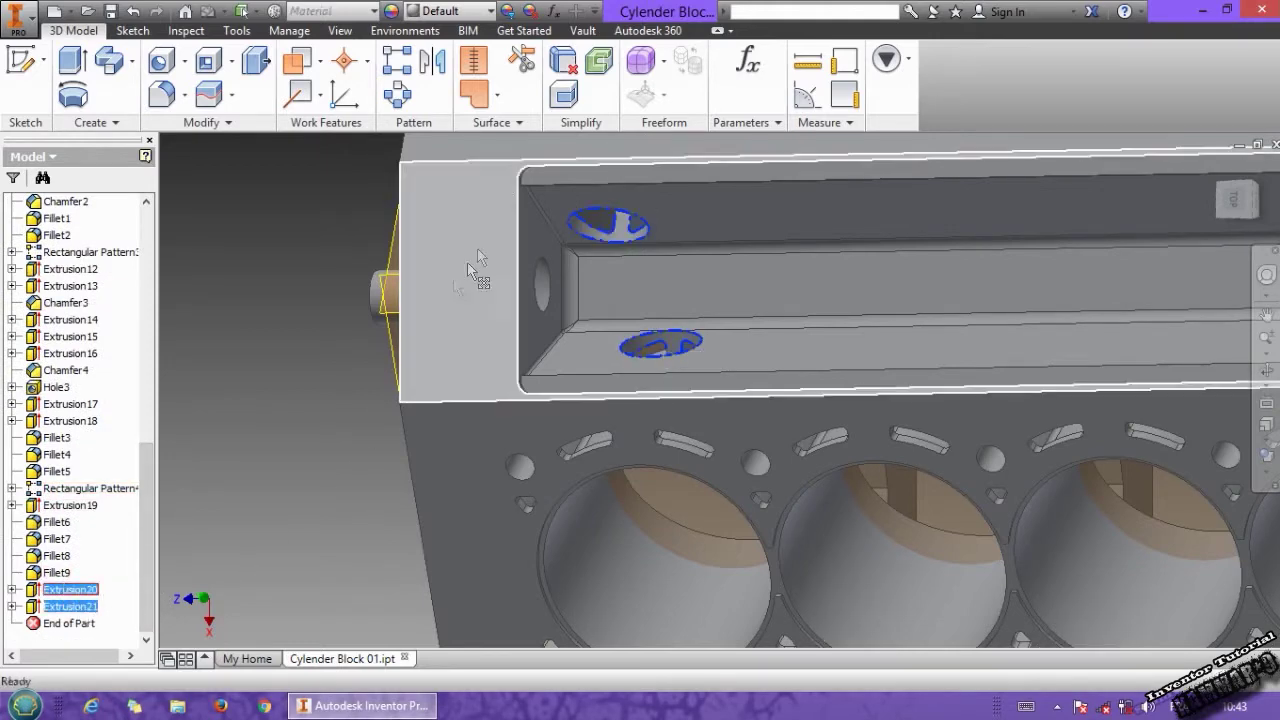
click(392, 62)
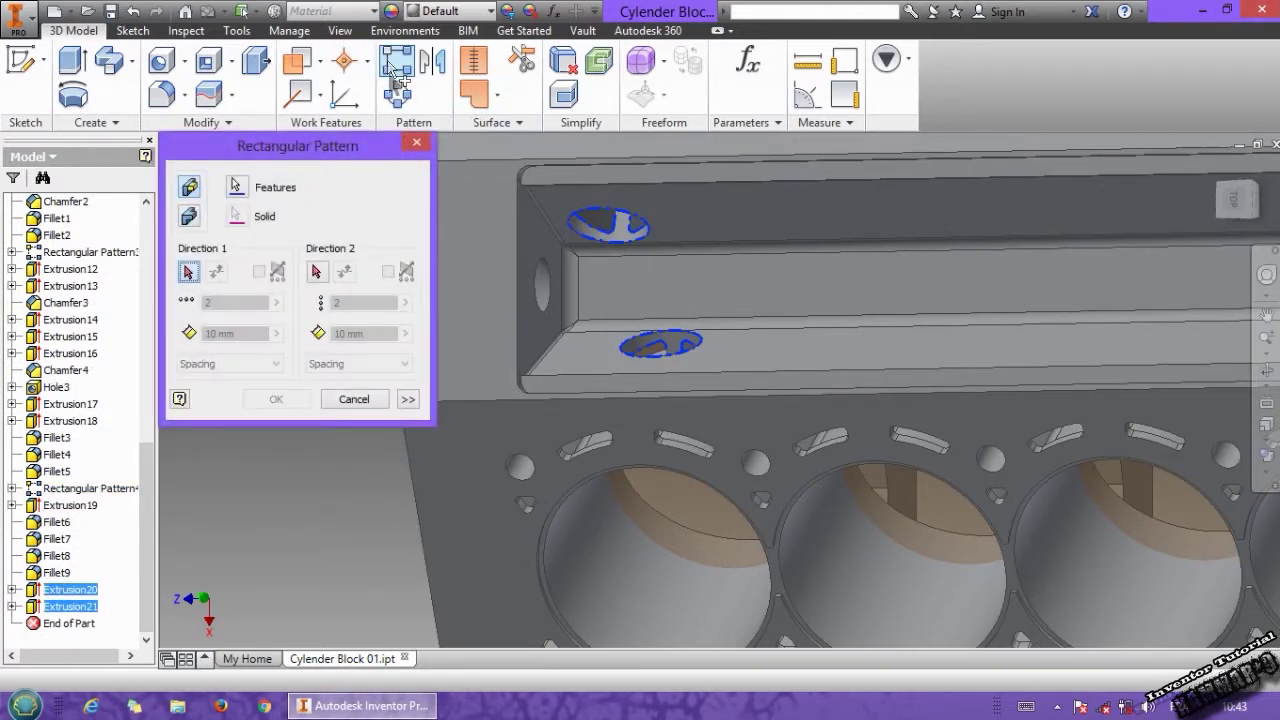
click(523, 400)
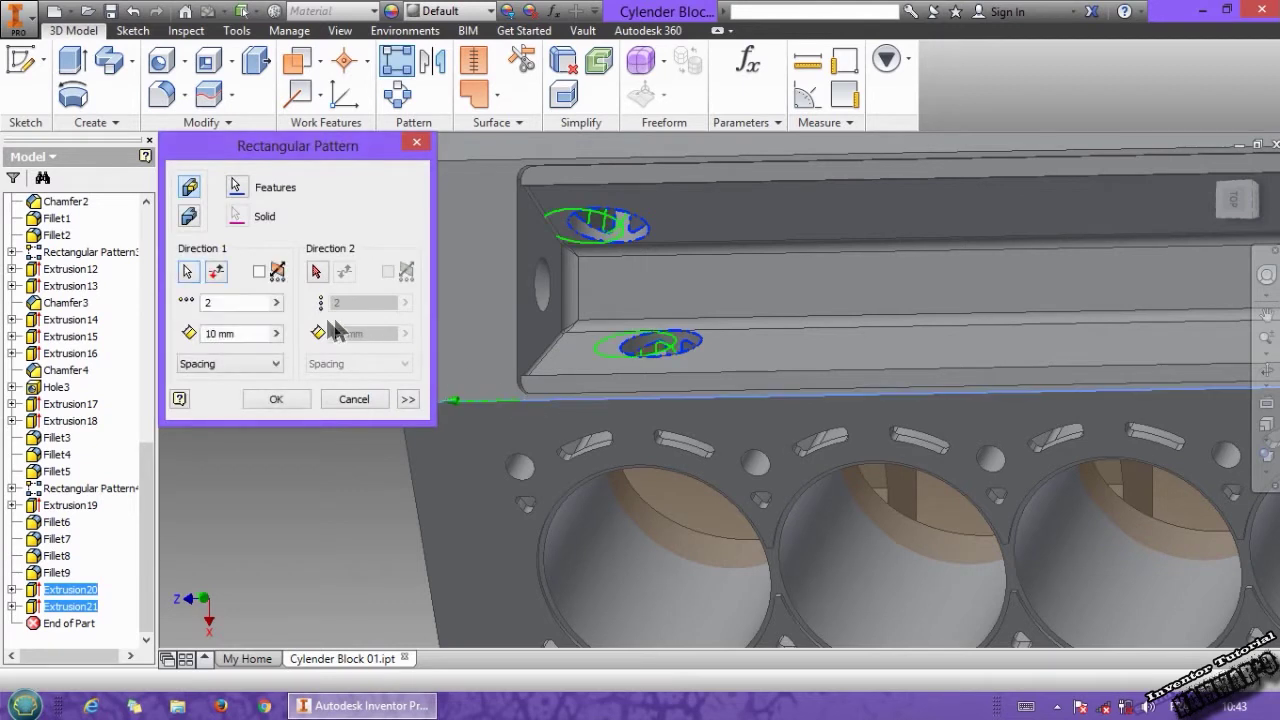
text(90)
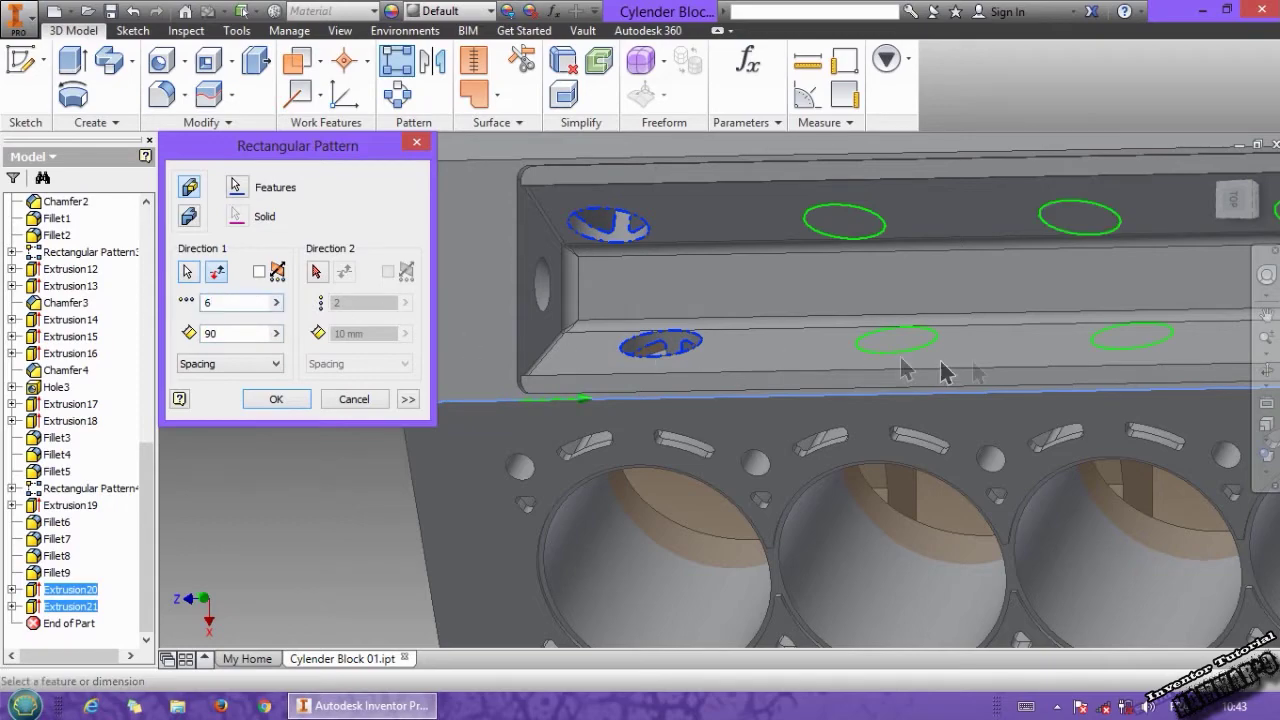
middle_drag(1100, 367, 393, 445)
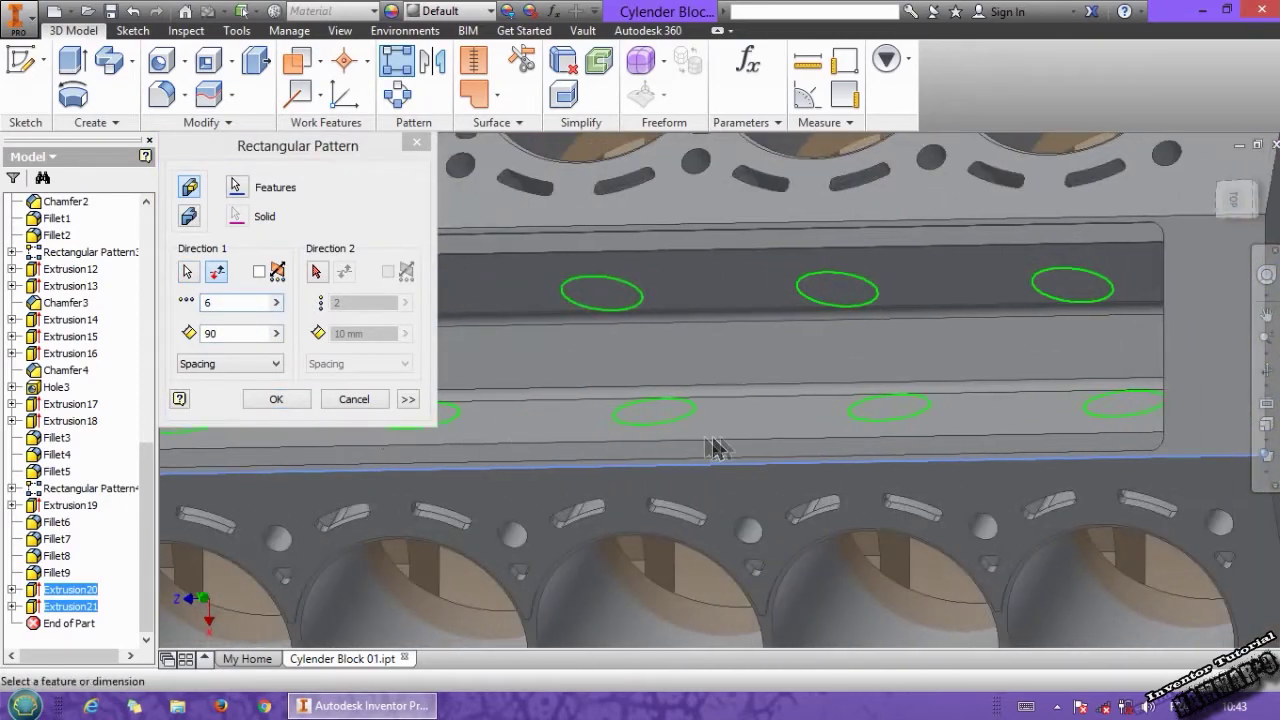
scroll(733, 445, up, 3)
click(296, 395)
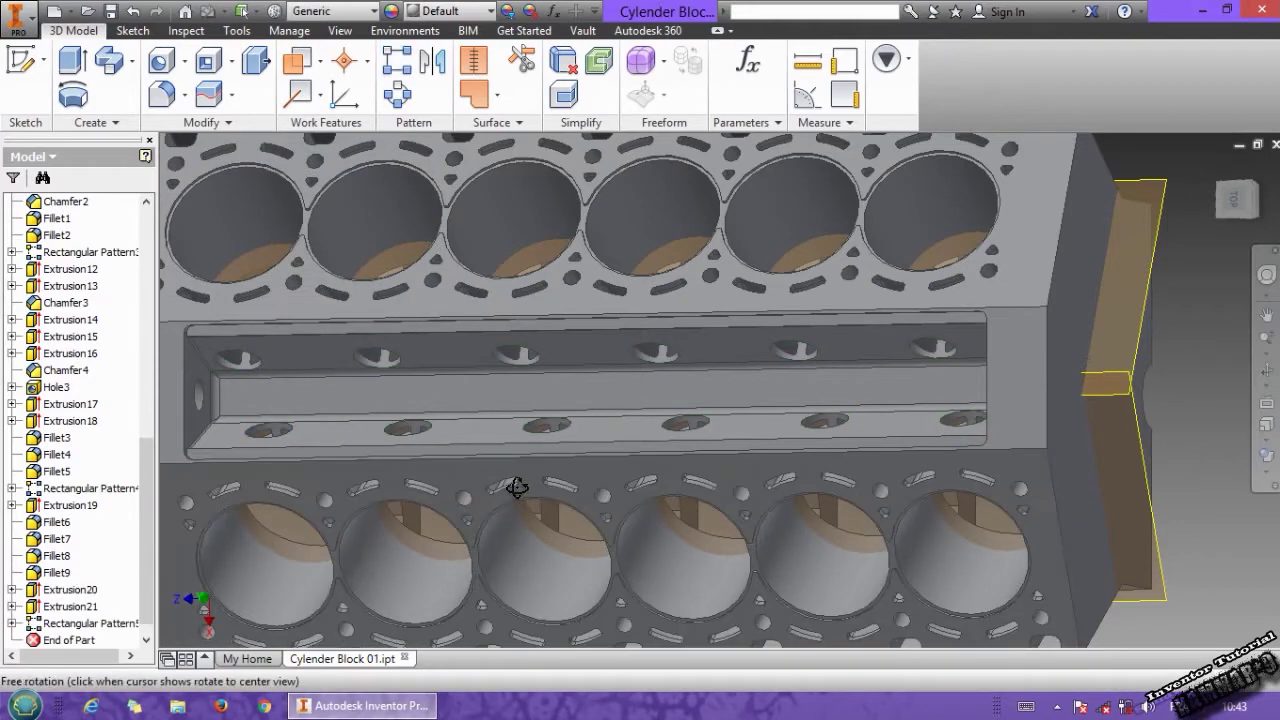
shift+middle_drag(517, 486, 543, 430)
key(ctrl+s)
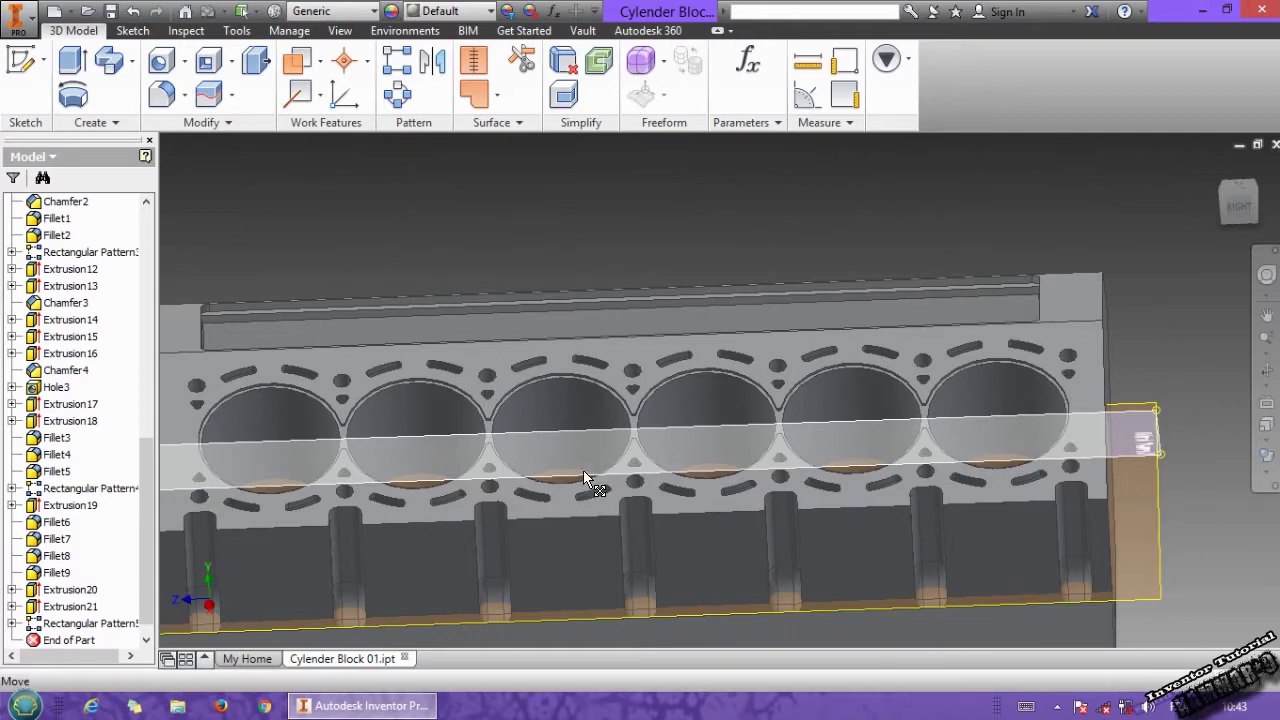
- Start a sketch on the sloped work plane at the base of the cylinder bank, looking straight at that plane
shift+middle_drag(583, 470, 609, 423)
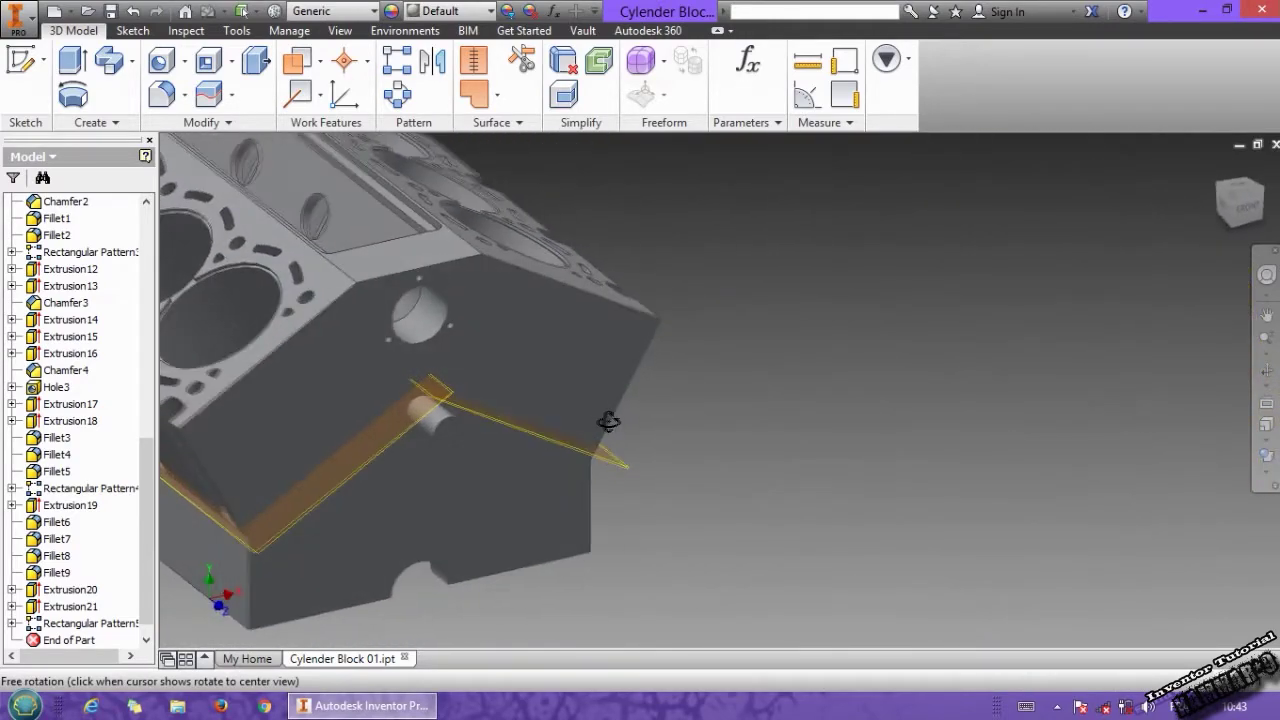
middle_drag(484, 430, 805, 438)
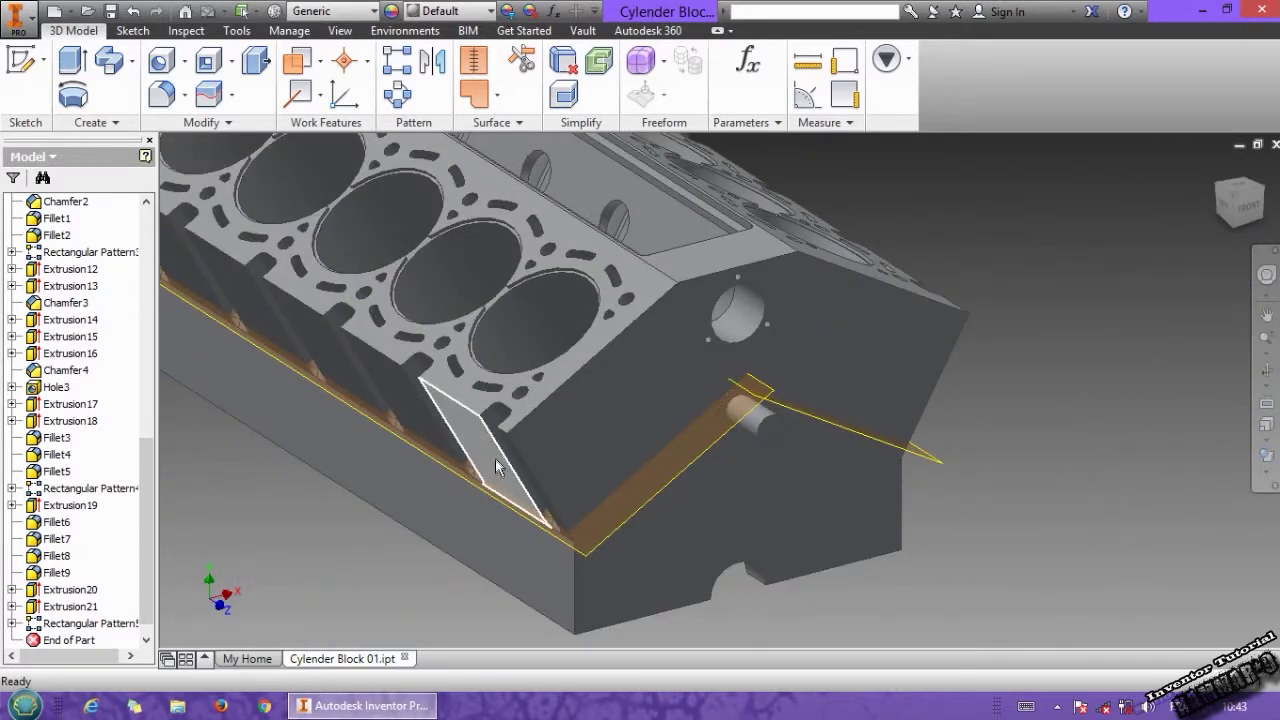
shift+middle_drag(477, 460, 535, 453)
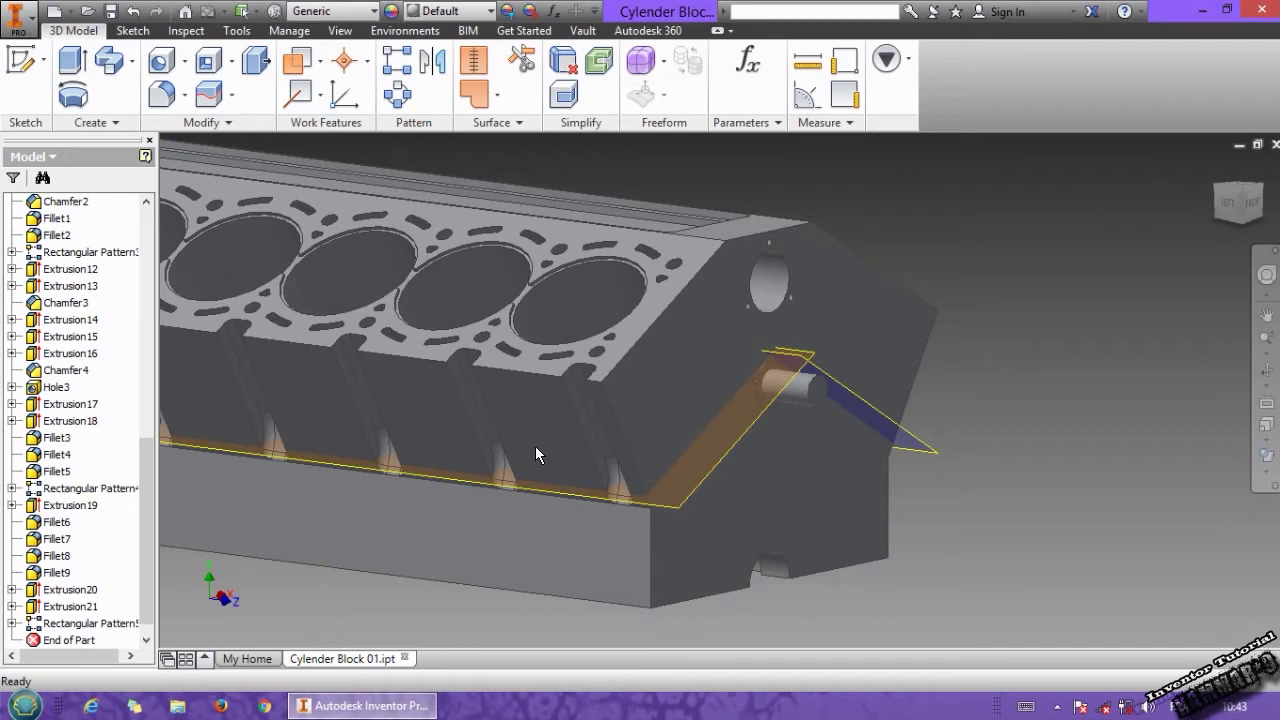
shift+middle_drag(547, 438, 571, 445)
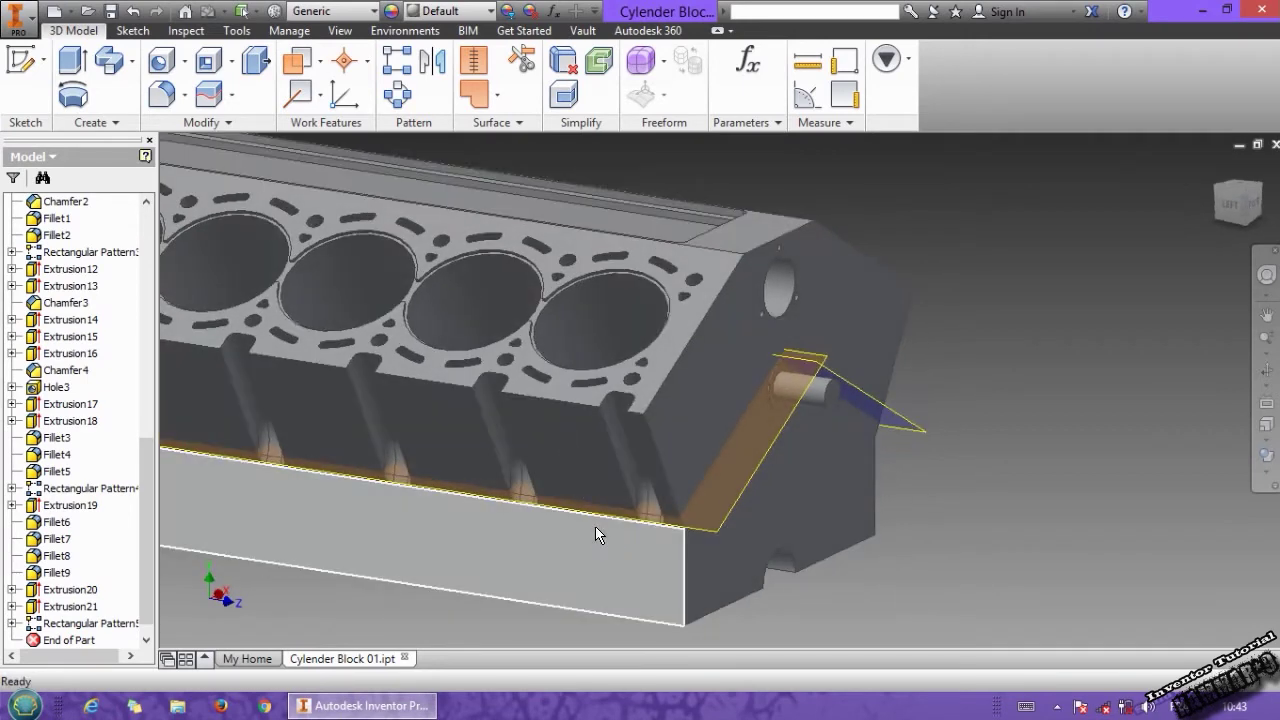
scroll(597, 527, down, 3)
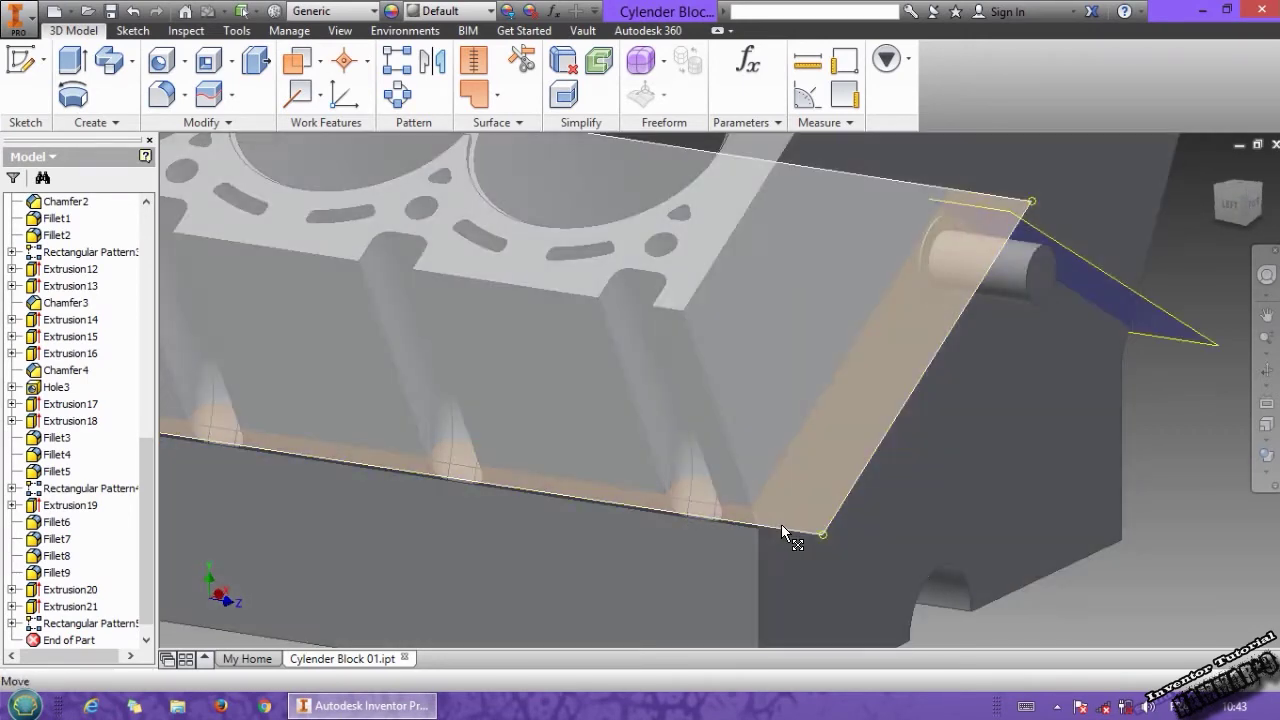
click(781, 525)
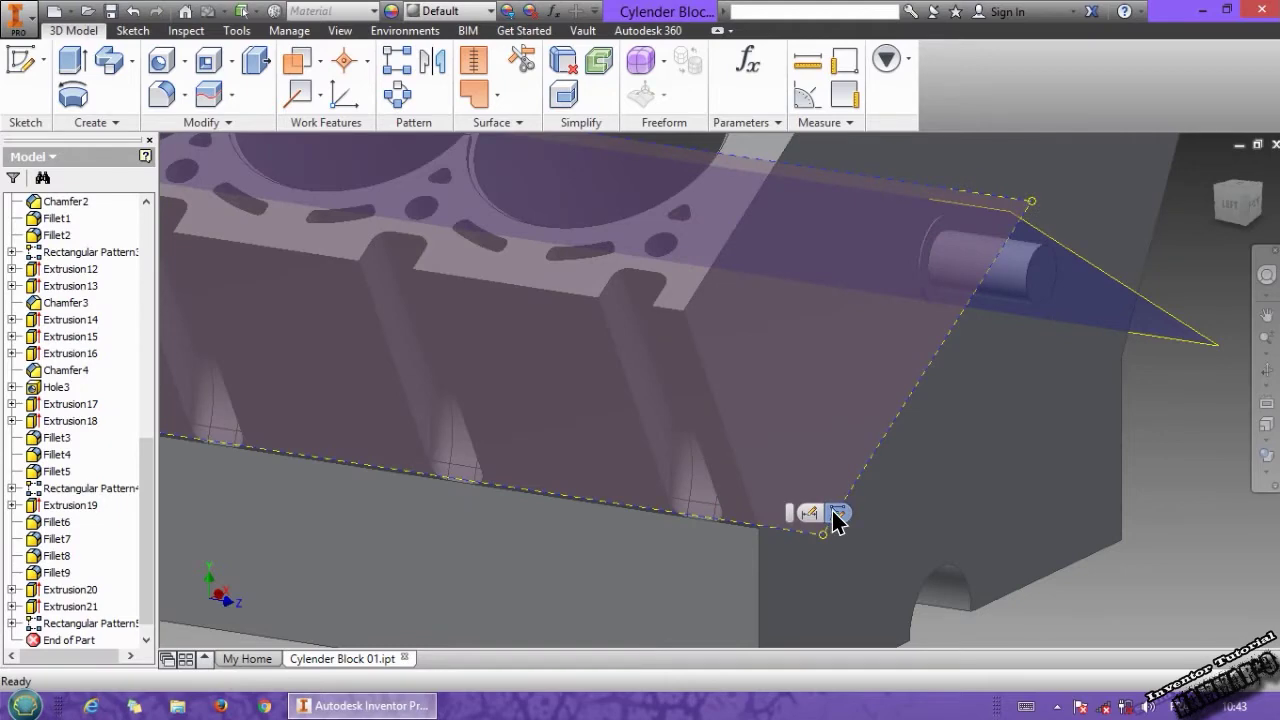
click(836, 514)
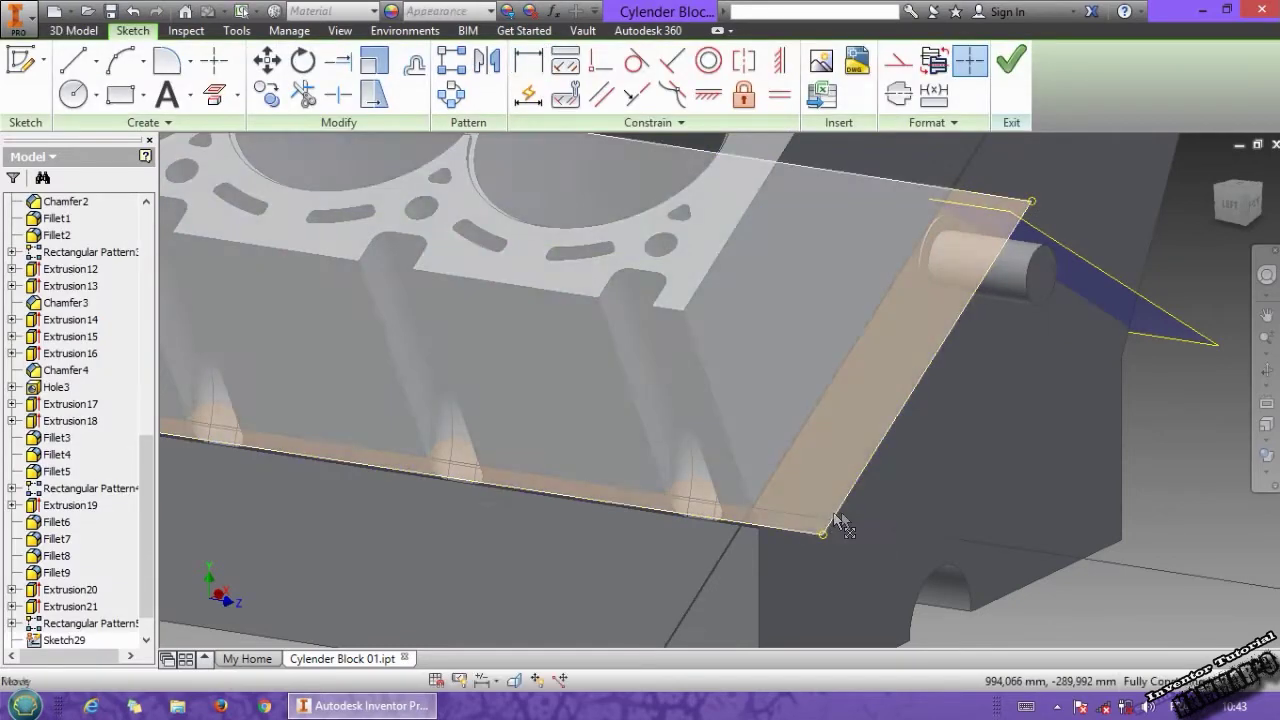
click(1266, 402)
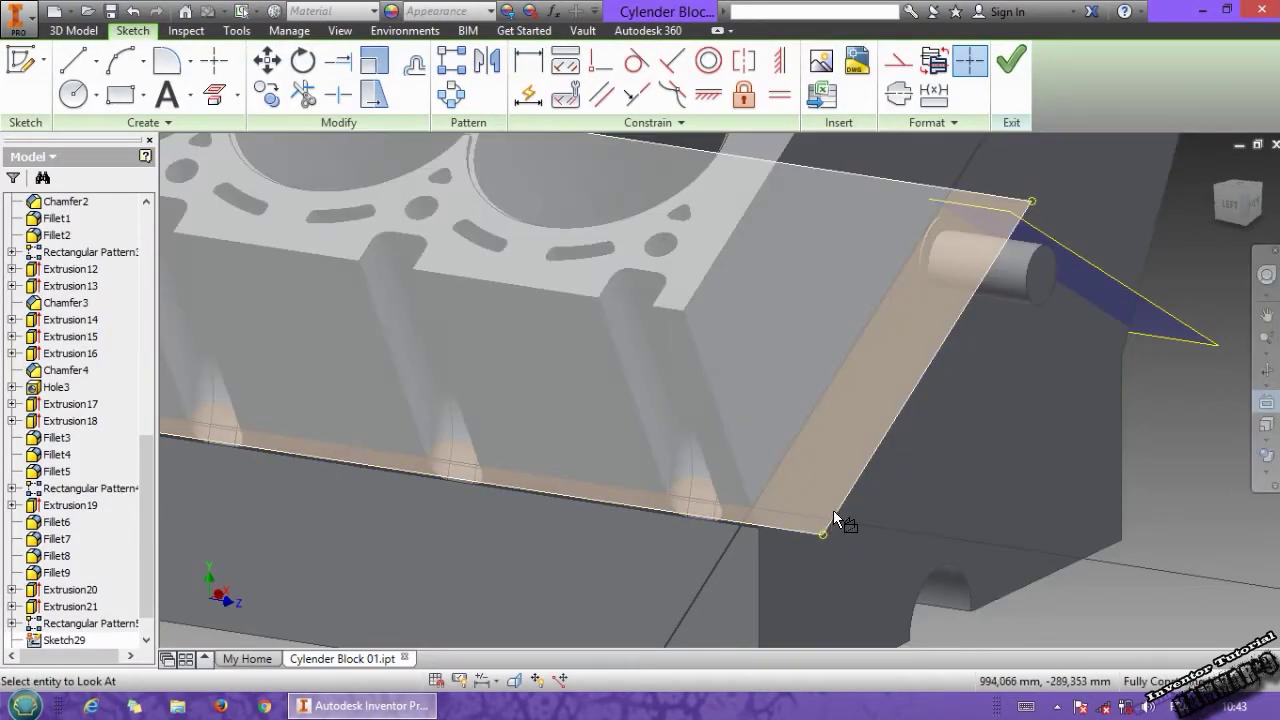
click(833, 510)
middle_drag(707, 494, 818, 607)
scroll(657, 448, down, 3)
middle_drag(657, 446, 697, 504)
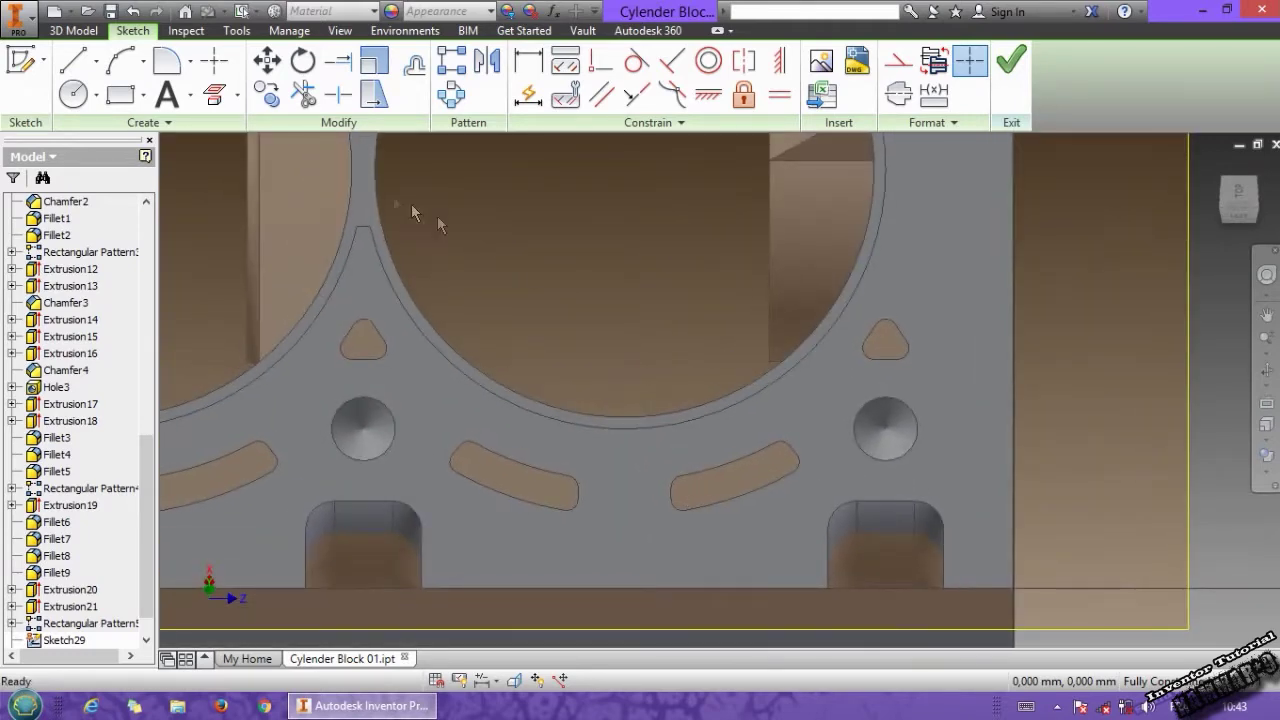
- Project the circular bore edge of the cylinder nearest the block's end into the sketch
click(214, 94)
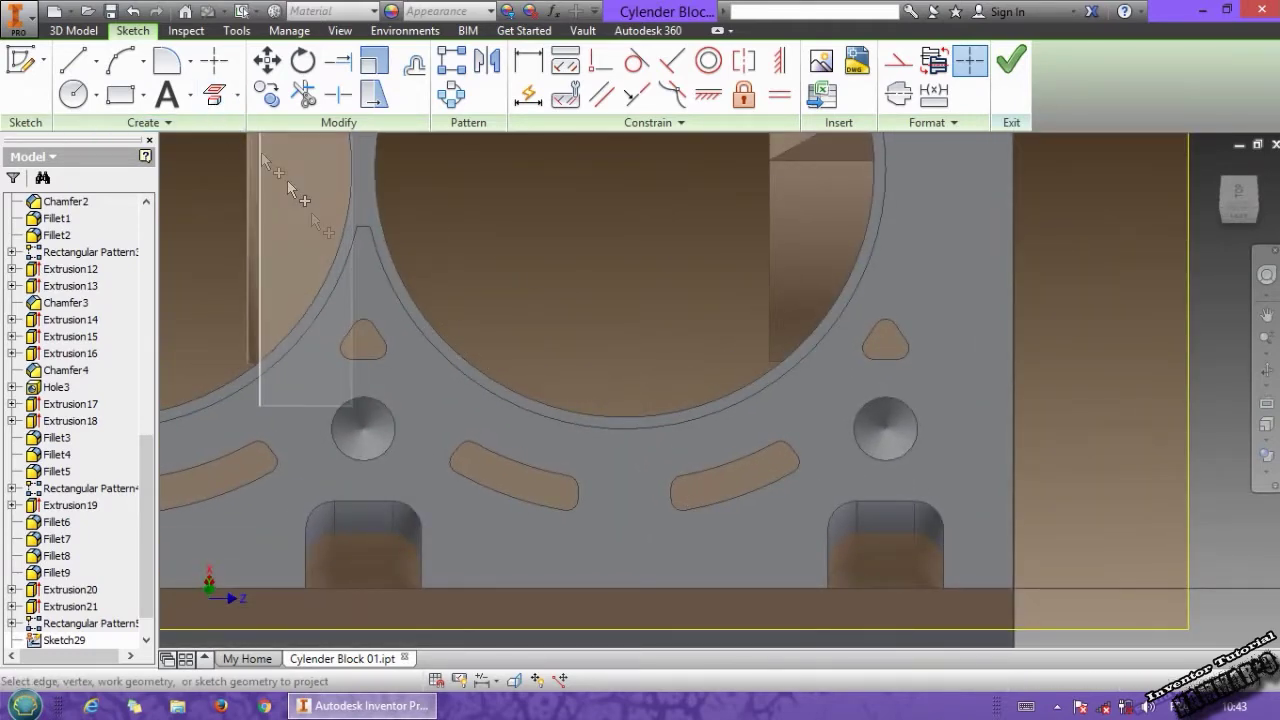
scroll(577, 357, up, 2)
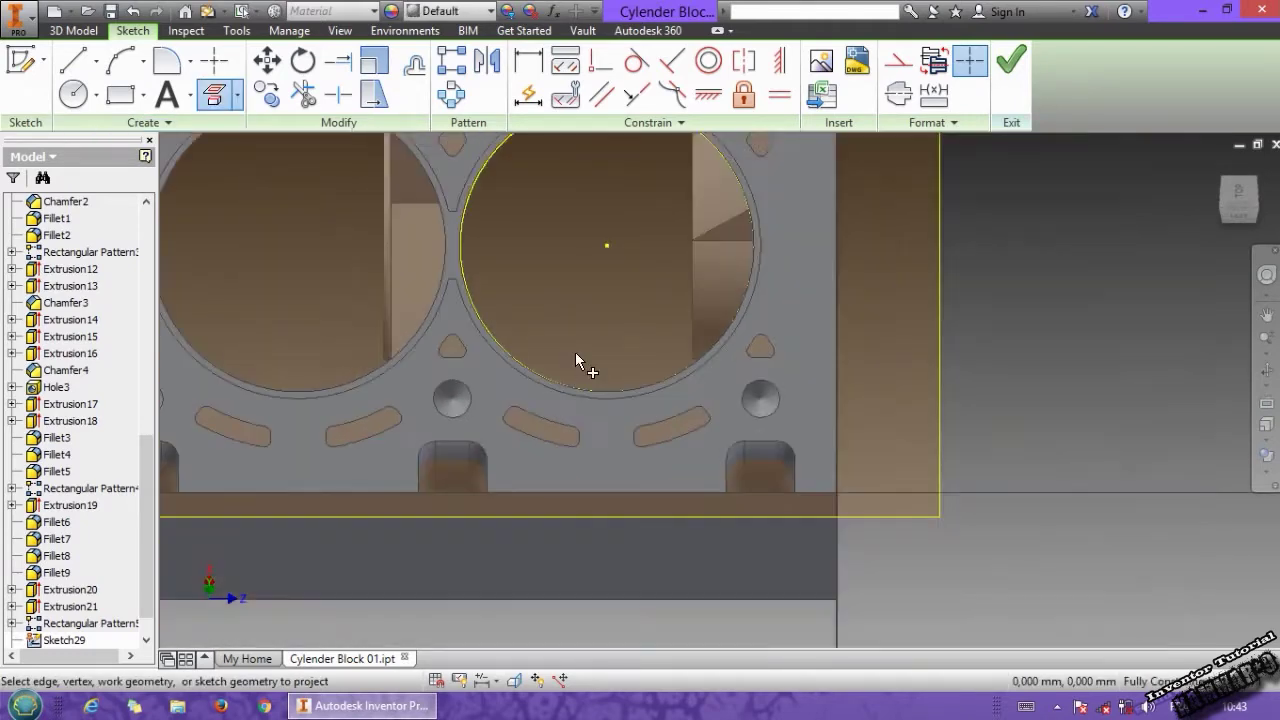
click(597, 245)
key(Escape)
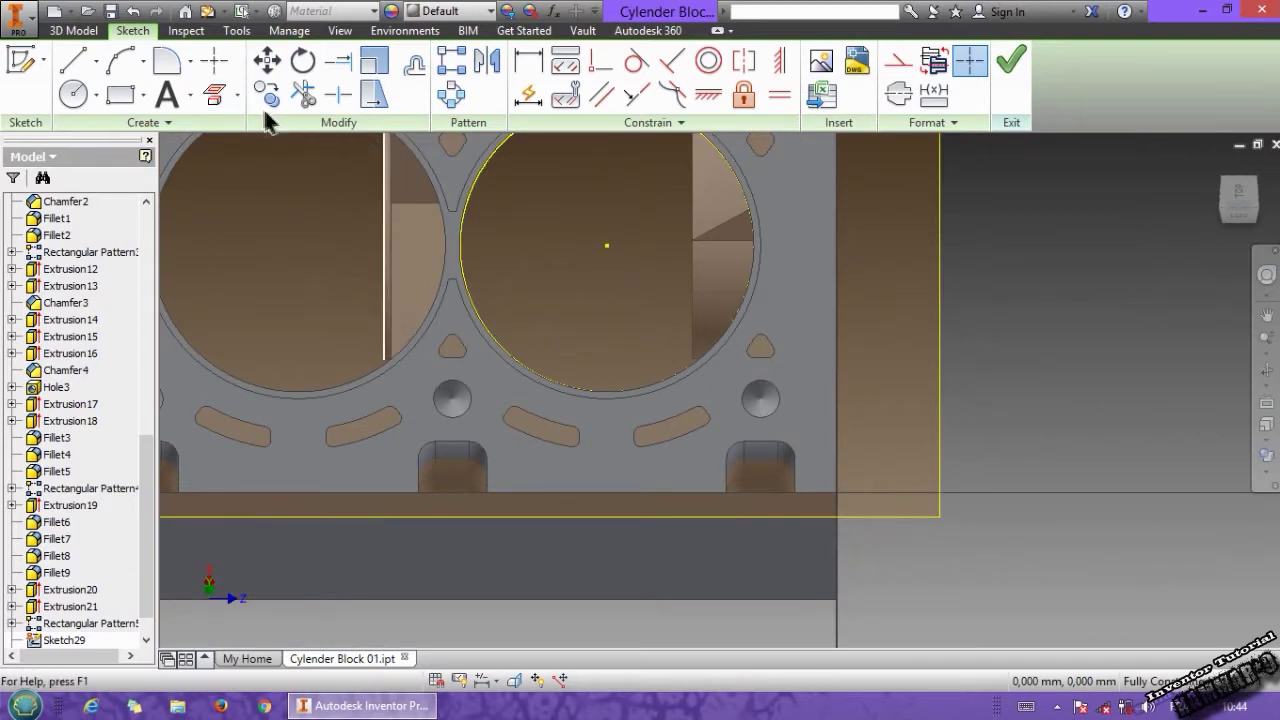
- Draw a circle 135 mm in diameter, concentric with the projected bore
click(77, 100)
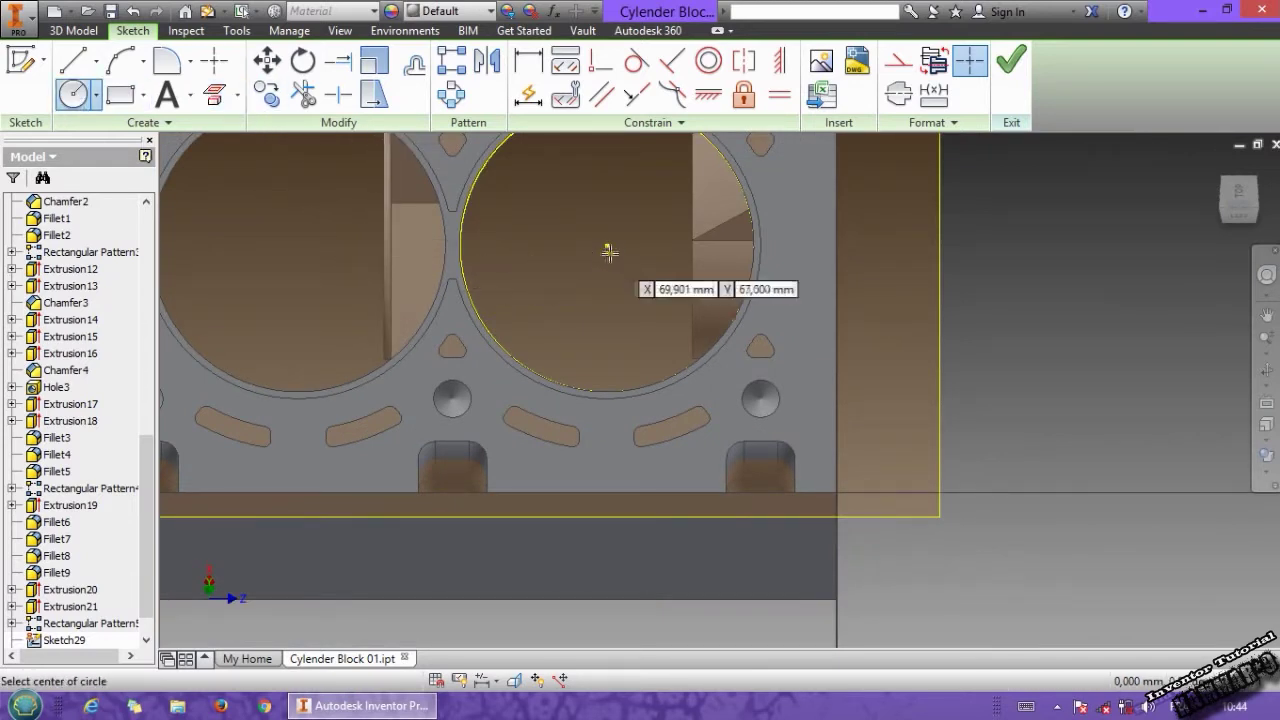
click(607, 245)
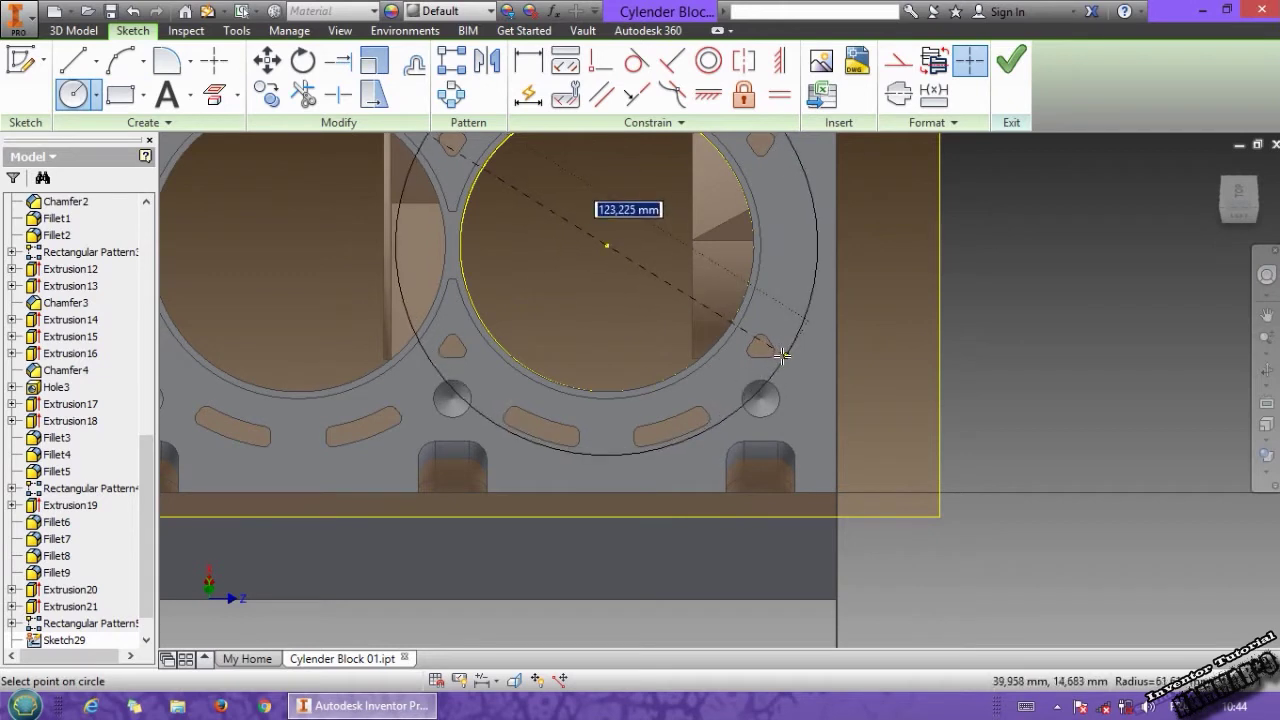
text(135)
key(Return)
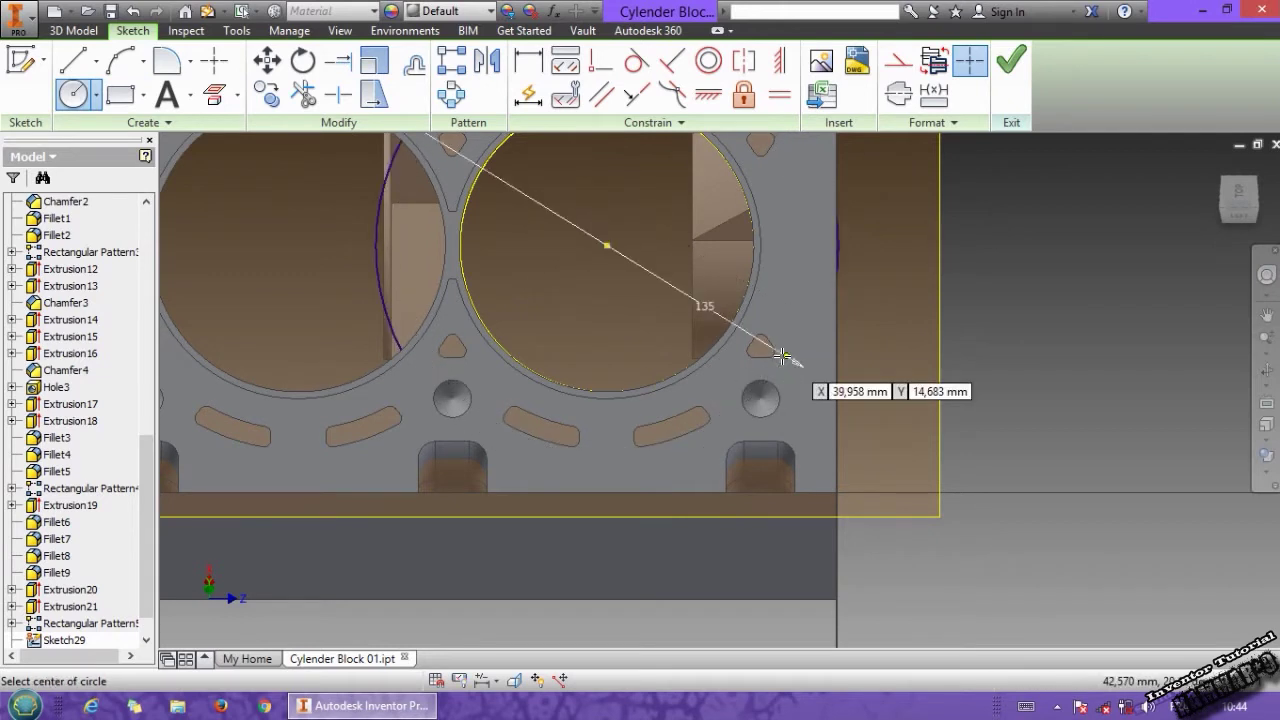
- Show the model in wireframe and draw a rectangle about 37 mm wide across the 135 mm circle's arc near the bank's outer edge
click(1264, 490)
click(1080, 571)
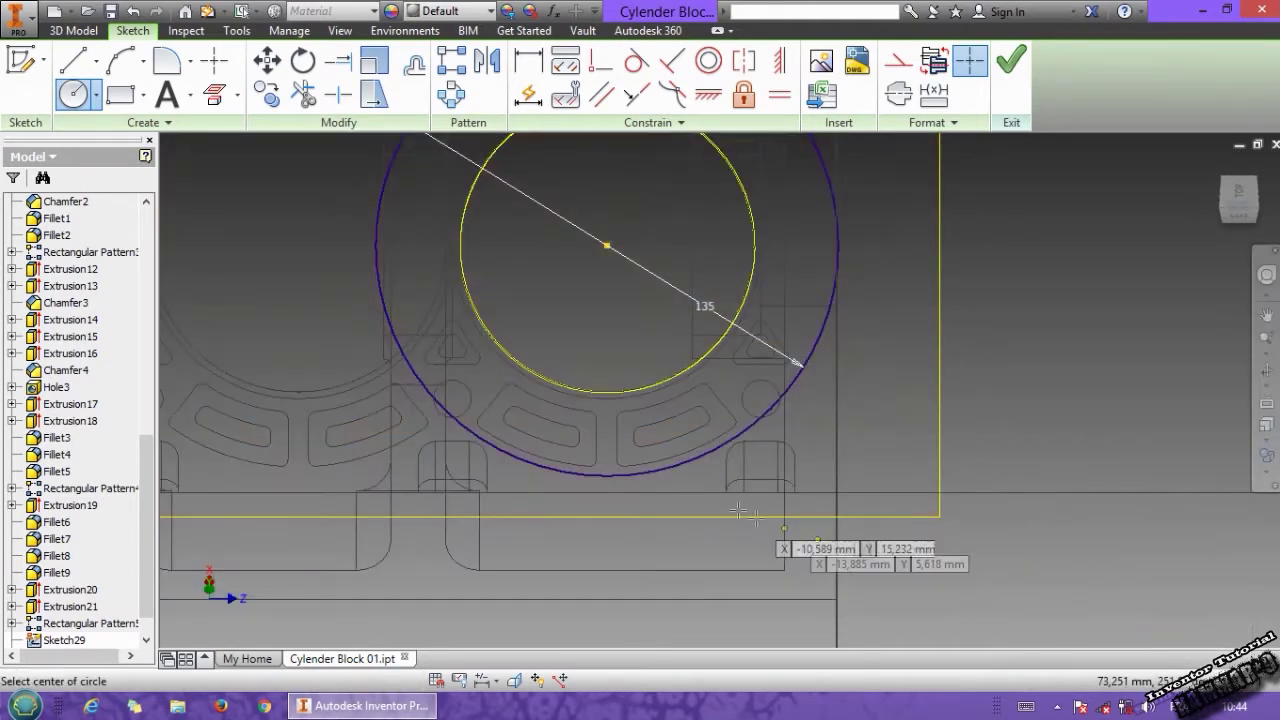
middle_drag(593, 468, 613, 466)
scroll(613, 466, up, 3)
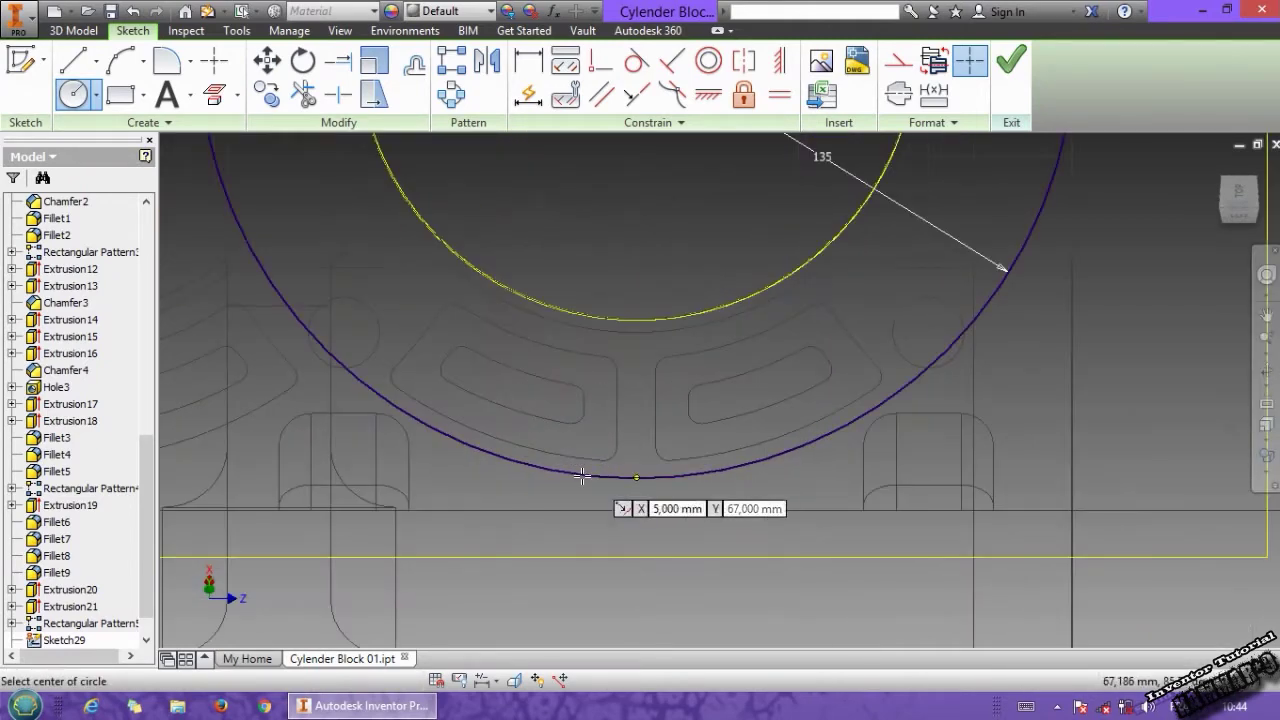
click(111, 102)
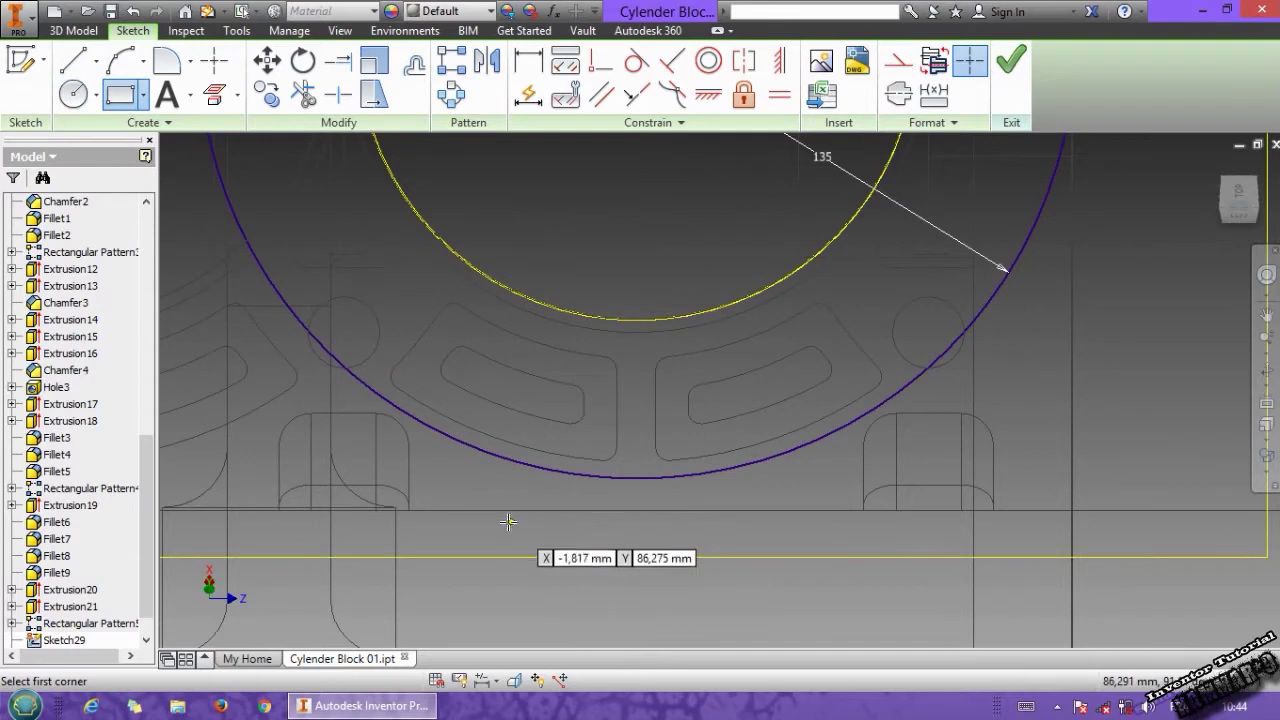
click(513, 529)
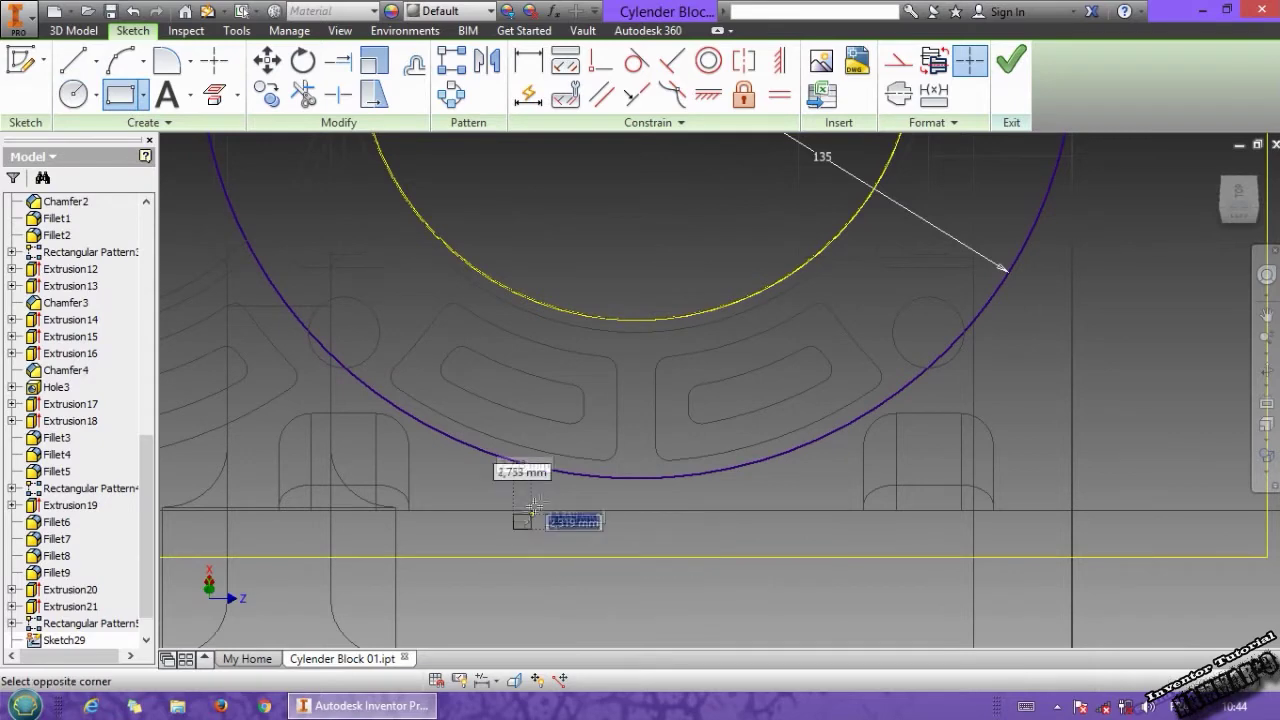
click(754, 435)
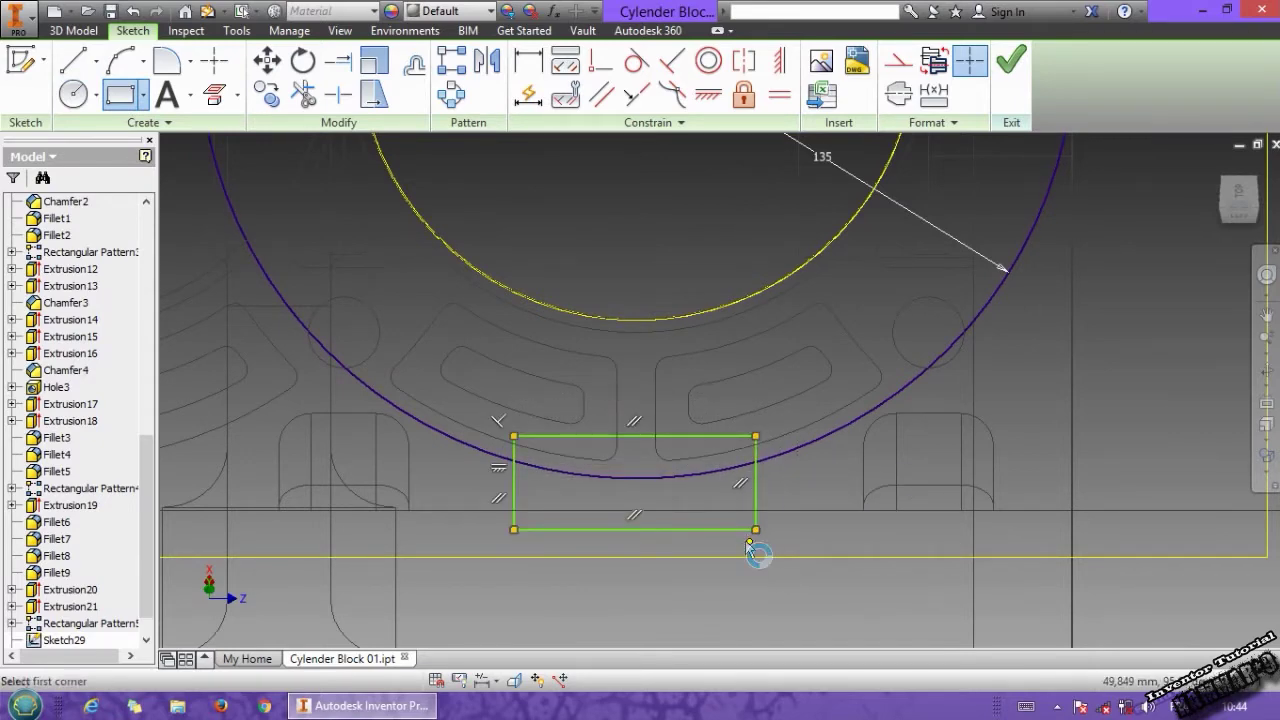
key(Escape)
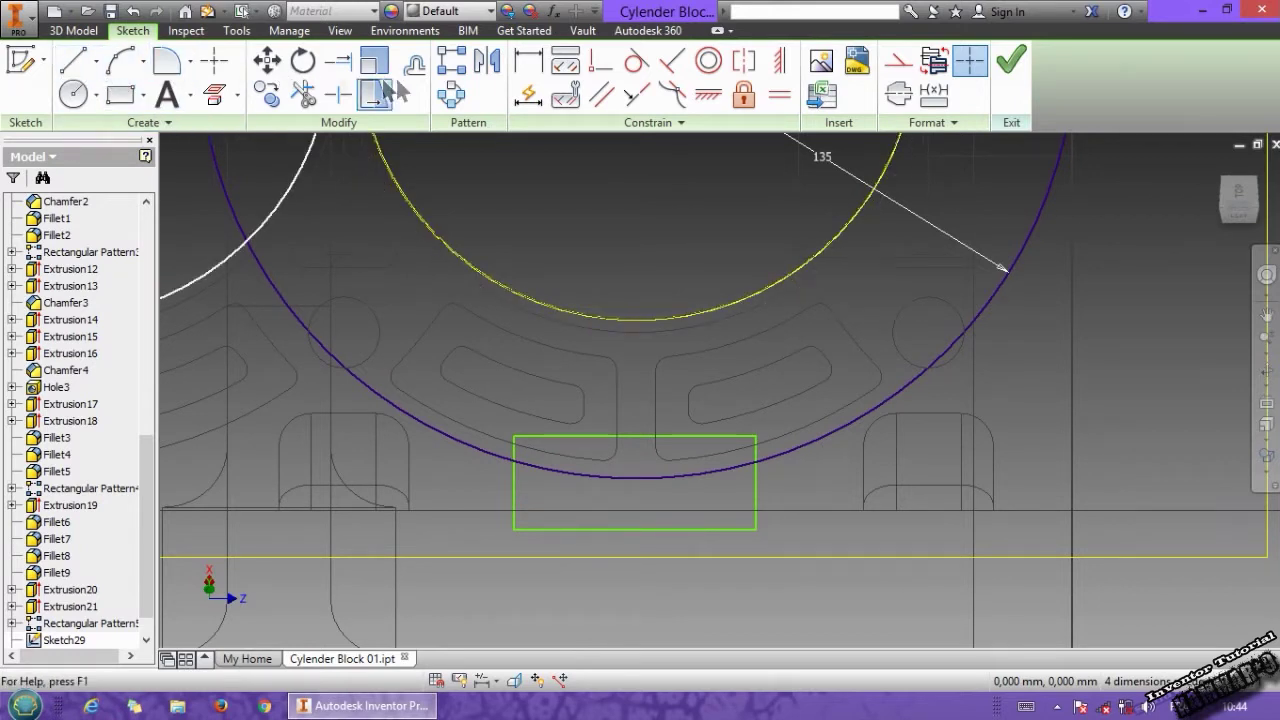
- Dimension the rectangle 60 mm wide and set one of its short sides 30 mm from the circle's centre
click(526, 72)
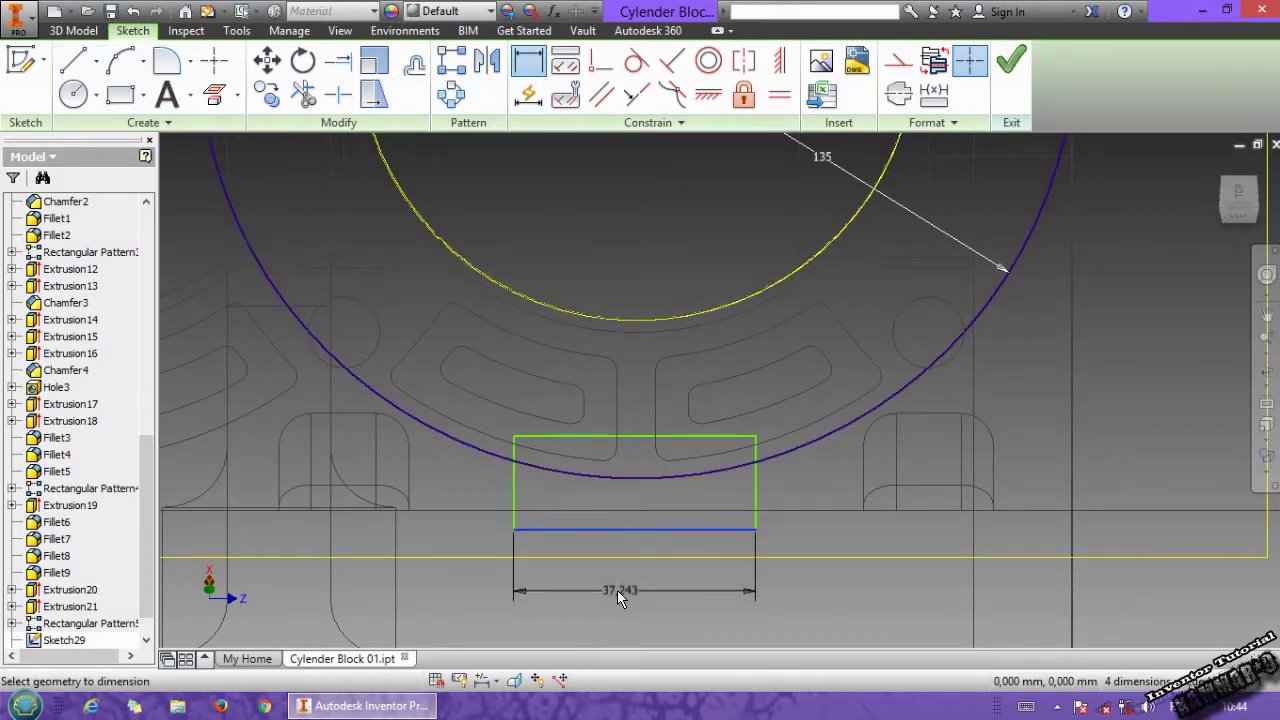
click(617, 590)
key(Return)
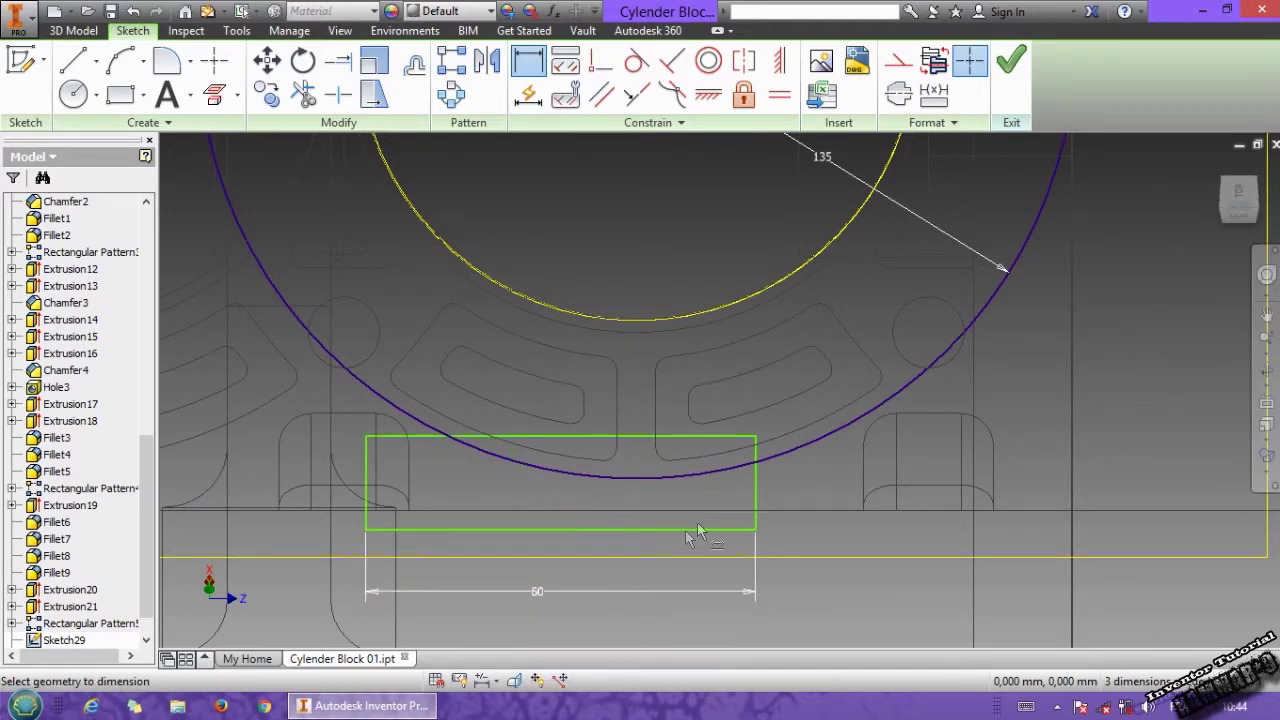
click(755, 488)
middle_drag(711, 255, 703, 495)
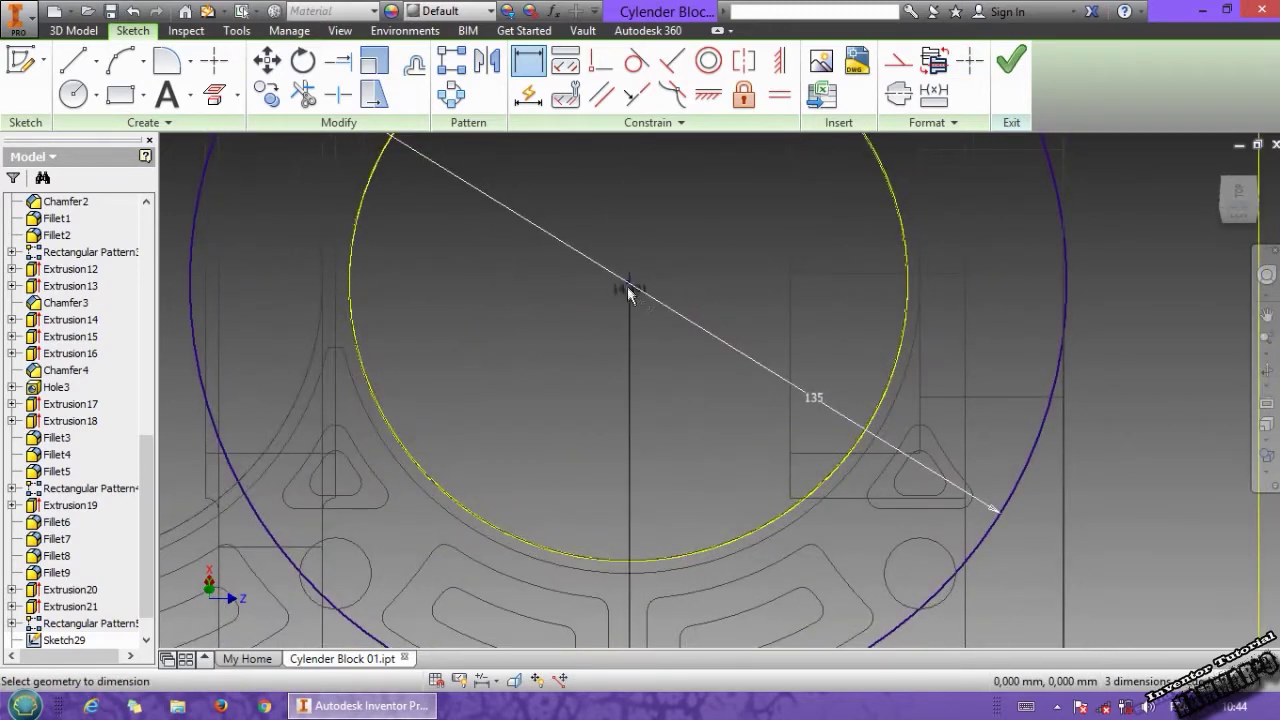
click(666, 452)
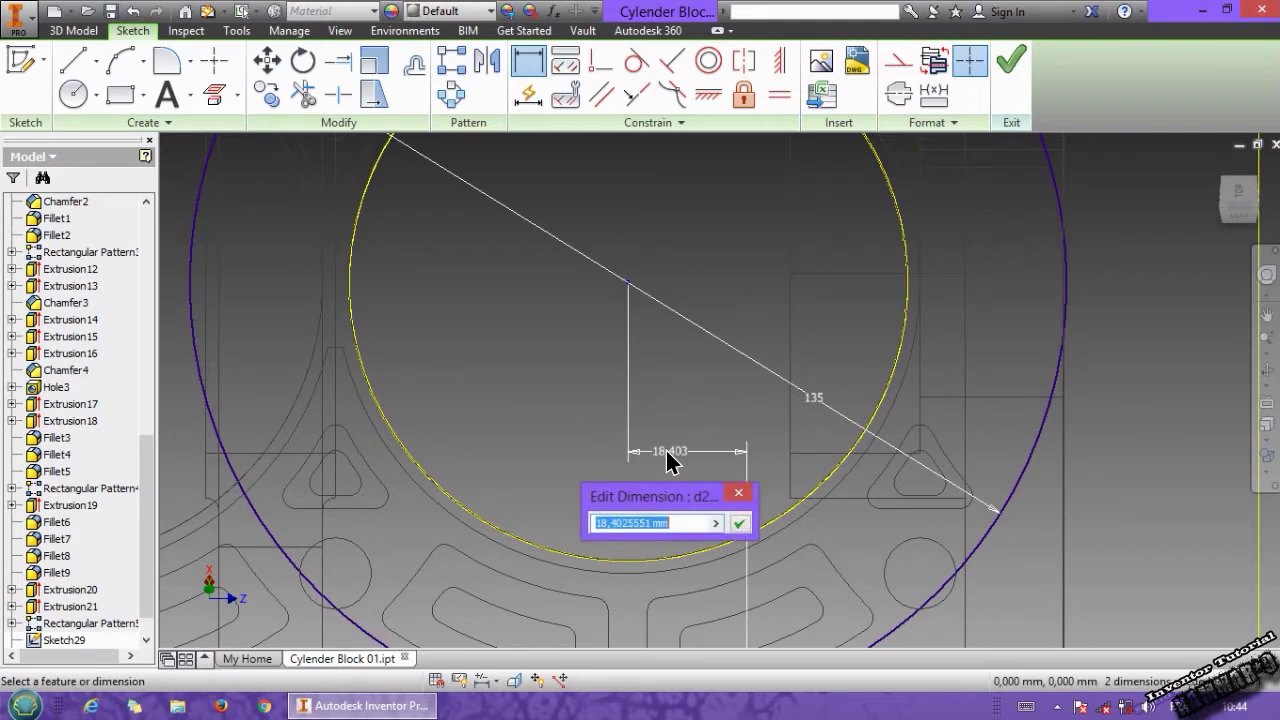
key(Return)
- Make the rectangle's outer long side collinear with the bank's base edge and move its inner long side fully inside the circle
middle_drag(703, 576, 709, 232)
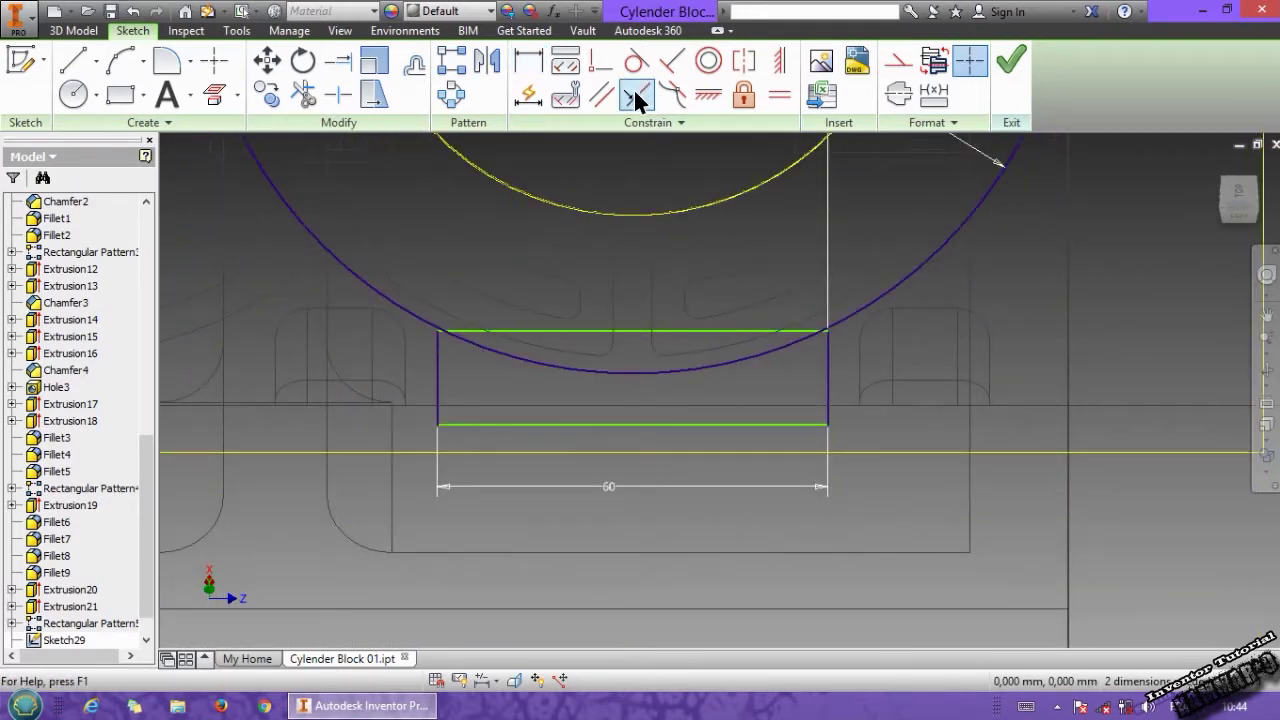
click(689, 424)
click(700, 405)
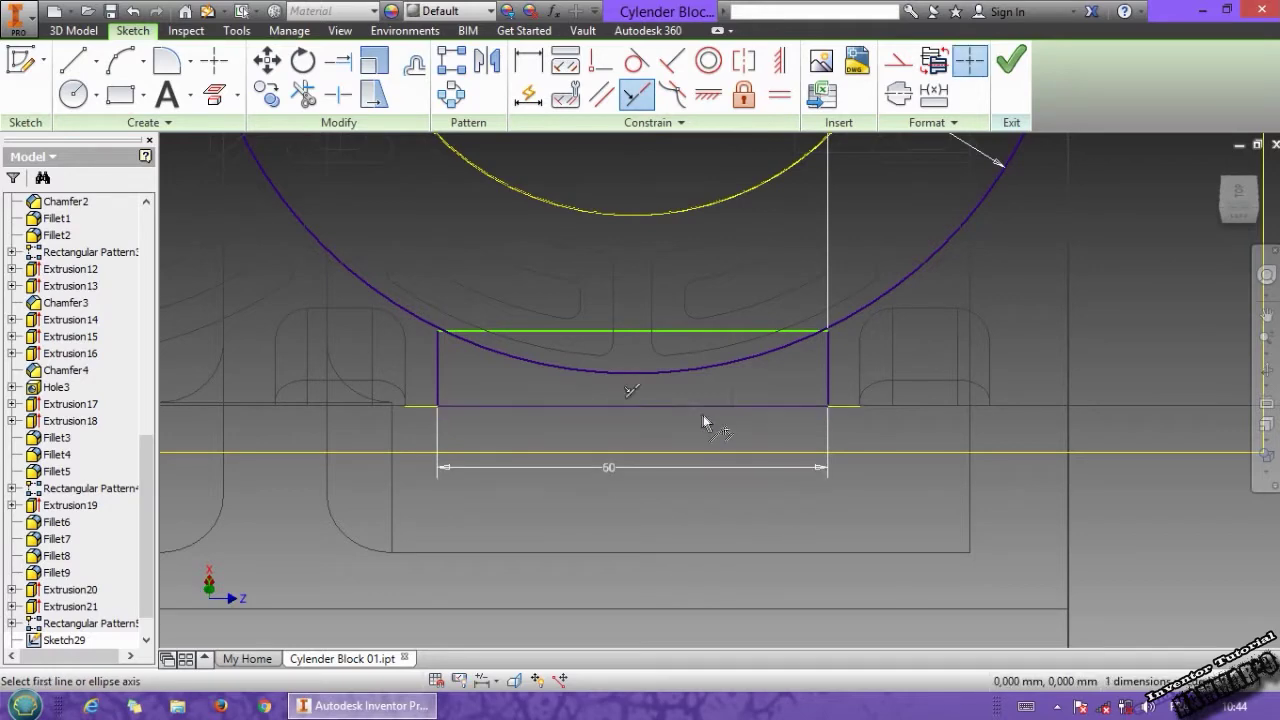
middle_drag(640, 422, 653, 479)
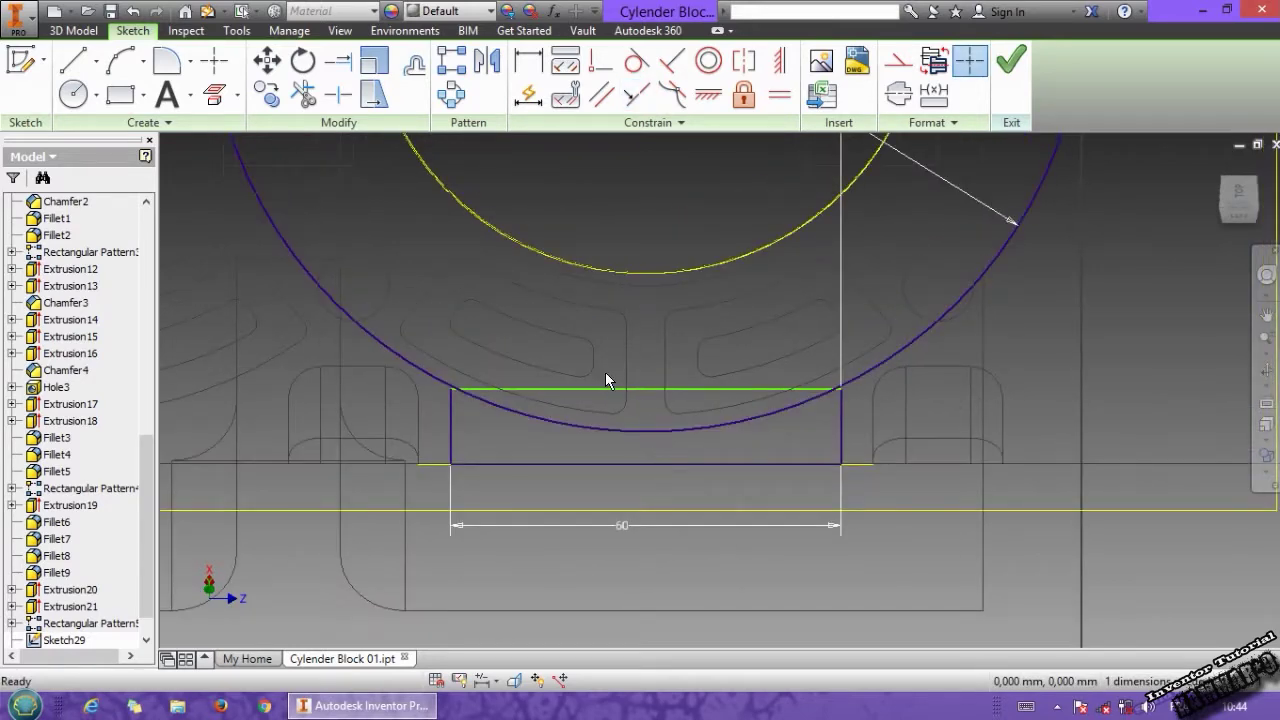
drag(484, 386, 491, 352)
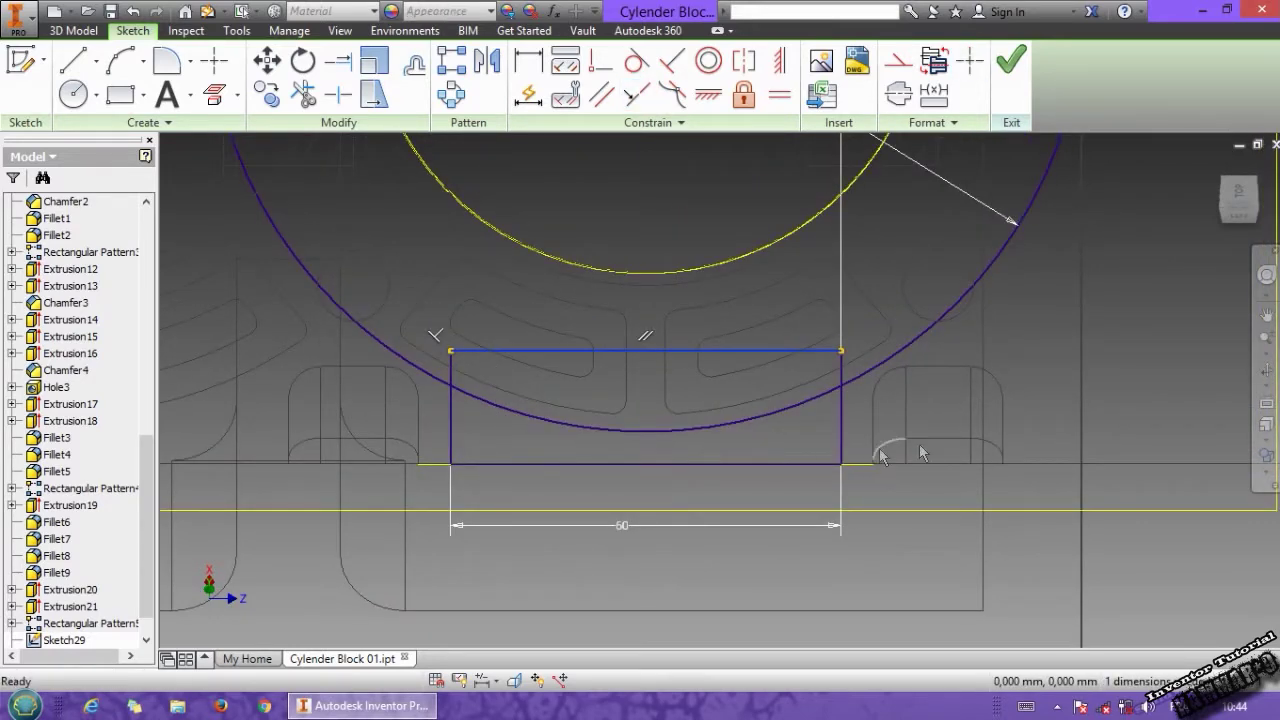
click(1140, 408)
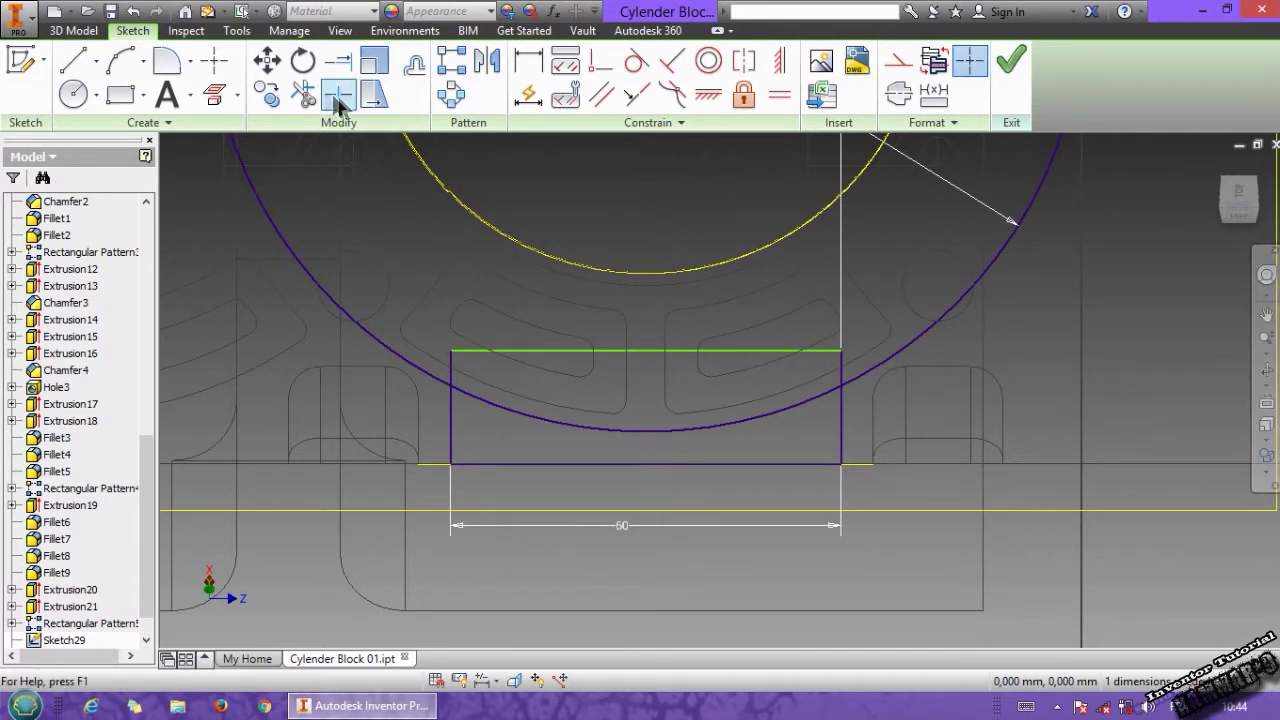
- Trim the circle and rectangle down to a closed profile between the arc and the rectangle's outer long side
click(303, 94)
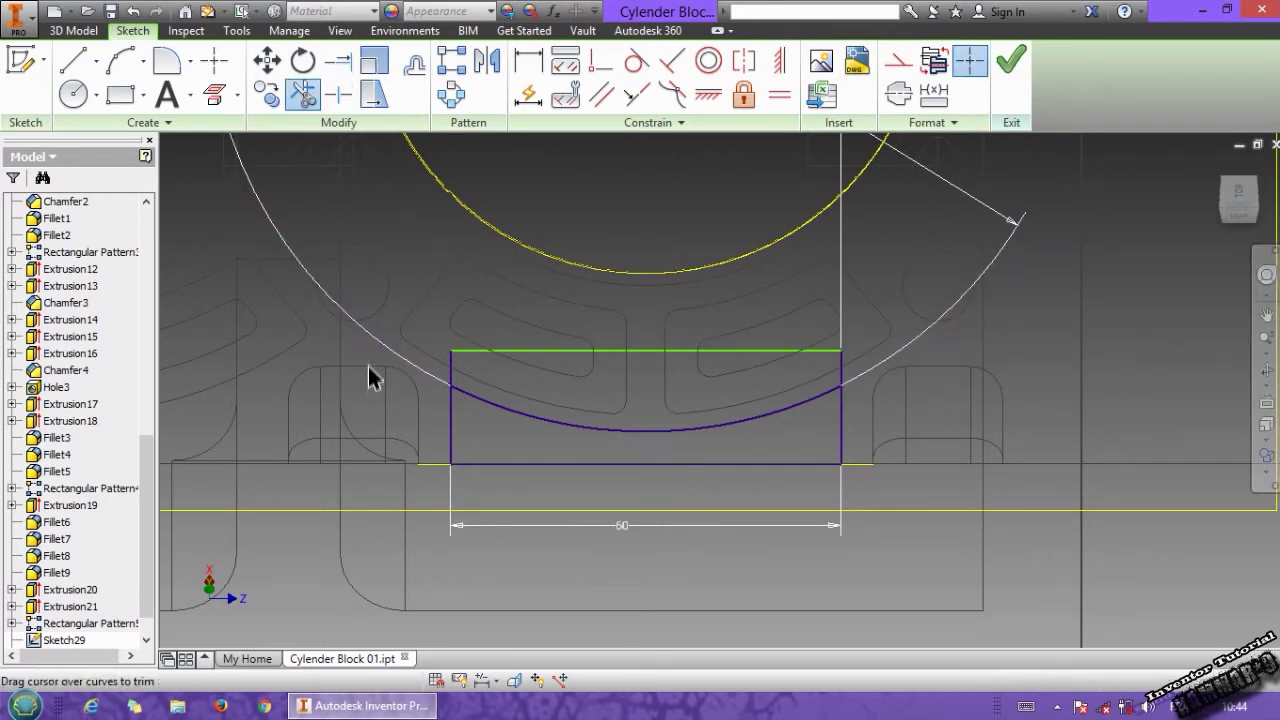
drag(586, 314, 442, 362)
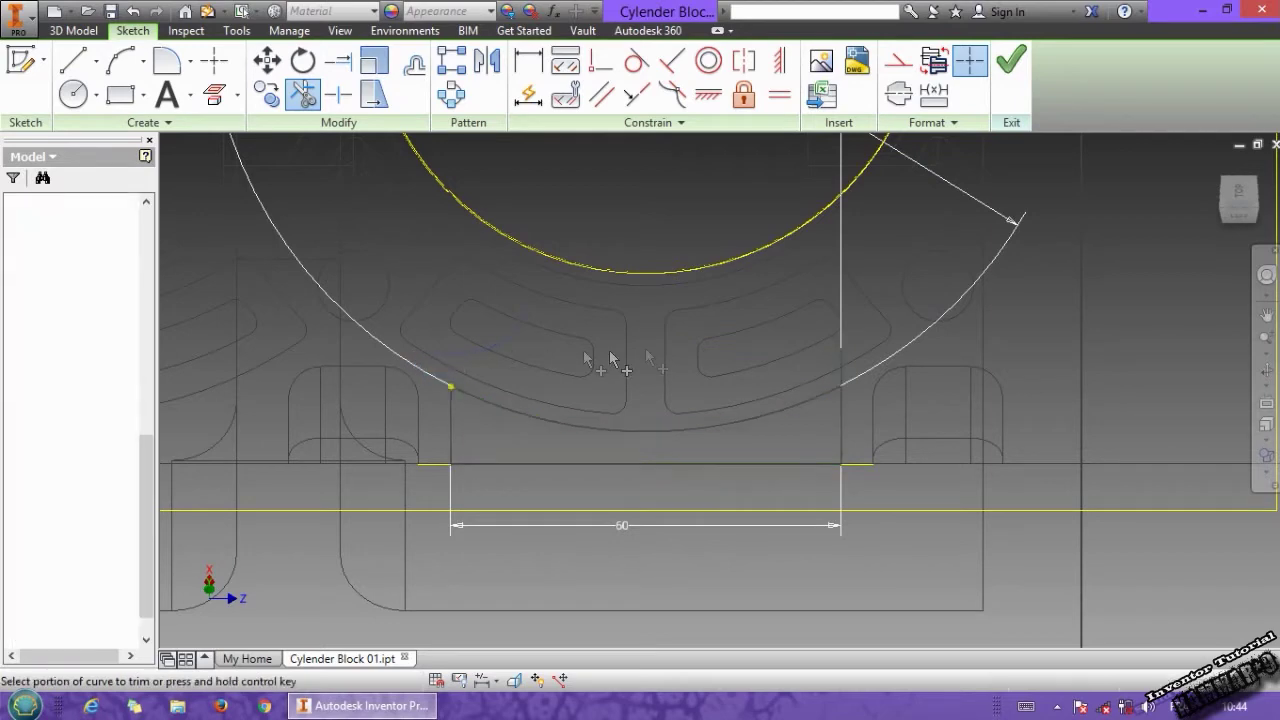
scroll(637, 376, down, 4)
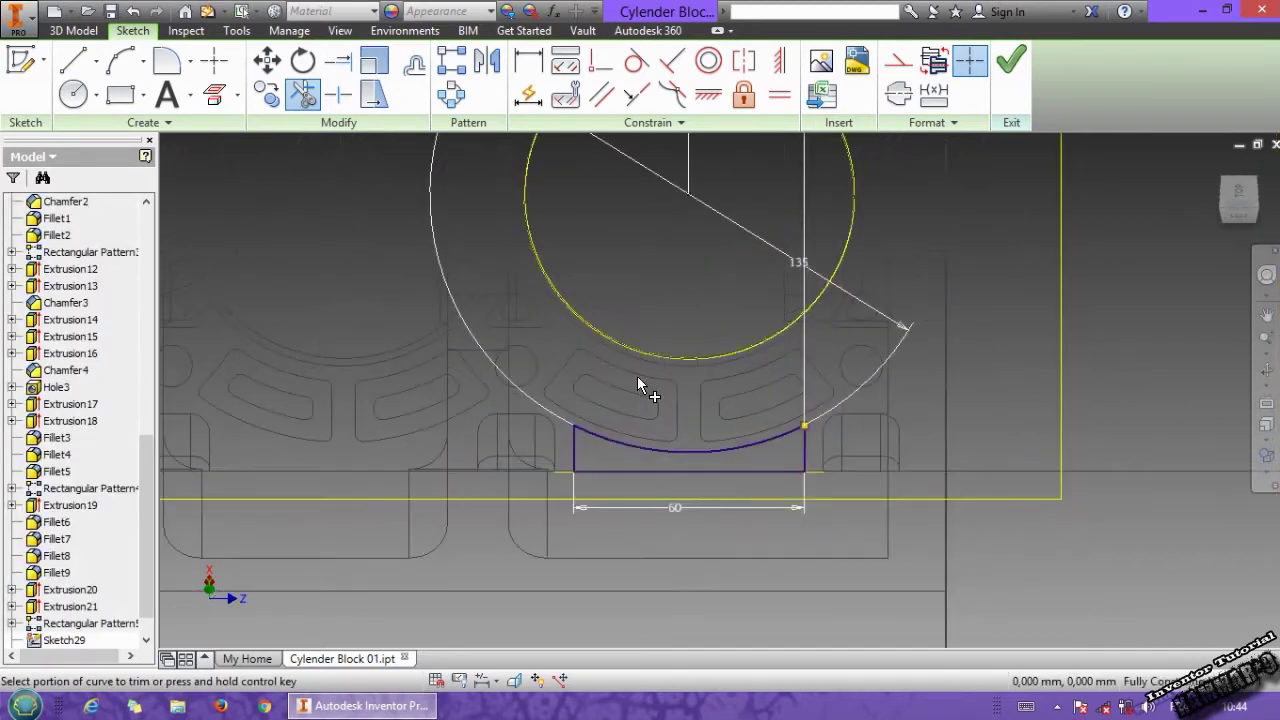
- Extrude the arc-edged profile as an 85 mm cut into the bank's outer side, with the model displayed shaded with edges
click(77, 31)
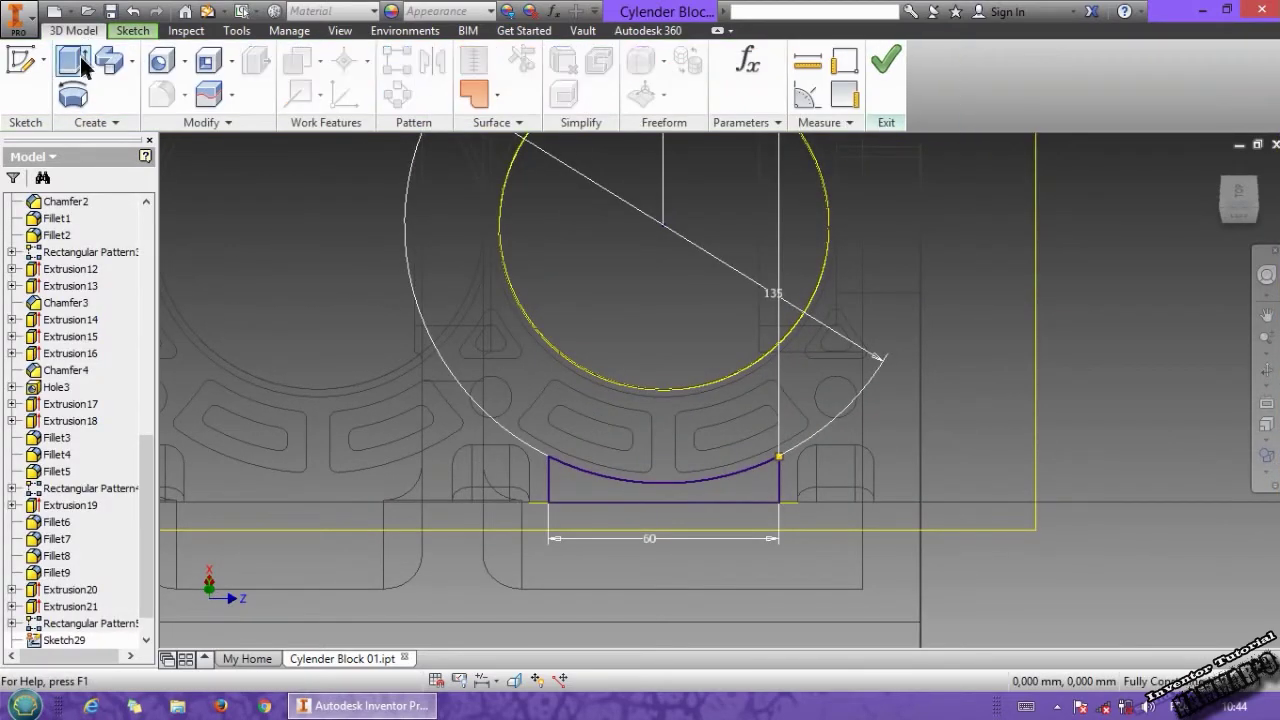
click(72, 62)
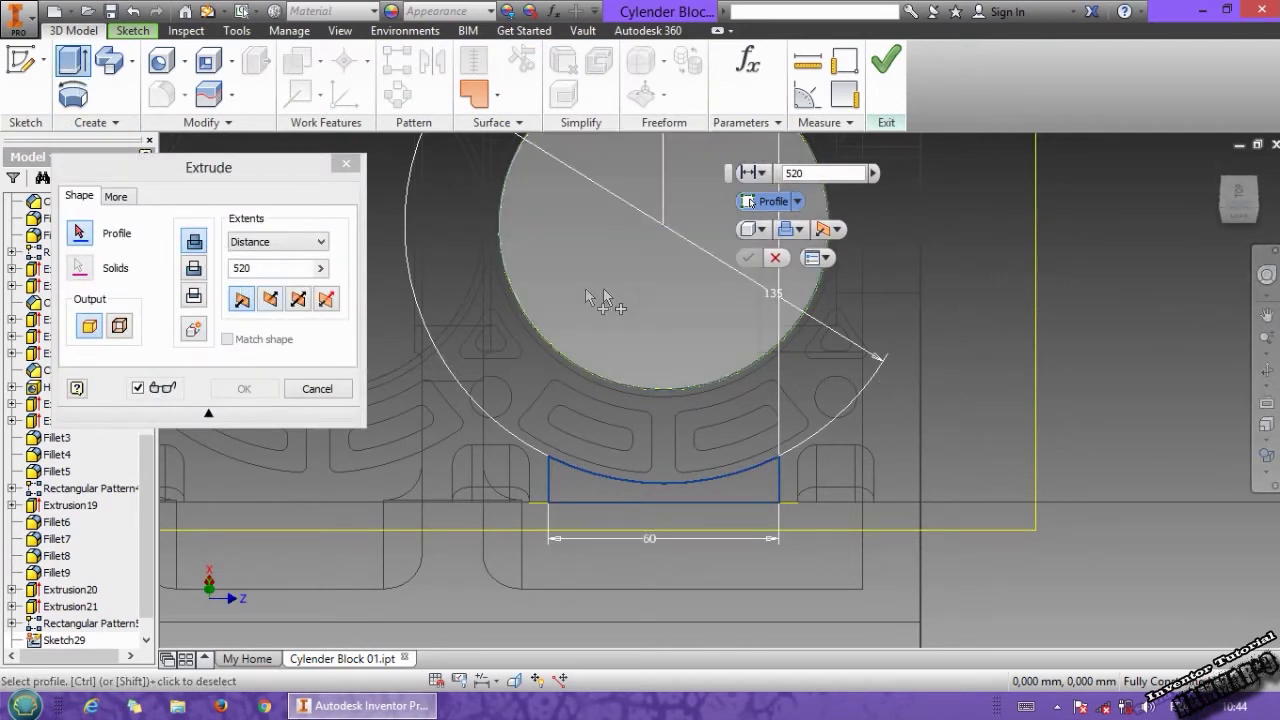
click(268, 268)
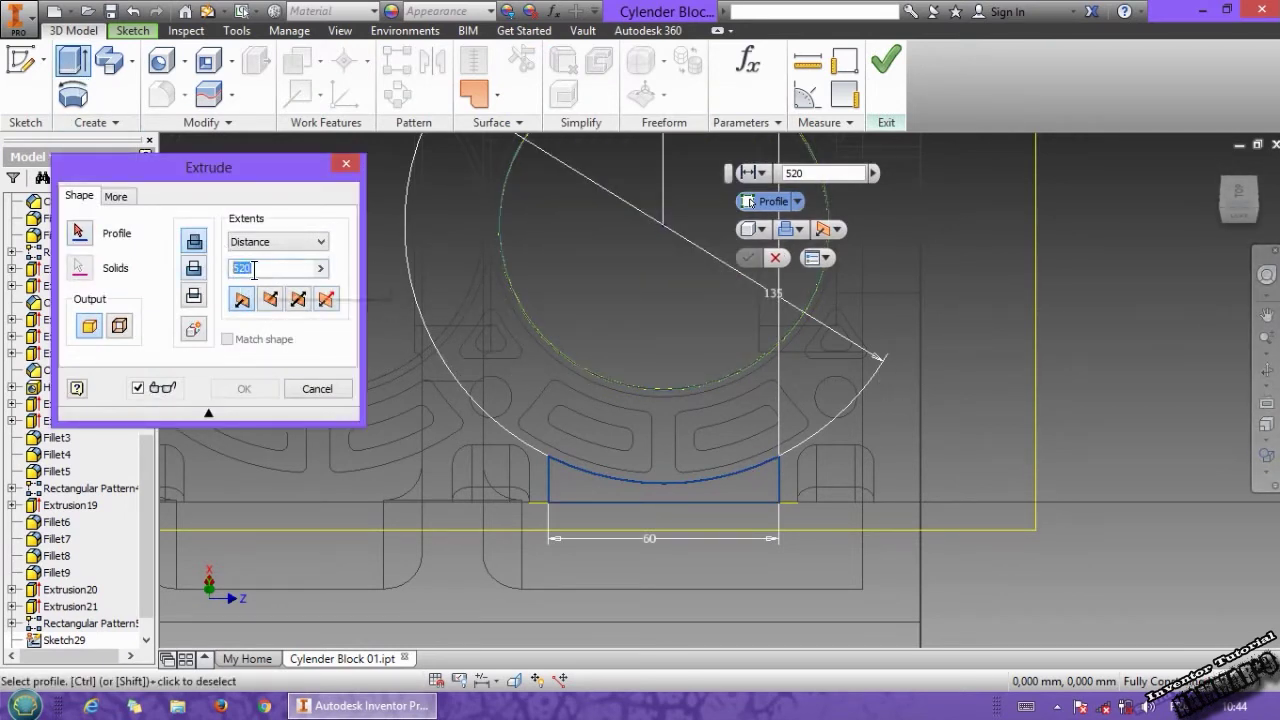
text(85)
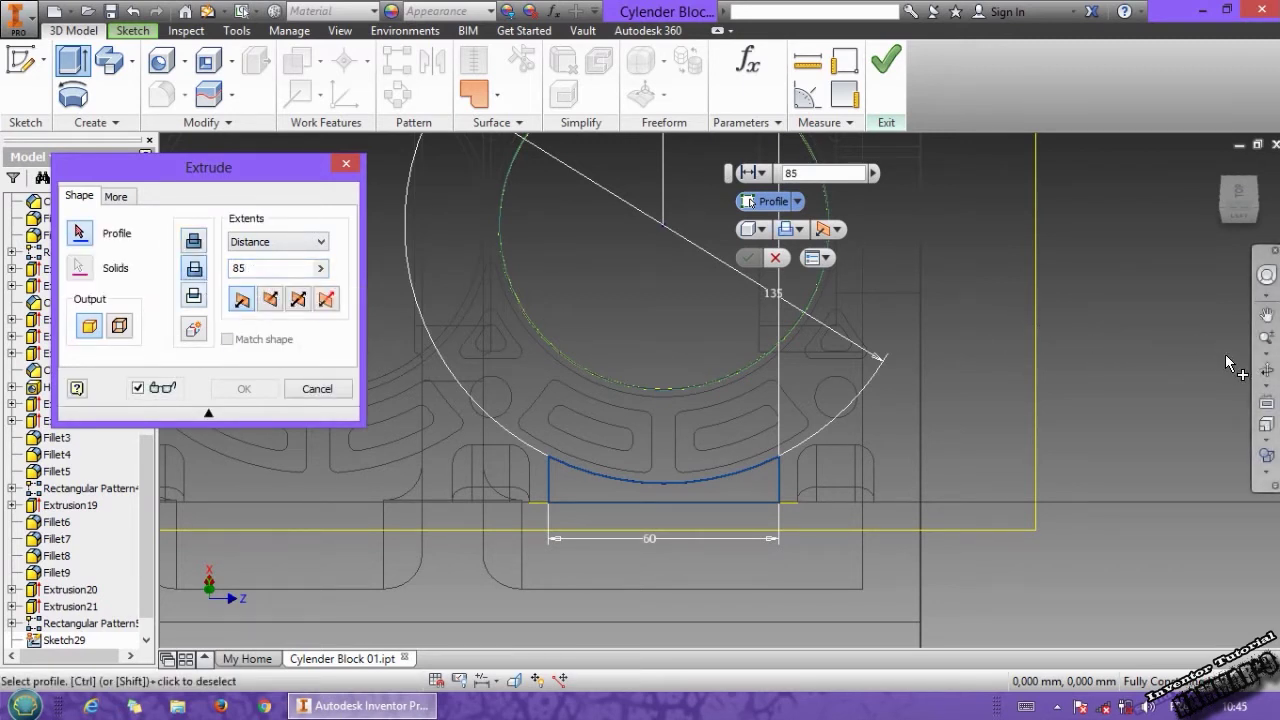
click(1265, 470)
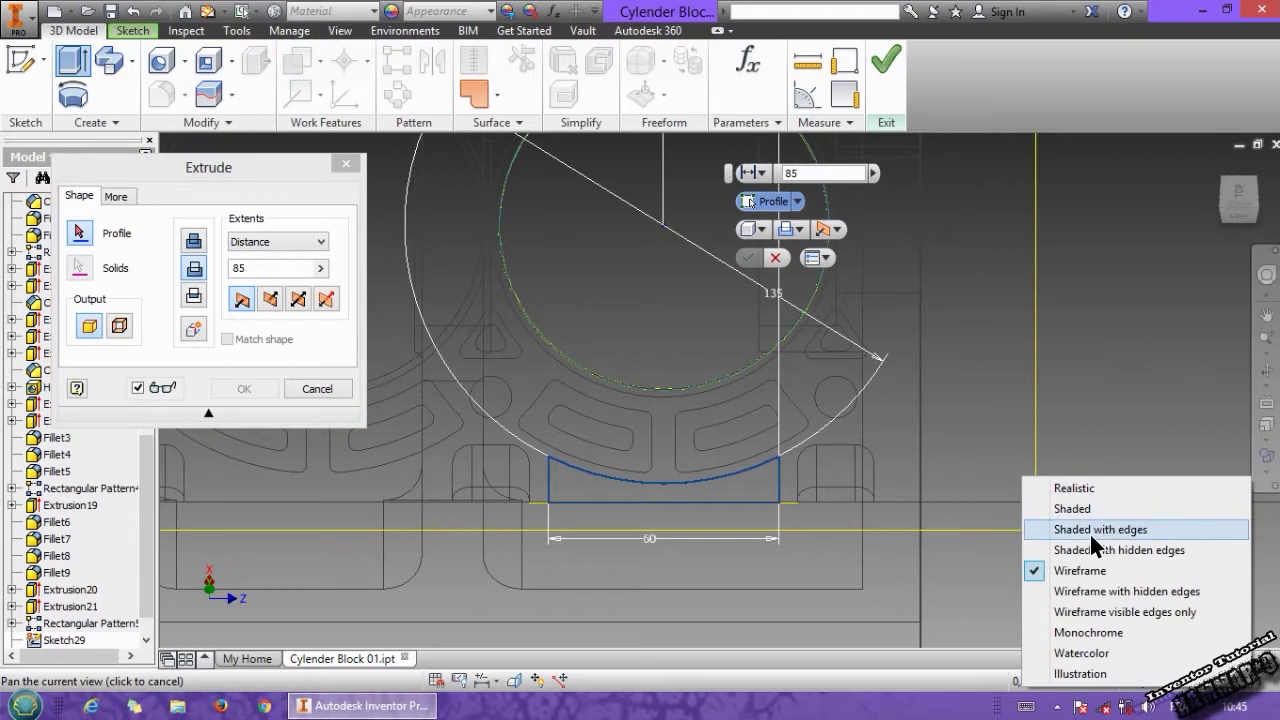
click(1058, 531)
shift+middle_drag(680, 512, 669, 456)
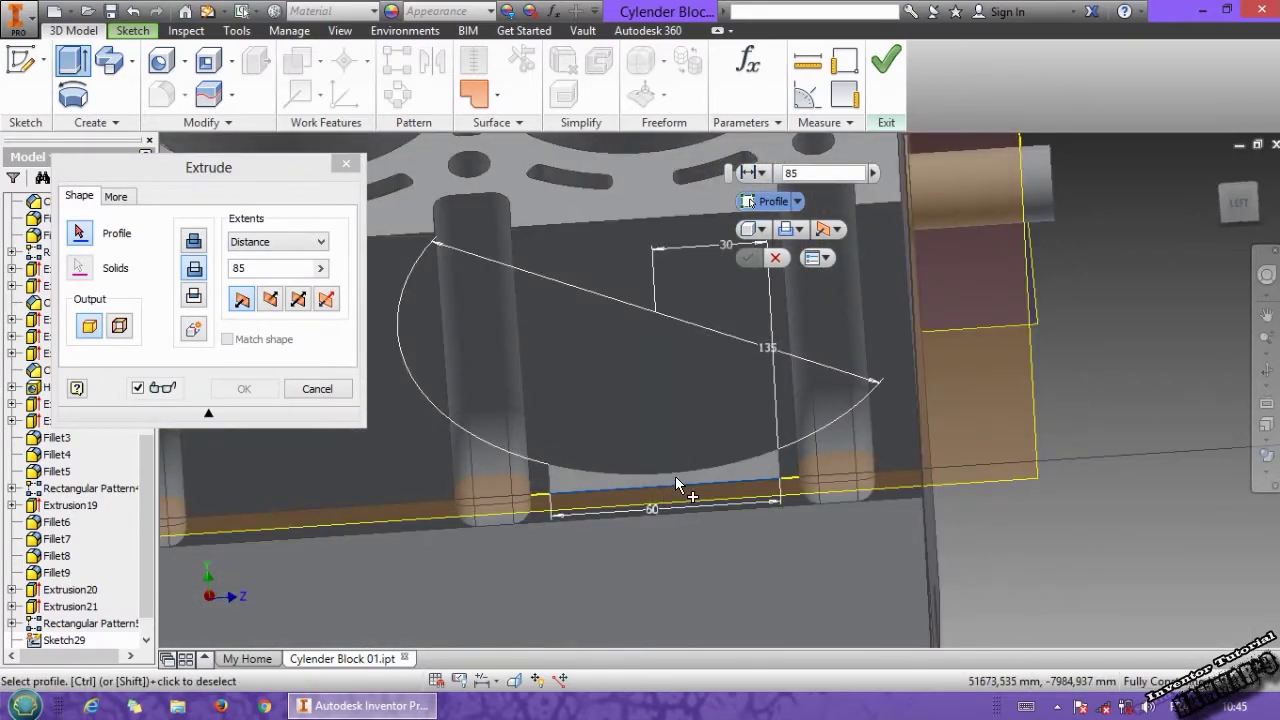
click(677, 486)
click(232, 393)
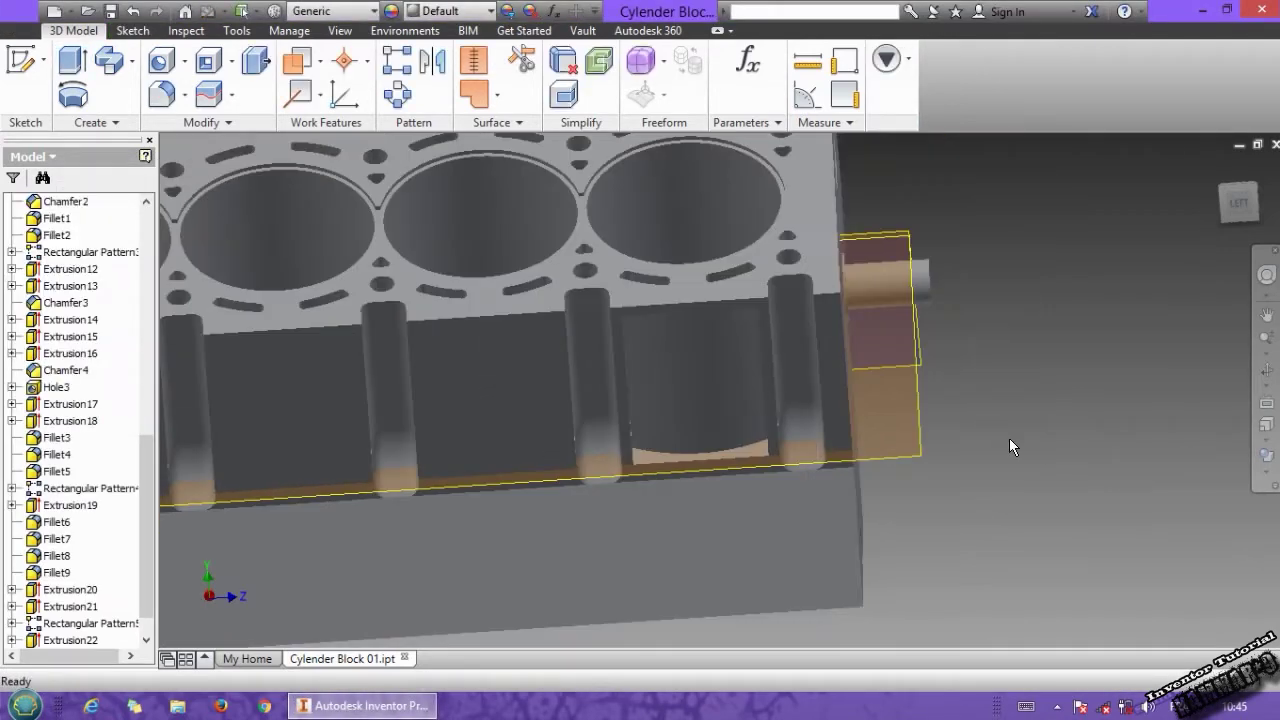
- Start a sketch on the sloped work plane of the opposite cylinder bank, looking straight at that plane
shift+middle_drag(803, 384, 521, 380)
middle_drag(1009, 388, 661, 392)
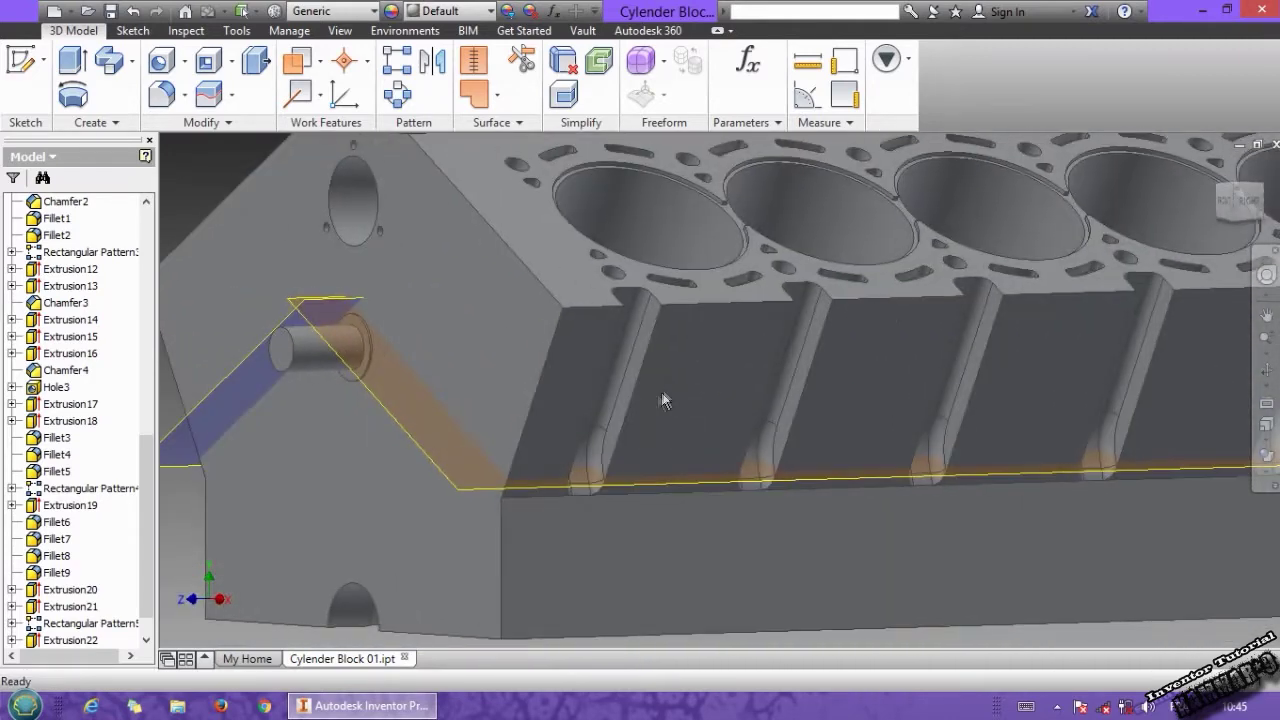
click(561, 488)
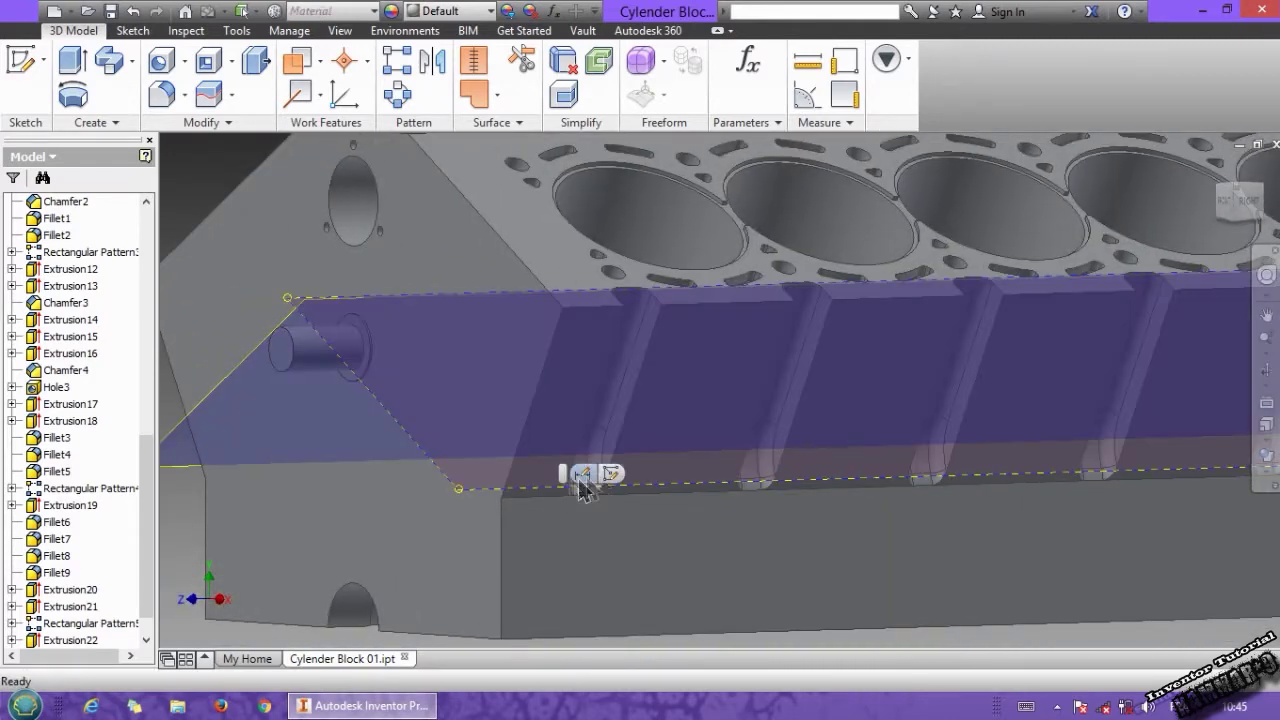
click(604, 484)
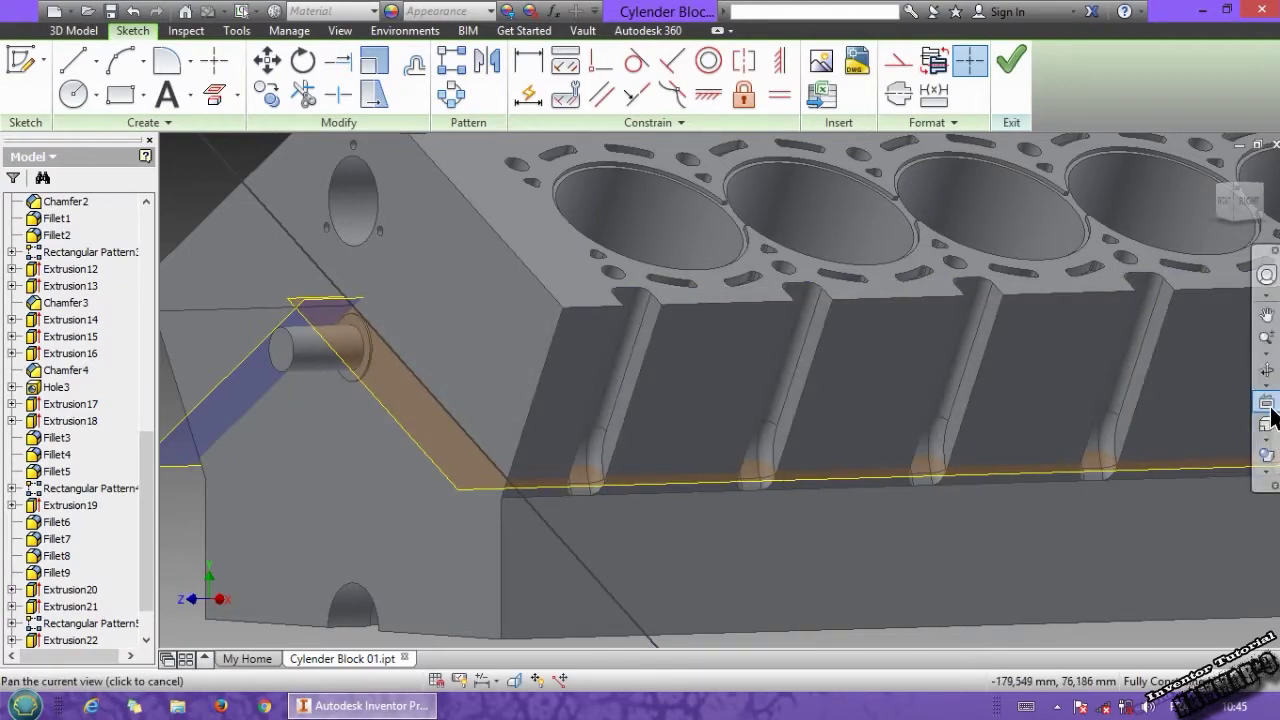
click(1265, 415)
click(477, 494)
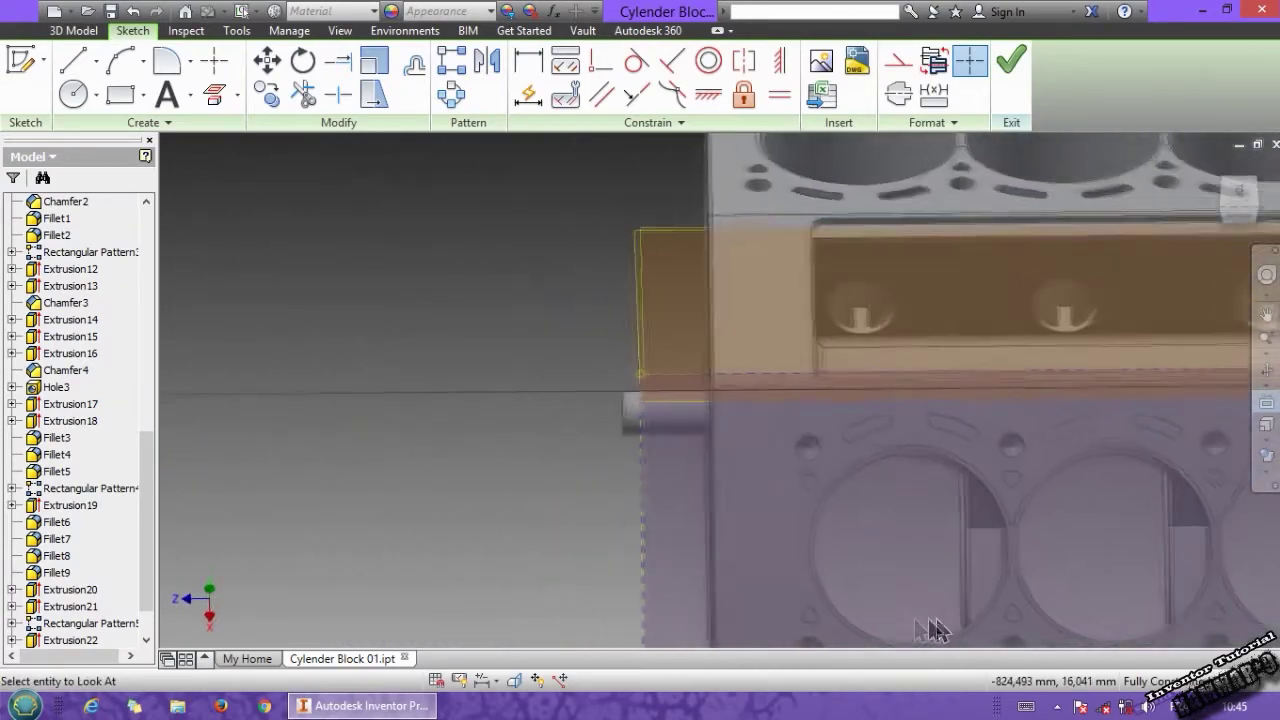
- Project the bore edge of the opposite bank's end cylinder and draw a concentric circle 135 mm in diameter
click(222, 98)
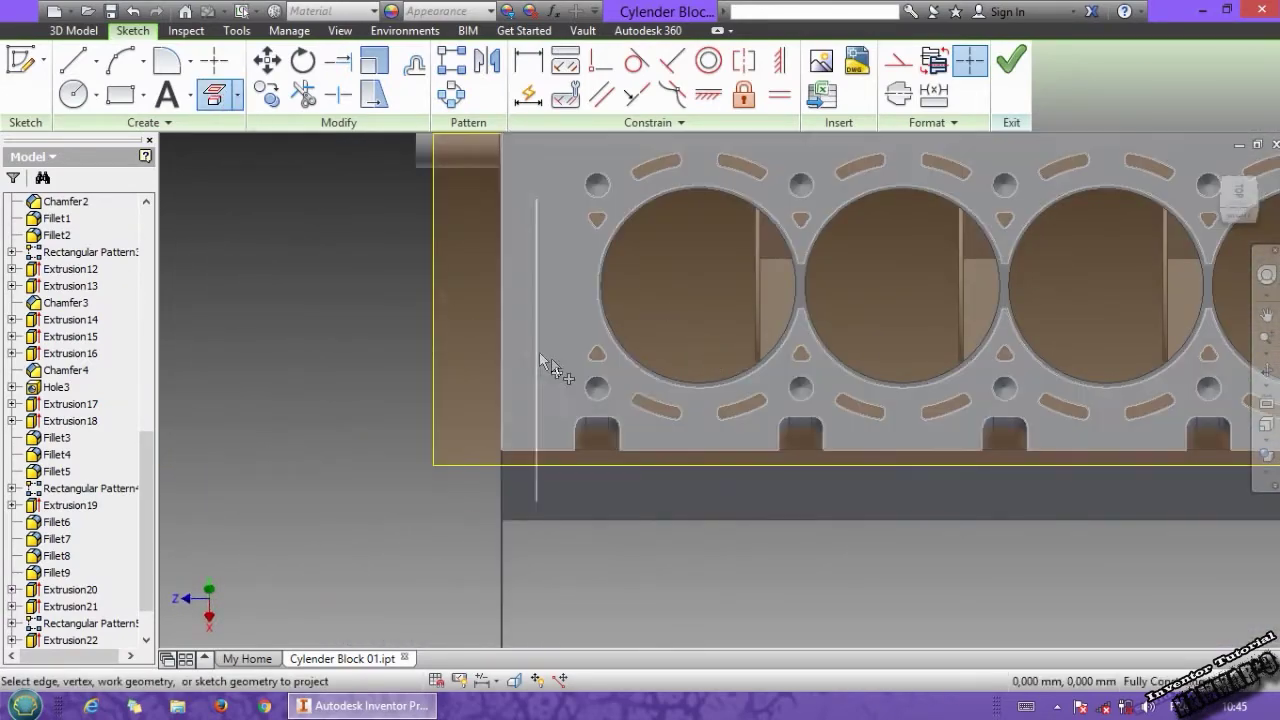
key(Escape)
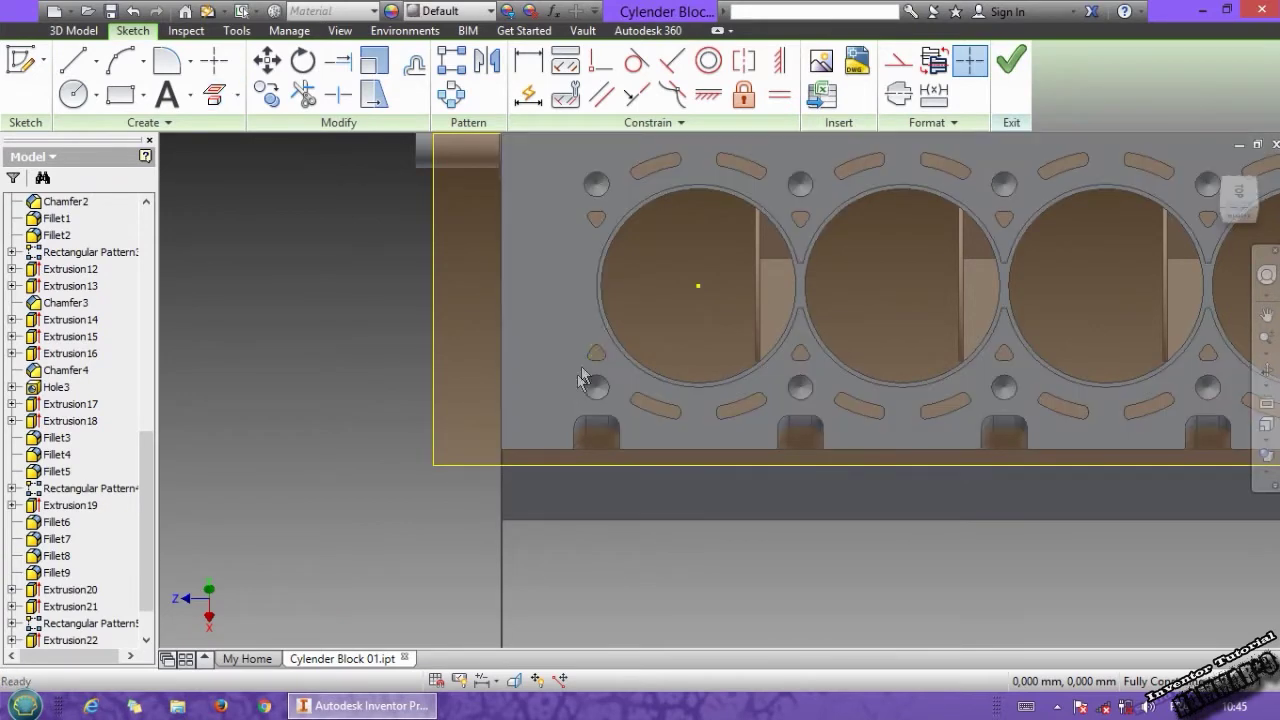
click(75, 94)
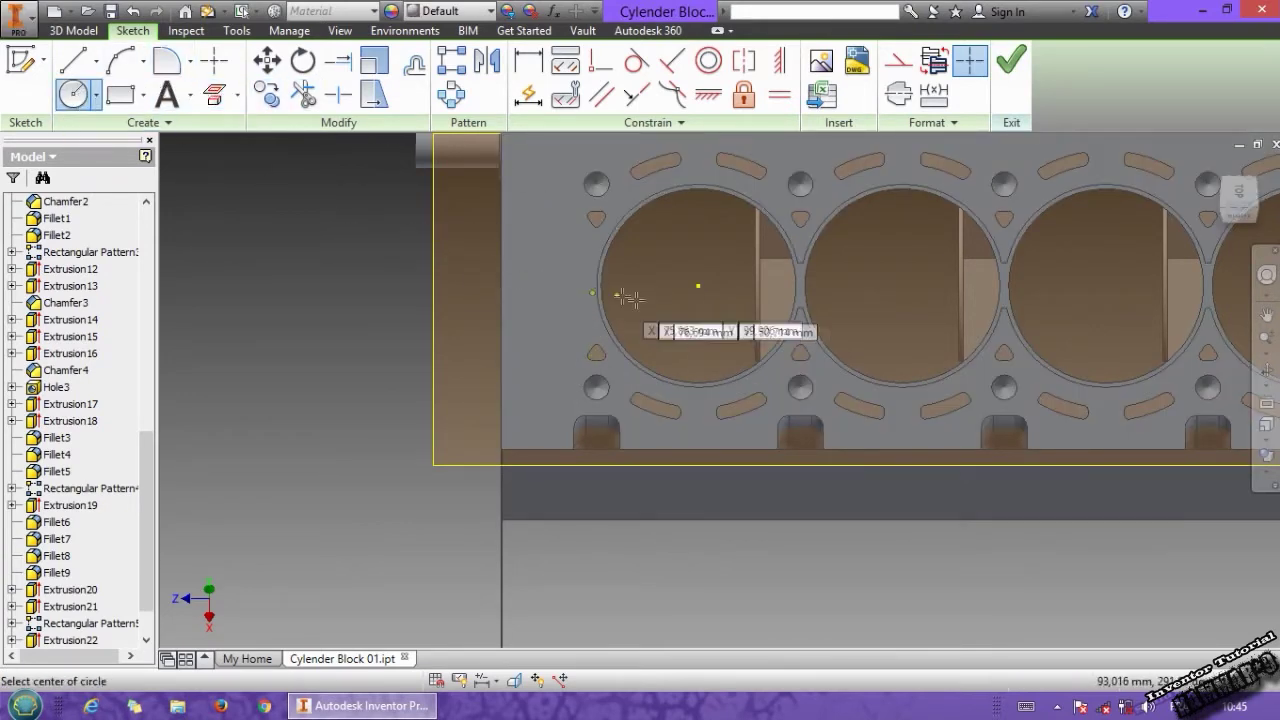
click(699, 286)
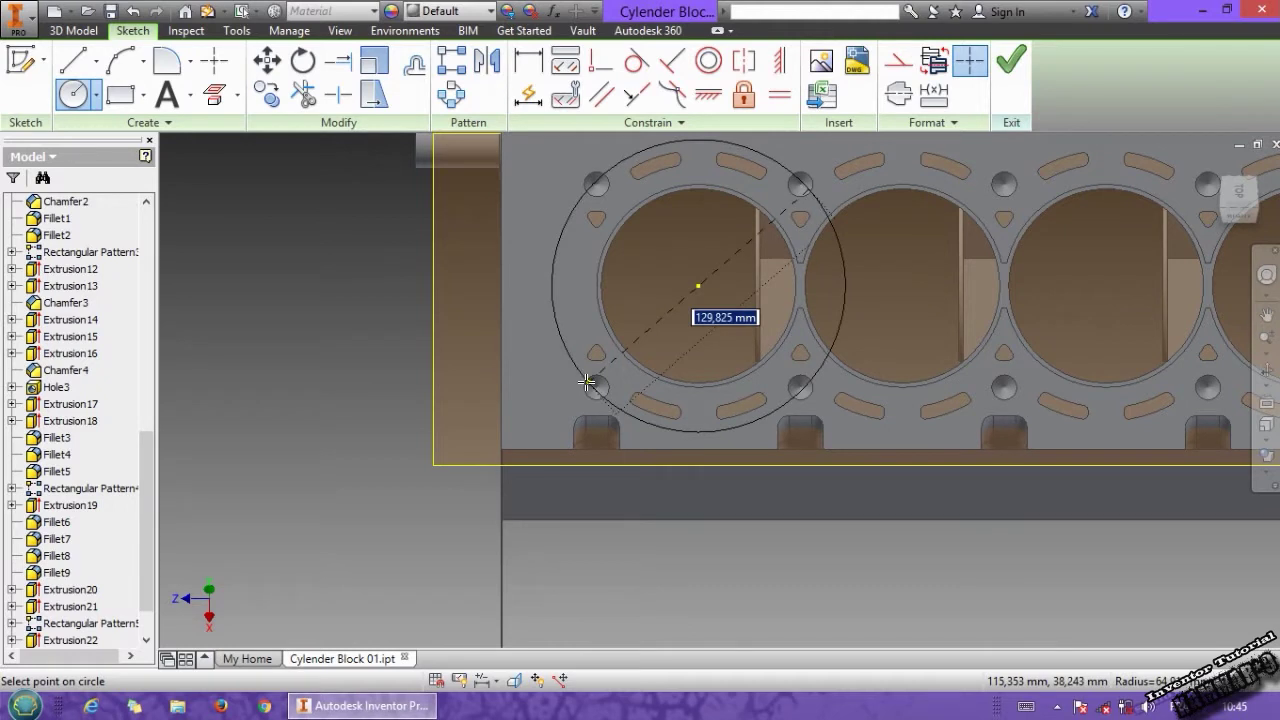
text(135)
key(Return)
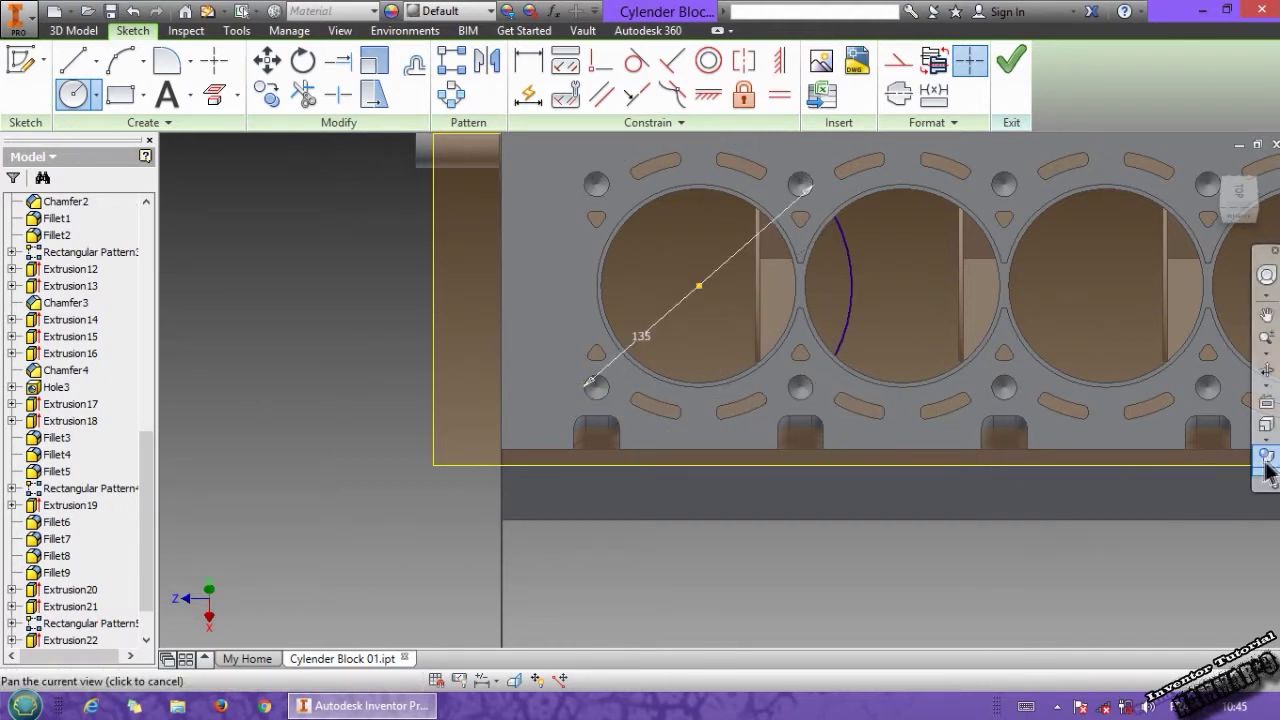
- Show the model in wireframe and draw a rectangle across the 135 mm circle's arc near the bank's outer edge
click(1265, 452)
click(1080, 570)
scroll(643, 320, down, 2)
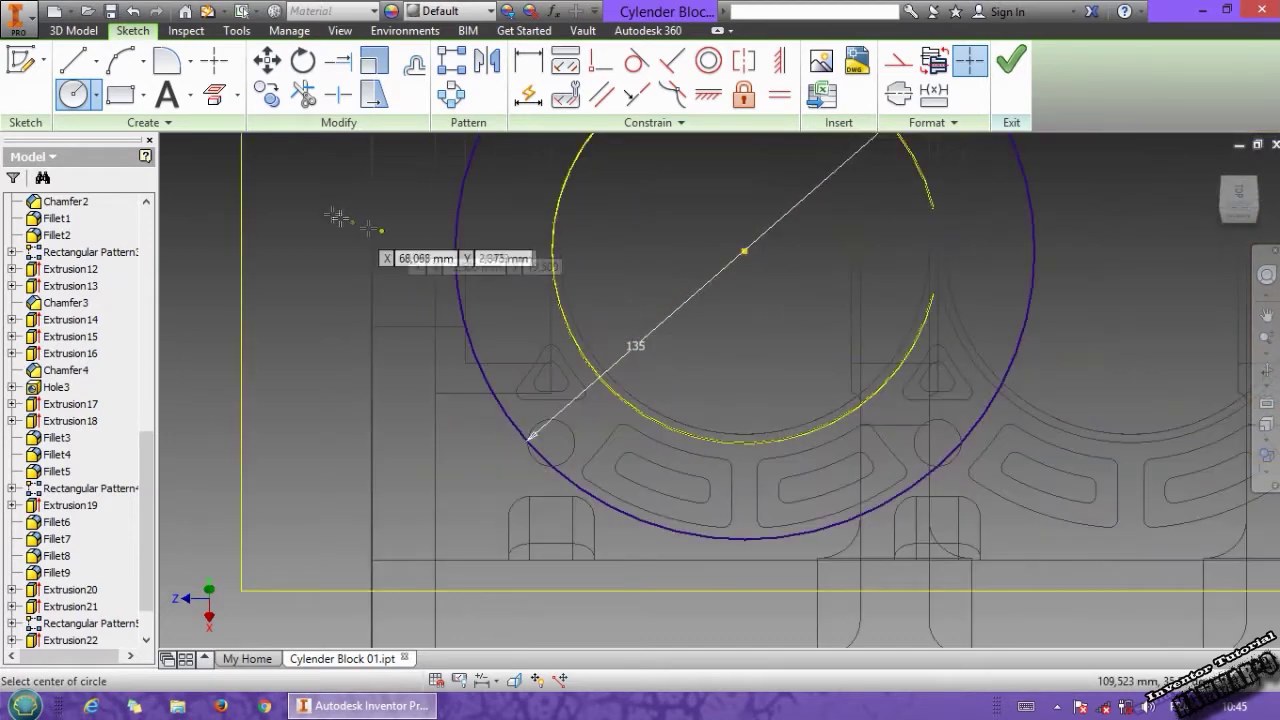
click(128, 102)
middle_drag(571, 443, 395, 348)
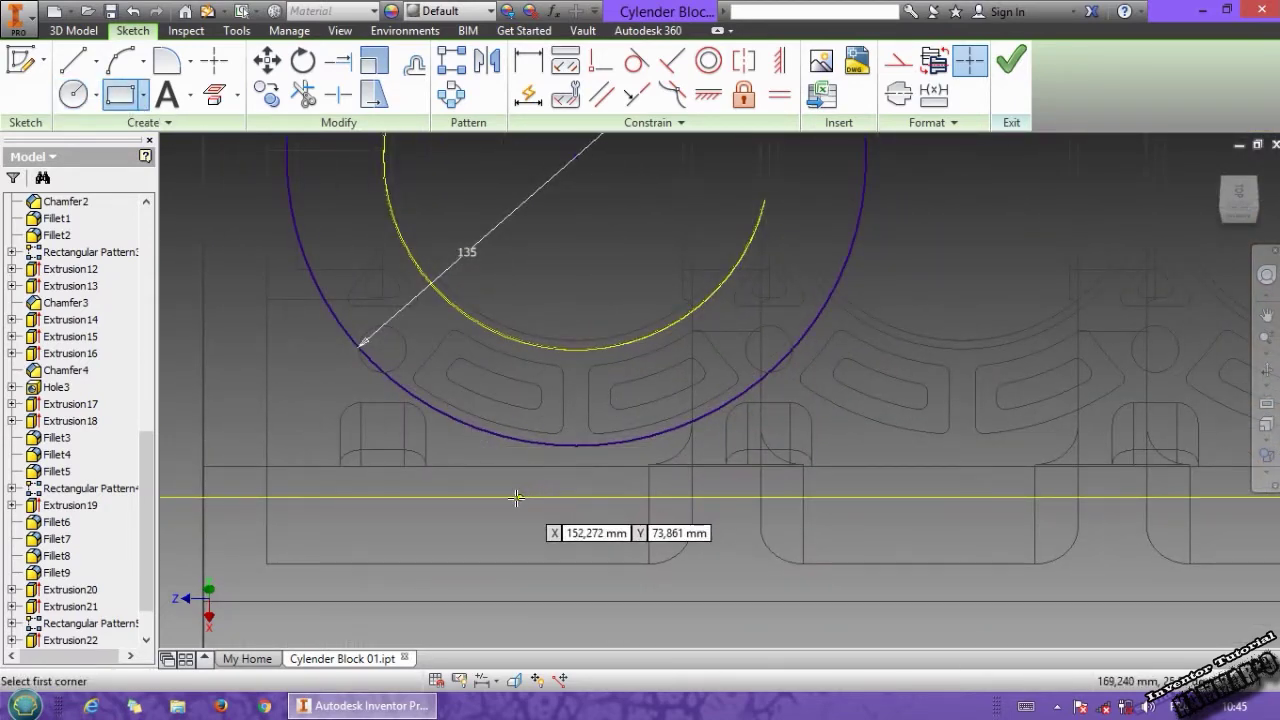
scroll(516, 497, up, 2)
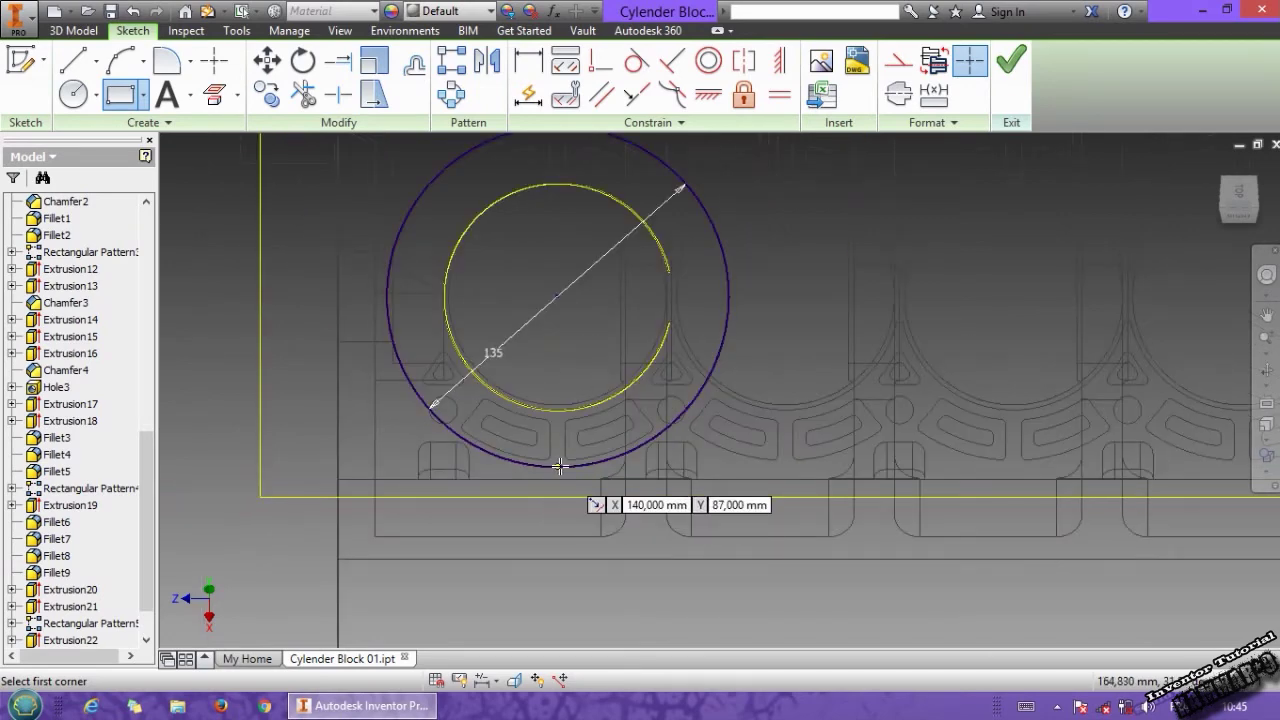
scroll(560, 466, down, 2)
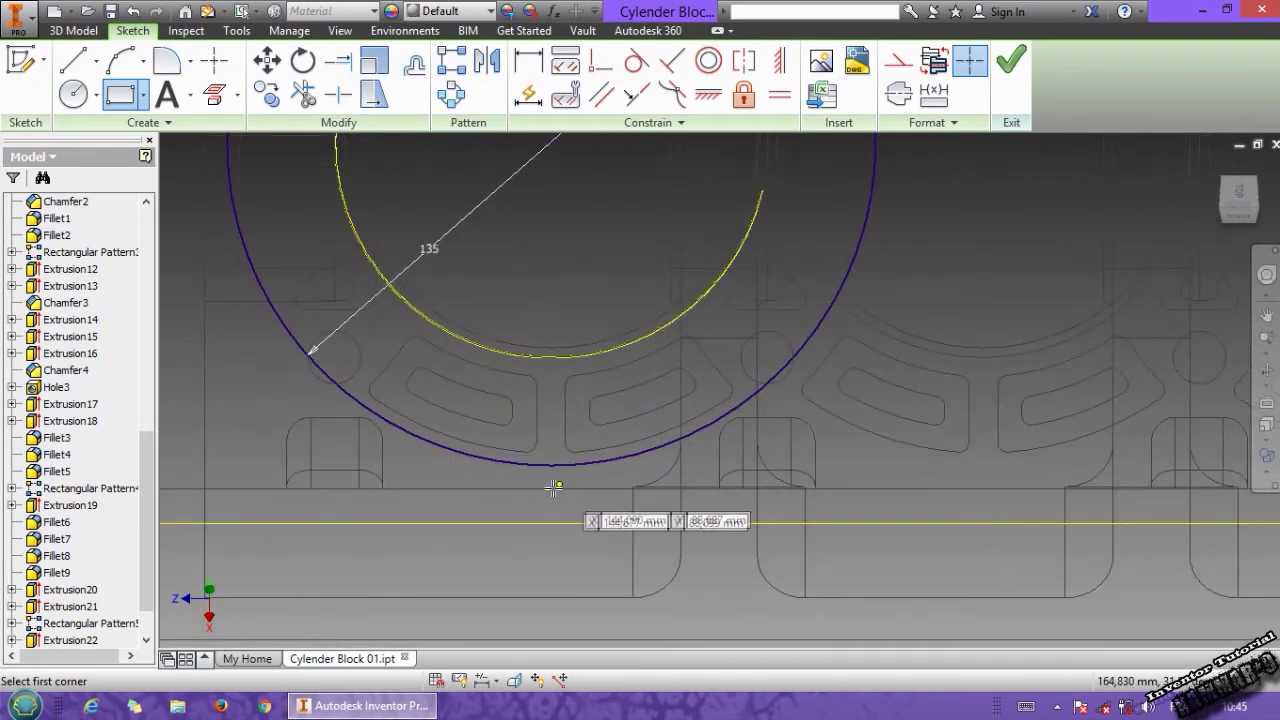
click(481, 514)
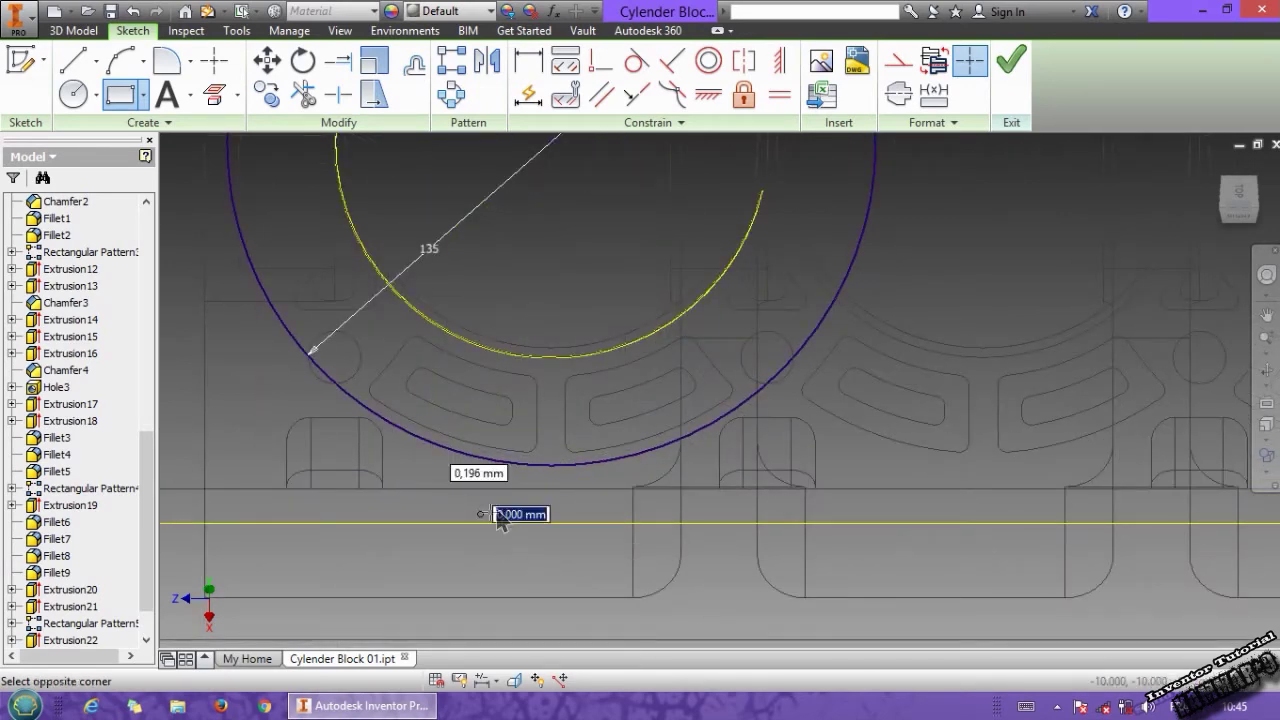
click(622, 438)
scroll(648, 500, up, 2)
scroll(648, 500, up, 2)
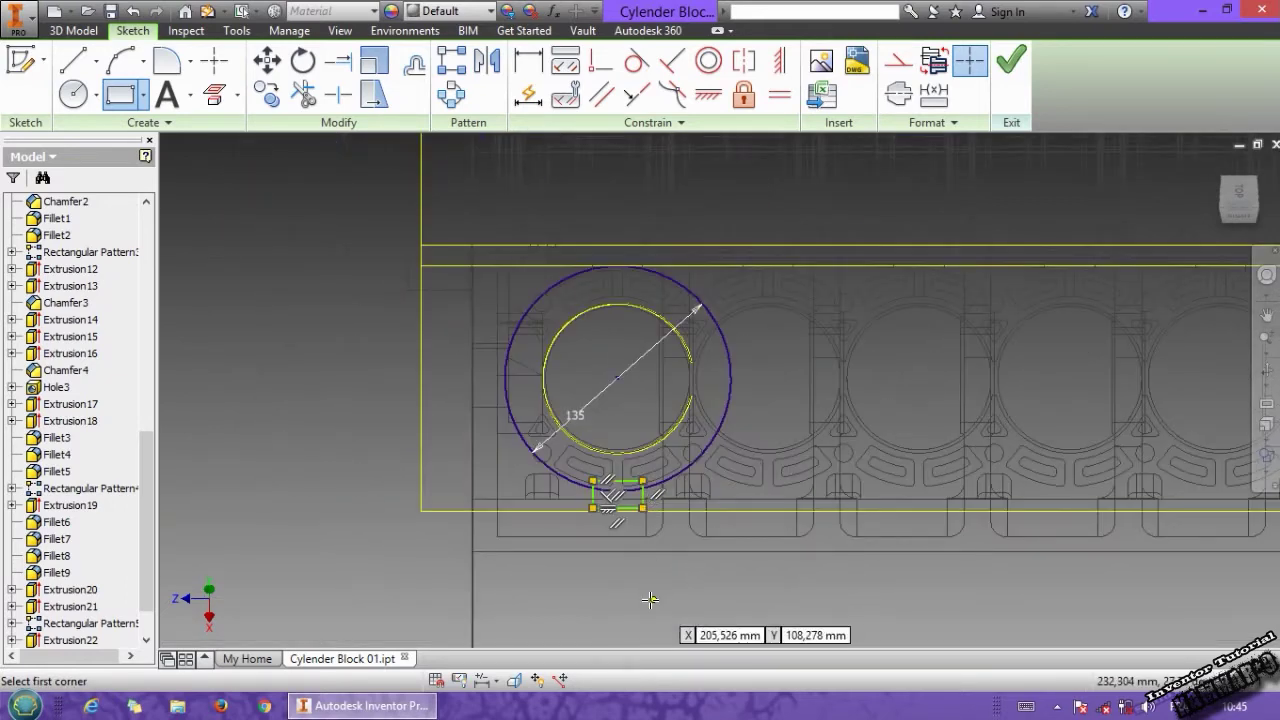
scroll(612, 458, down, 1)
scroll(612, 458, down, 2)
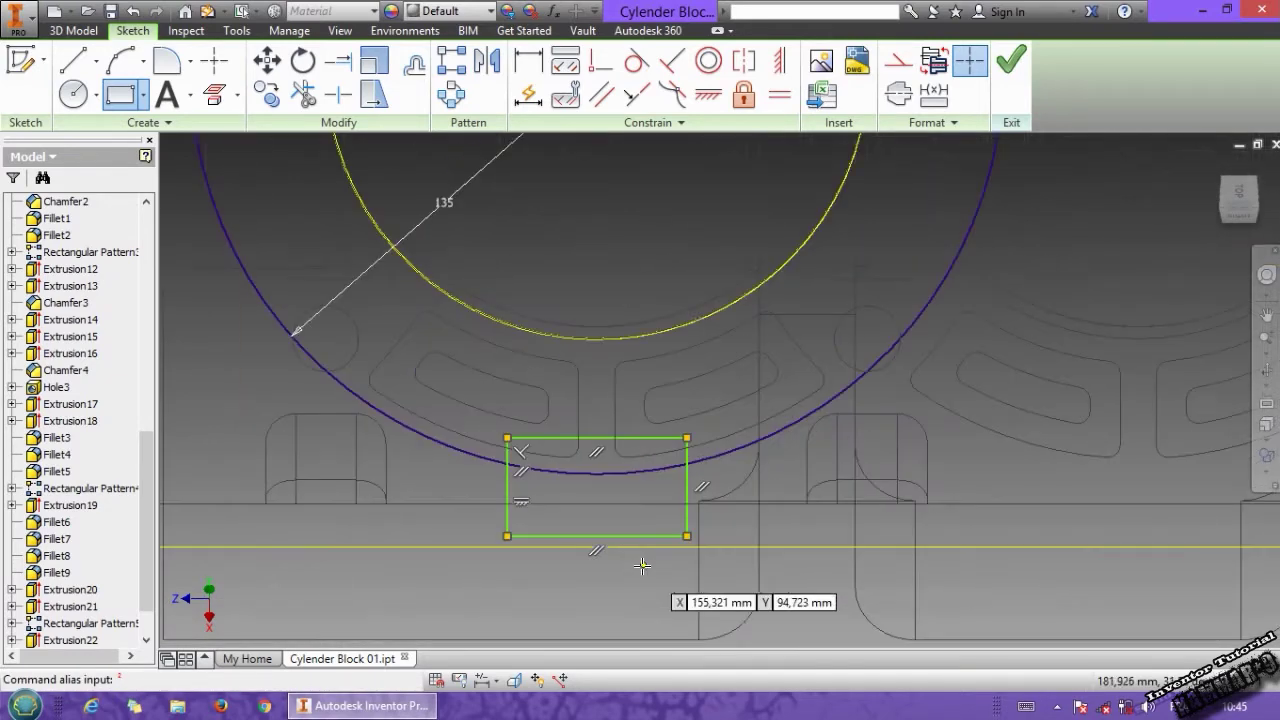
- Dimension the width of the rectangle crossing the 135 mm circle's arc as 60 mm
scroll(632, 488, down, 2)
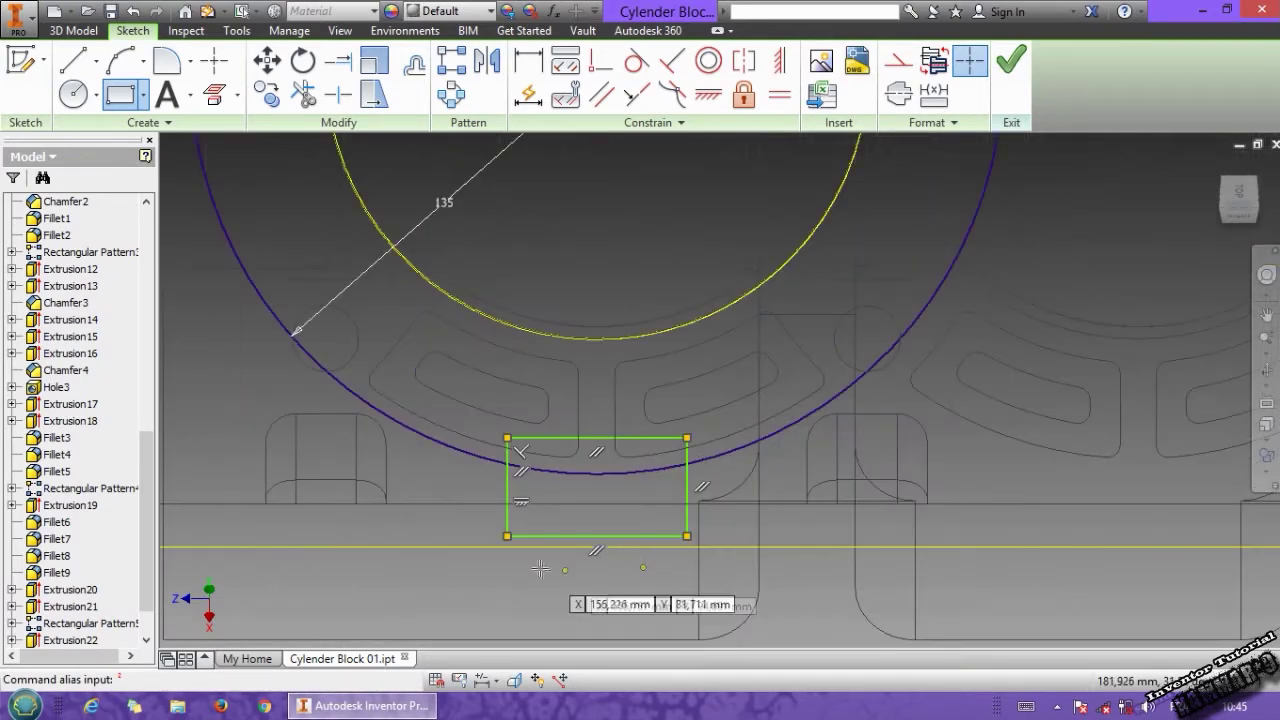
click(528, 60)
click(587, 535)
click(595, 582)
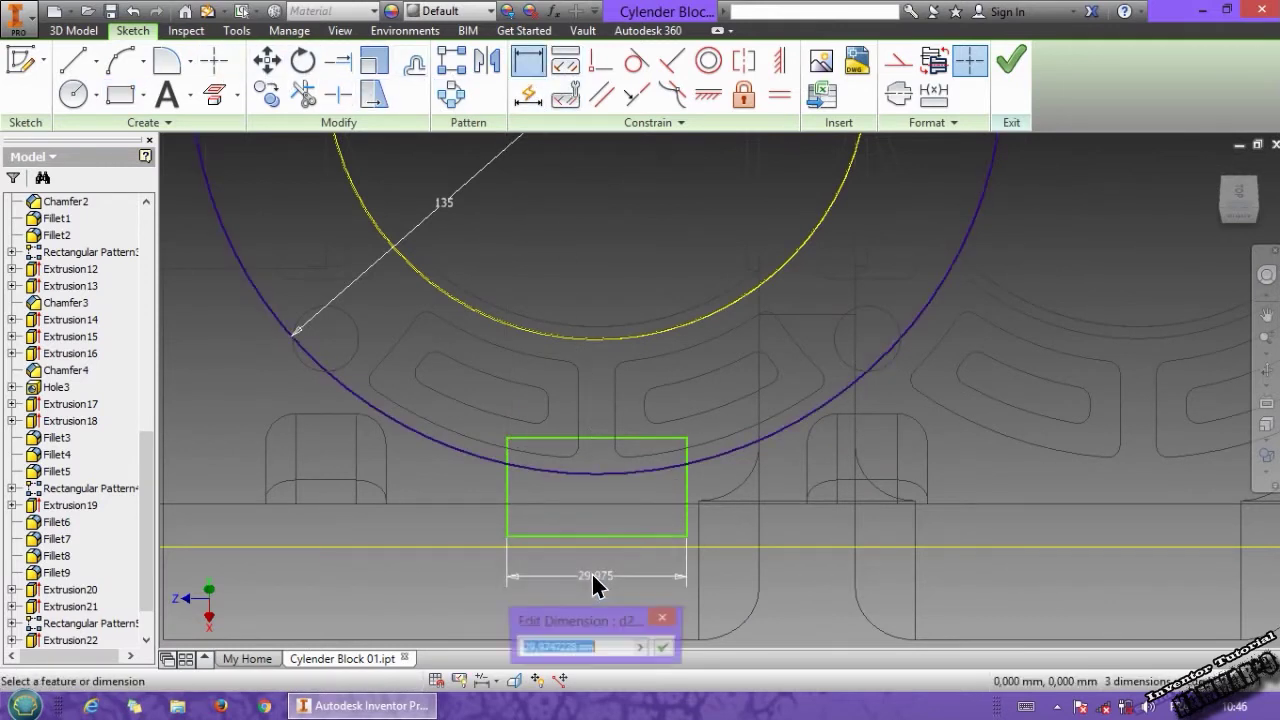
text(60)
key(Return)
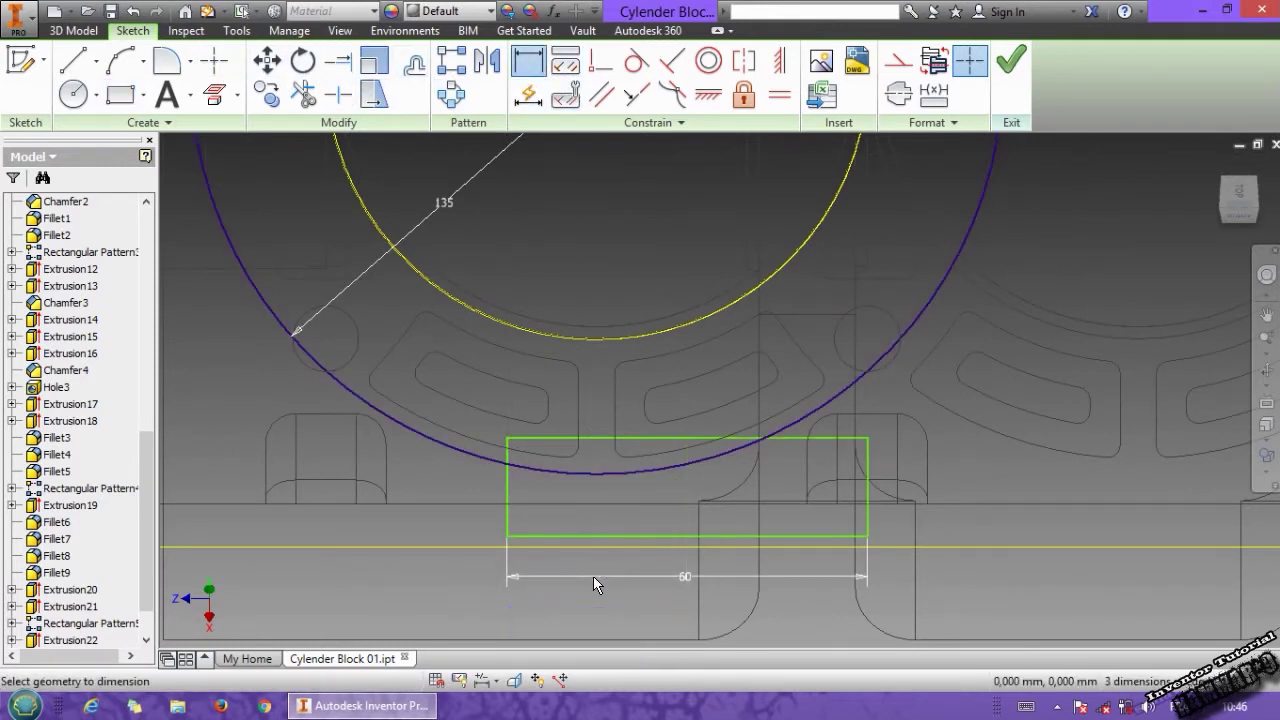
- Dimension the horizontal distance from the rectangle's side edge to the circle's center as 30 mm
click(507, 483)
middle_drag(598, 292, 588, 335)
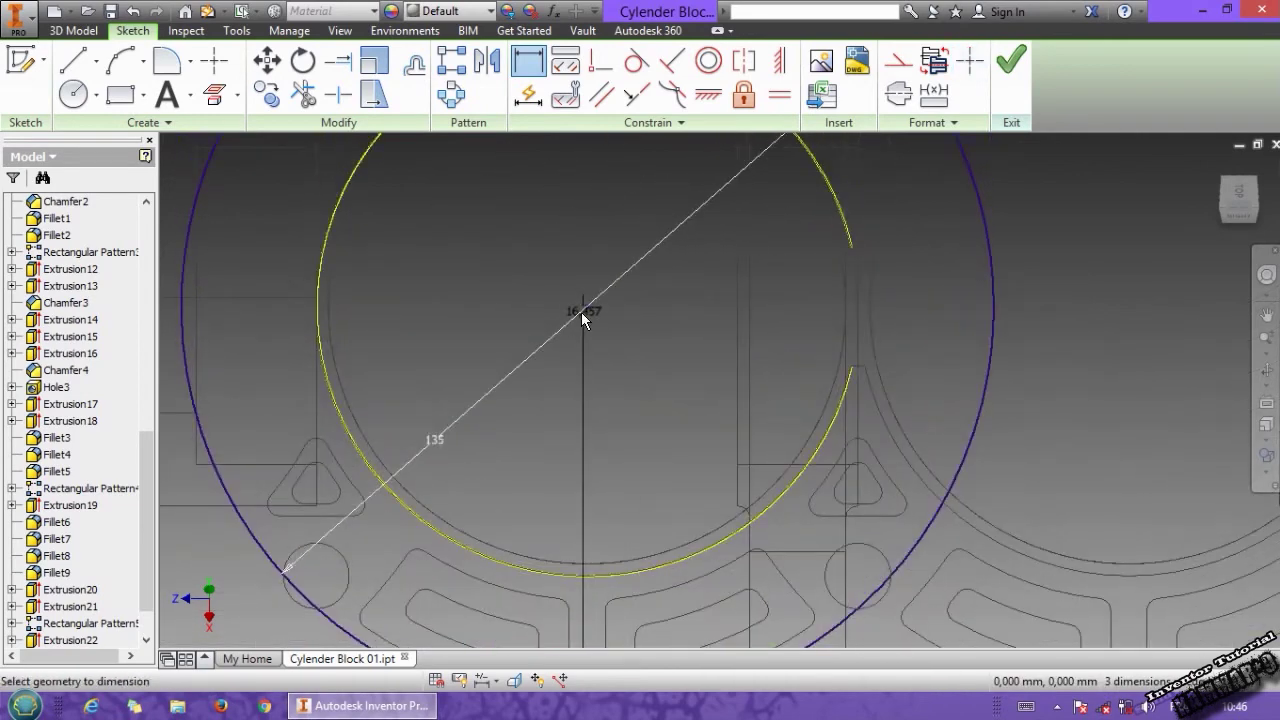
click(585, 310)
click(553, 428)
text(3)
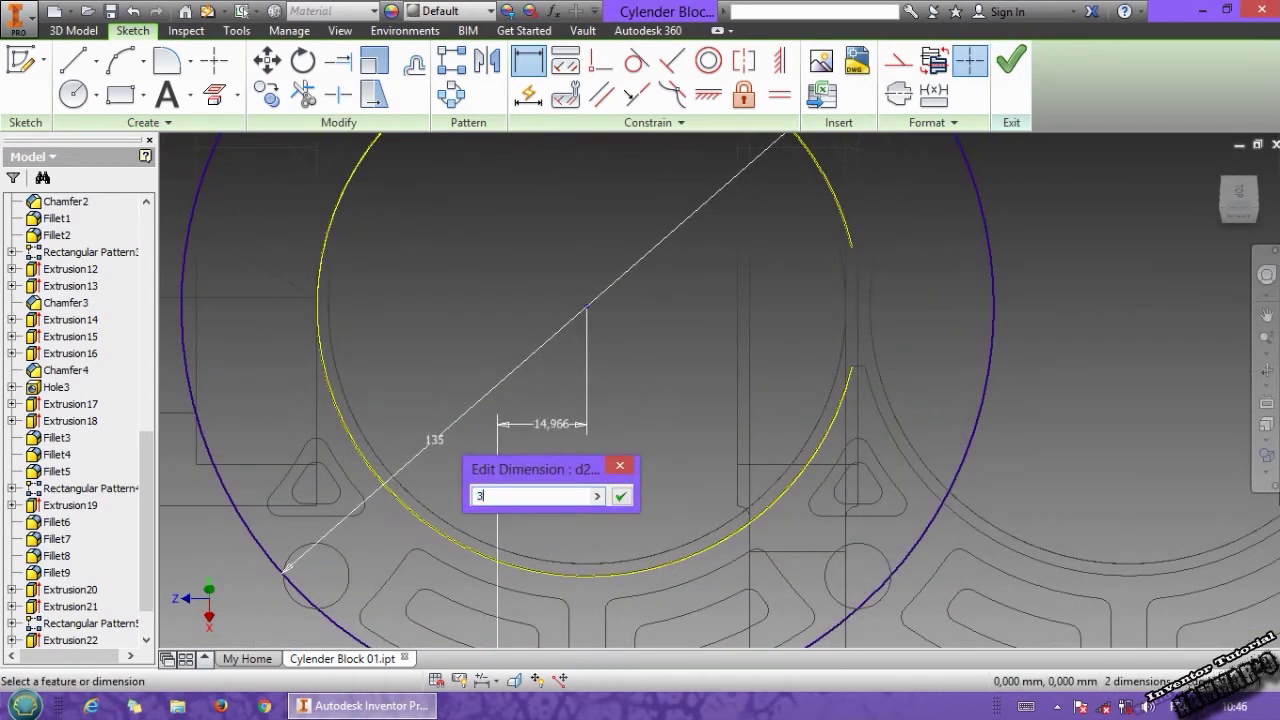
text(0)
key(Return)
middle_drag(595, 528, 548, 288)
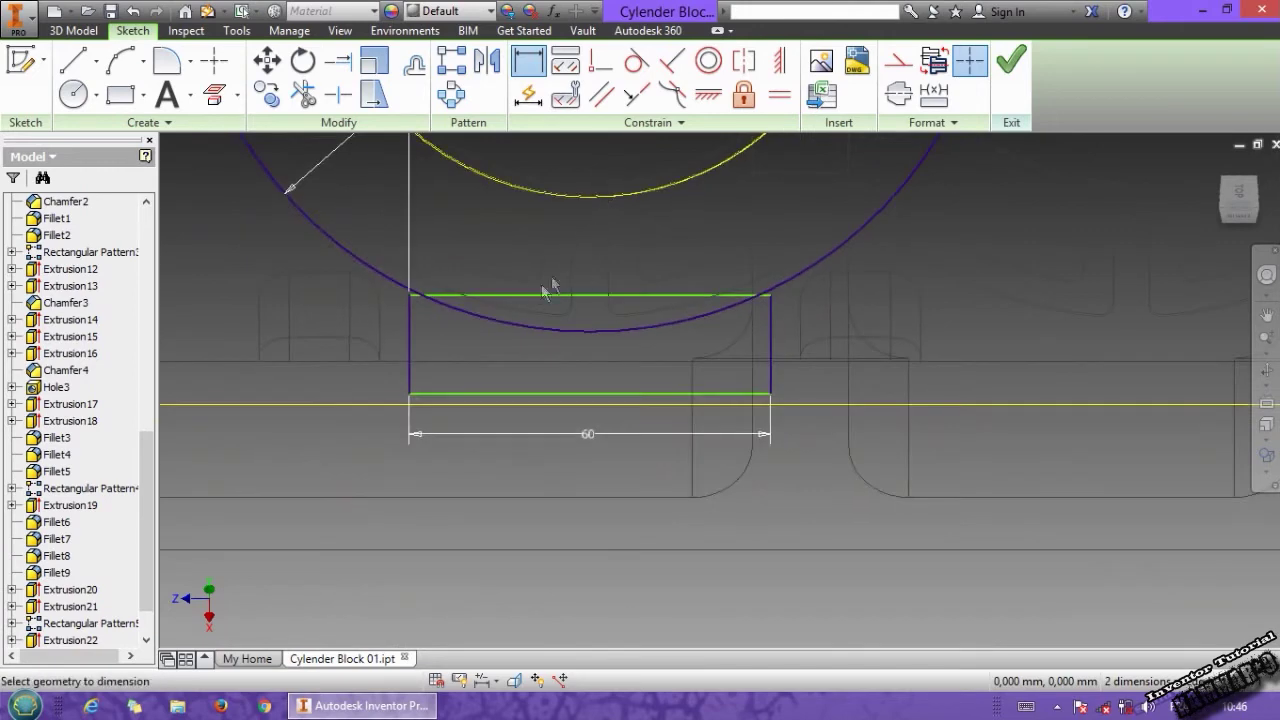
- Make the rectangle's lower edge collinear with the bank's outer edge line and stretch its upper edge further inside the circle
middle_drag(537, 333, 551, 373)
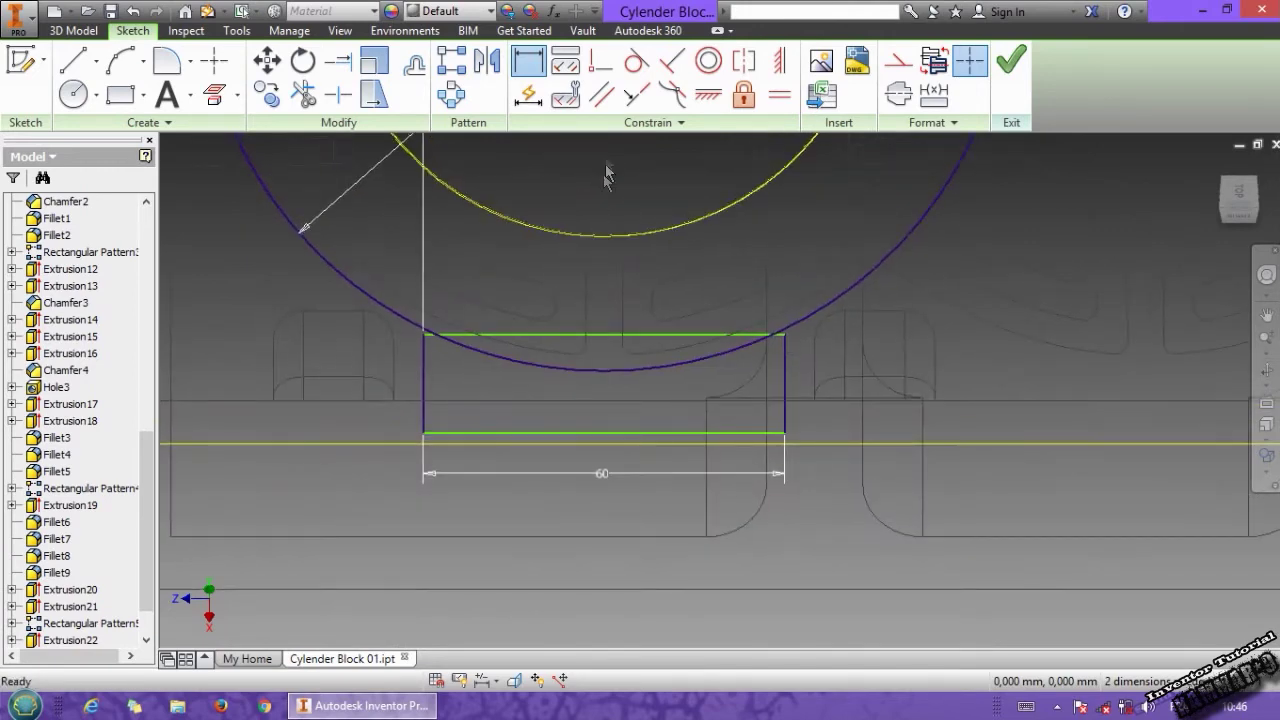
click(625, 102)
click(522, 401)
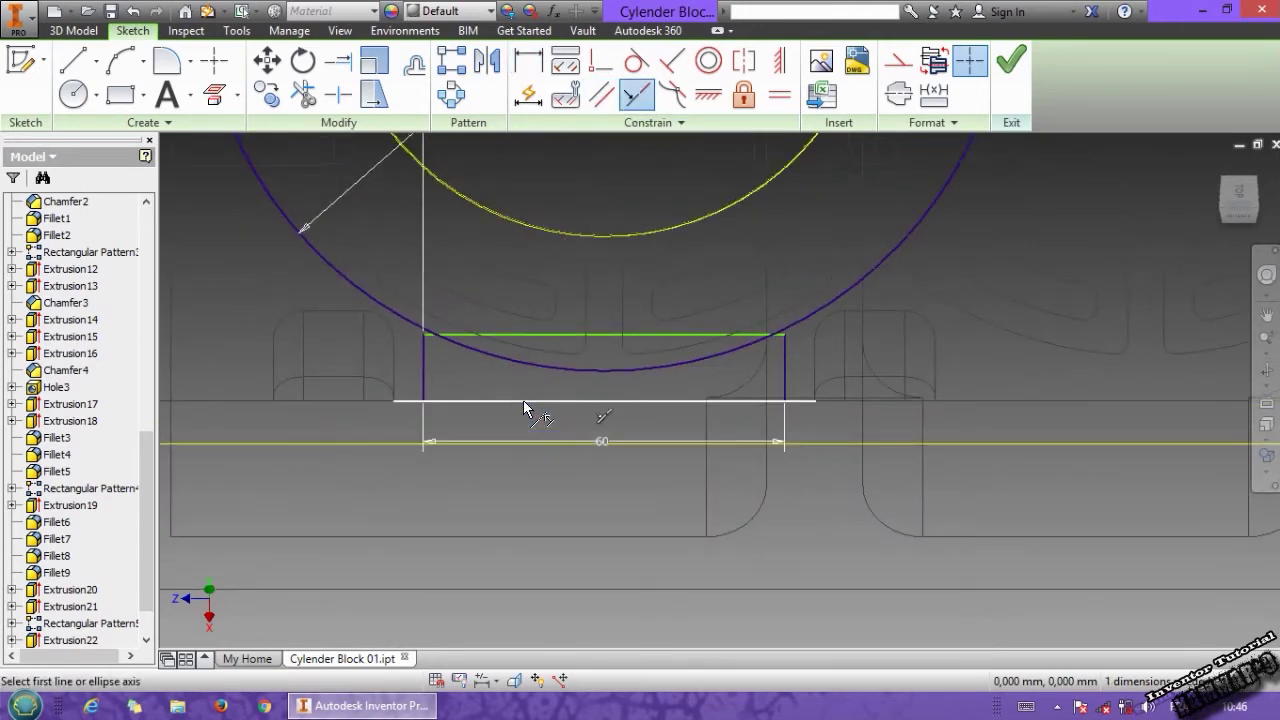
middle_drag(505, 357, 507, 474)
key(Escape)
drag(559, 450, 561, 406)
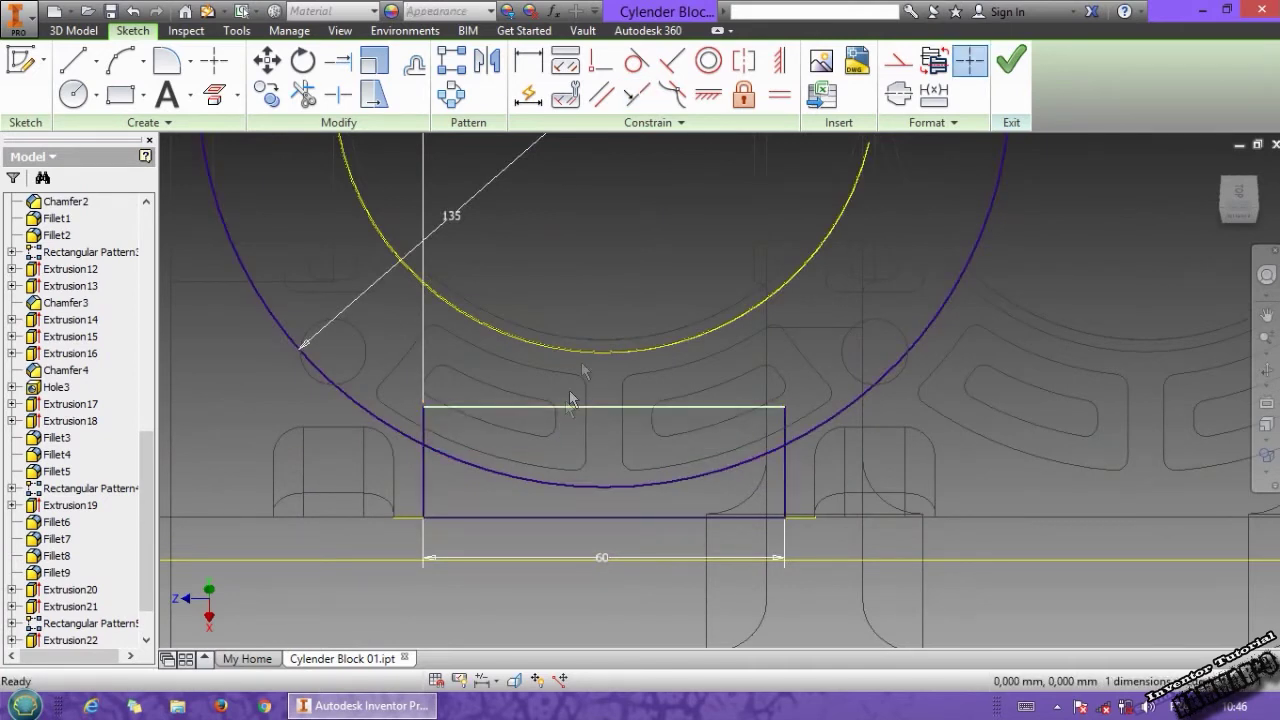
- Trim the circle and the rectangle's portions inside it, leaving a closed profile with an arc-shaped upper edge
click(304, 92)
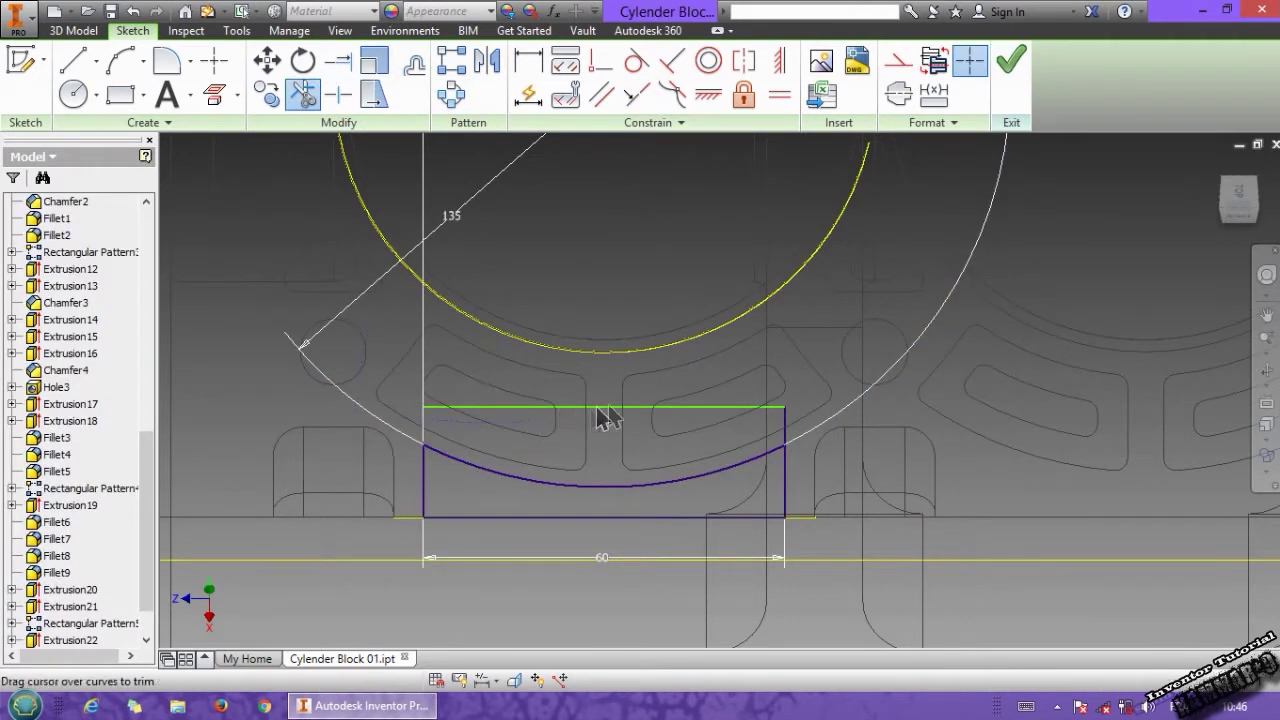
mouse_move(598, 418)
mouse_down()
mouse_move(760, 425)
mouse_move(806, 446)
mouse_up()
scroll(633, 540, down, 2)
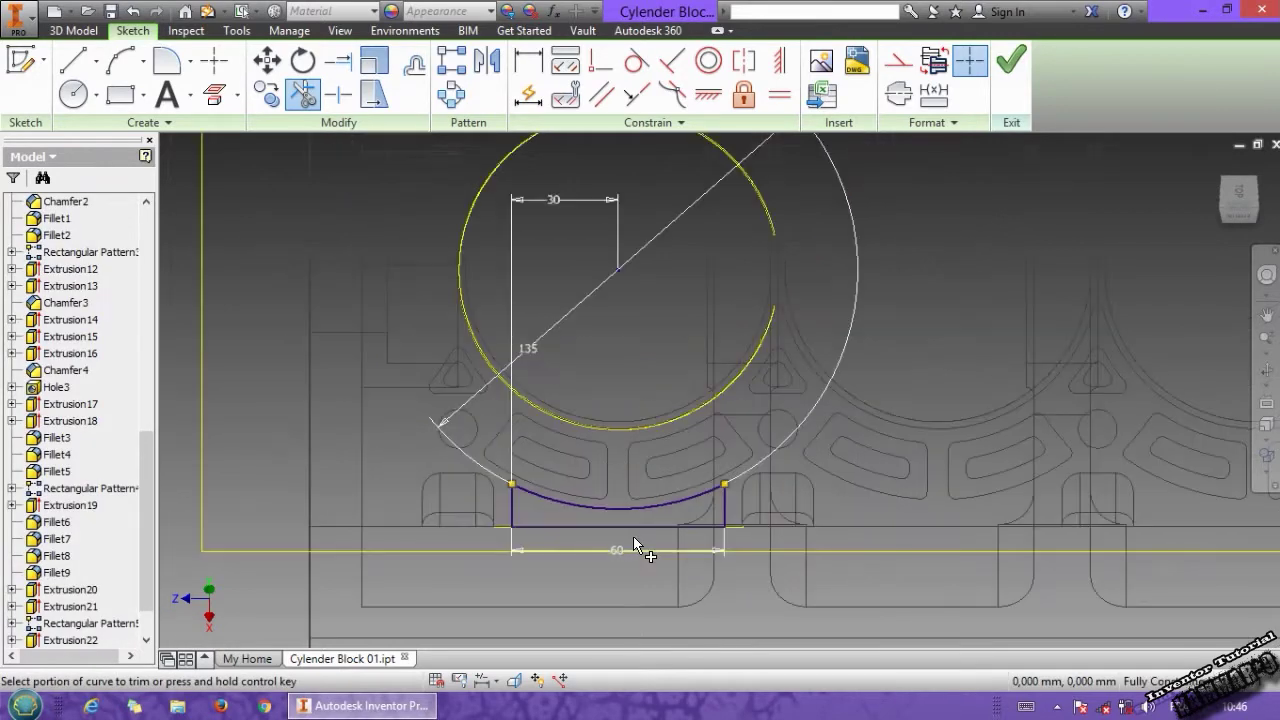
- Extrude the arc-edged profile as an 85 mm cut running up toward the bank's deck face
click(78, 31)
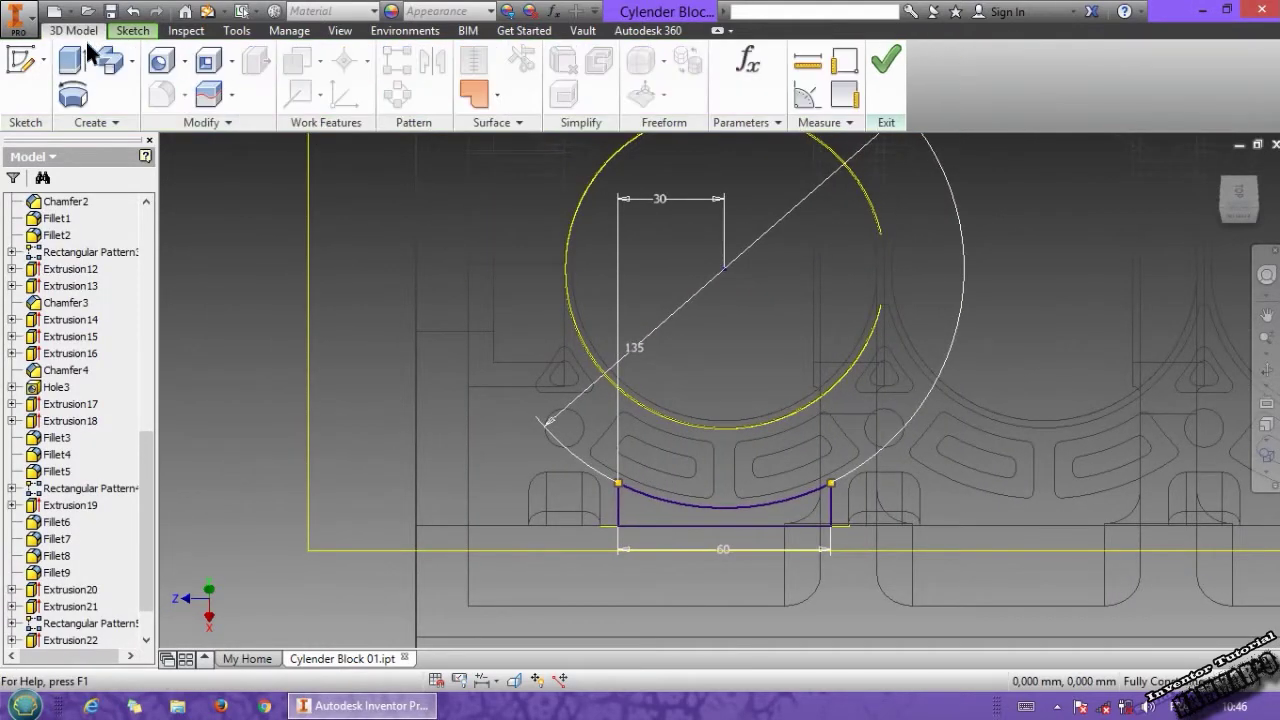
click(70, 62)
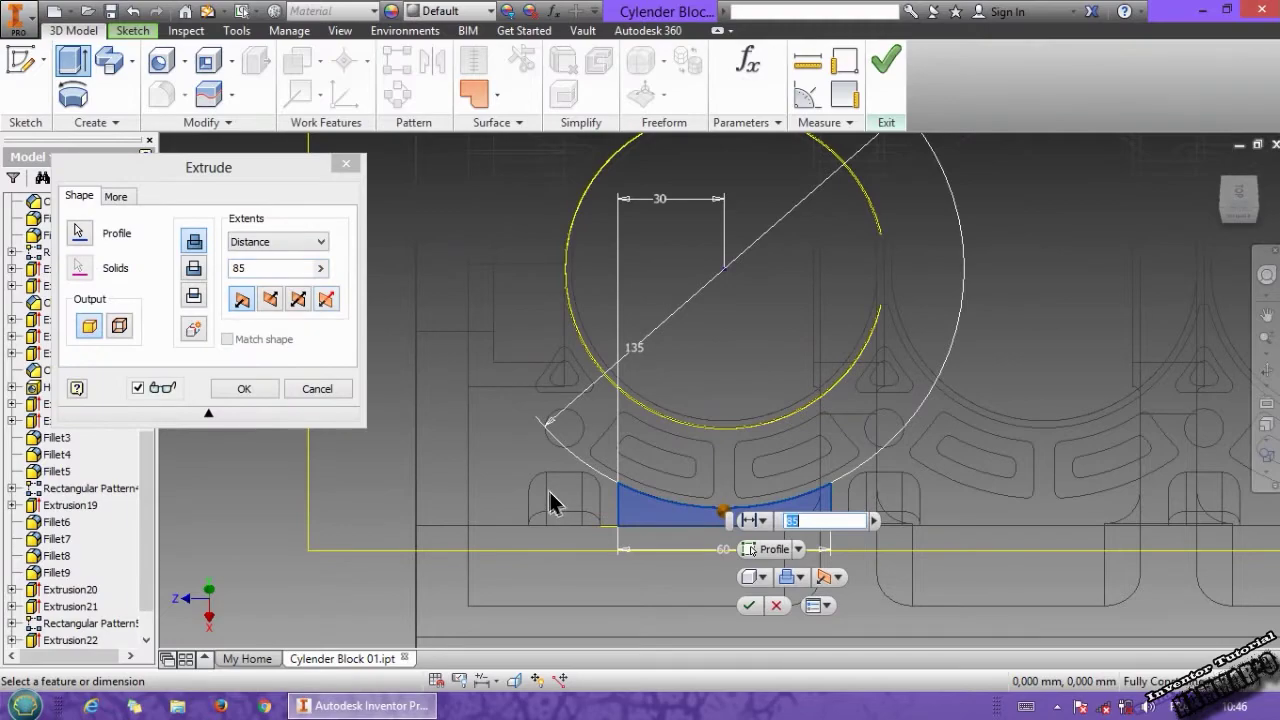
shift+middle_drag(553, 503, 571, 454)
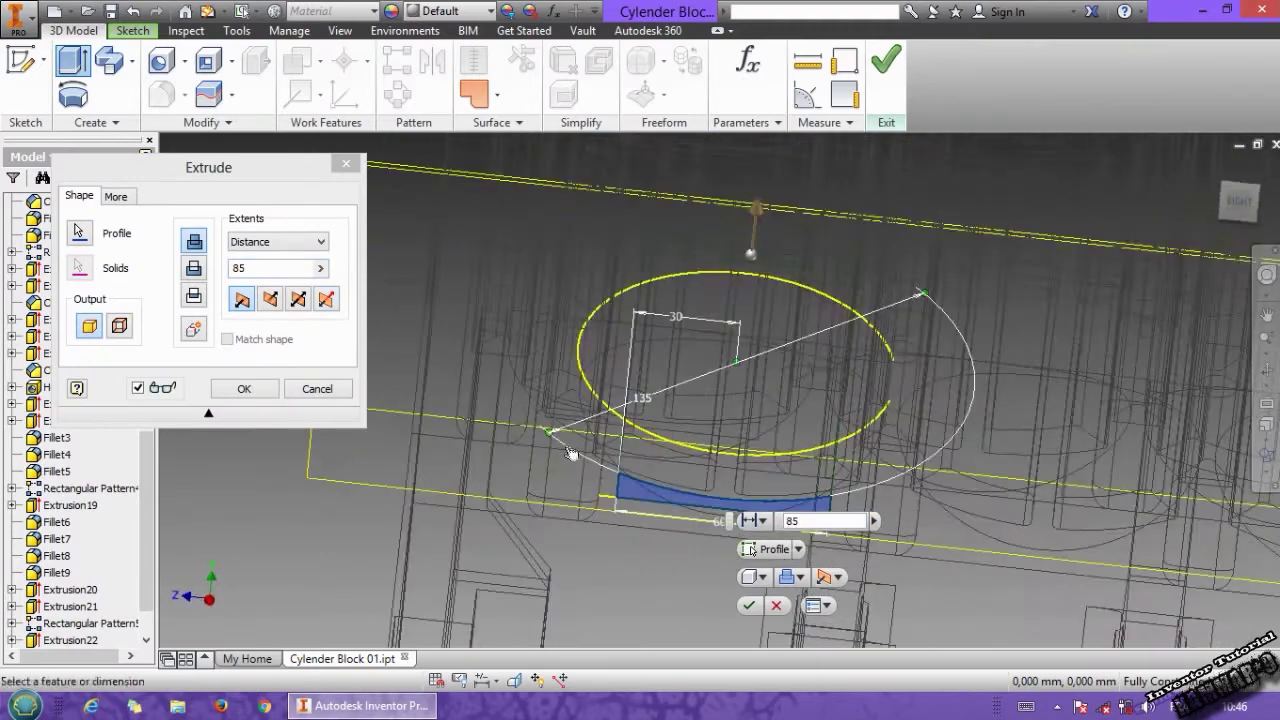
click(195, 270)
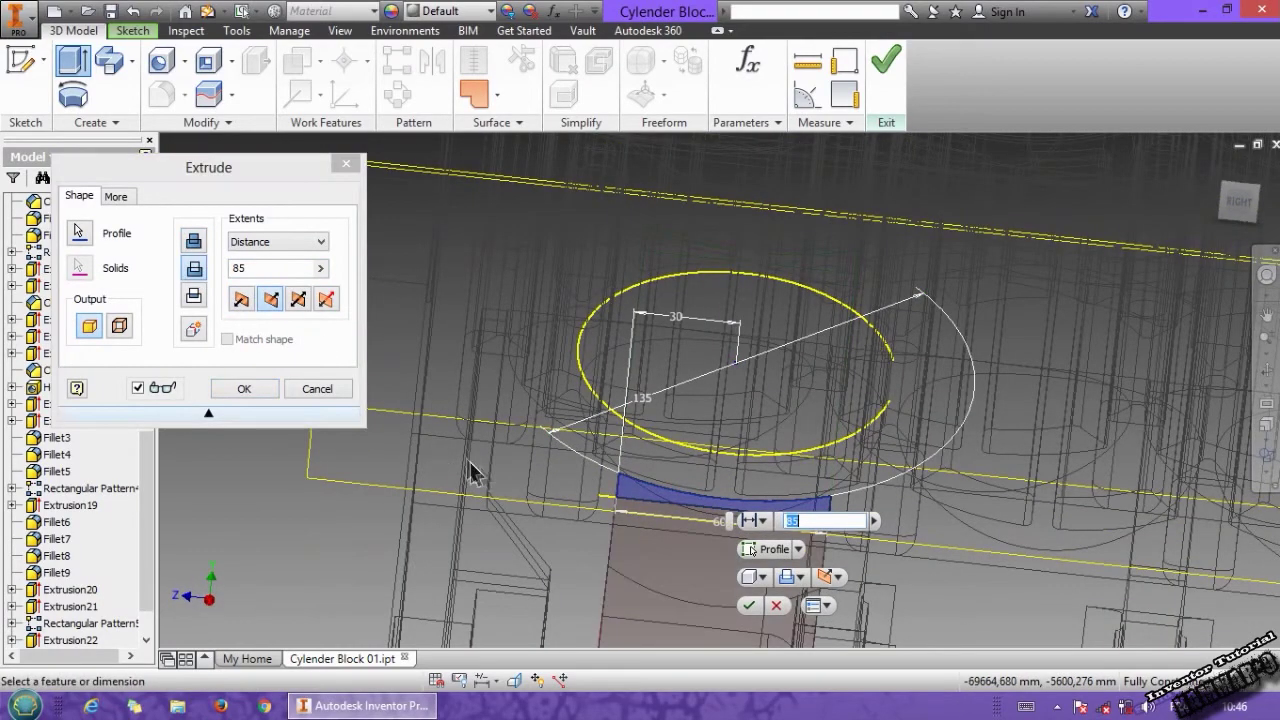
click(240, 299)
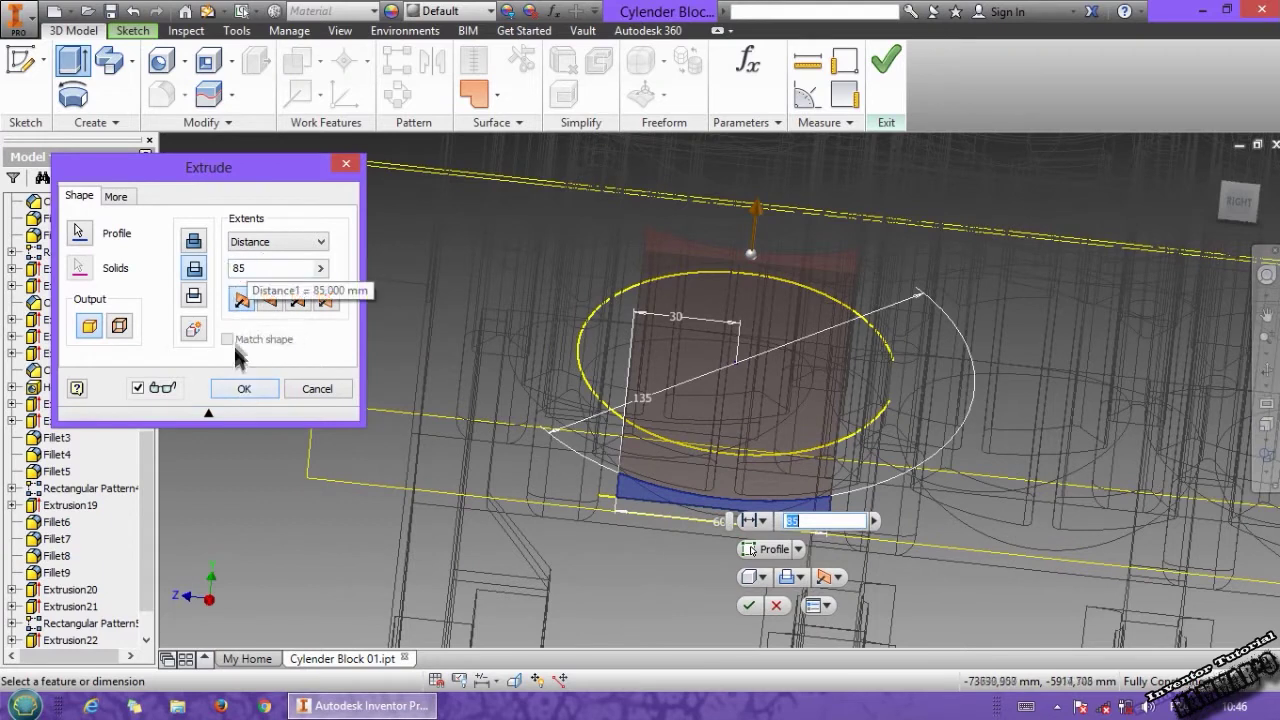
click(244, 388)
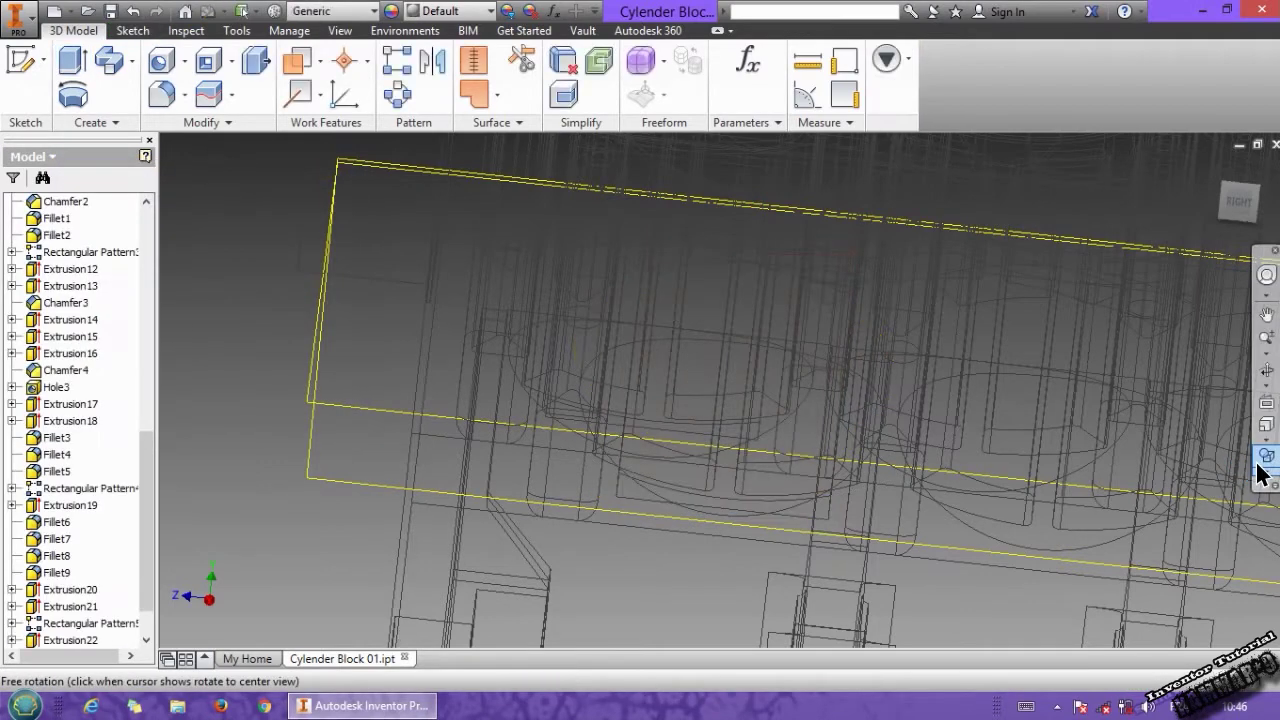
- Display the model shaded with edges and hide both sloped work planes, Work Plane2 and Work Plane3
click(1262, 466)
click(1100, 529)
mouse_move(943, 508)
mouse_down()
mouse_move(814, 471)
mouse_move(814, 434)
mouse_move(971, 480)
mouse_move(1011, 510)
mouse_move(454, 480)
mouse_up()
shift+middle_drag(454, 480, 539, 466)
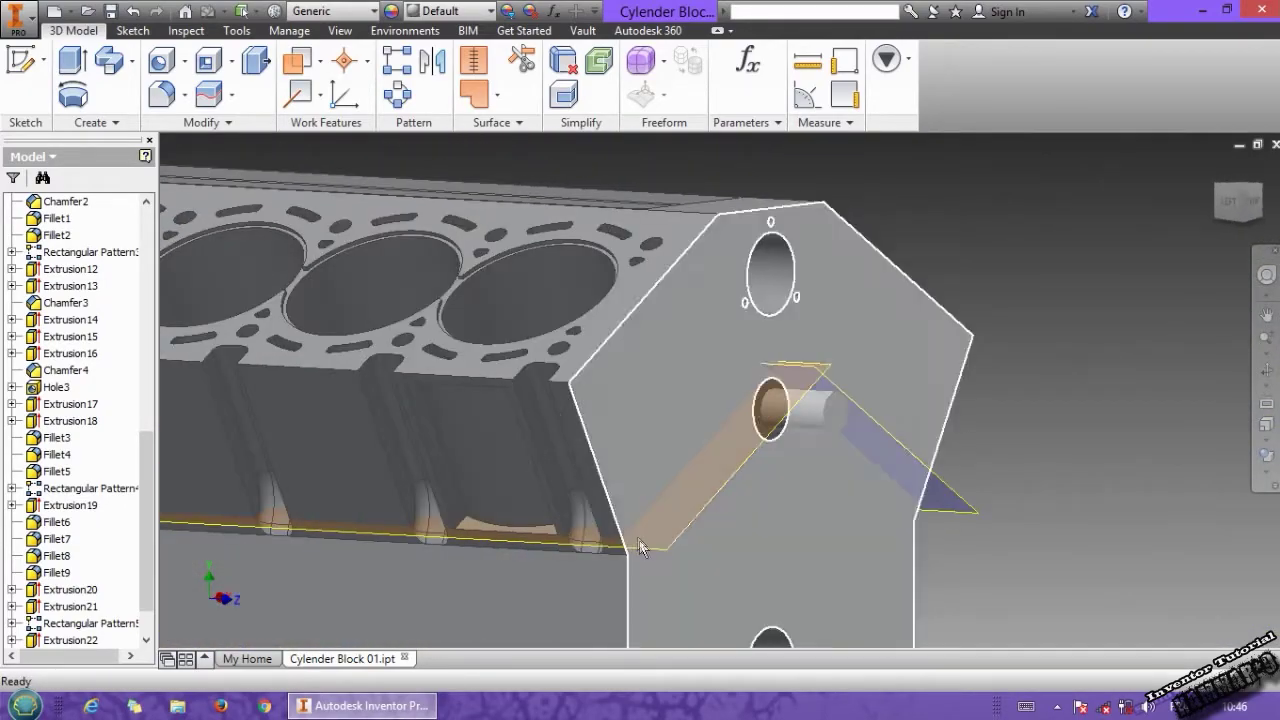
click(649, 548)
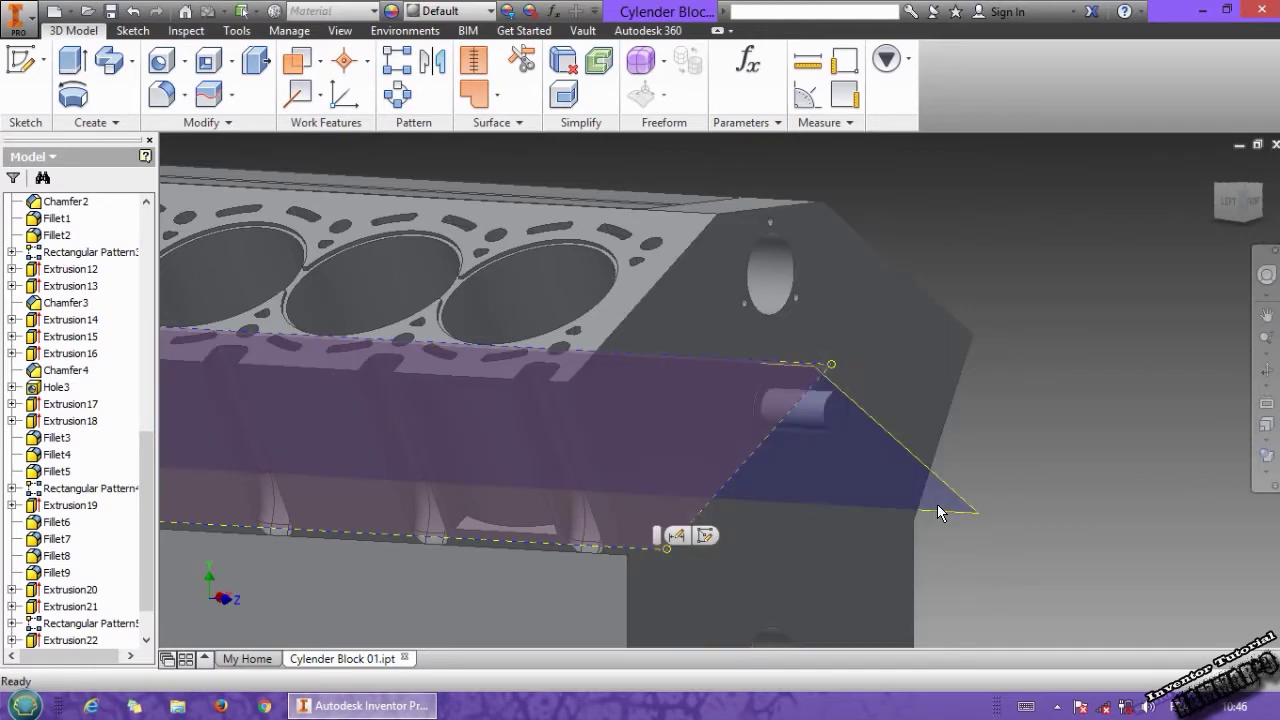
drag(150, 499, 142, 382)
right_click(72, 252)
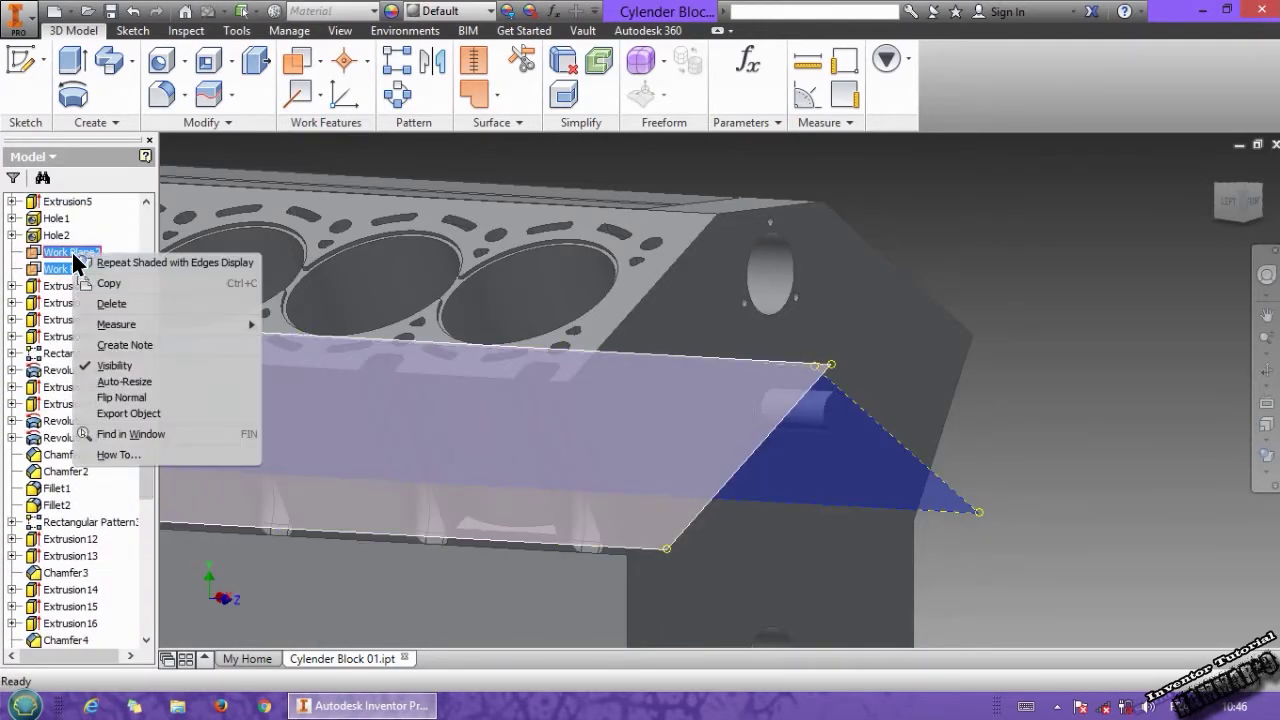
click(97, 367)
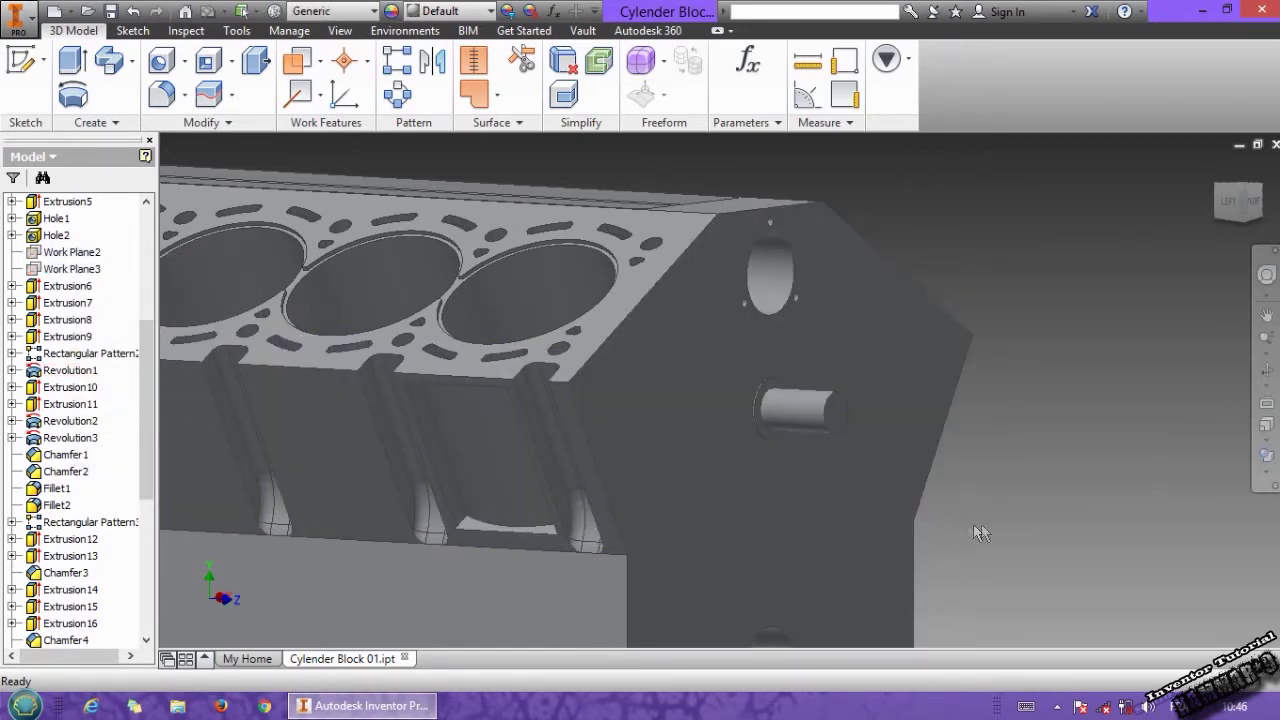
- Start a sketch on the bank's outer side face framing the new cutout, looking straight at that face
middle_drag(563, 559, 705, 504)
scroll(705, 508, down, 2)
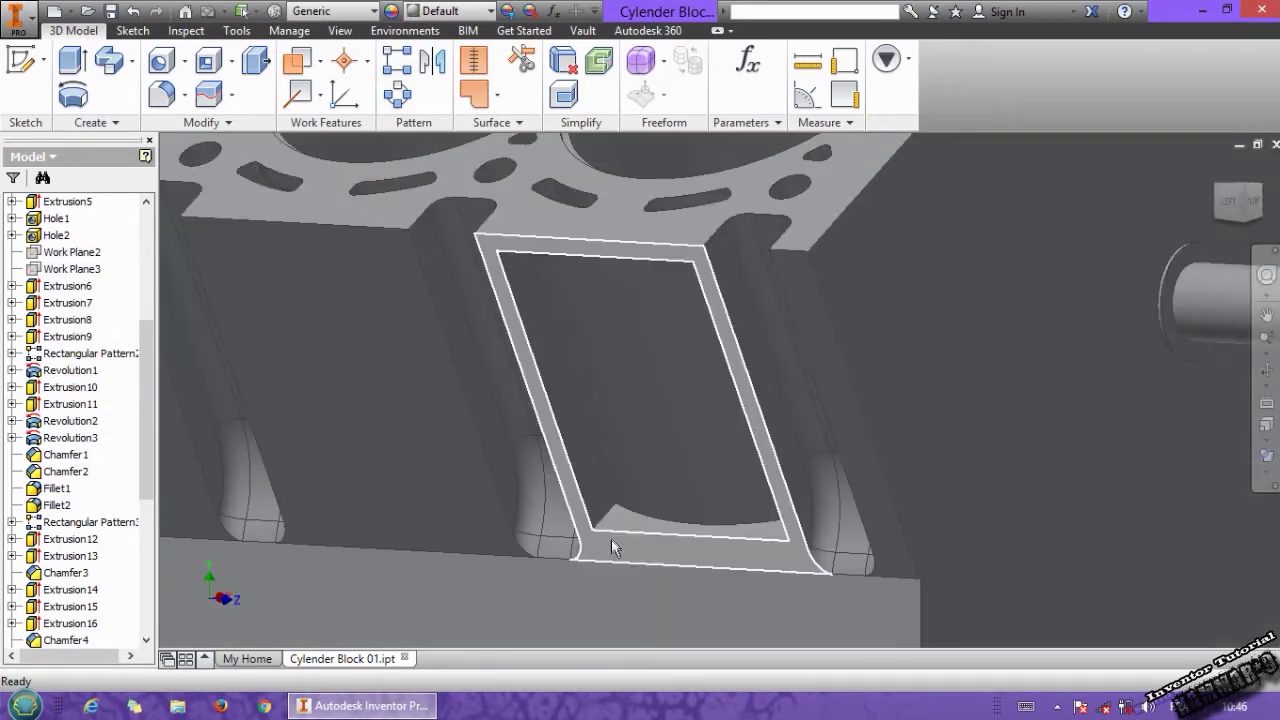
click(609, 550)
click(678, 540)
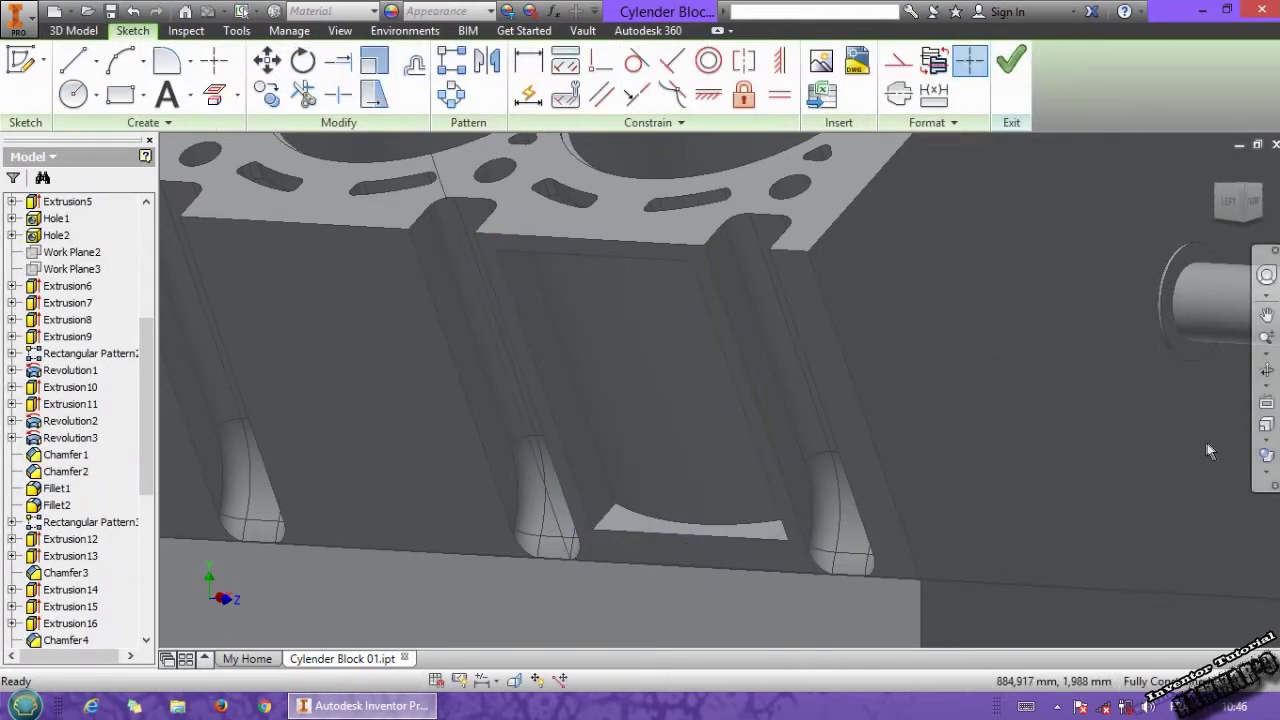
click(1266, 403)
click(771, 491)
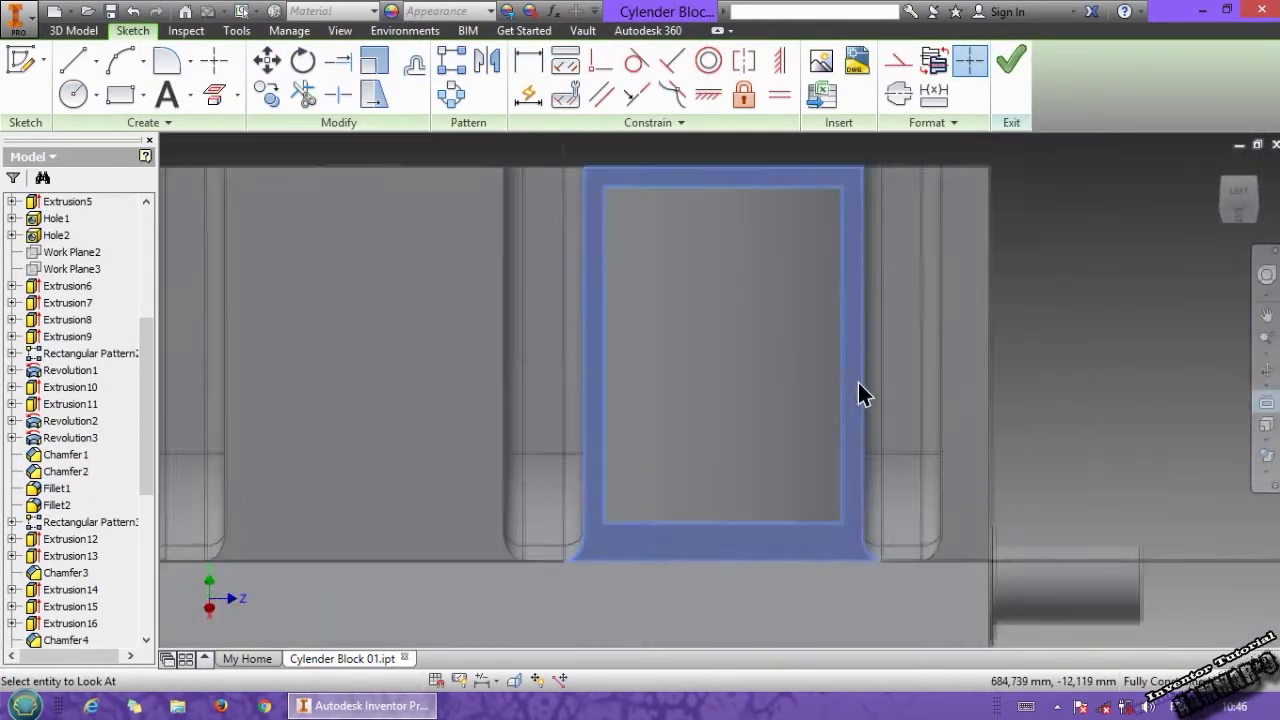
middle_drag(804, 408, 802, 411)
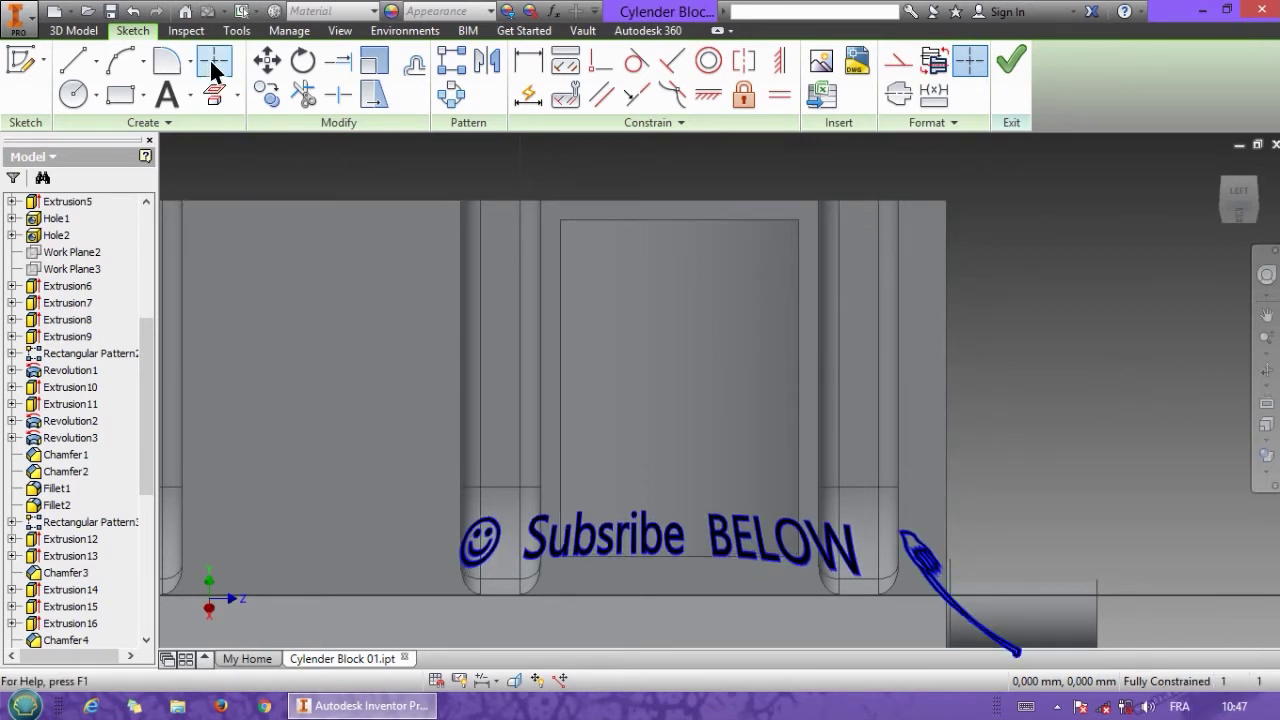
- Project two diagonally opposite corners of the cutout opening and draw a two-point rectangle between them
click(215, 92)
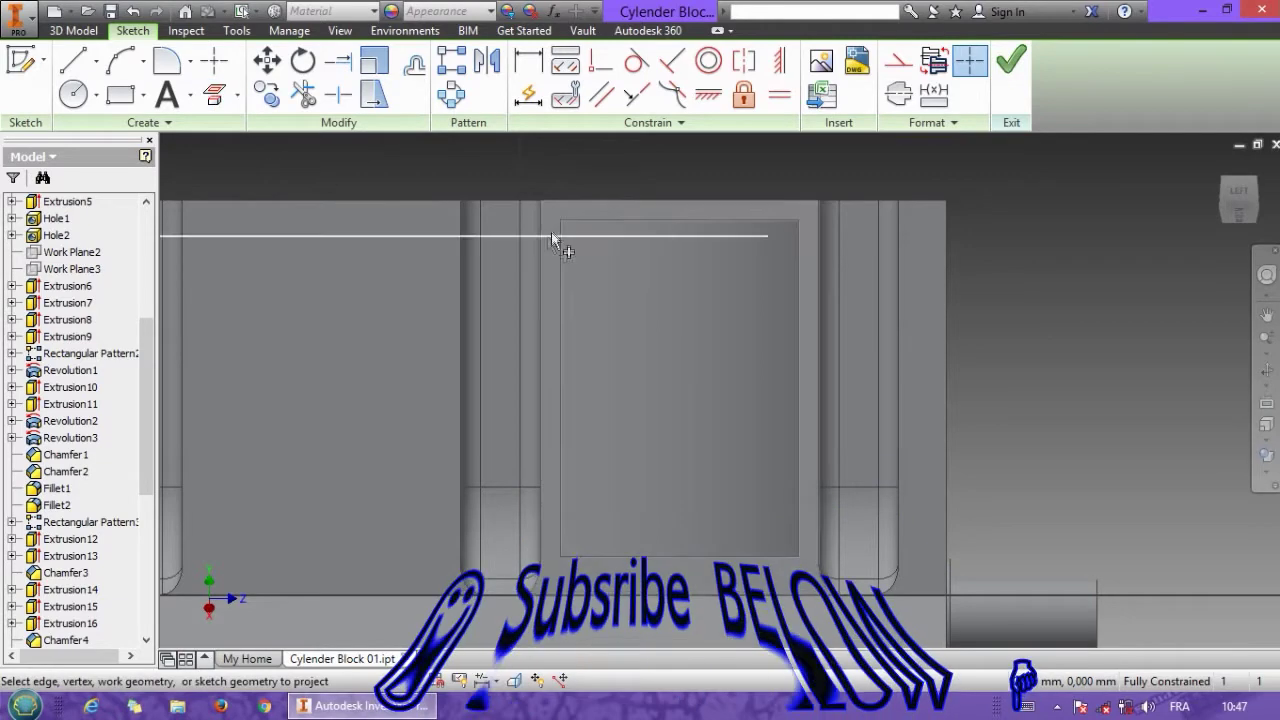
click(797, 555)
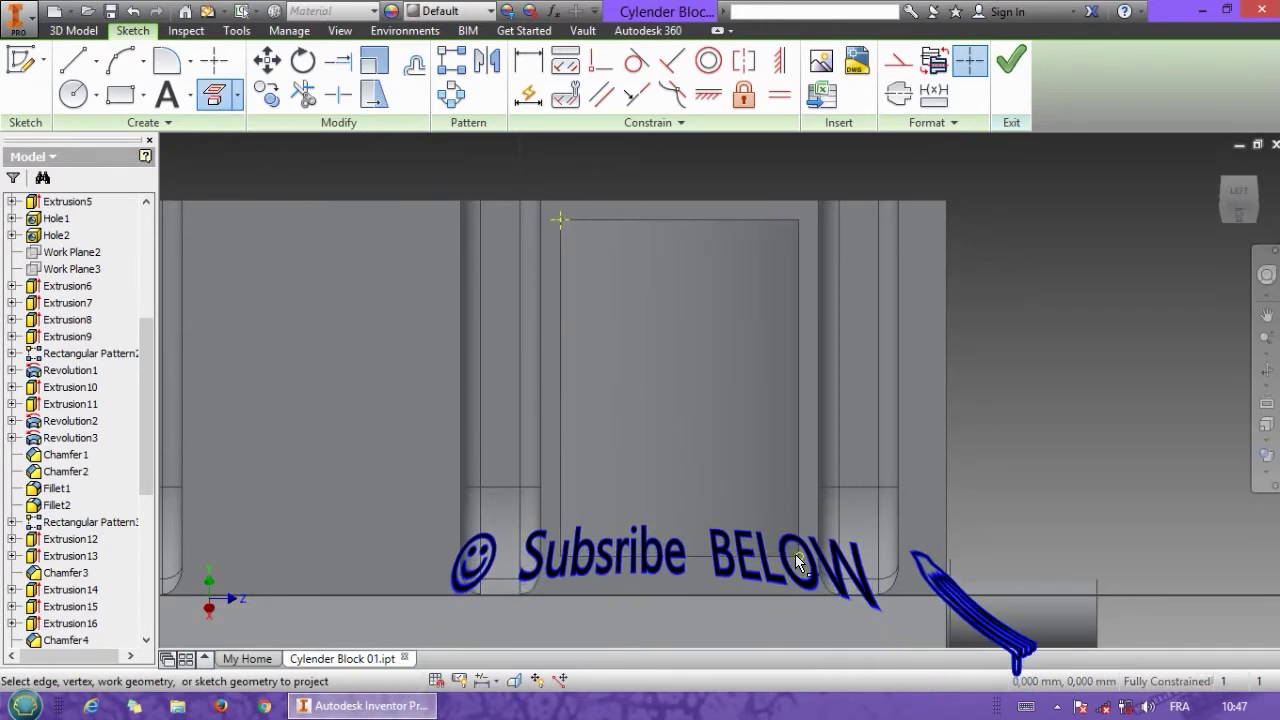
key(Escape)
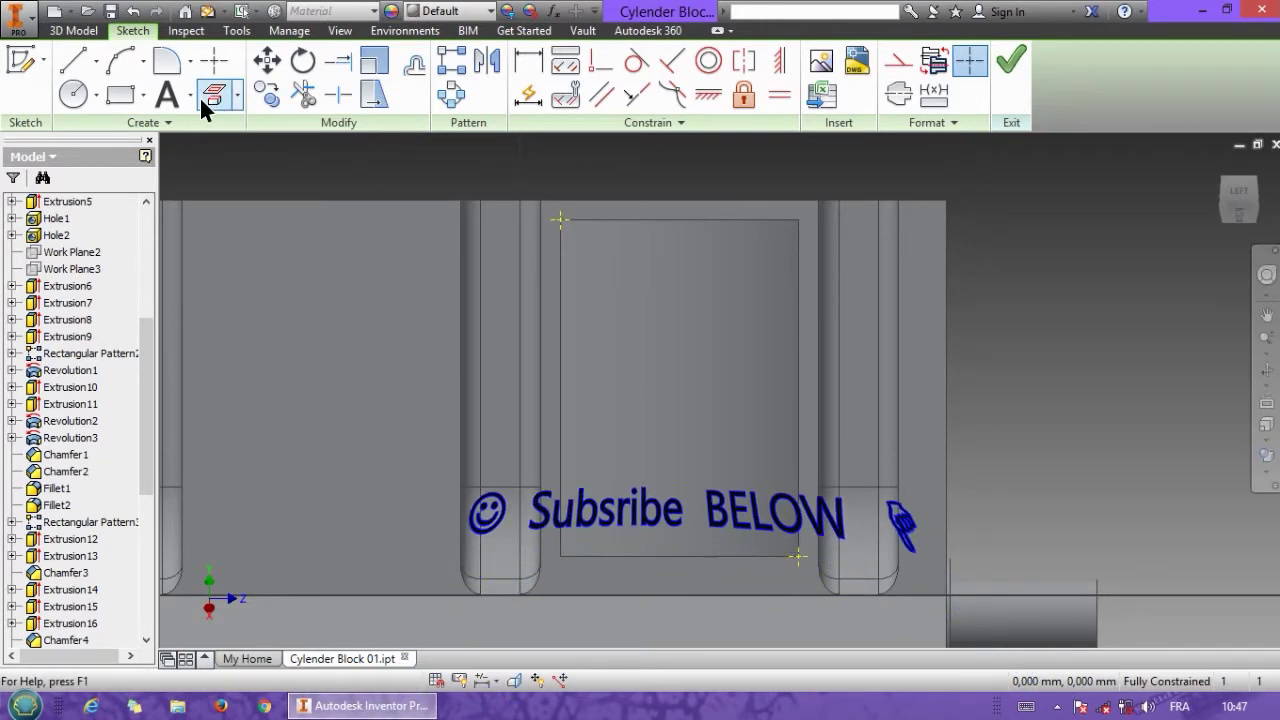
click(120, 94)
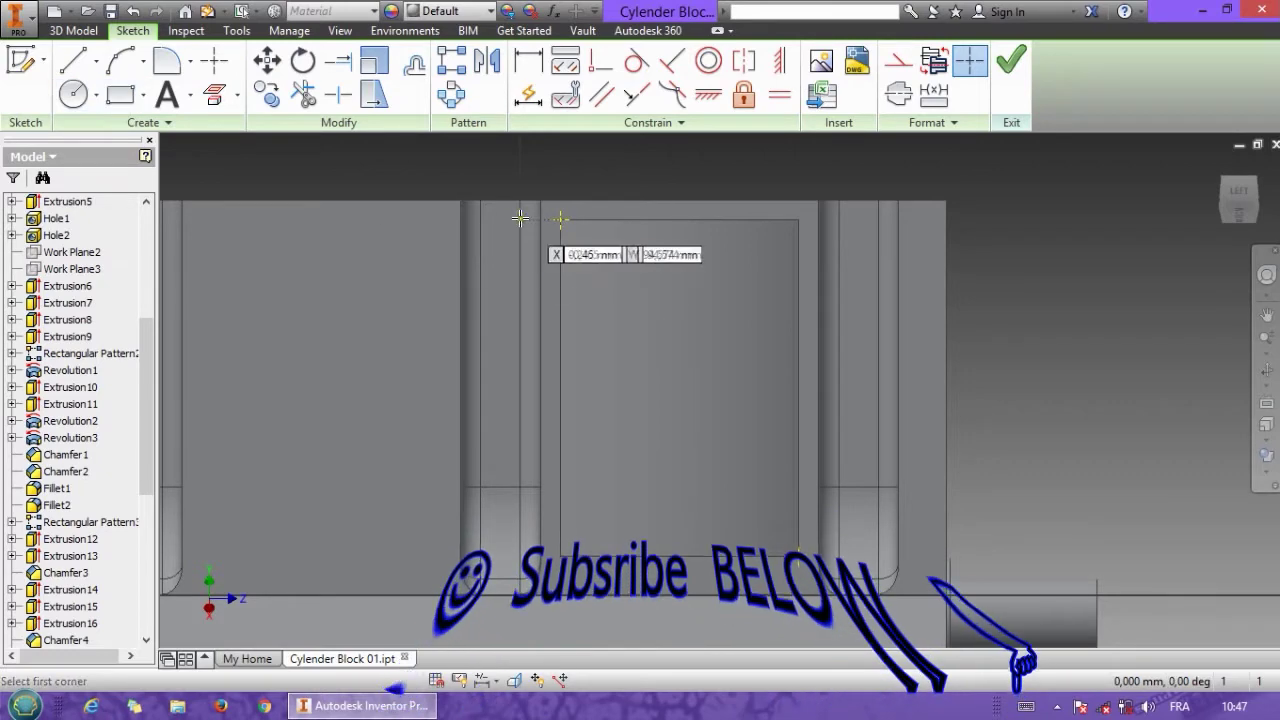
click(559, 219)
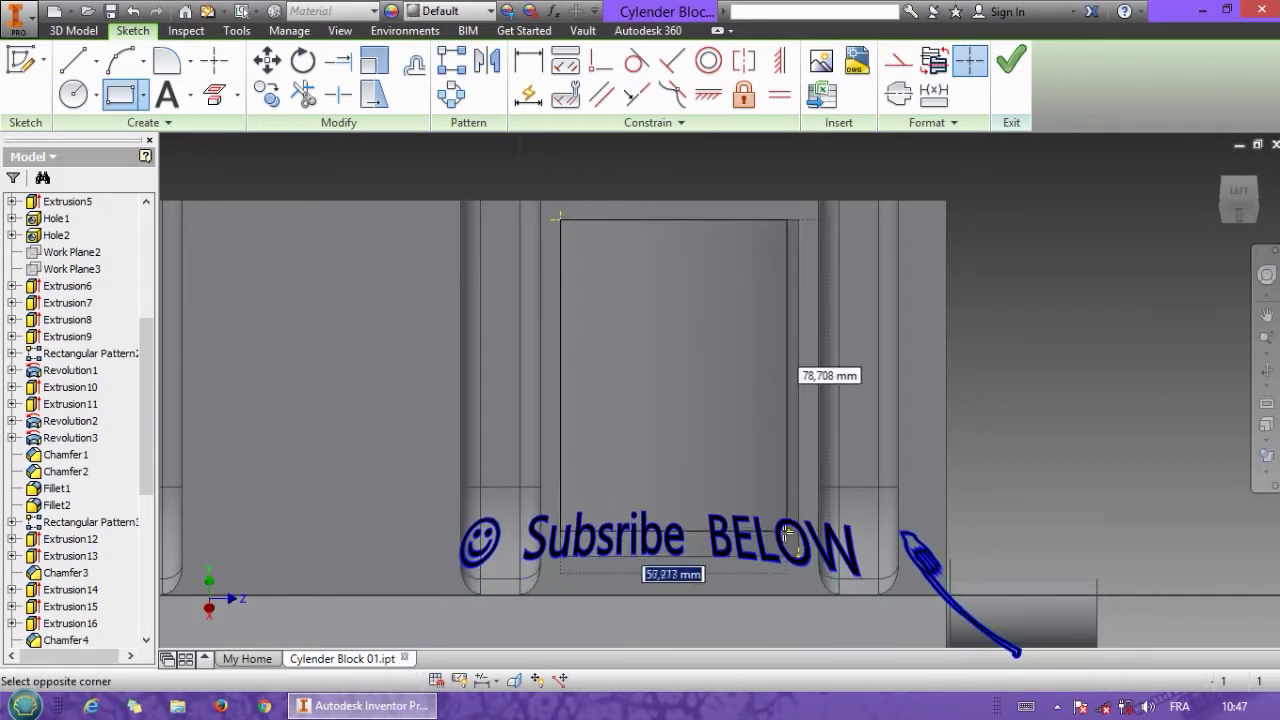
click(798, 556)
middle_drag(960, 436, 958, 486)
key(Escape)
middle_drag(739, 426, 839, 389)
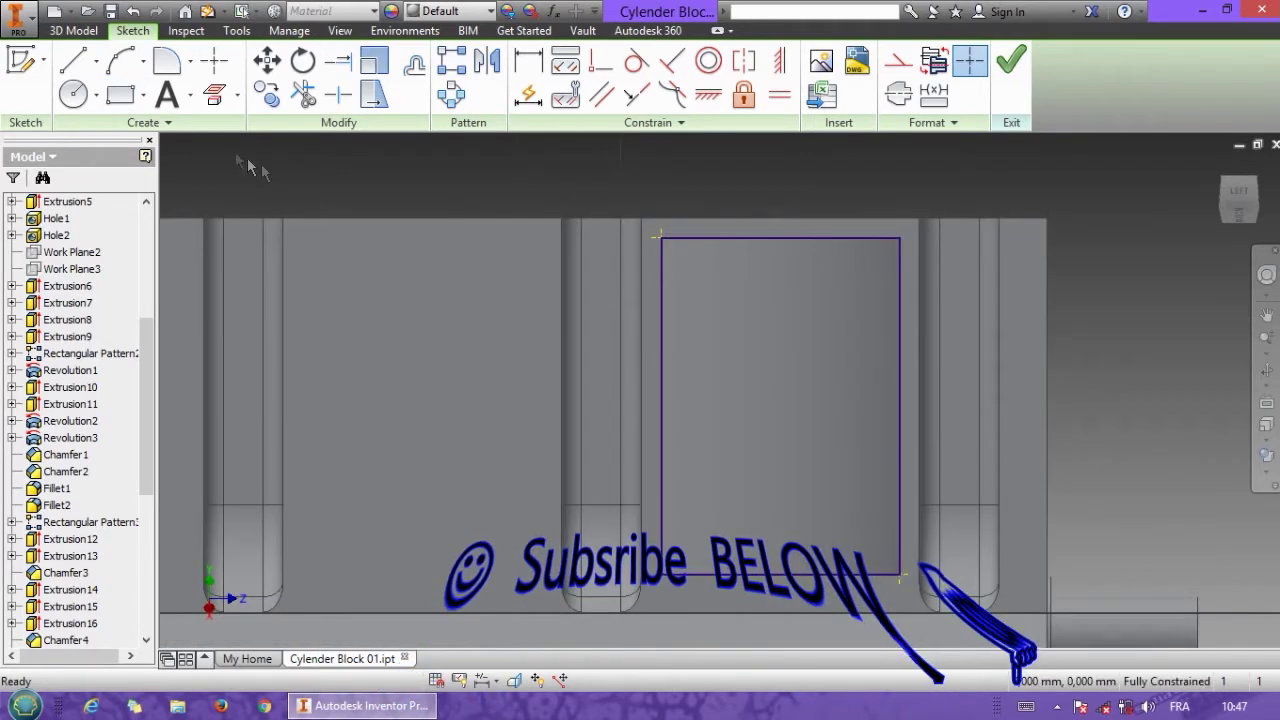
click(143, 94)
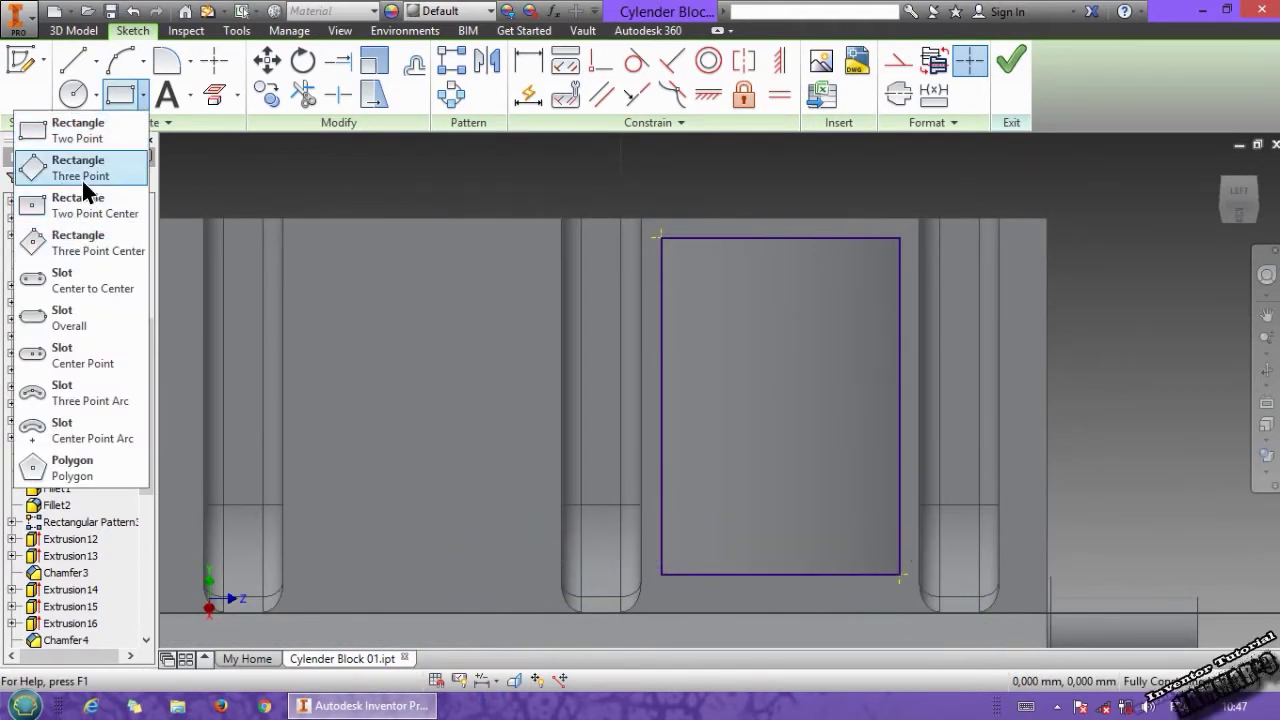
click(84, 248)
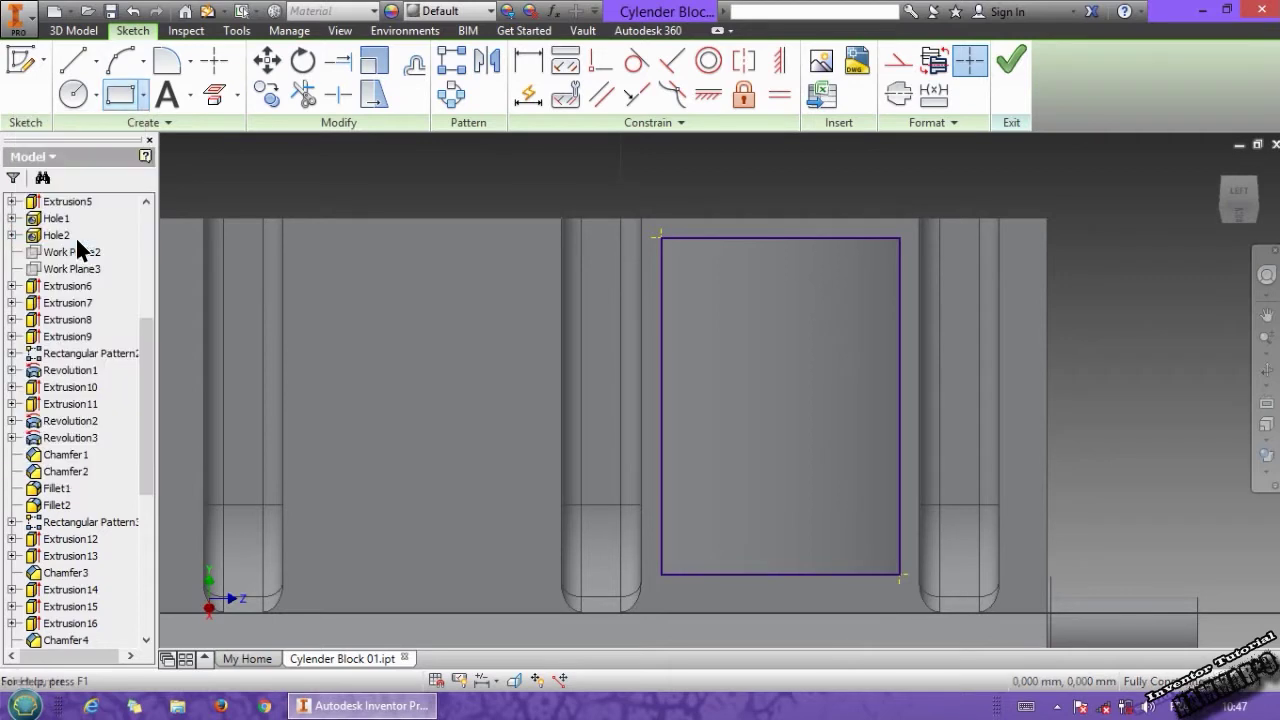
click(486, 264)
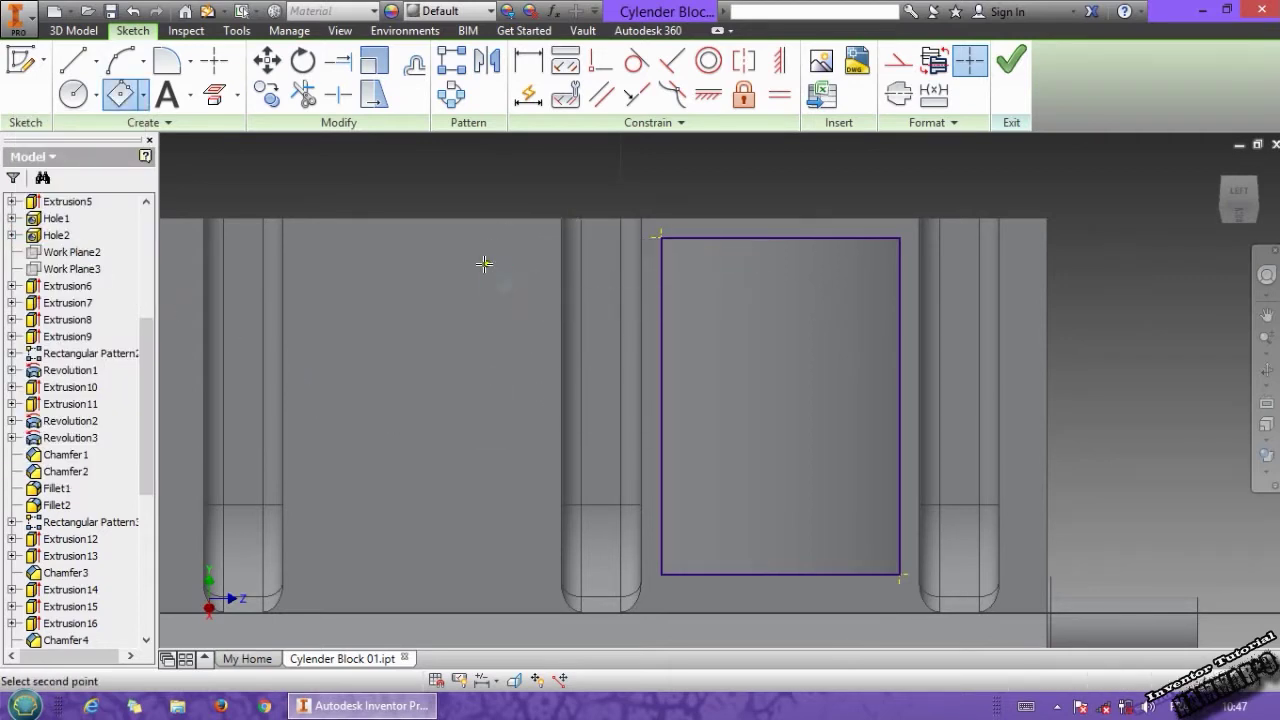
click(524, 231)
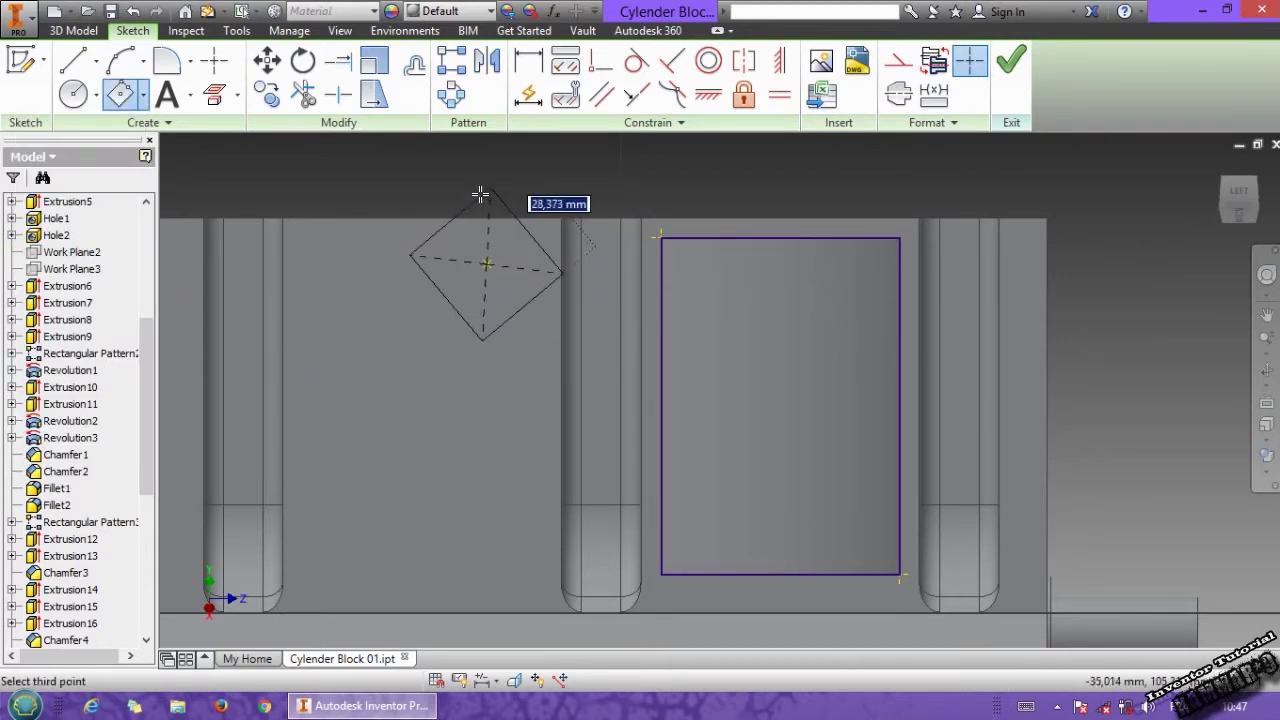
click(468, 194)
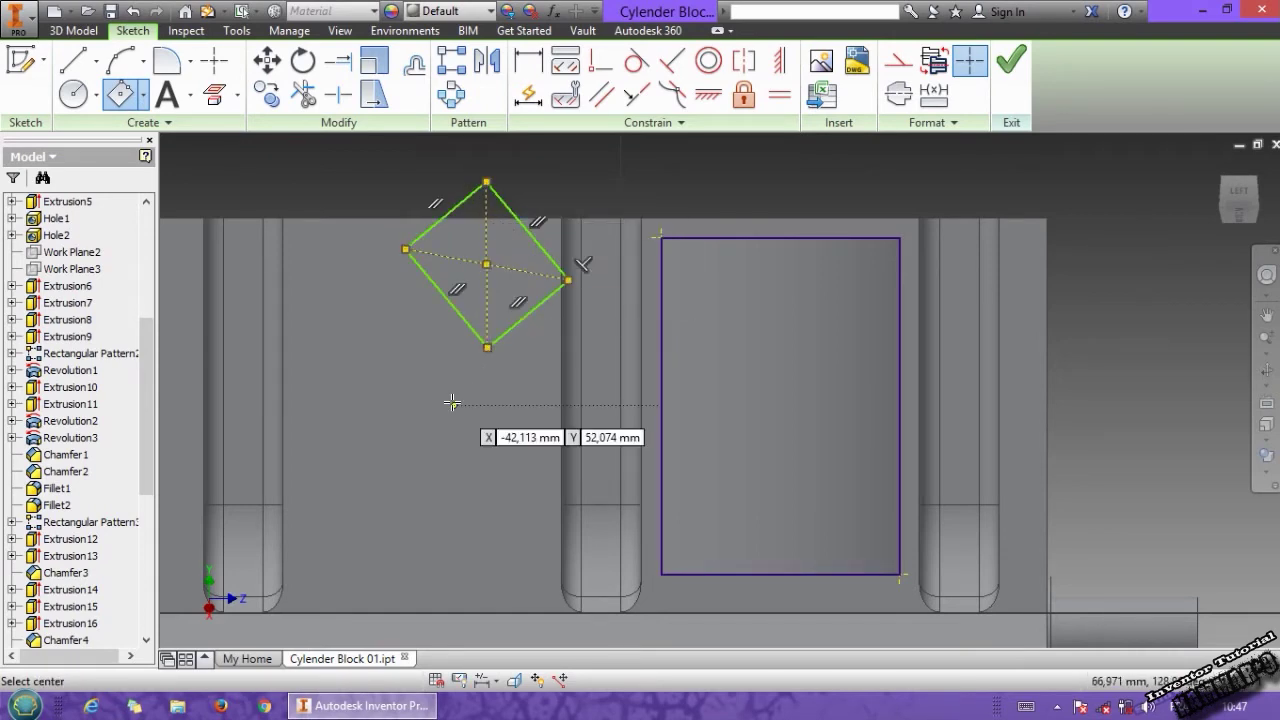
key(ctrl+z)
- Draw a tilted three-point rectangle, about 15 by 20.5 mm, on the side face beside the cutout rectangle
click(139, 92)
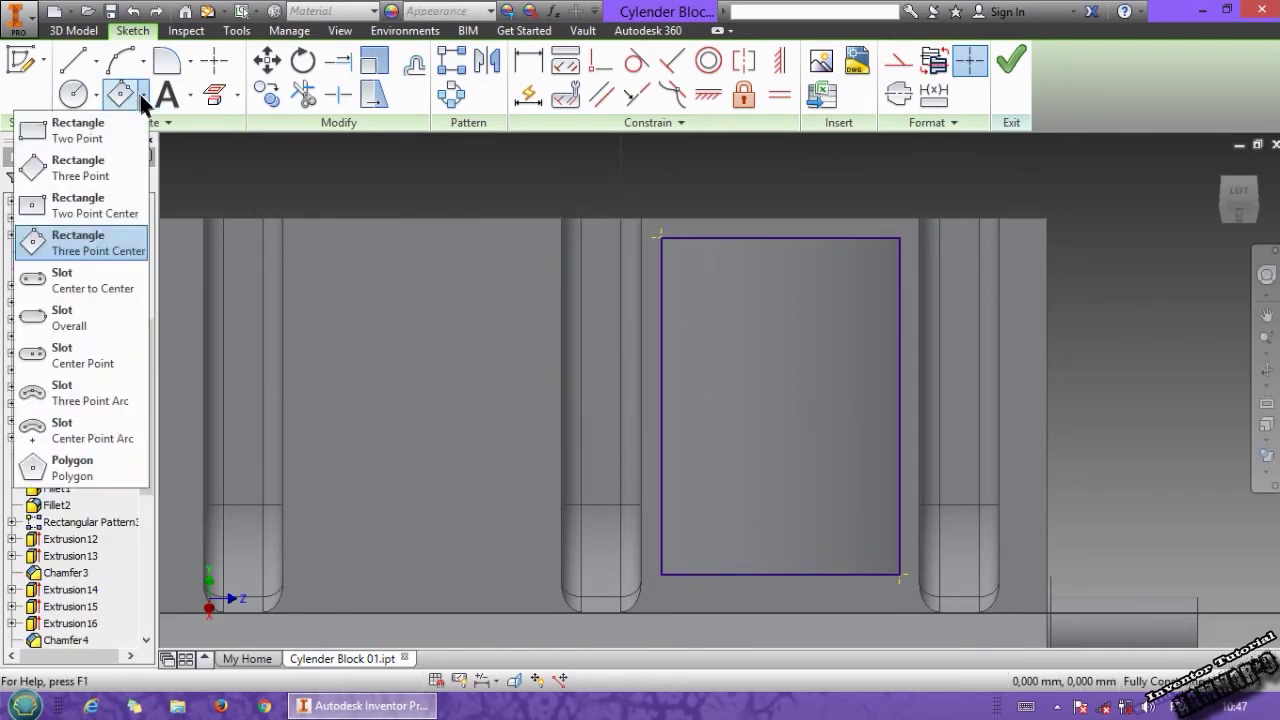
click(78, 168)
click(487, 203)
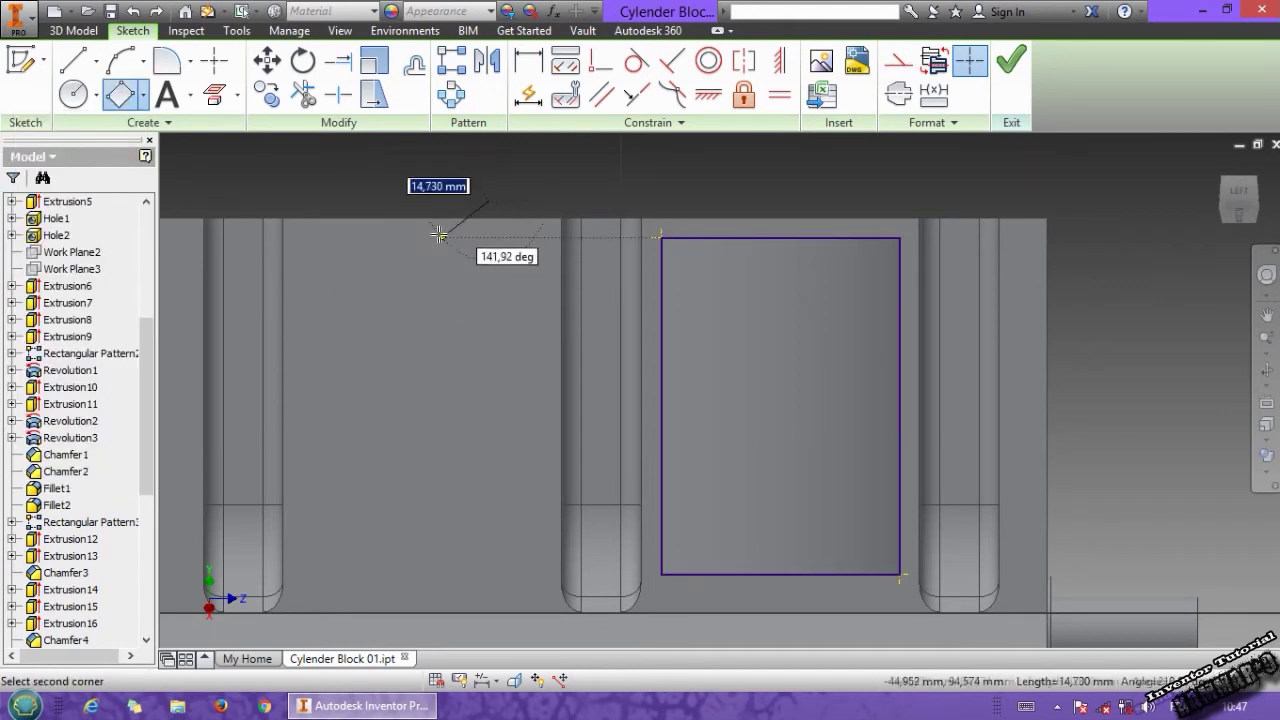
click(441, 238)
click(491, 302)
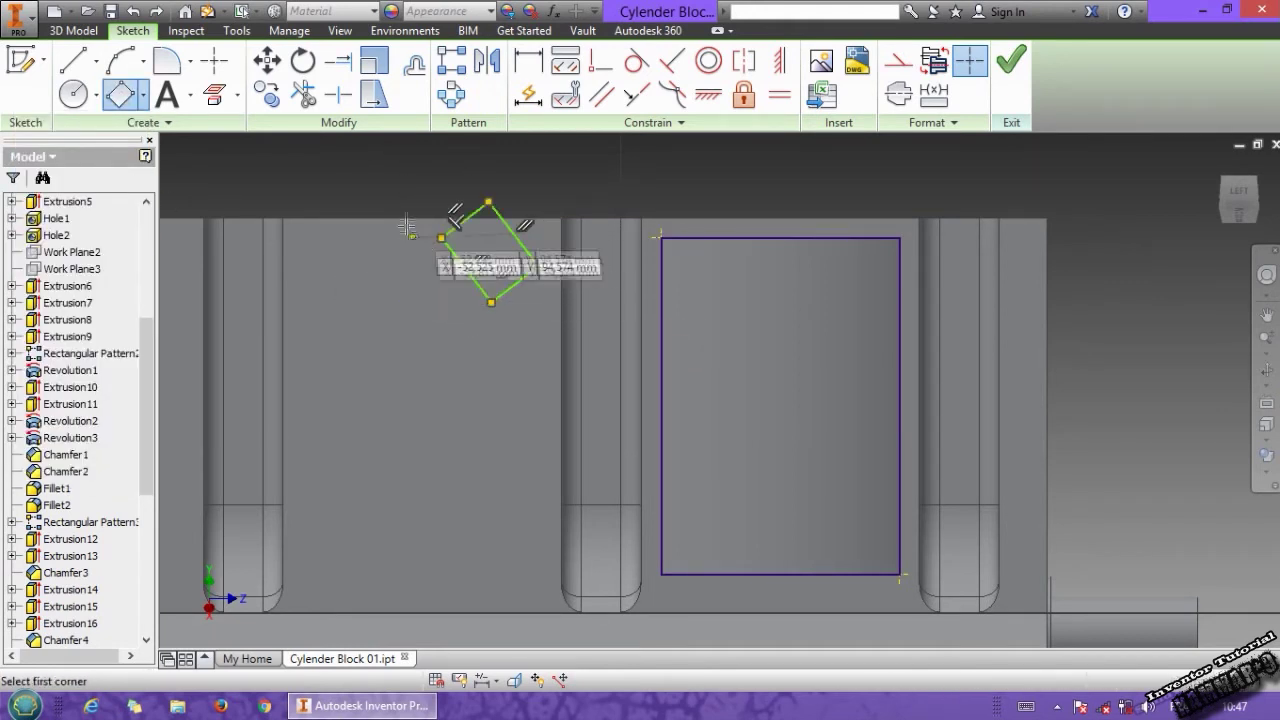
- Dimension the tilted rectangle 15 mm wide and 30 mm long, and shift it slightly down and away from the cutout
click(522, 73)
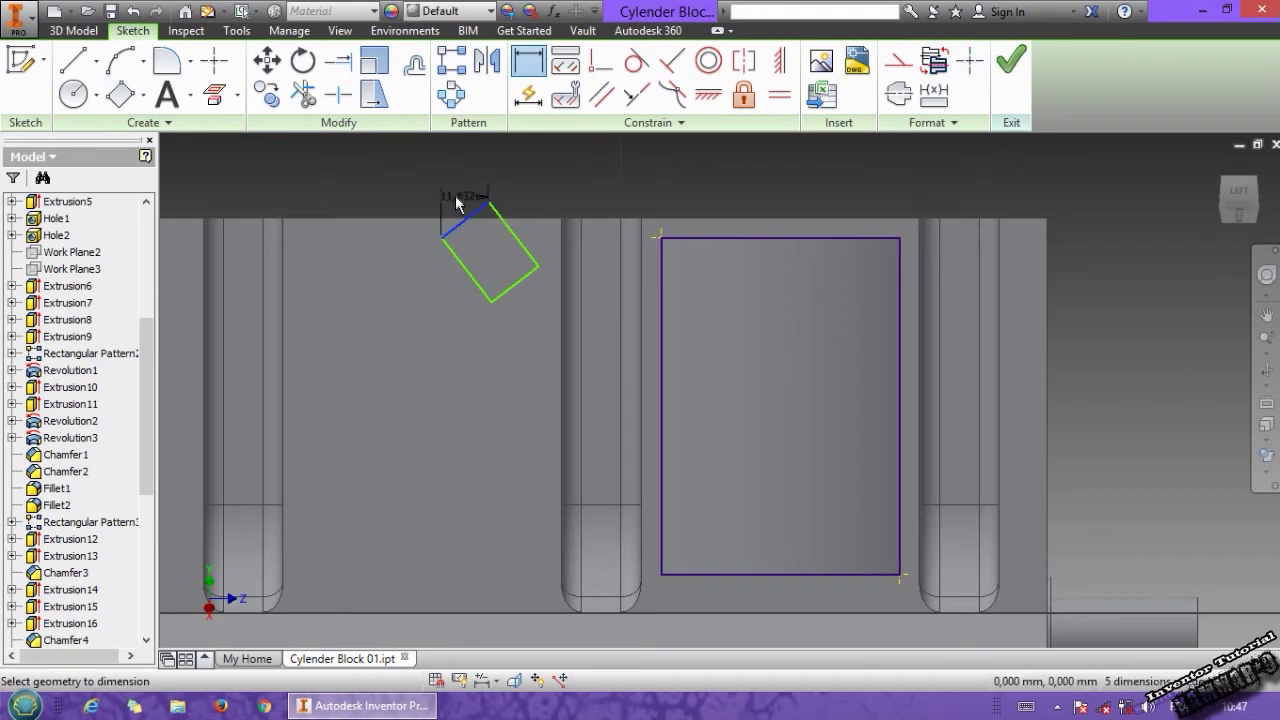
click(450, 218)
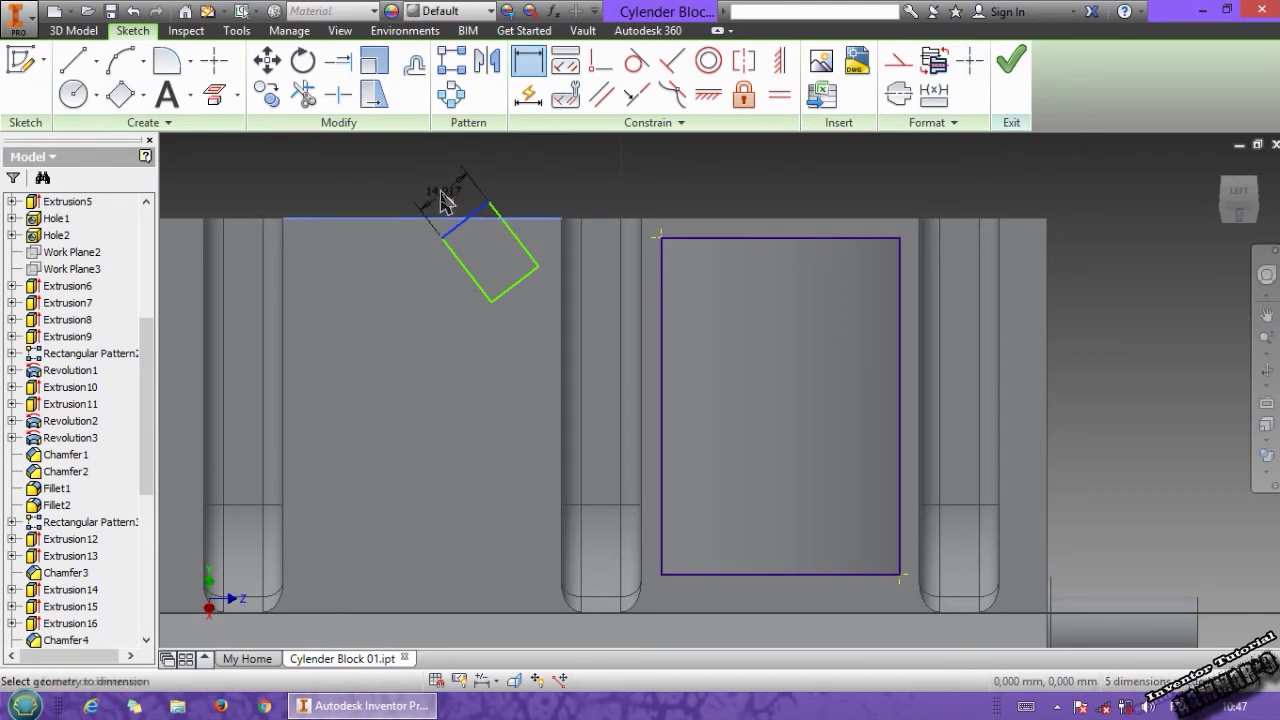
click(452, 203)
text(15)
key(Return)
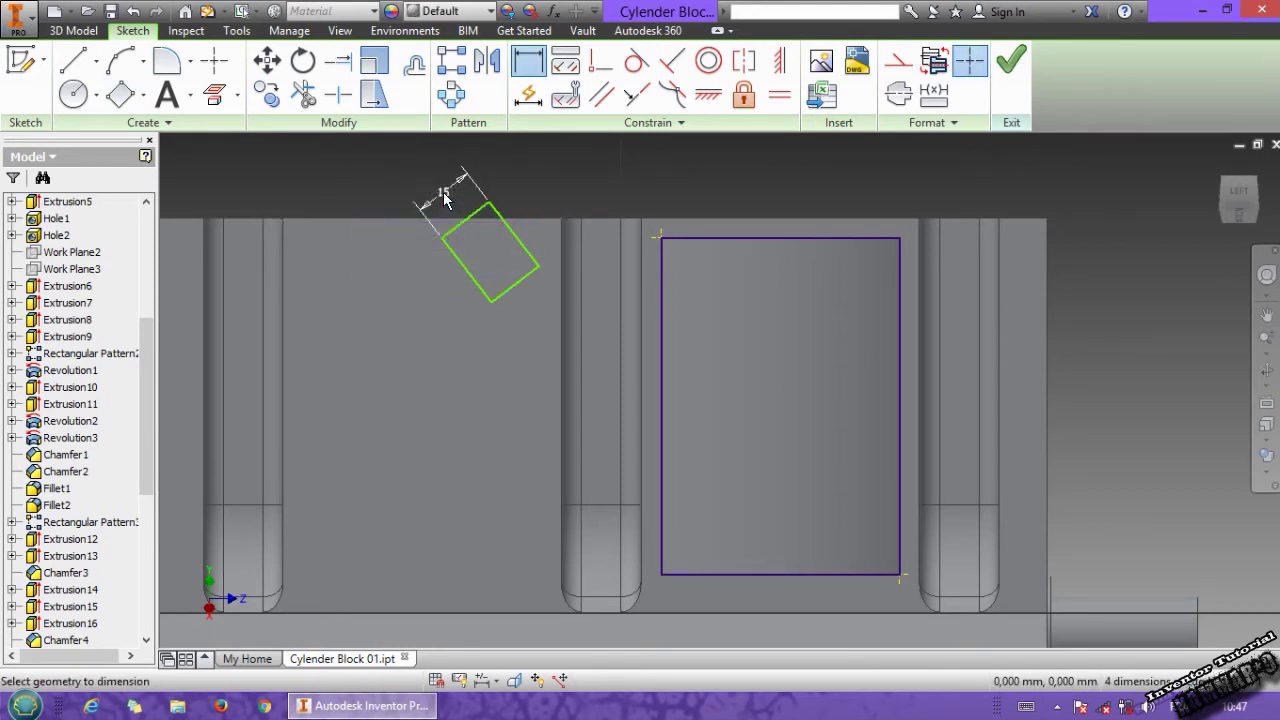
click(509, 232)
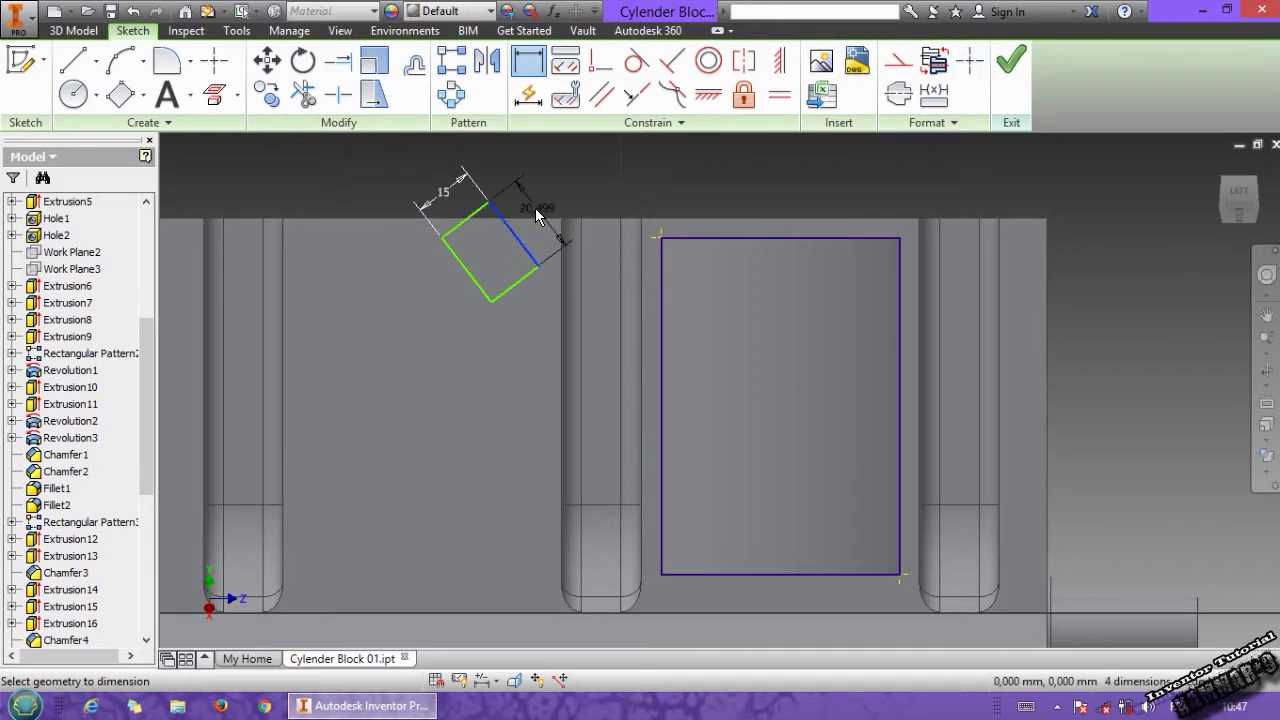
click(544, 210)
text(30)
key(Return)
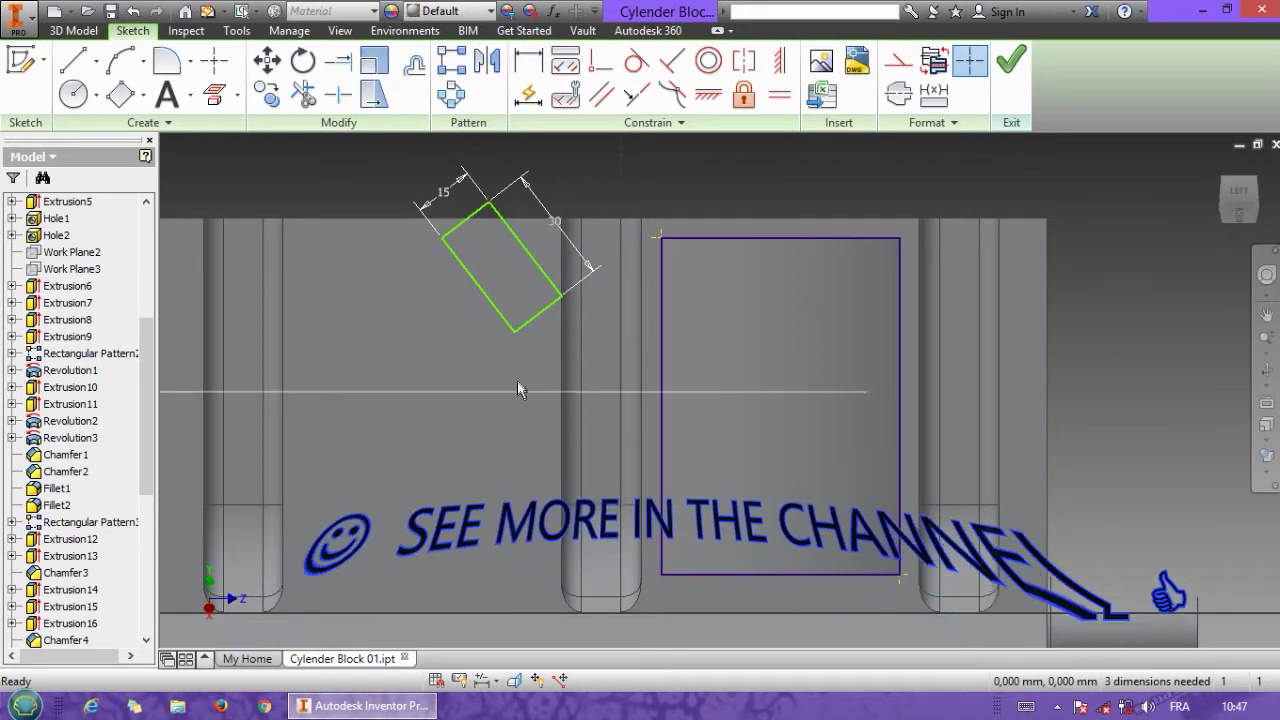
drag(512, 331, 490, 377)
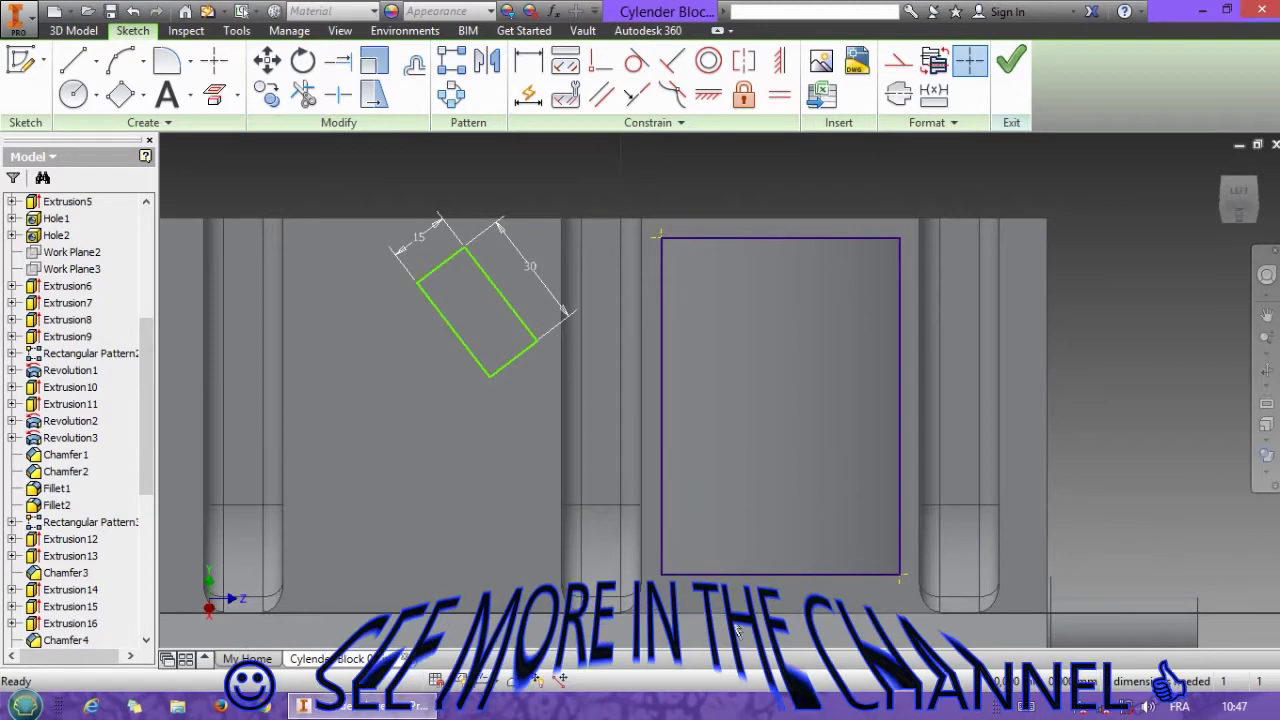
- Start a rectangular sketch pattern of the tilted rectangle along its short edge with 6 instances spaced 20 mm apart
middle_drag(733, 576, 714, 540)
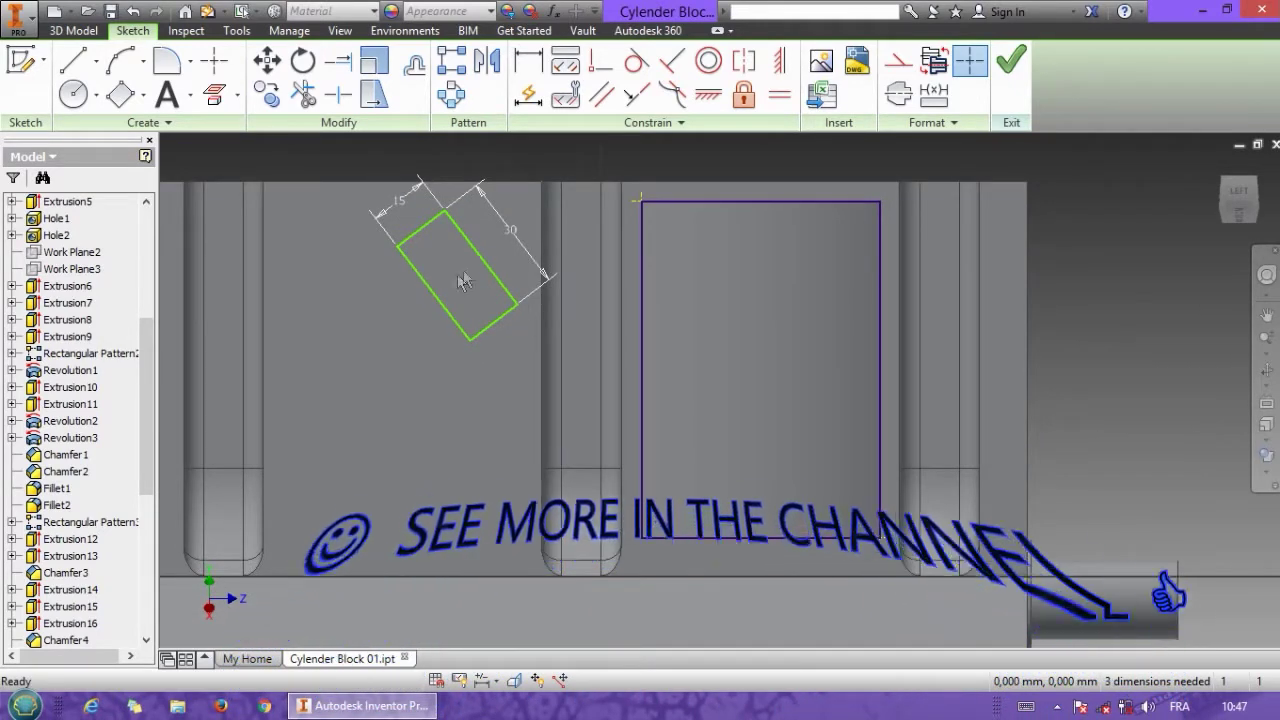
middle_drag(652, 204, 647, 253)
drag(366, 194, 535, 404)
click(452, 60)
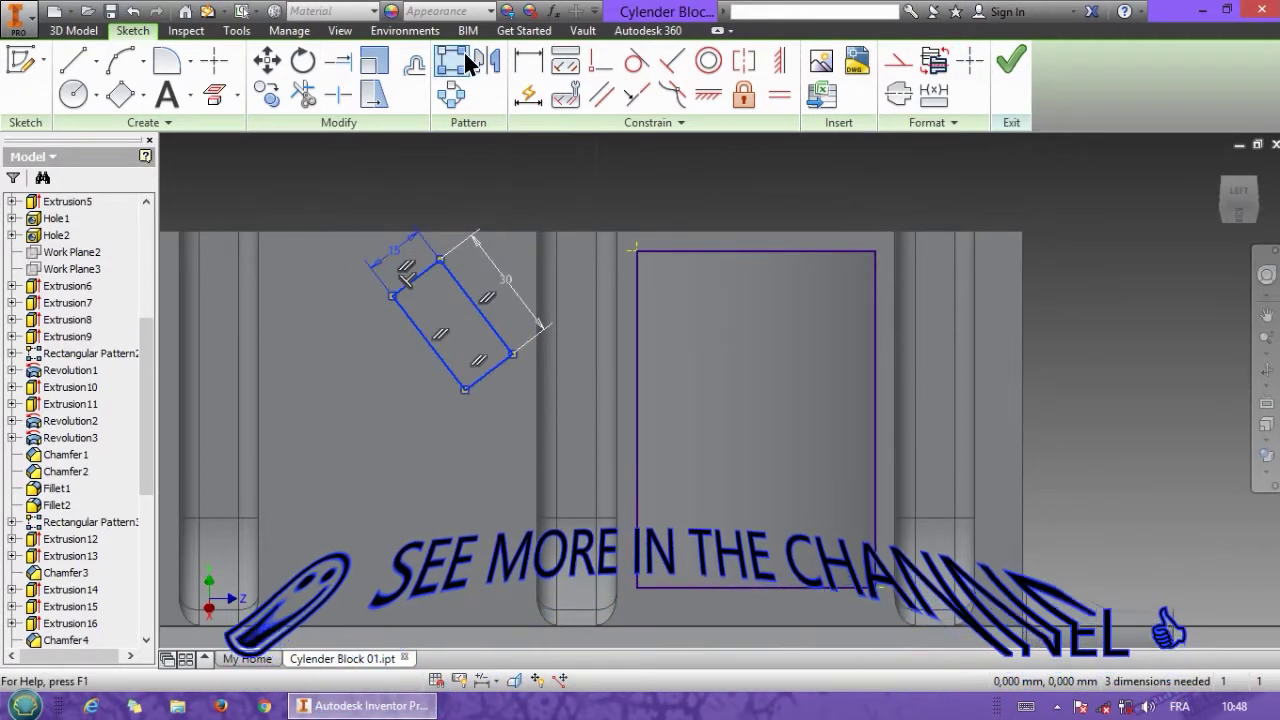
click(955, 325)
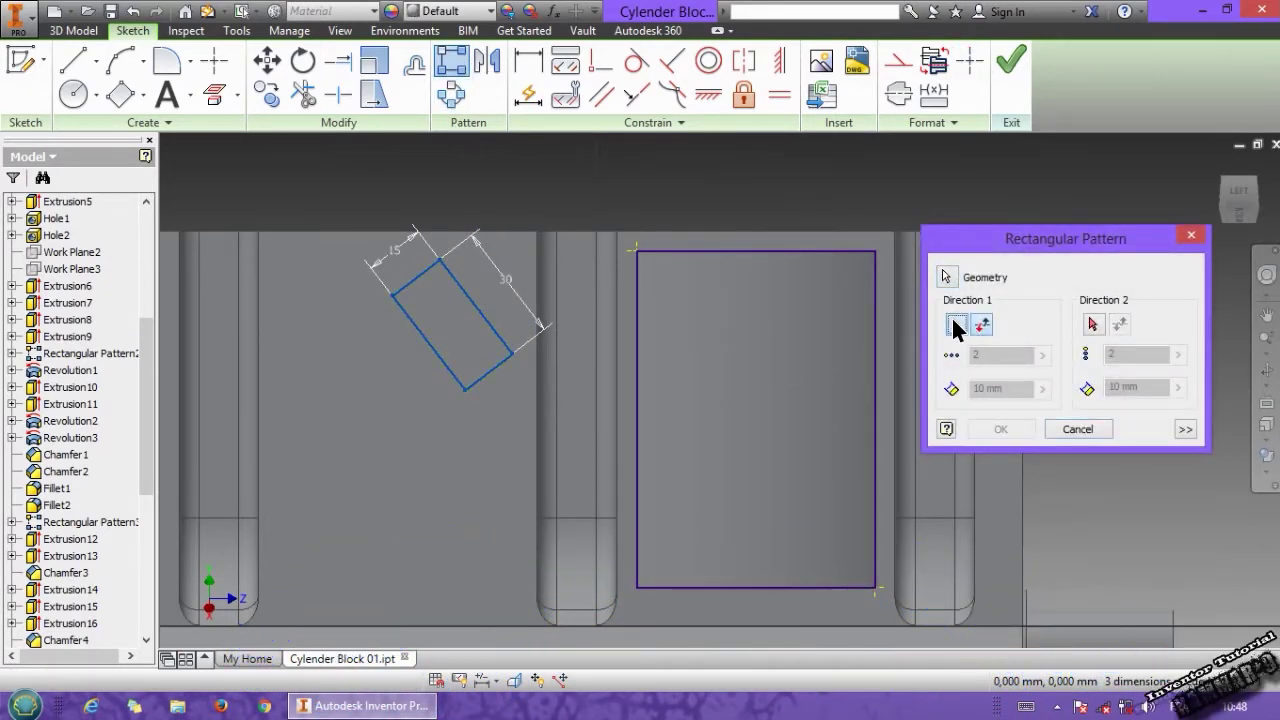
click(425, 270)
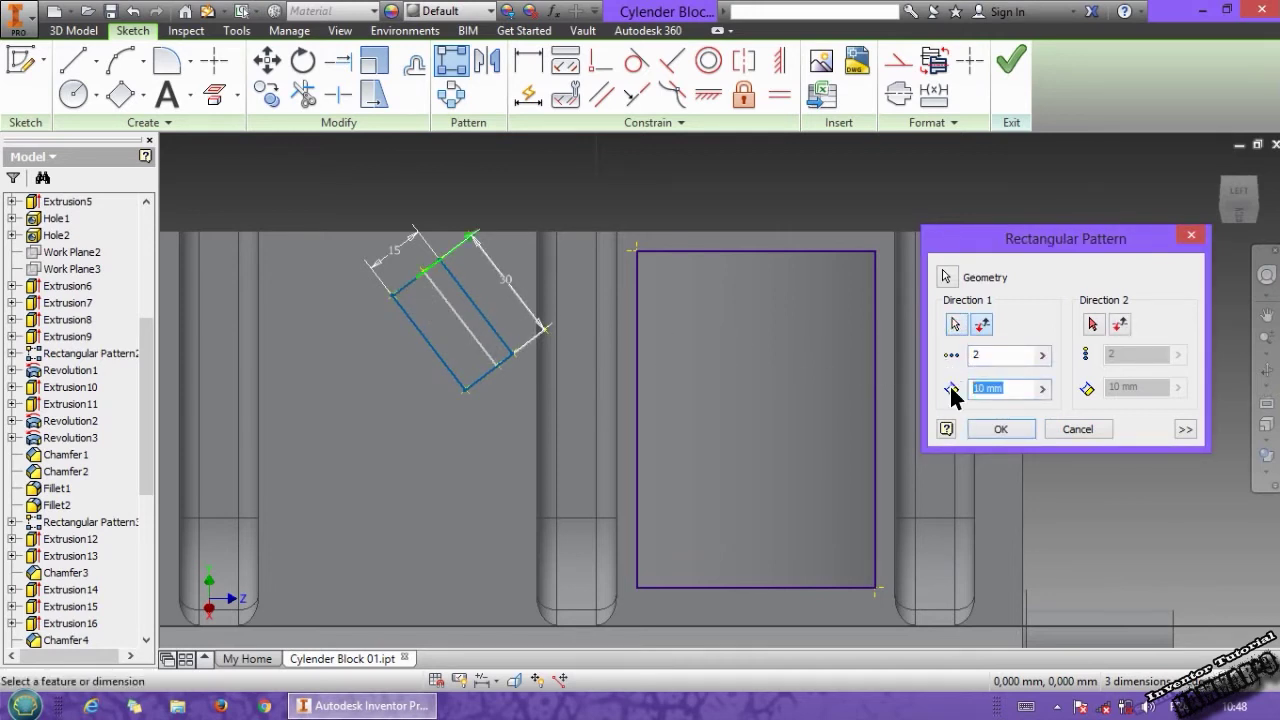
text(20)
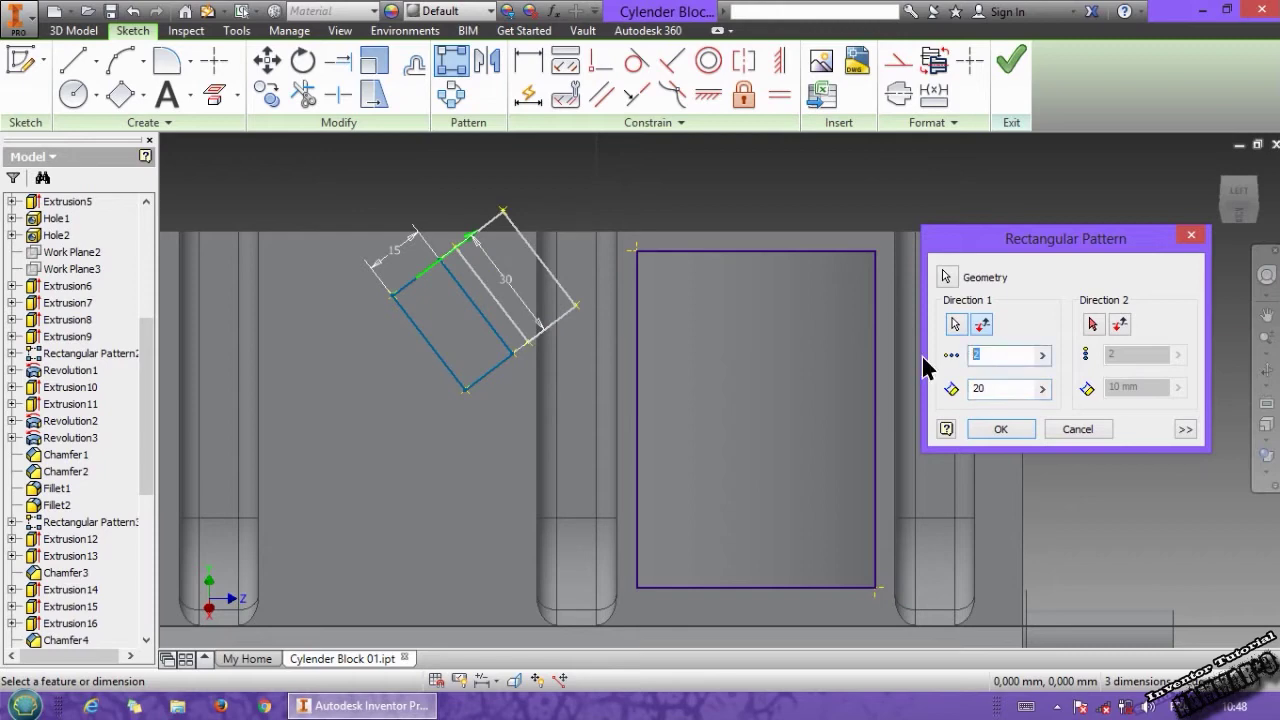
text(6)
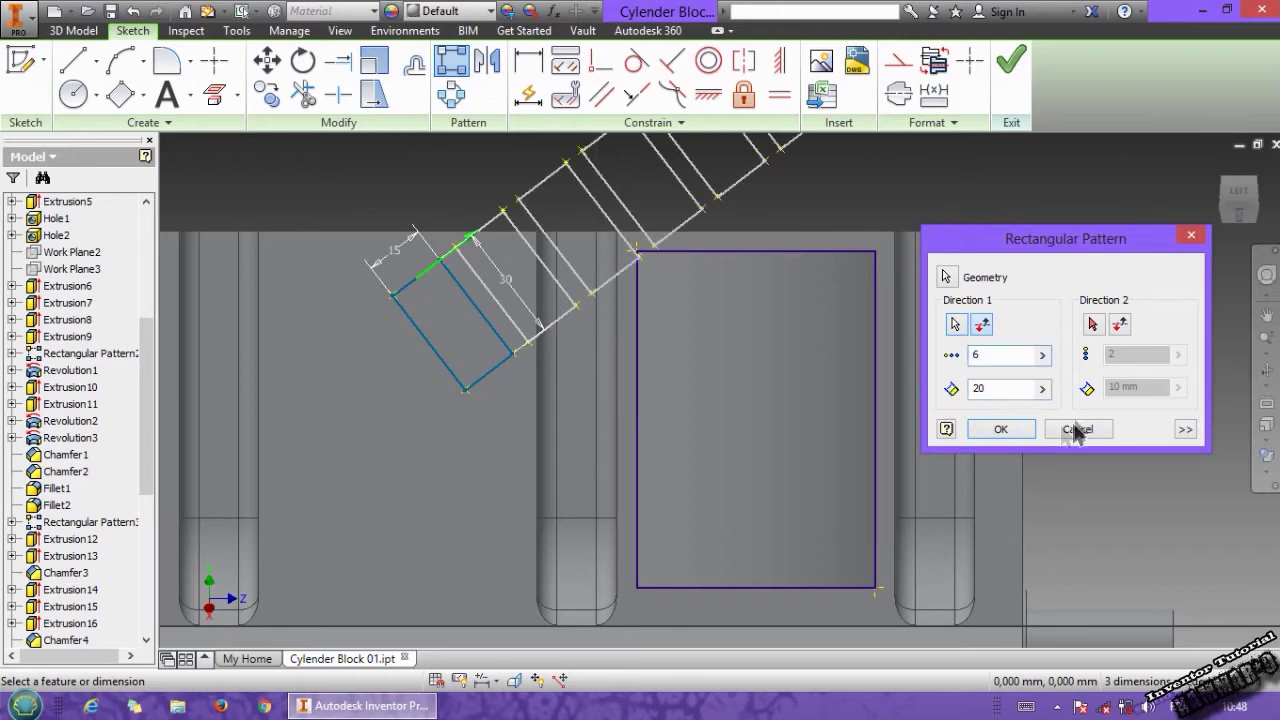
middle_drag(783, 362, 685, 461)
middle_drag(795, 481, 794, 409)
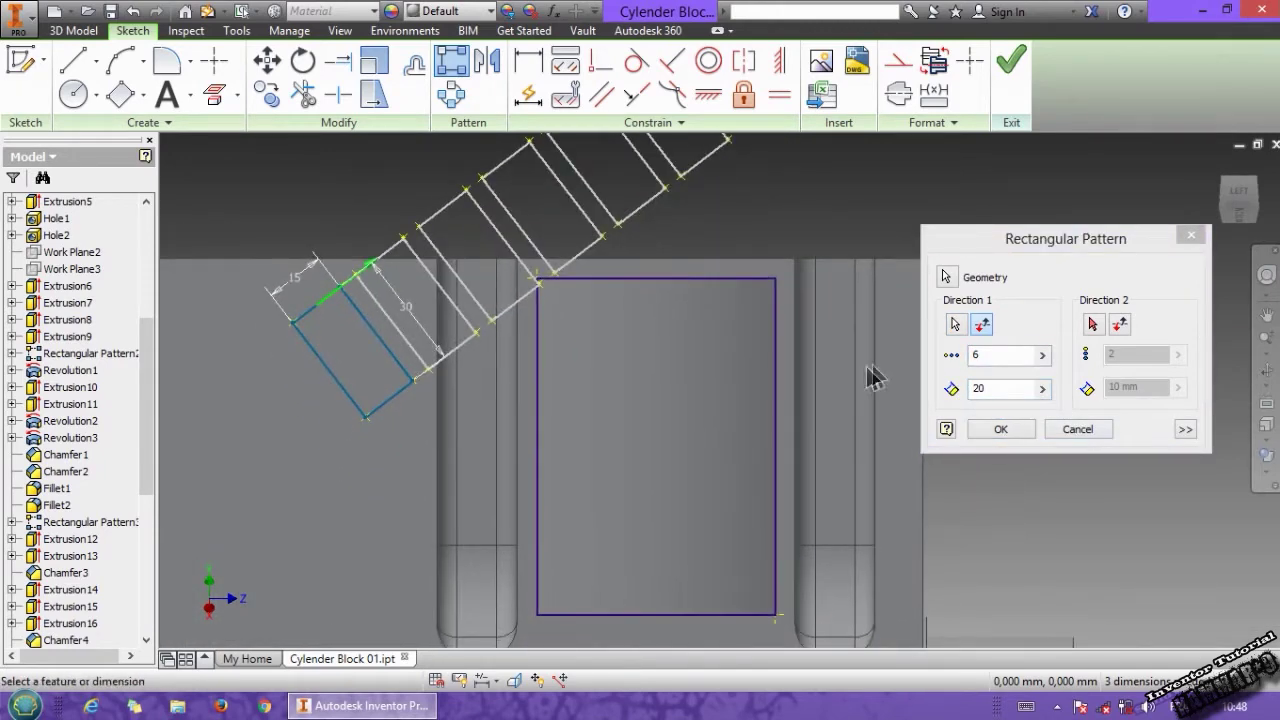
- Add a second pattern direction along the rectangle's long edge with 4 instances spaced 38 mm apart, and create the pattern
click(1092, 324)
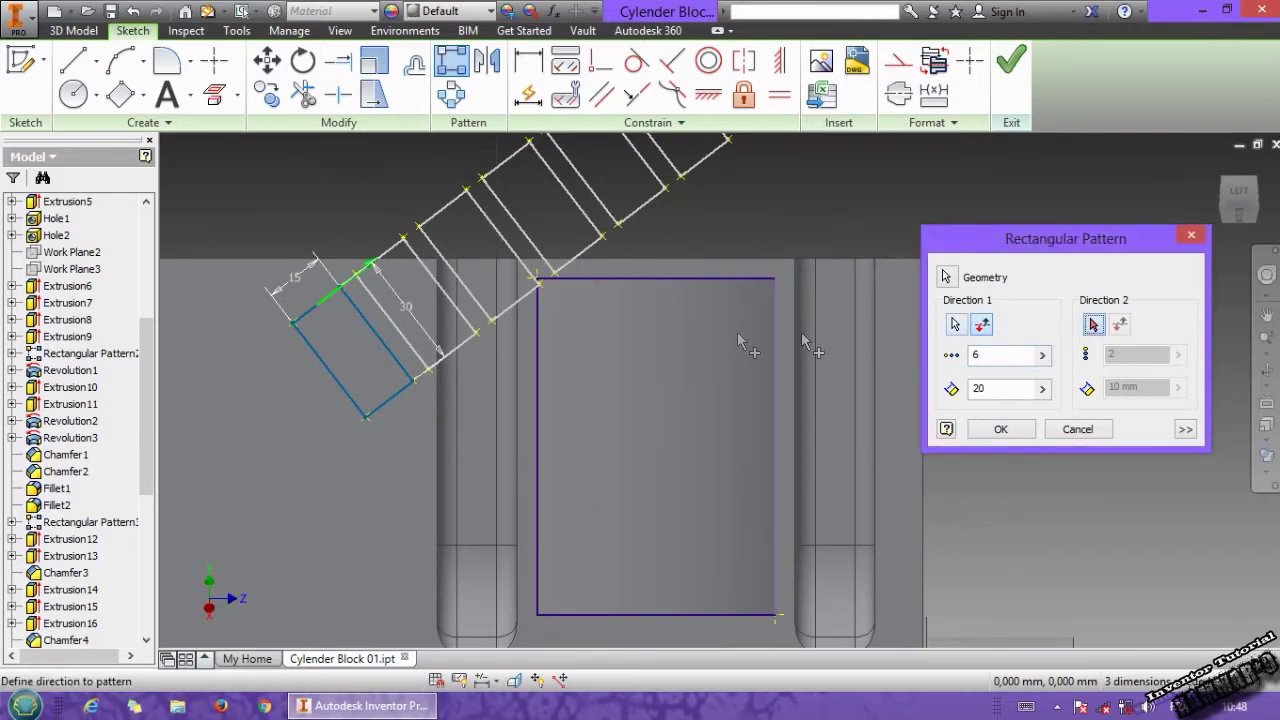
click(333, 374)
middle_drag(540, 483, 688, 432)
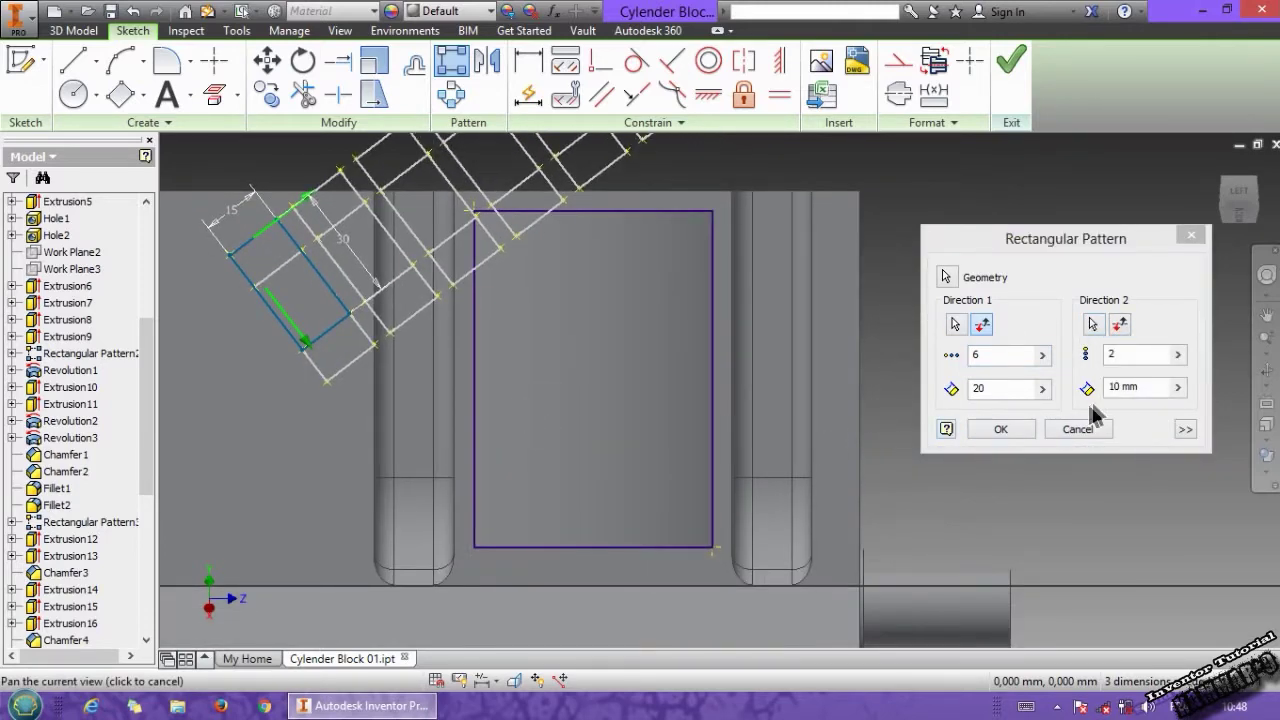
click(1144, 386)
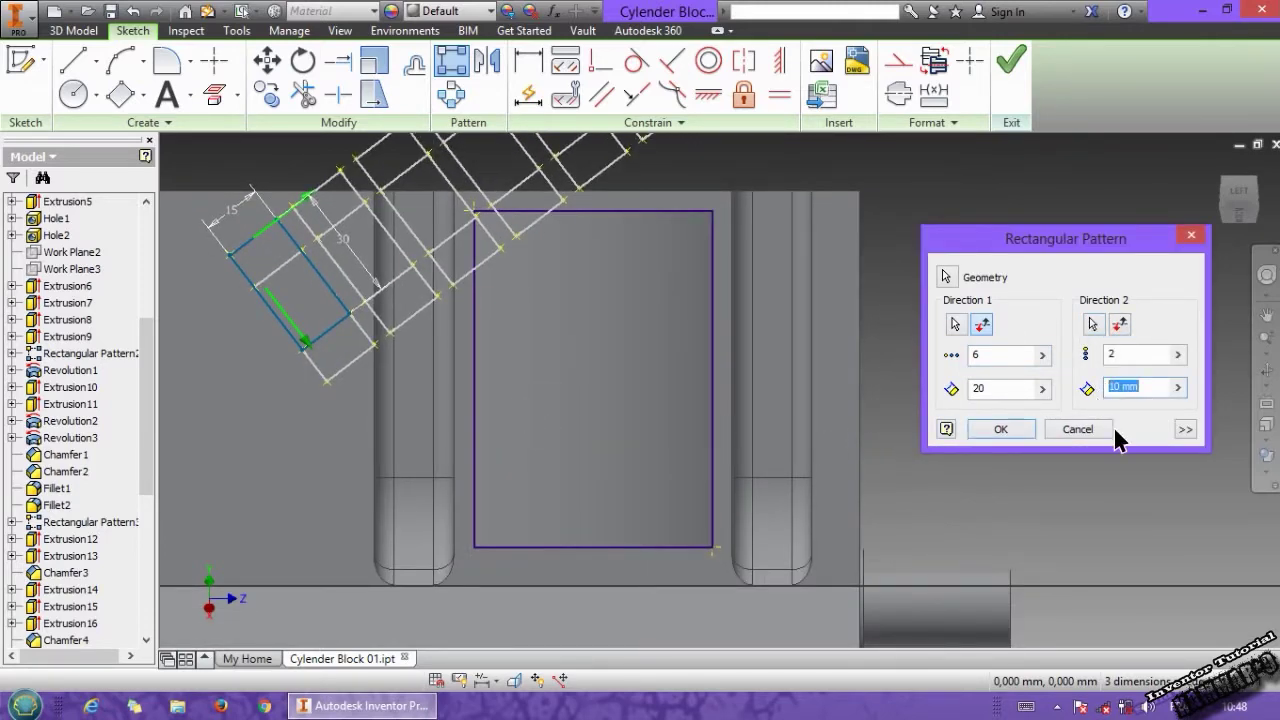
text(3)
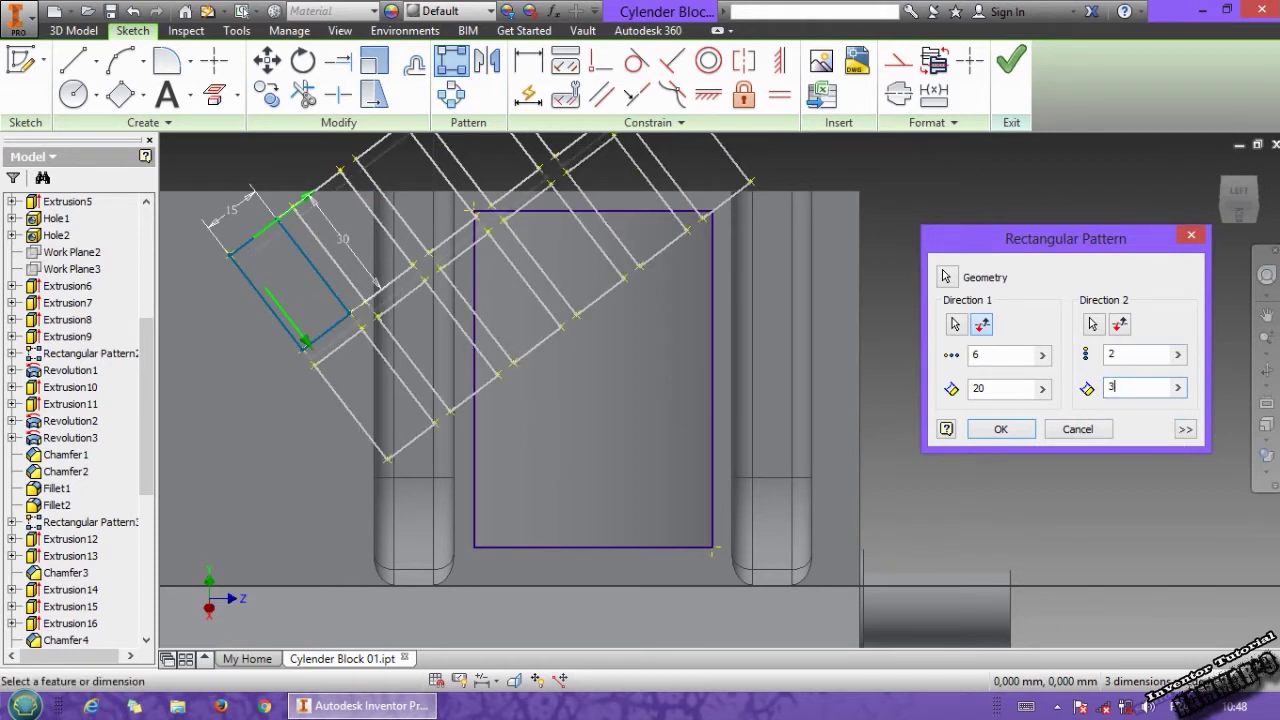
text(58)
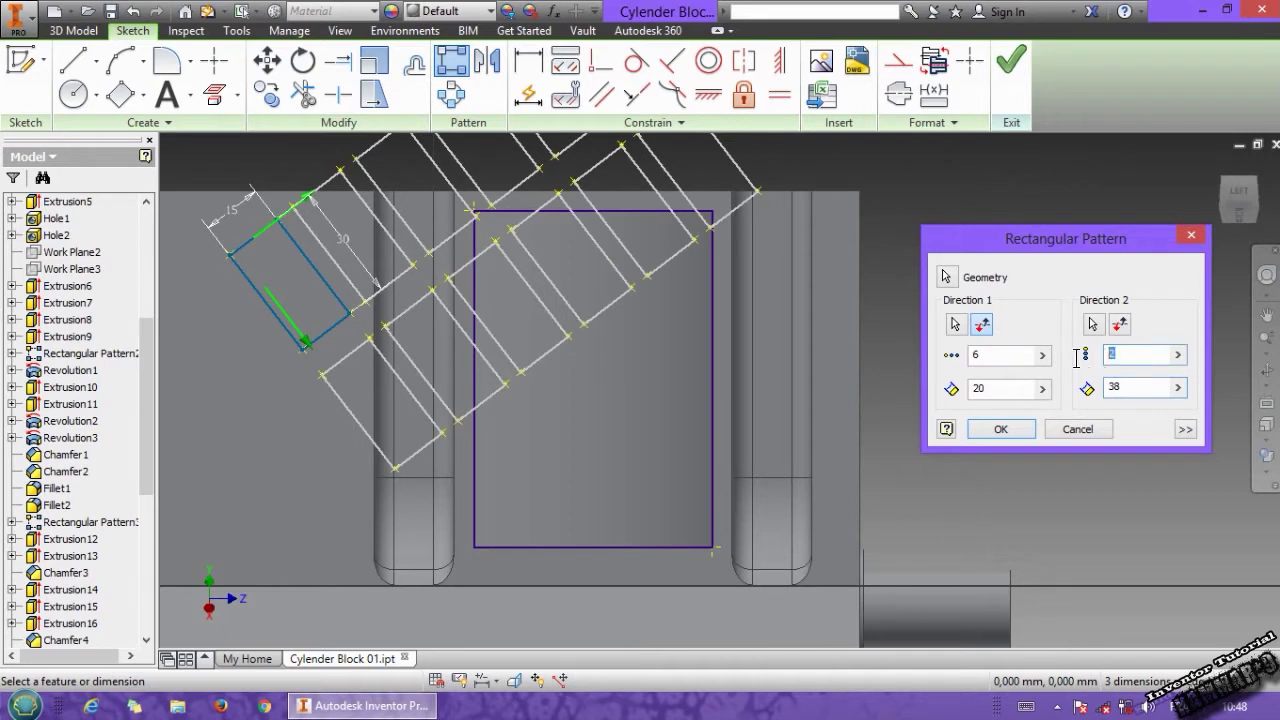
text(6)
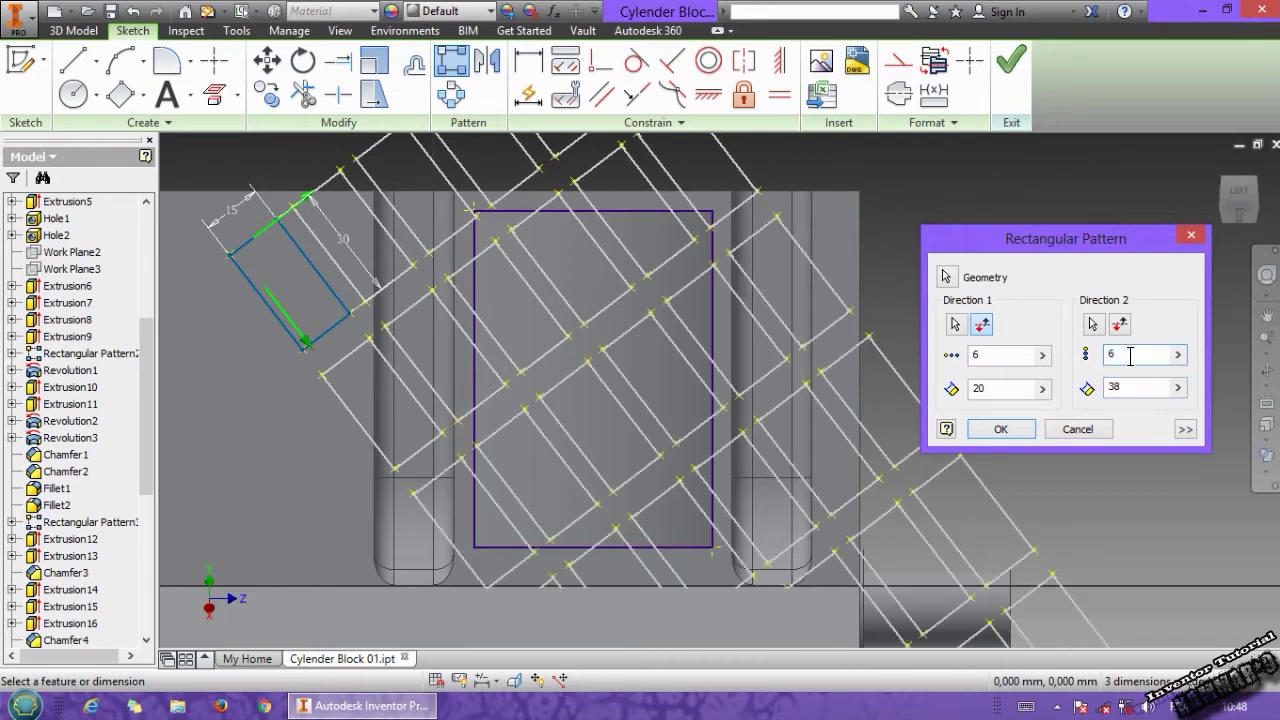
text(3)
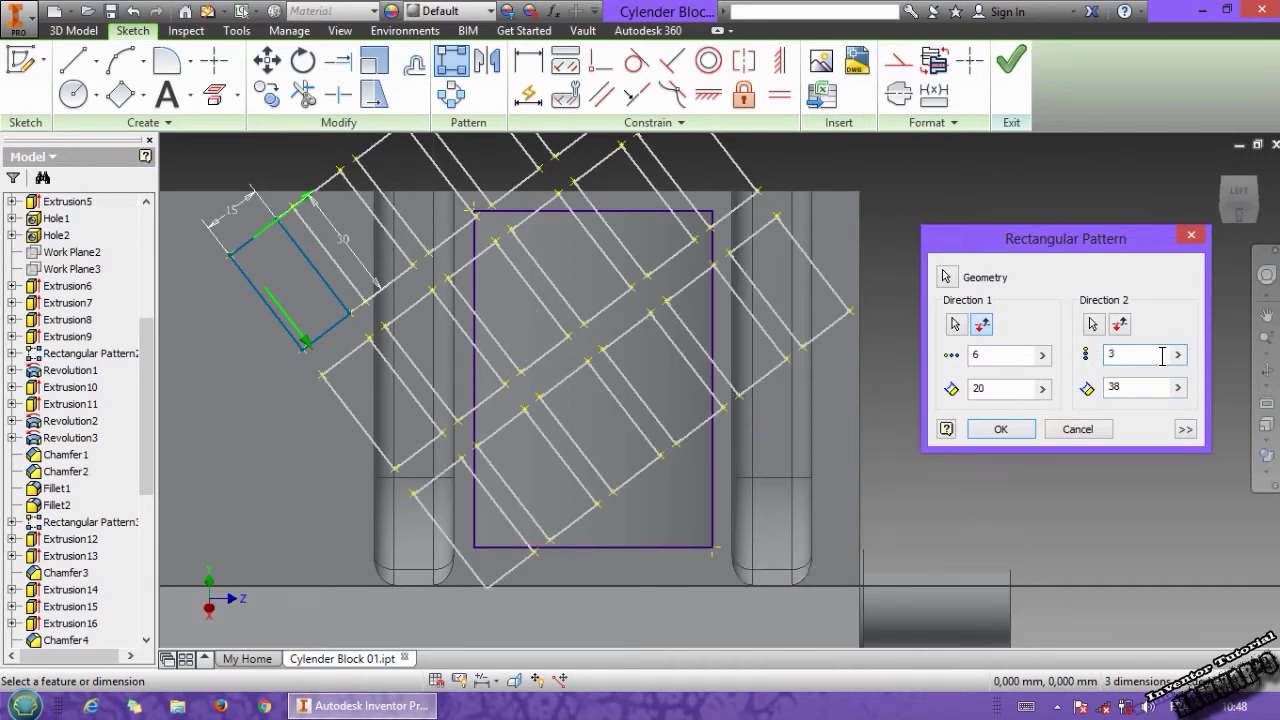
text(4)
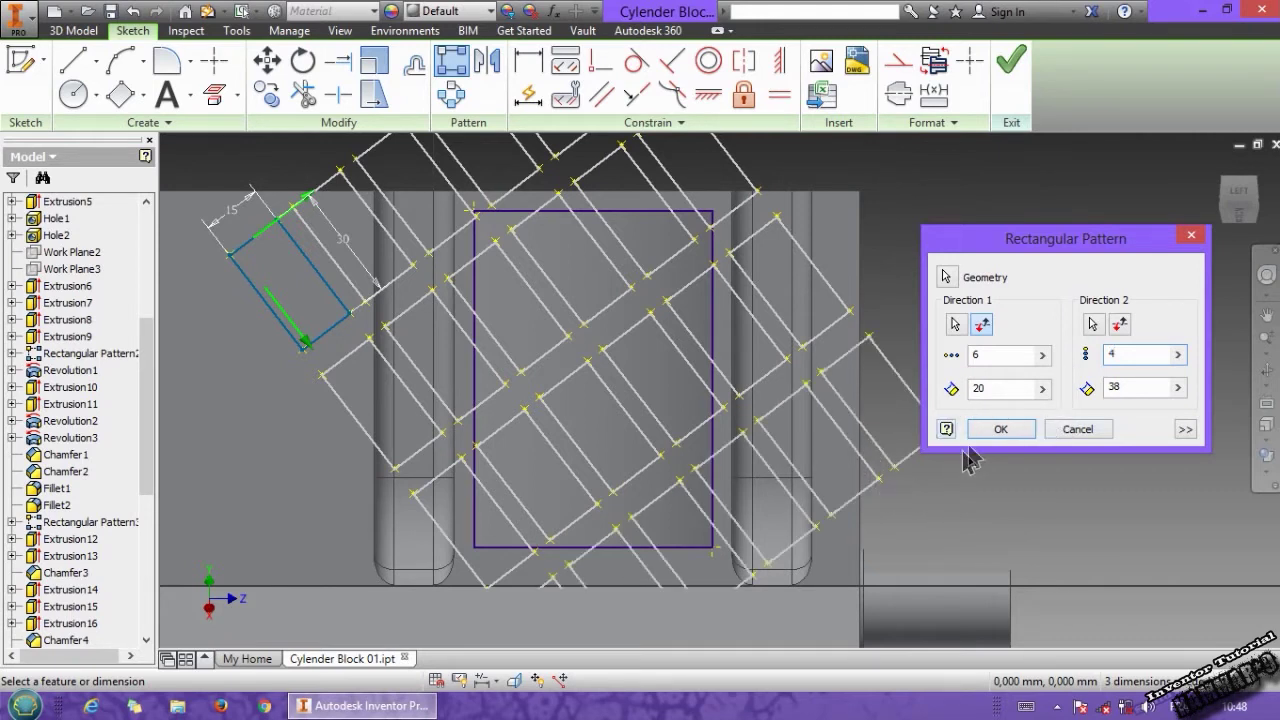
click(1183, 429)
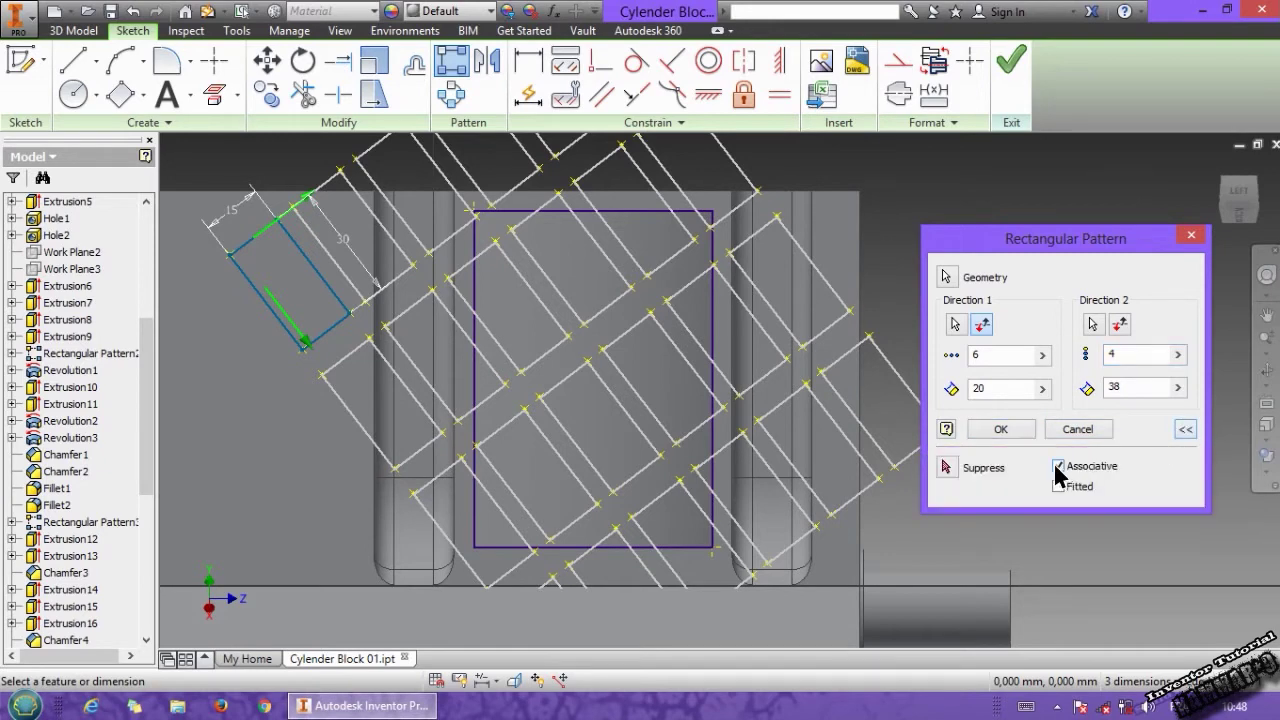
click(1011, 428)
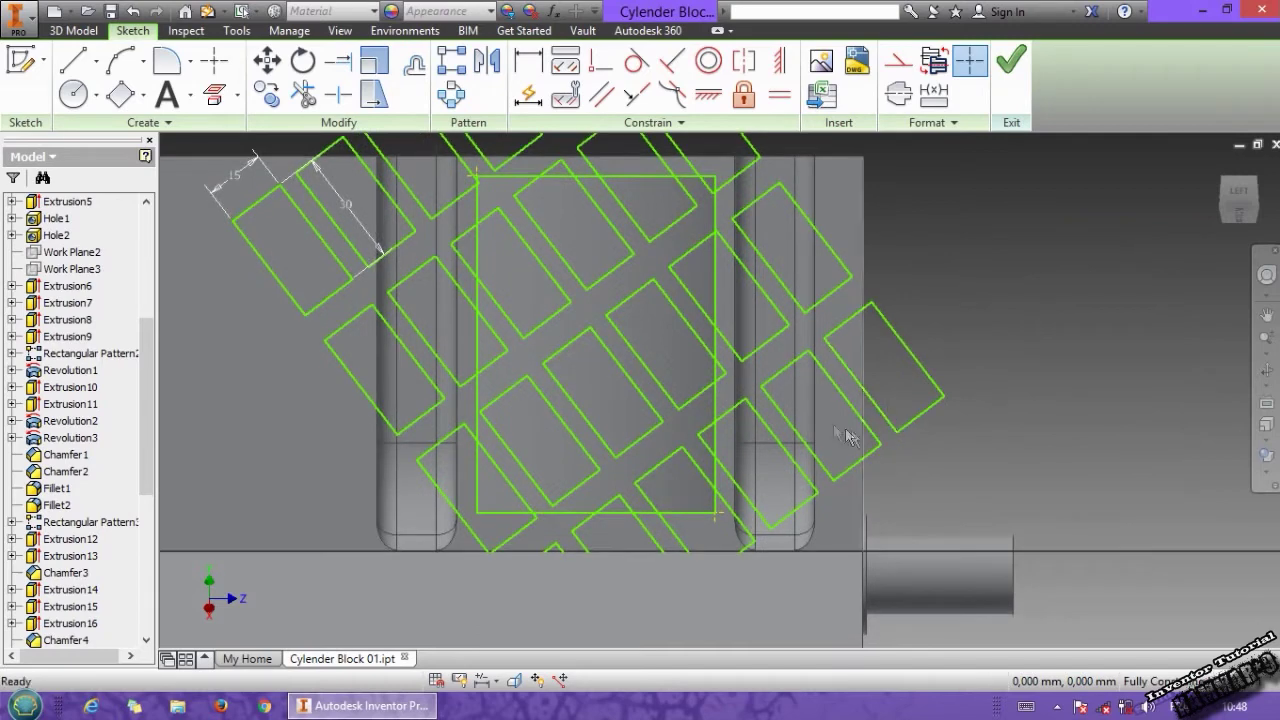
- Trim the tilted pattern lines where they cross the left edge, the top edge and the upper right edge of the cutout rectangle
middle_drag(779, 365, 783, 431)
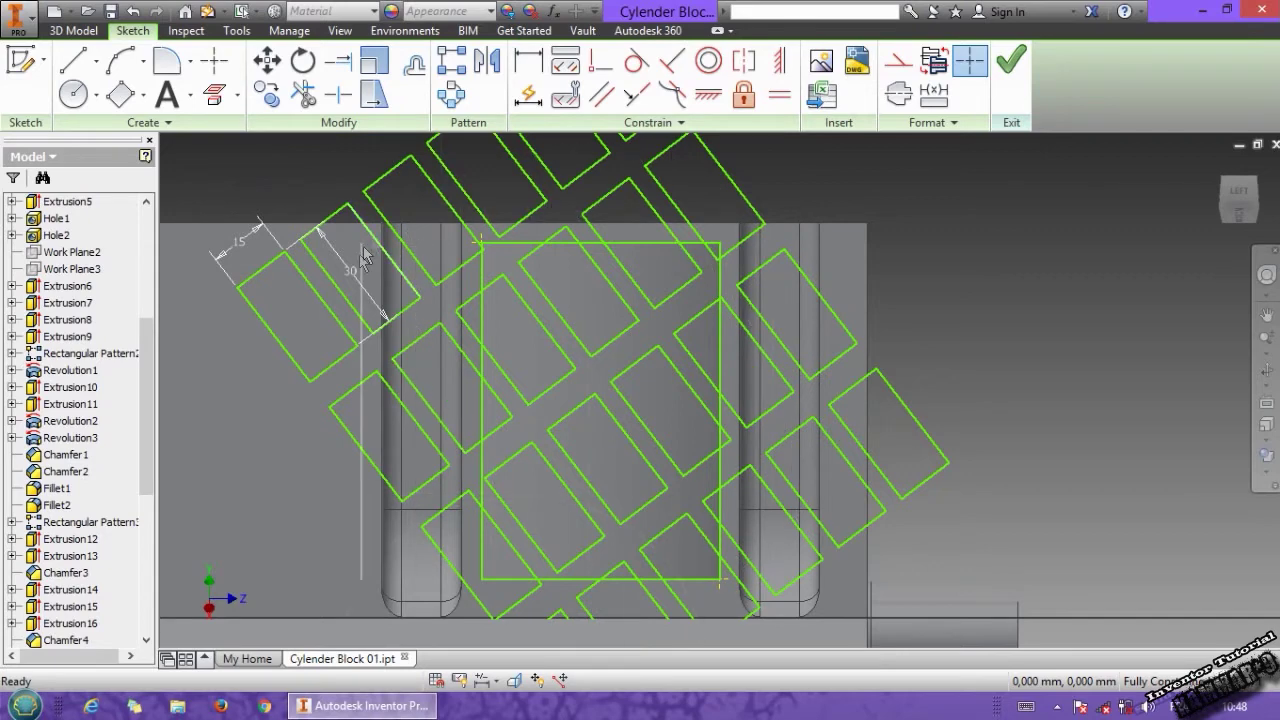
middle_drag(576, 465, 586, 452)
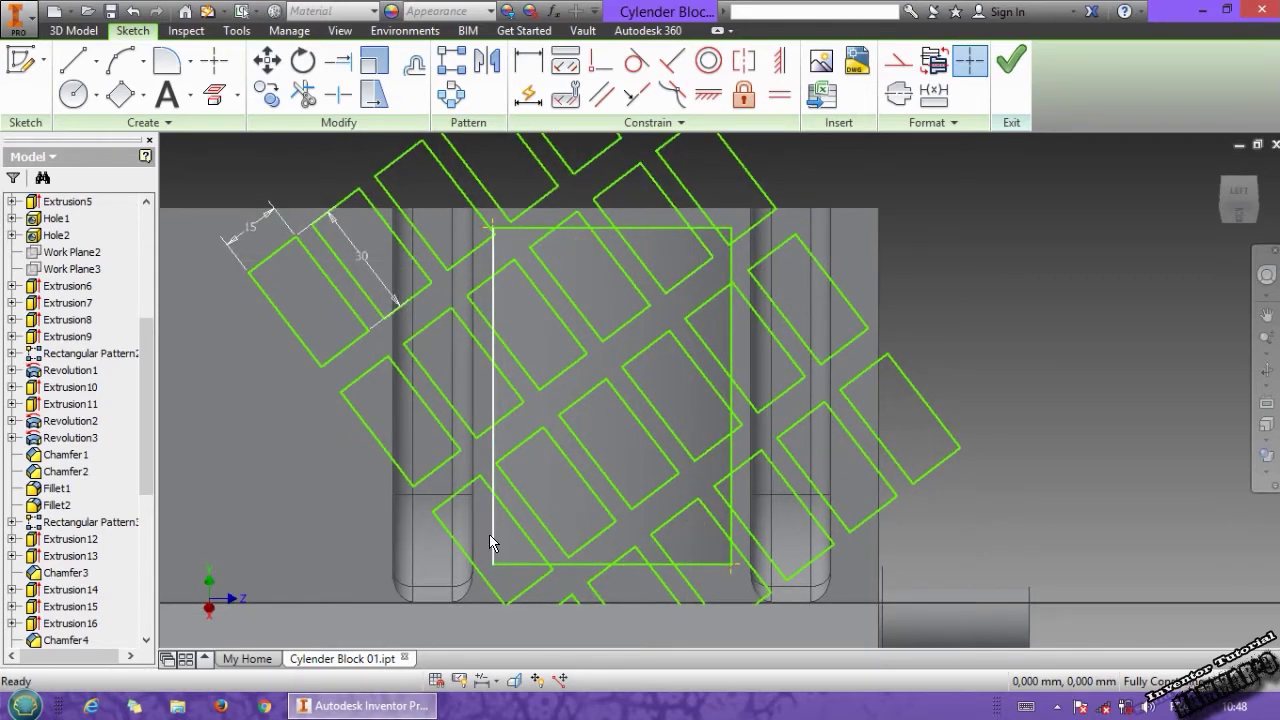
click(306, 102)
scroll(499, 492, up, 3)
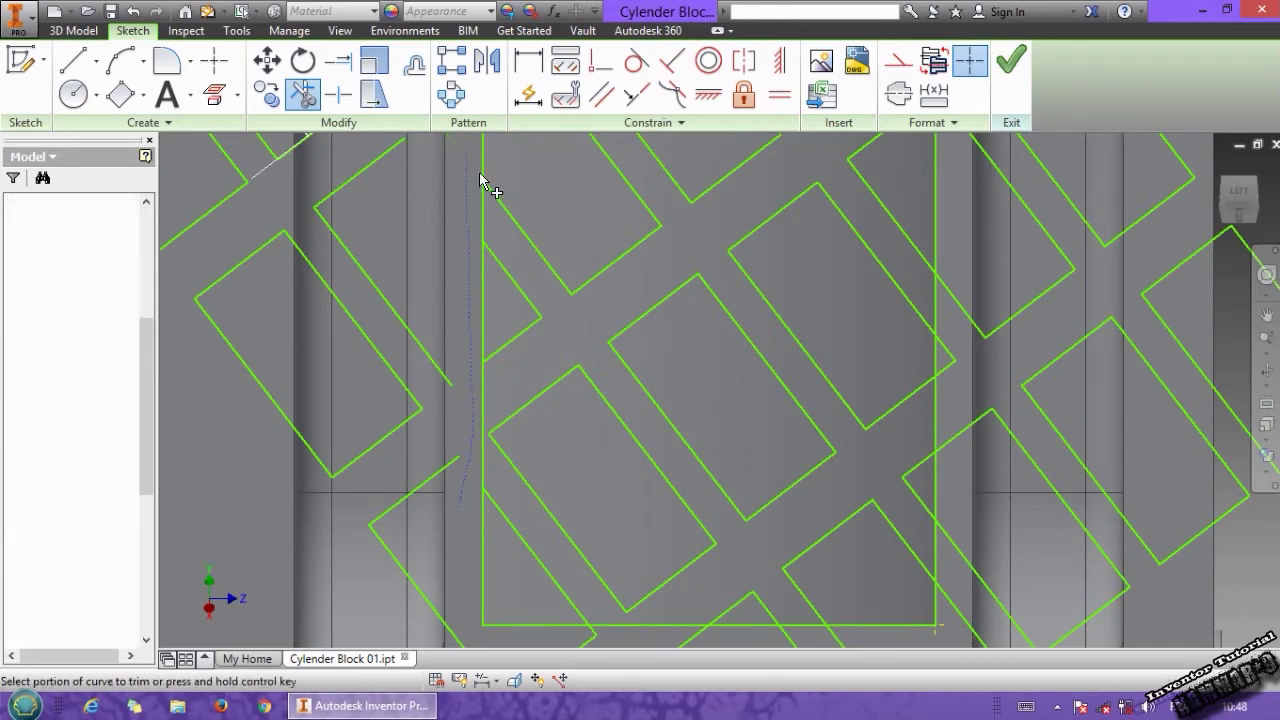
middle_drag(480, 186, 480, 529)
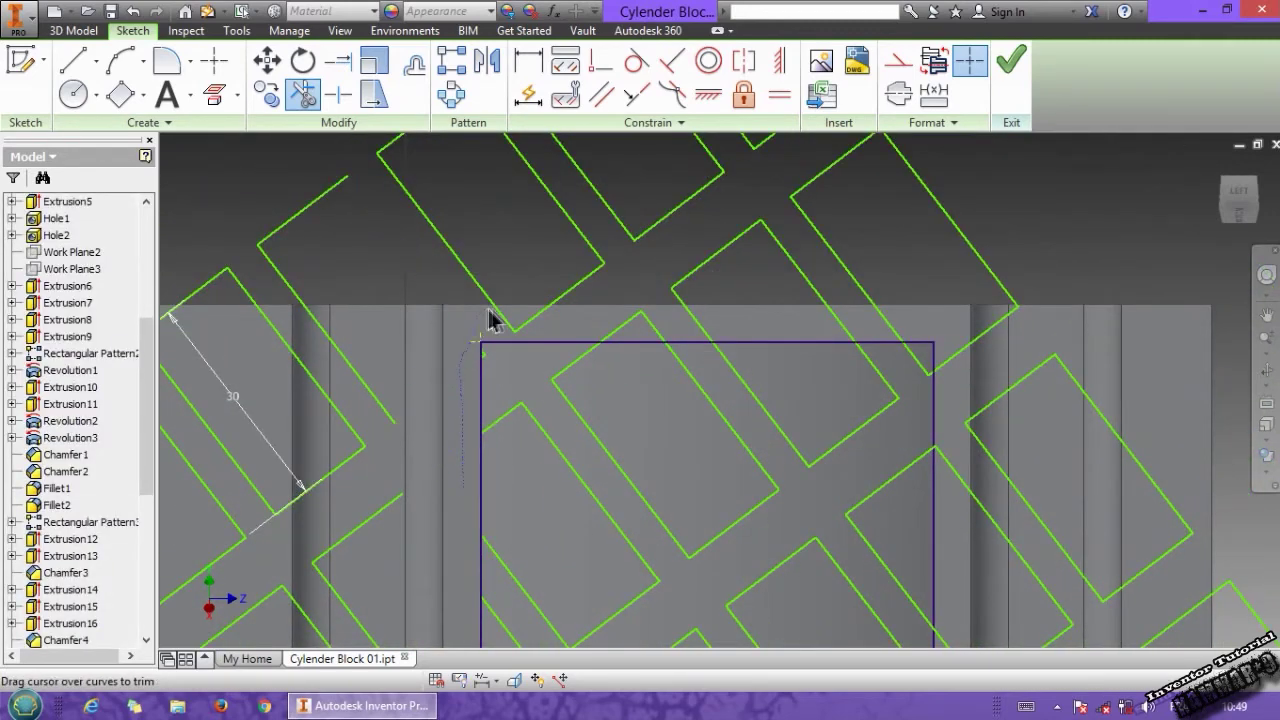
drag(490, 314, 560, 314)
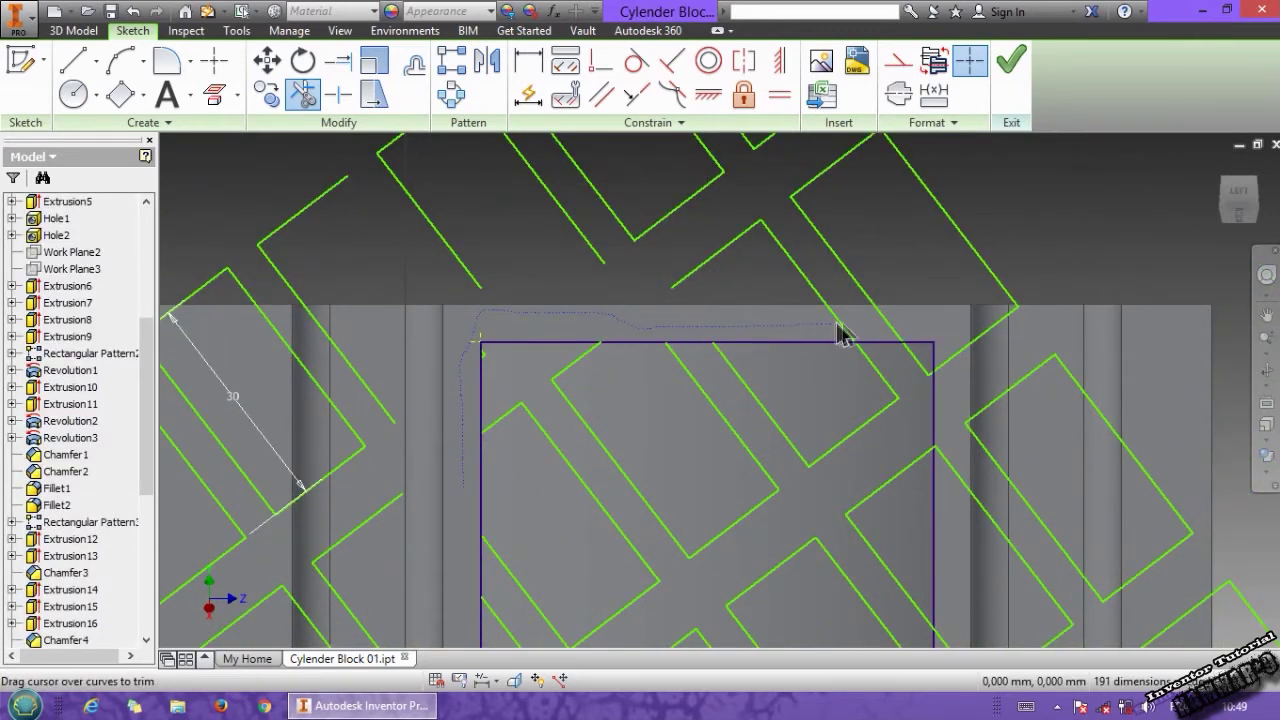
drag(953, 530, 871, 500)
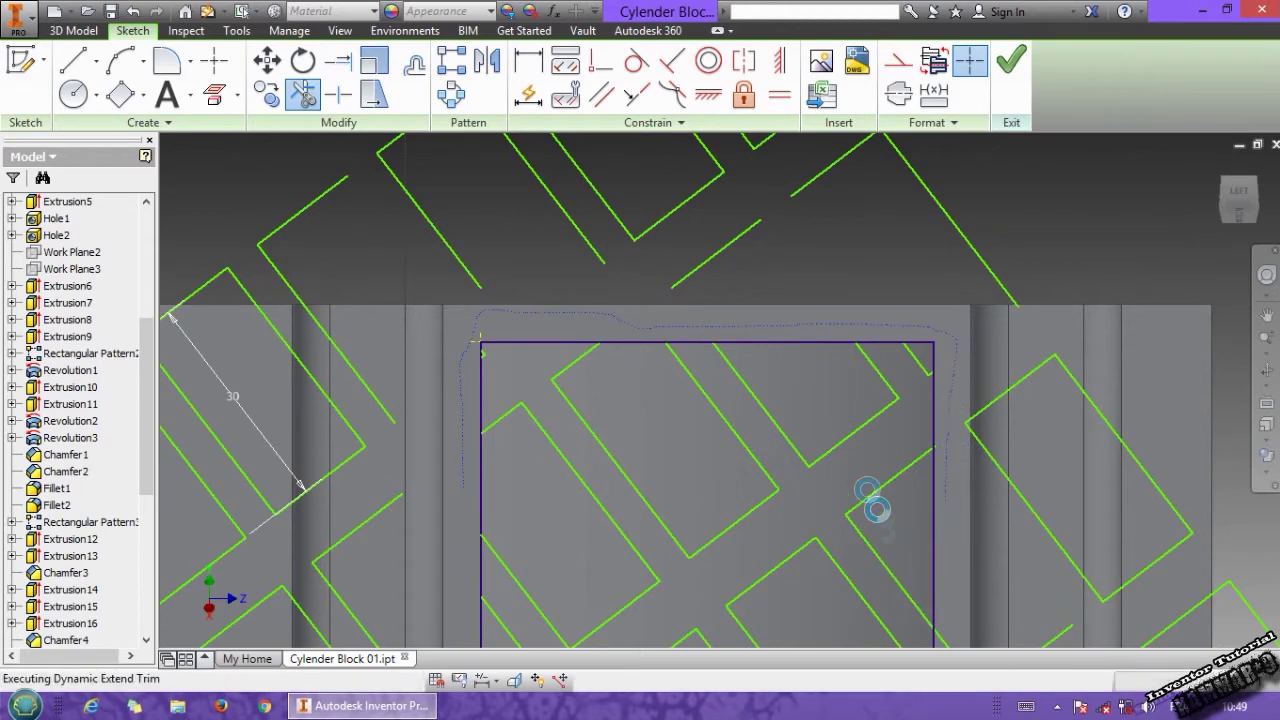
- Trim the pattern lines crossing the rest of the cutout rectangle's right edge and its bottom edge, then finish trimming
middle_drag(871, 500, 766, 329)
drag(815, 370, 790, 435)
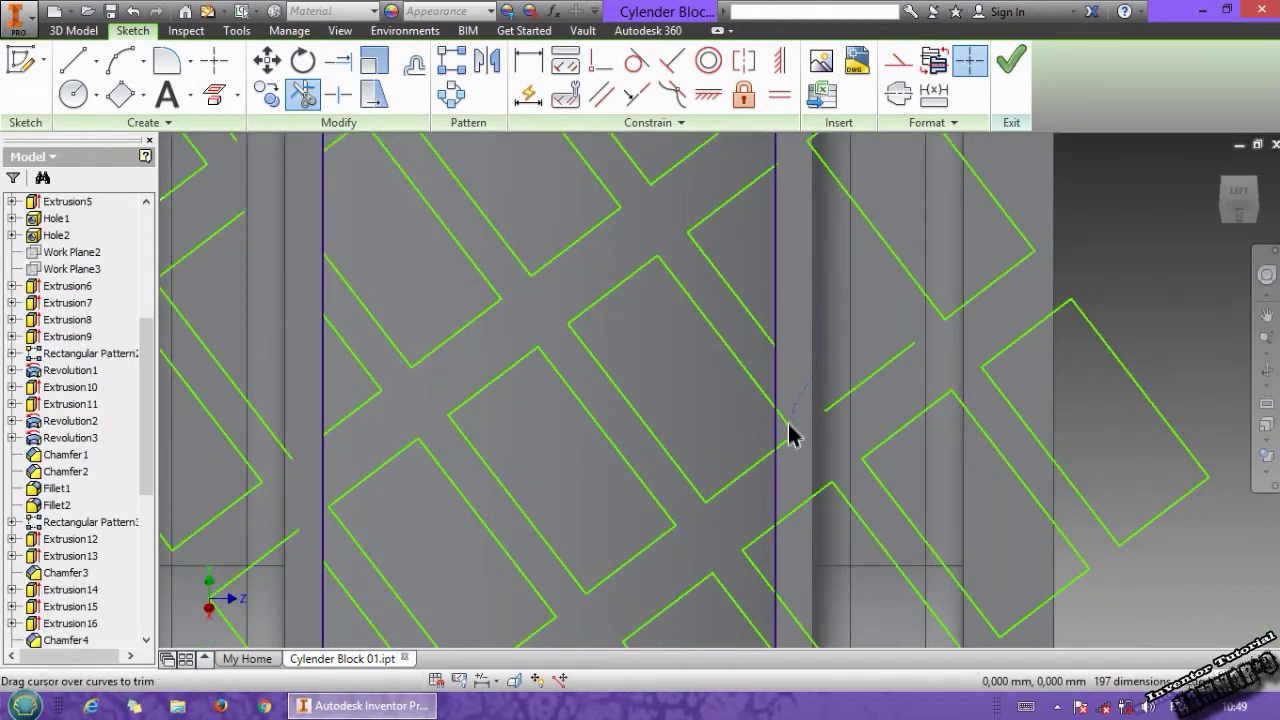
drag(785, 617, 785, 617)
middle_drag(785, 617, 800, 378)
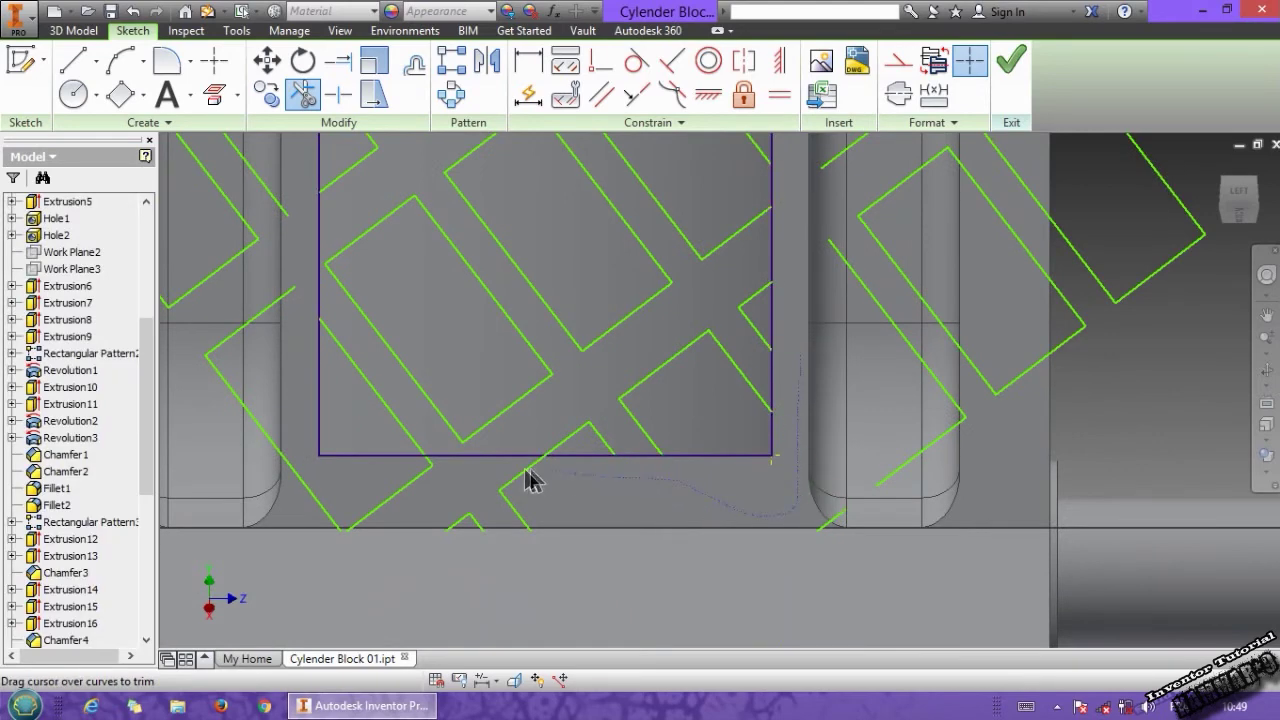
drag(405, 483, 340, 482)
drag(419, 484, 420, 470)
scroll(420, 468, up, 4)
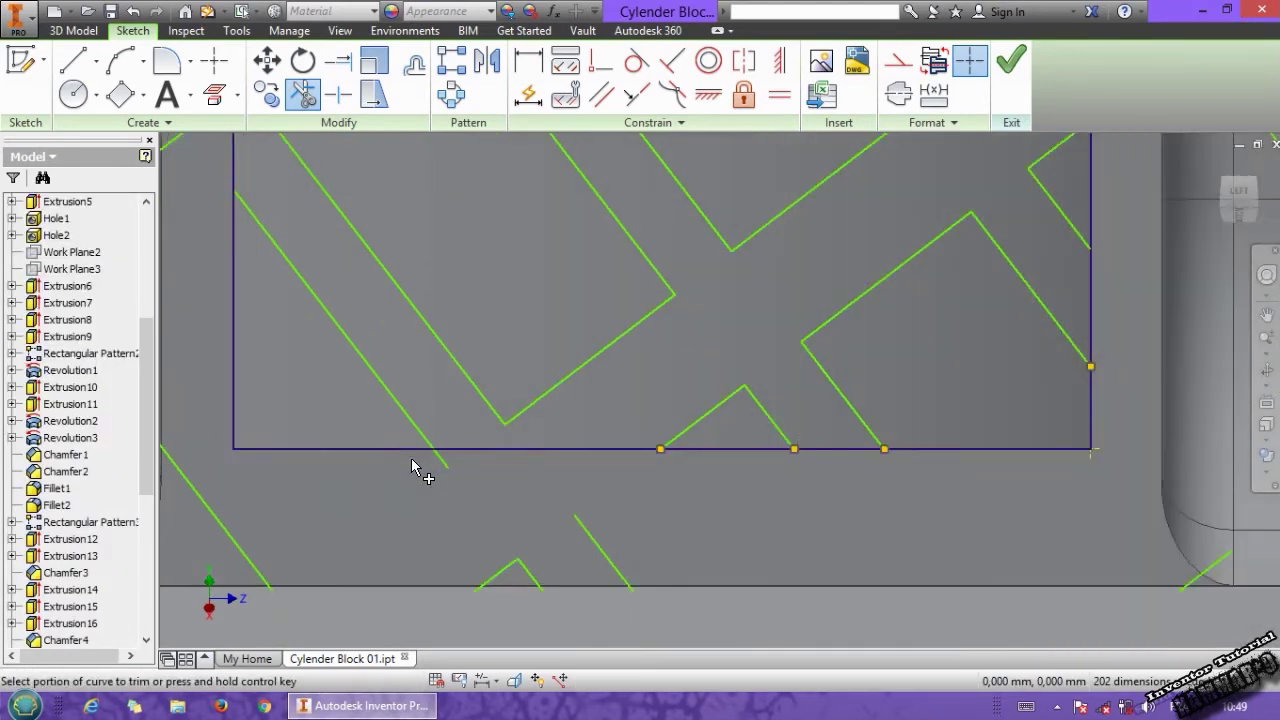
scroll(520, 470, down, 5)
scroll(526, 492, down, 2)
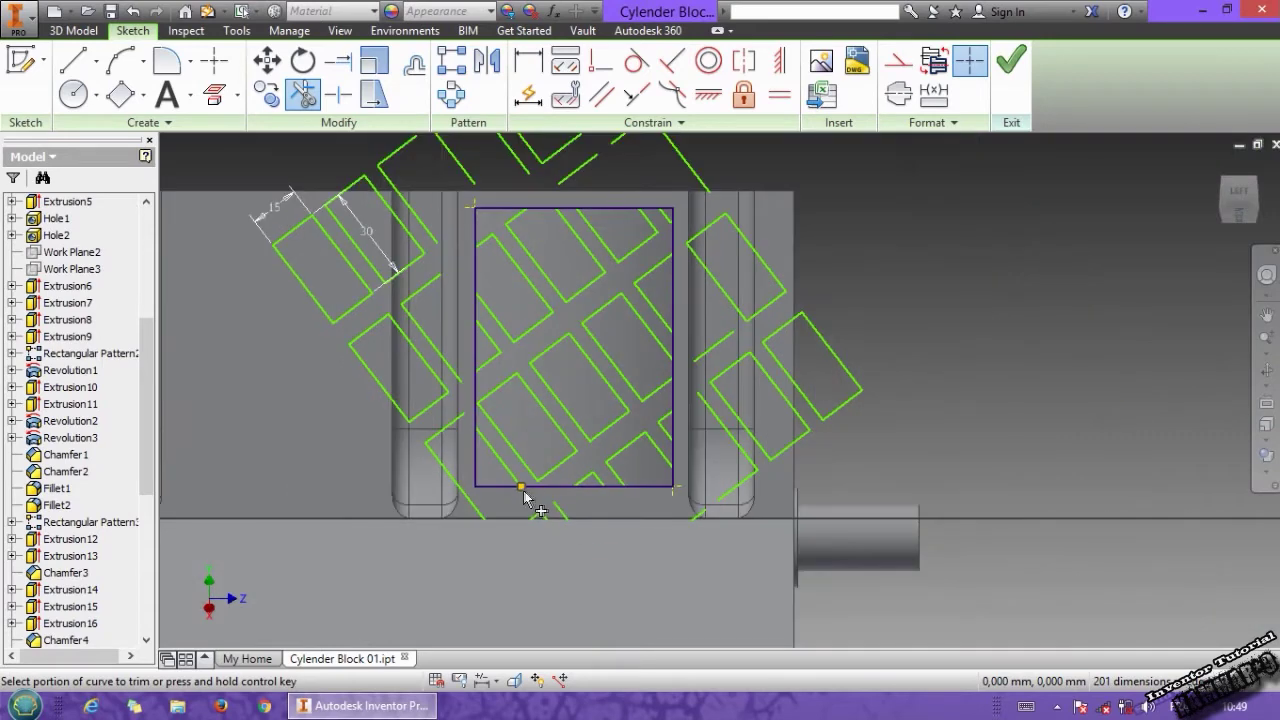
mouse_move(505, 504)
mouse_down()
mouse_move(421, 500)
mouse_move(431, 507)
mouse_up()
right_drag(360, 494, 590, 515)
- Switch the display to Wireframe and delete the leftover pattern lines below and to the right of the cutout rectangle
click(1264, 486)
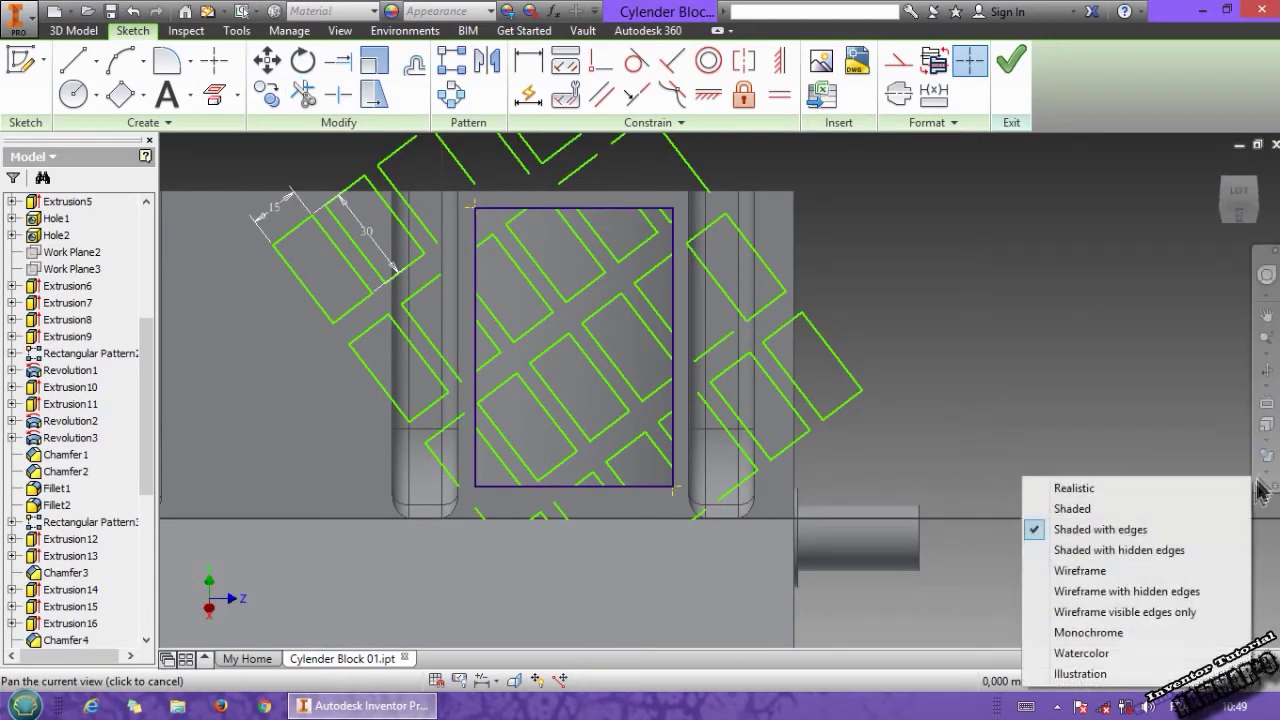
click(1134, 576)
mouse_move(387, 492)
mouse_down()
mouse_move(572, 606)
mouse_move(810, 664)
mouse_move(797, 644)
mouse_up()
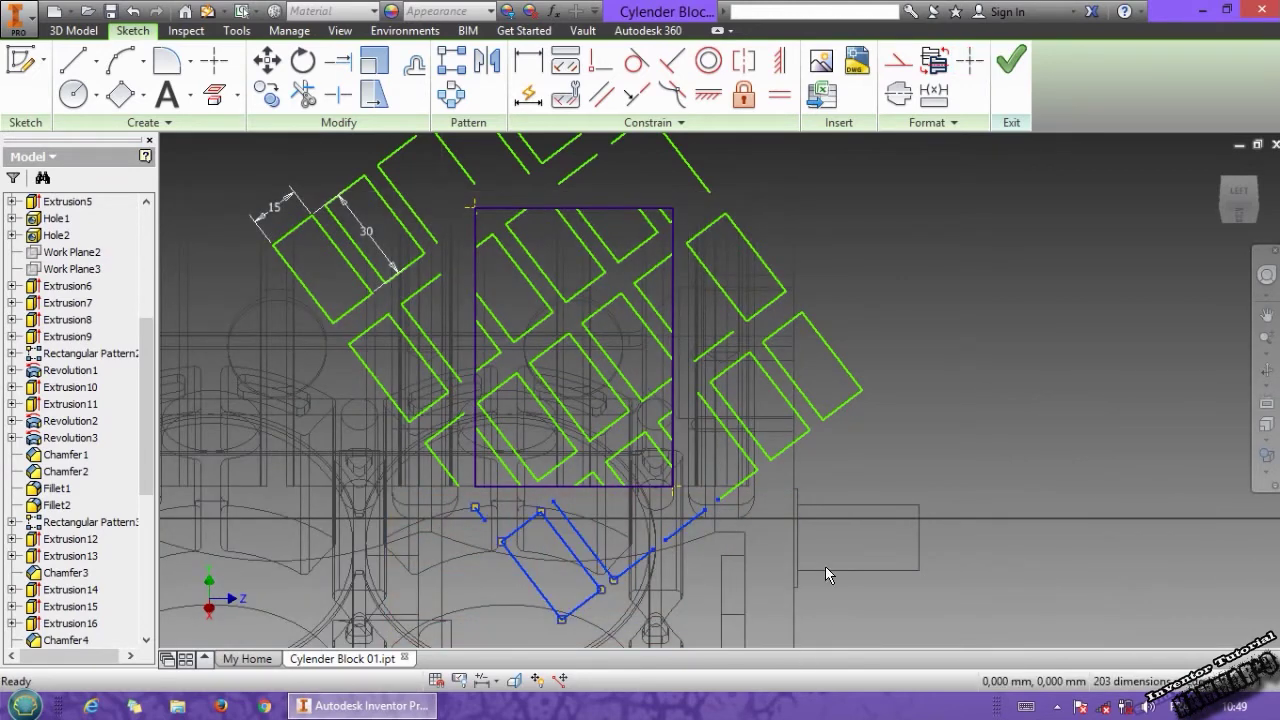
key(Delete)
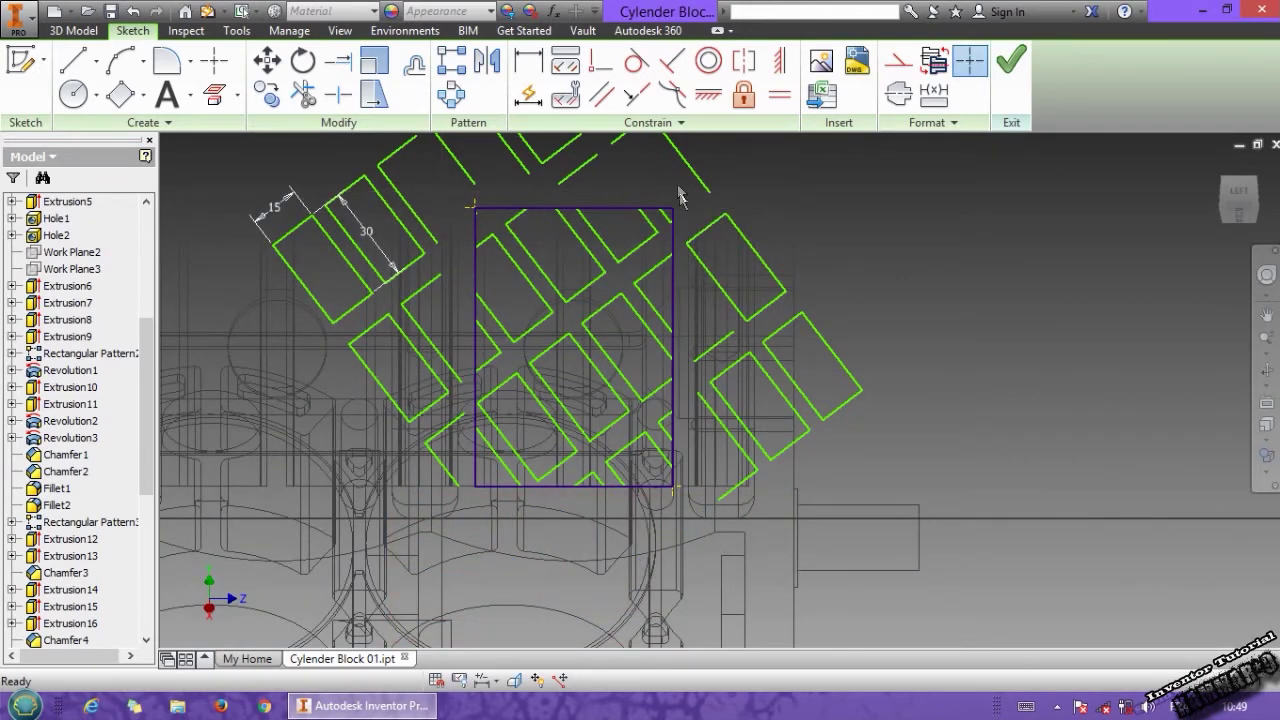
mouse_move(679, 196)
mouse_down()
mouse_move(847, 546)
mouse_move(881, 576)
mouse_up()
key(Delete)
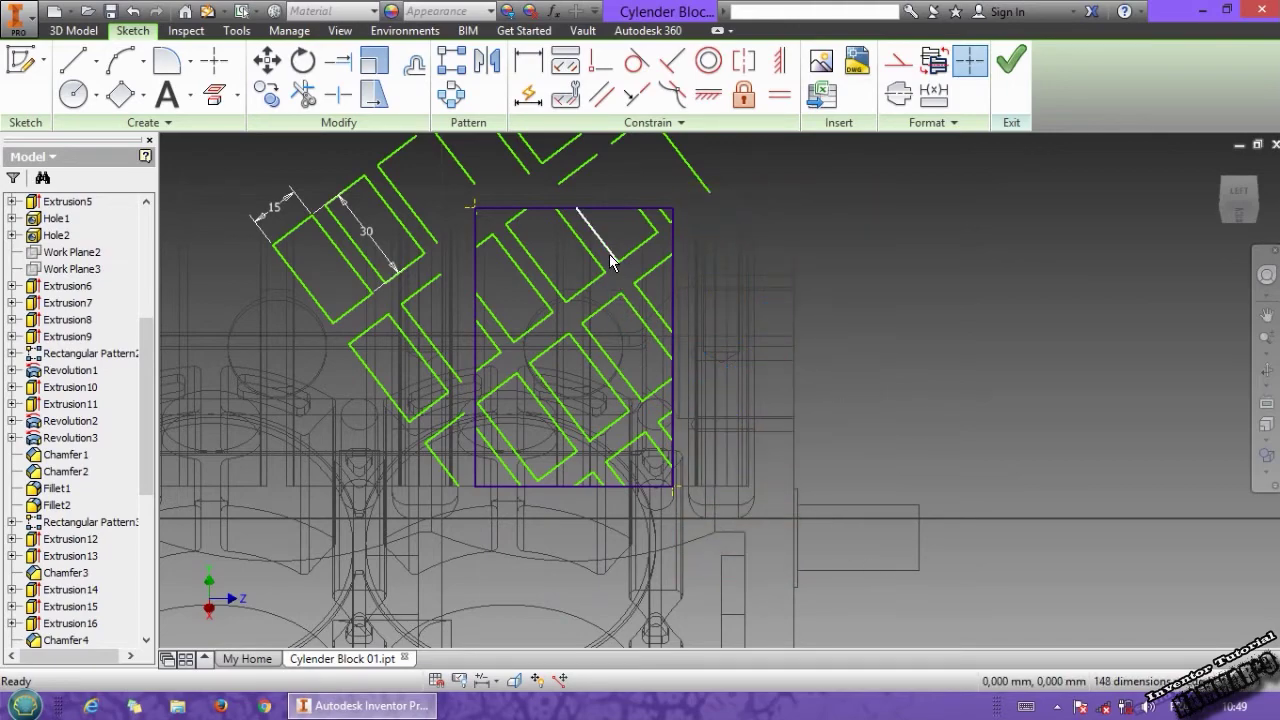
- Delete the leftover pattern lines above and to the left of the cutout rectangle, including the dimensioned source rectangle
middle_drag(609, 256, 641, 439)
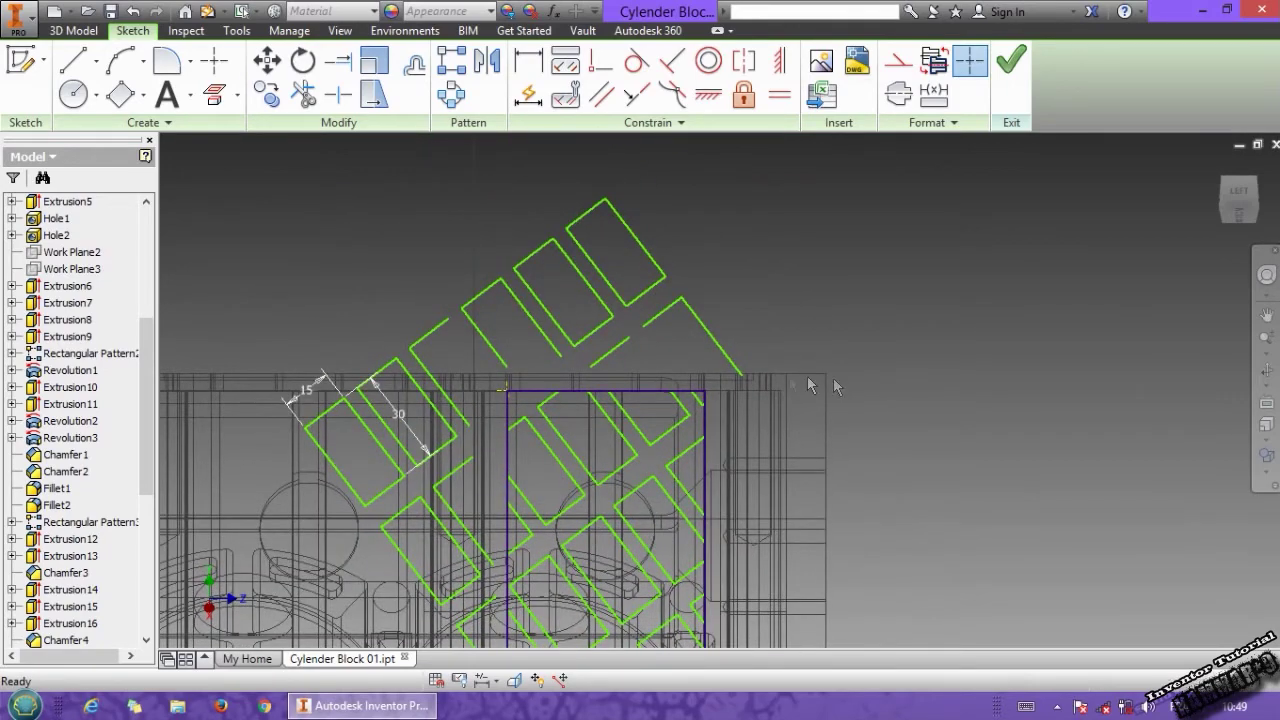
drag(838, 386, 331, 192)
key(Delete)
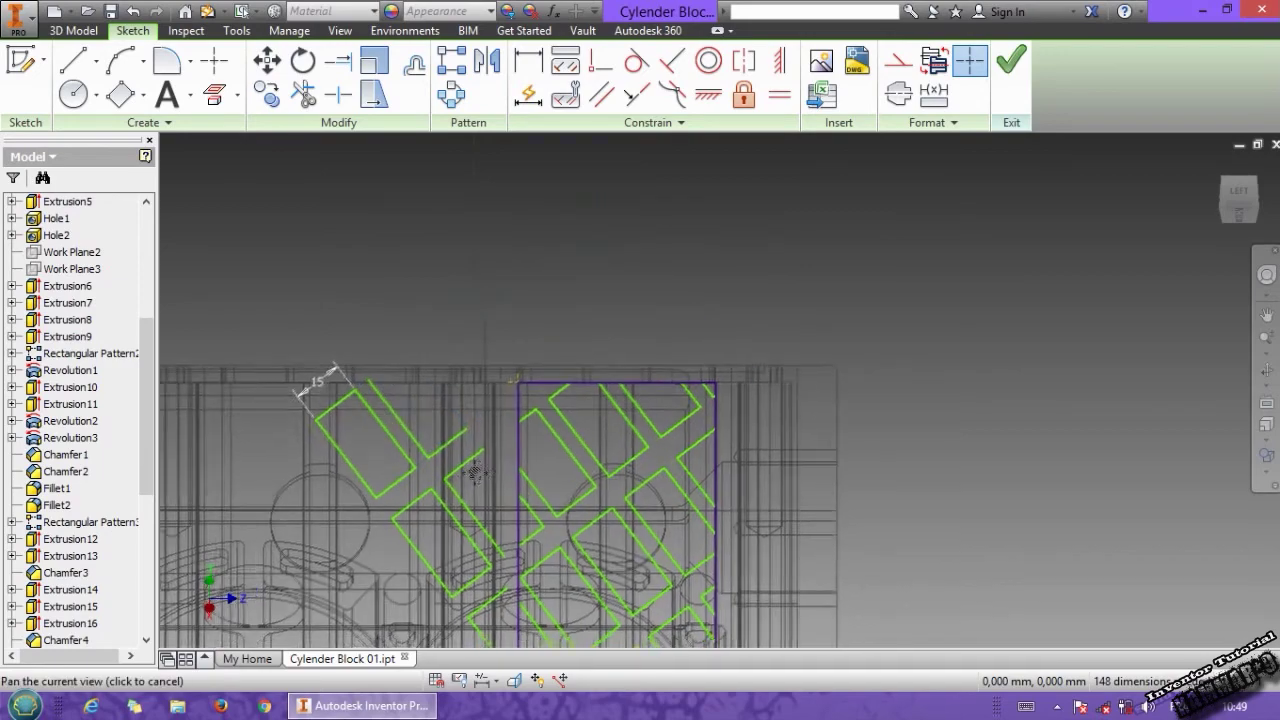
middle_drag(501, 339, 611, 226)
drag(608, 225, 391, 617)
key(Delete)
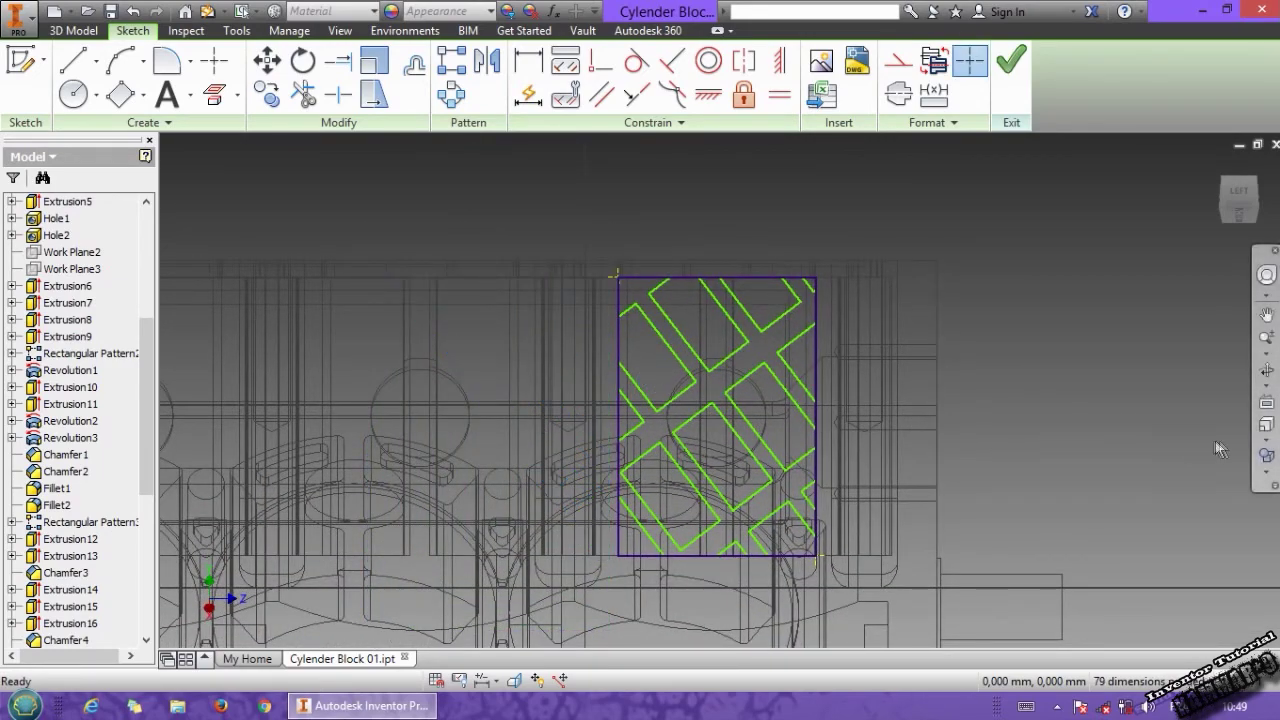
- Set the display back to Shaded with edges
click(1255, 472)
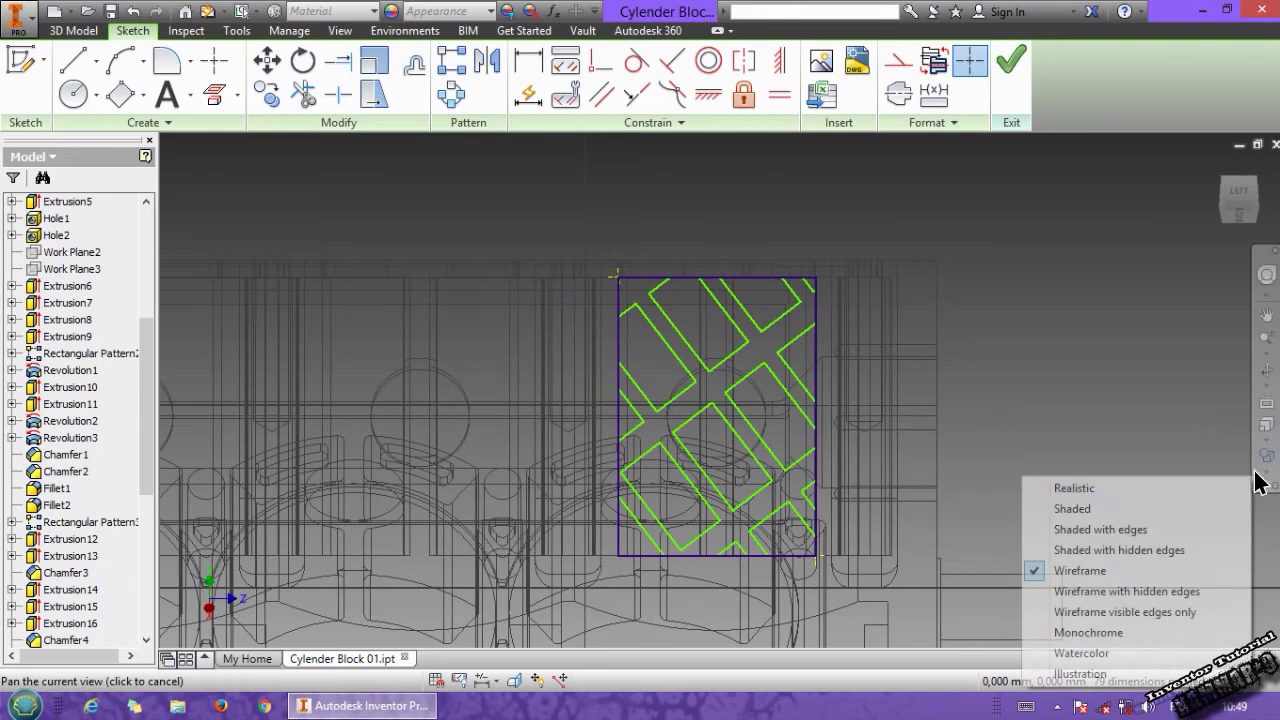
click(1100, 529)
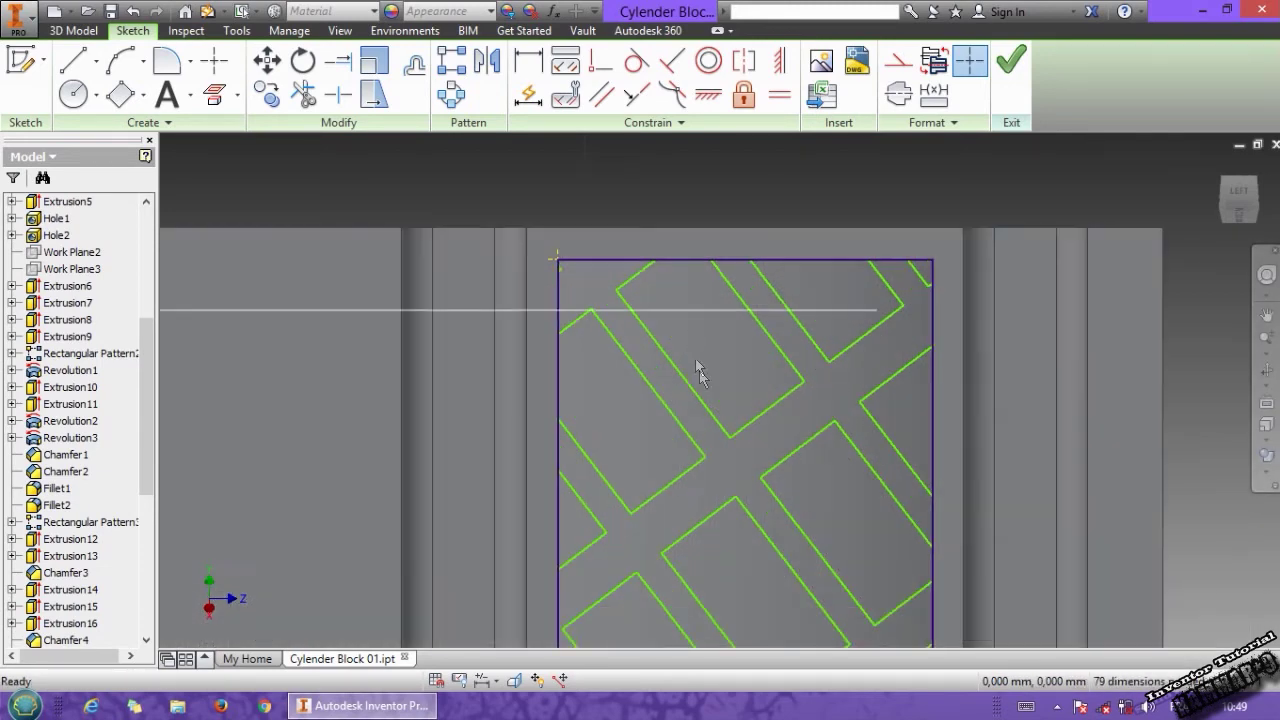
scroll(700, 370, up, 3)
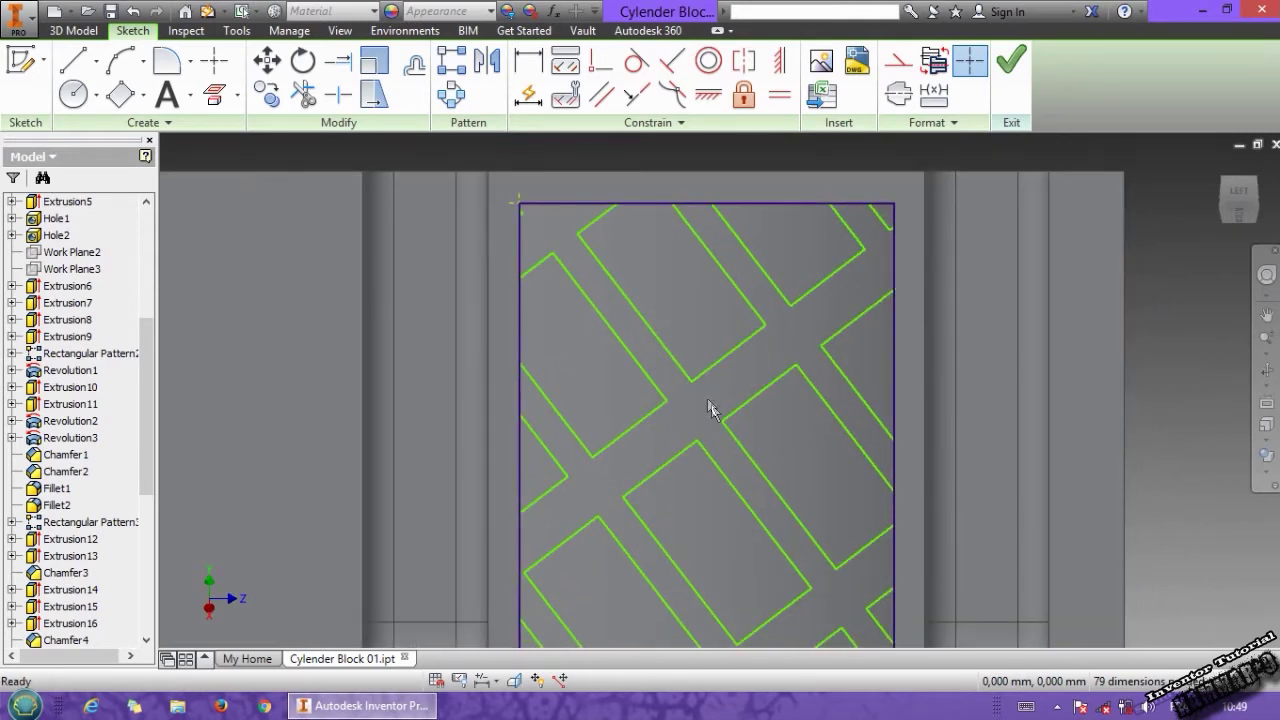
mouse_move(727, 432)
middle_down()
mouse_move(711, 388)
mouse_move(731, 330)
middle_up()
scroll(733, 332, down, 3)
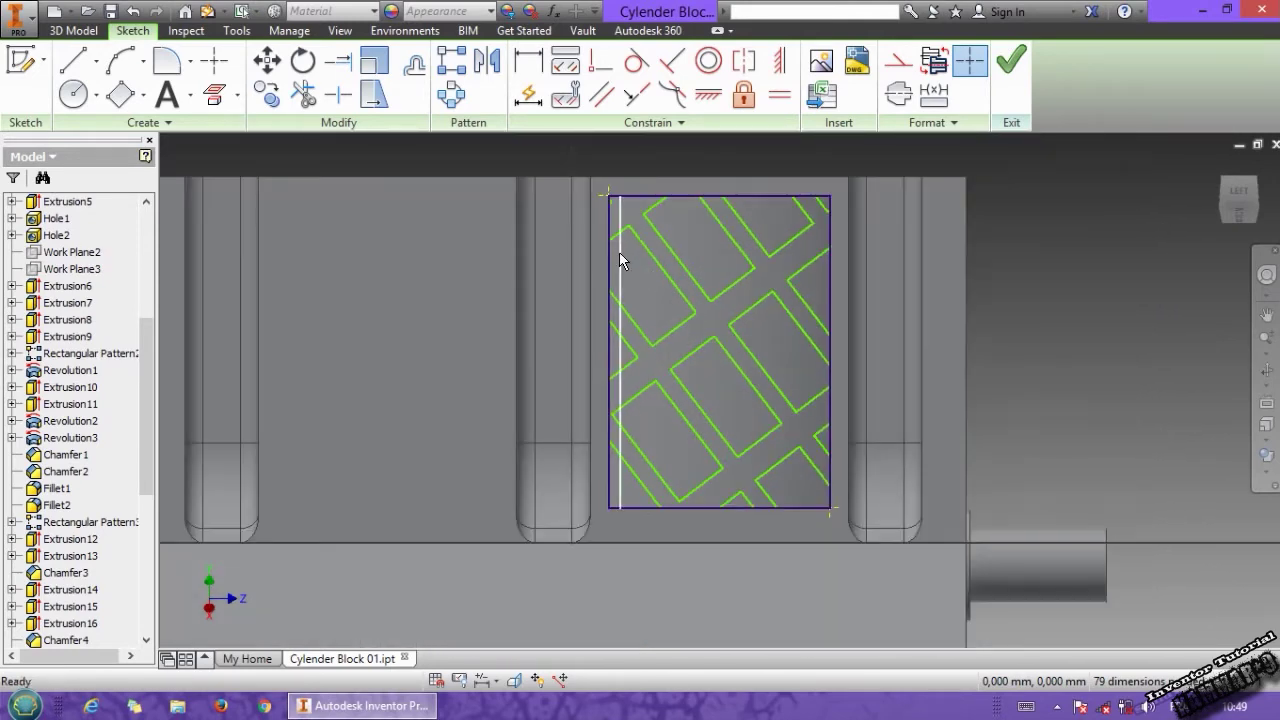
click(78, 31)
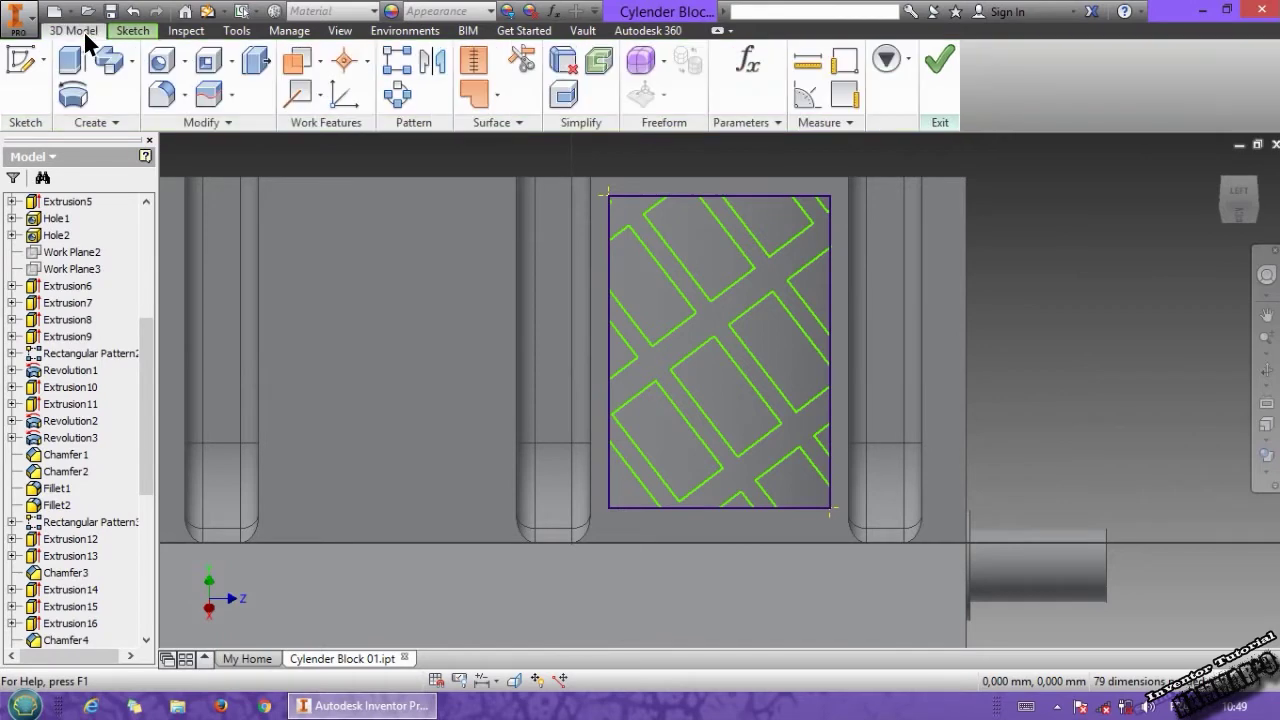
click(80, 60)
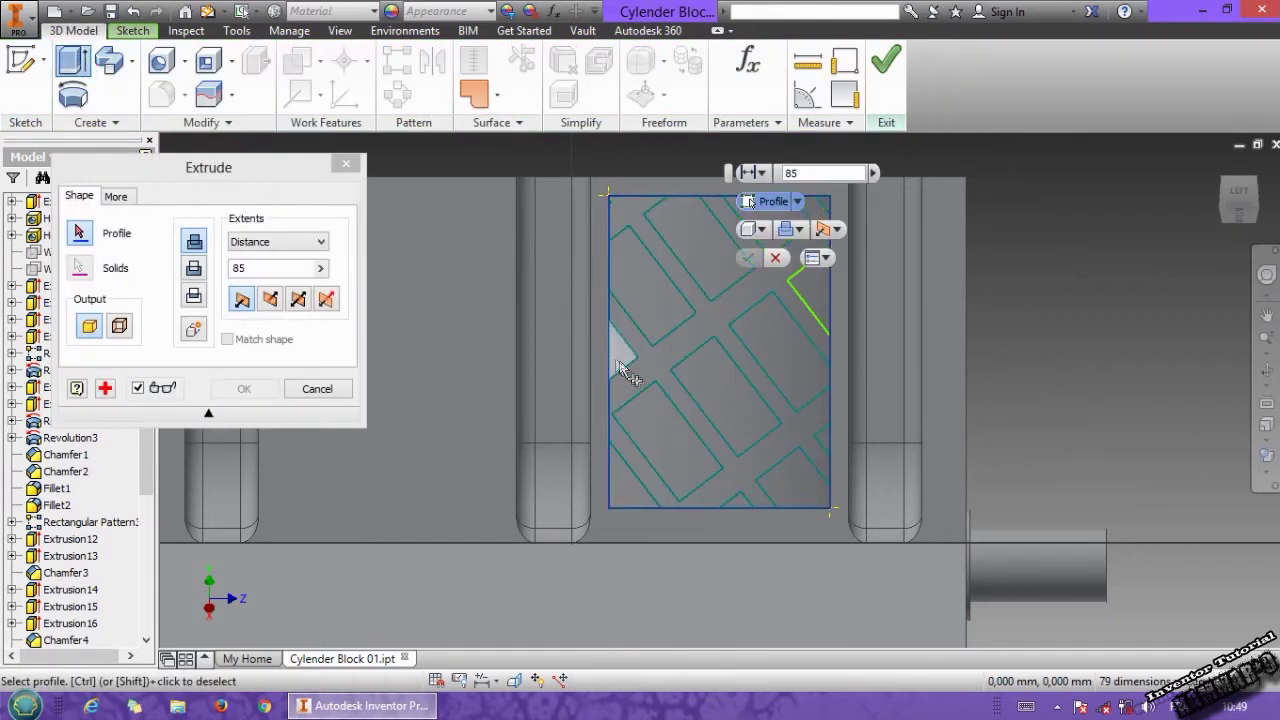
middle_drag(627, 377, 543, 420)
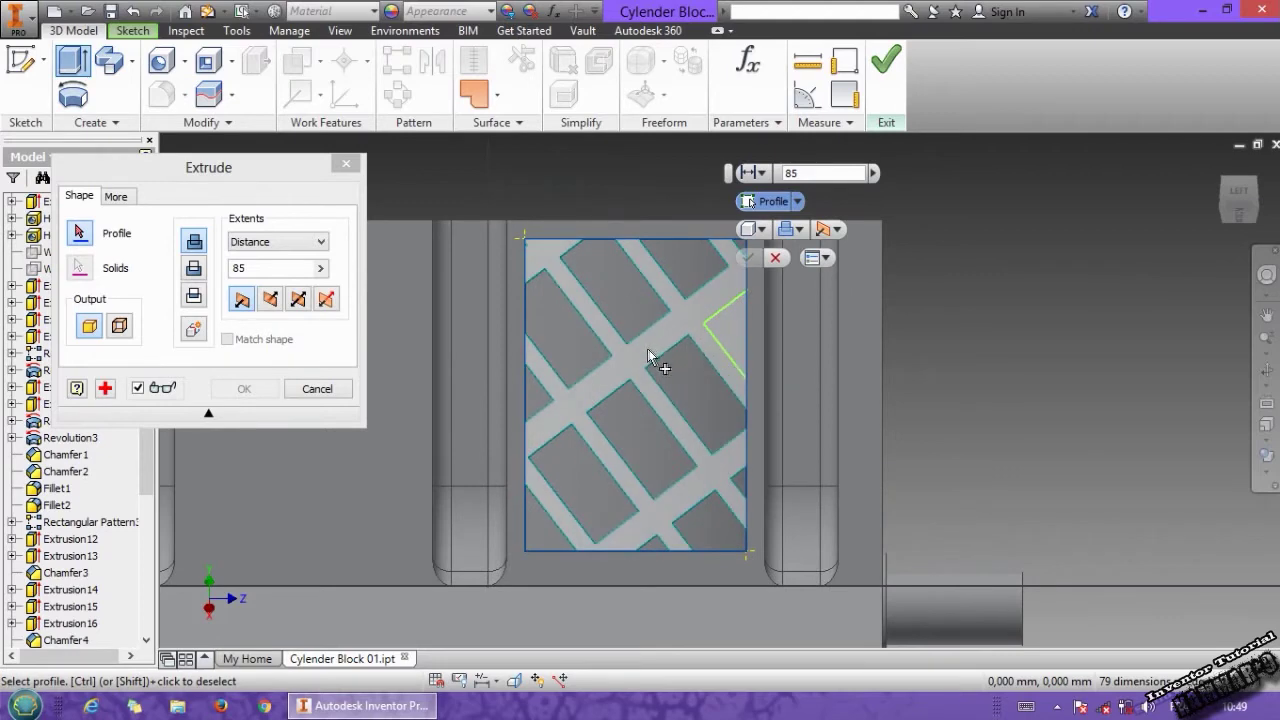
click(316, 389)
- Trim the cutout frame's top edge wherever a tilted rectangle meets it, including both frame segments enclosing the upper right corner piece
mouse_move(674, 386)
middle_down()
mouse_move(611, 444)
mouse_move(614, 420)
mouse_move(632, 440)
middle_up()
scroll(669, 390, down, 3)
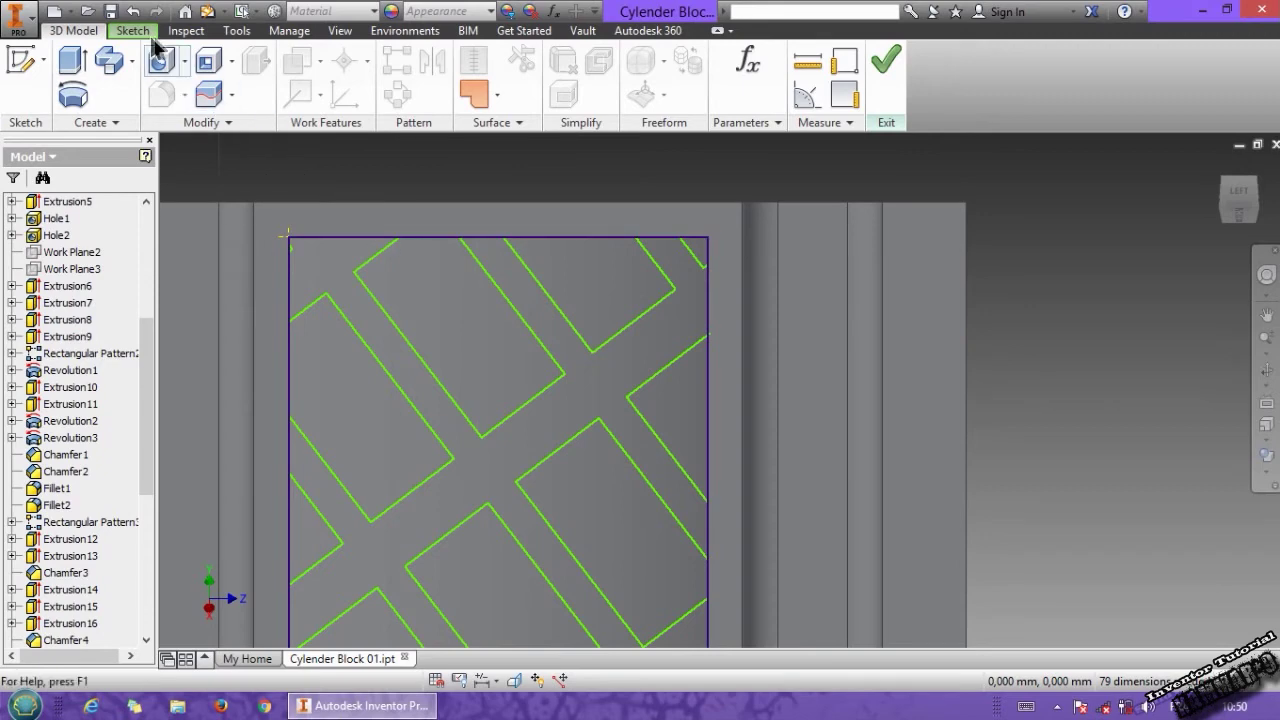
click(134, 31)
click(302, 94)
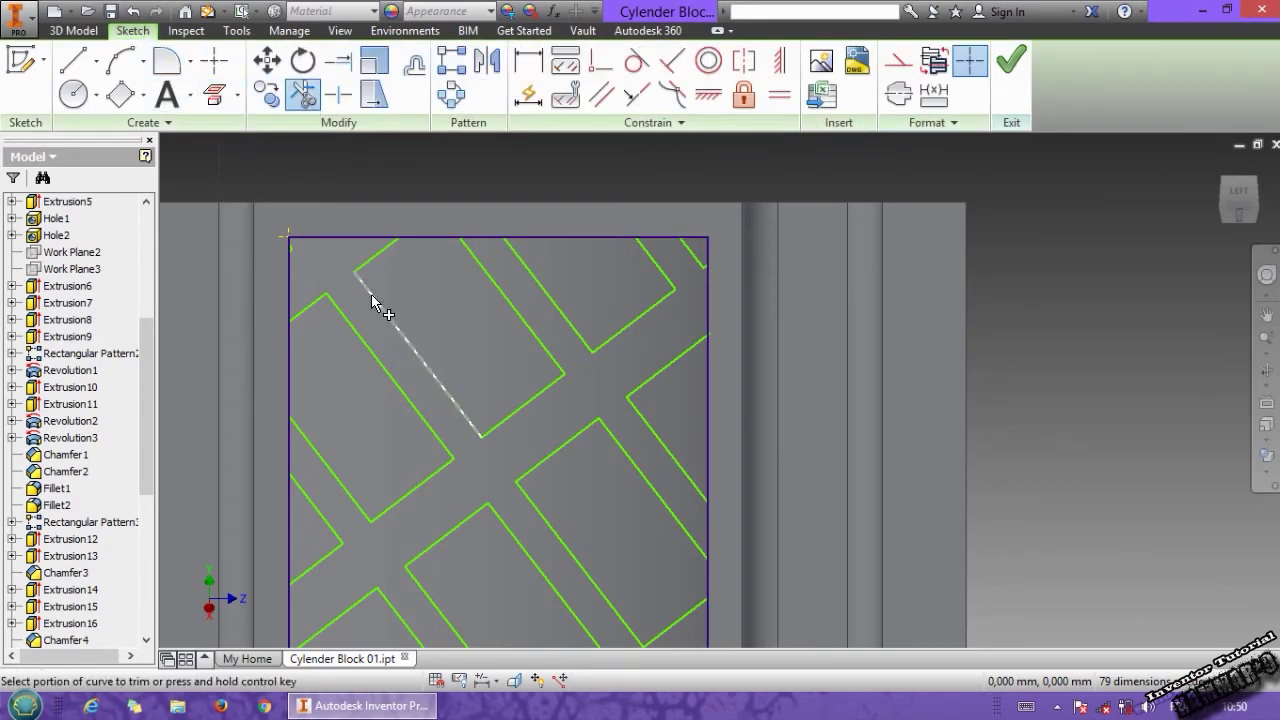
scroll(440, 340, down, 3)
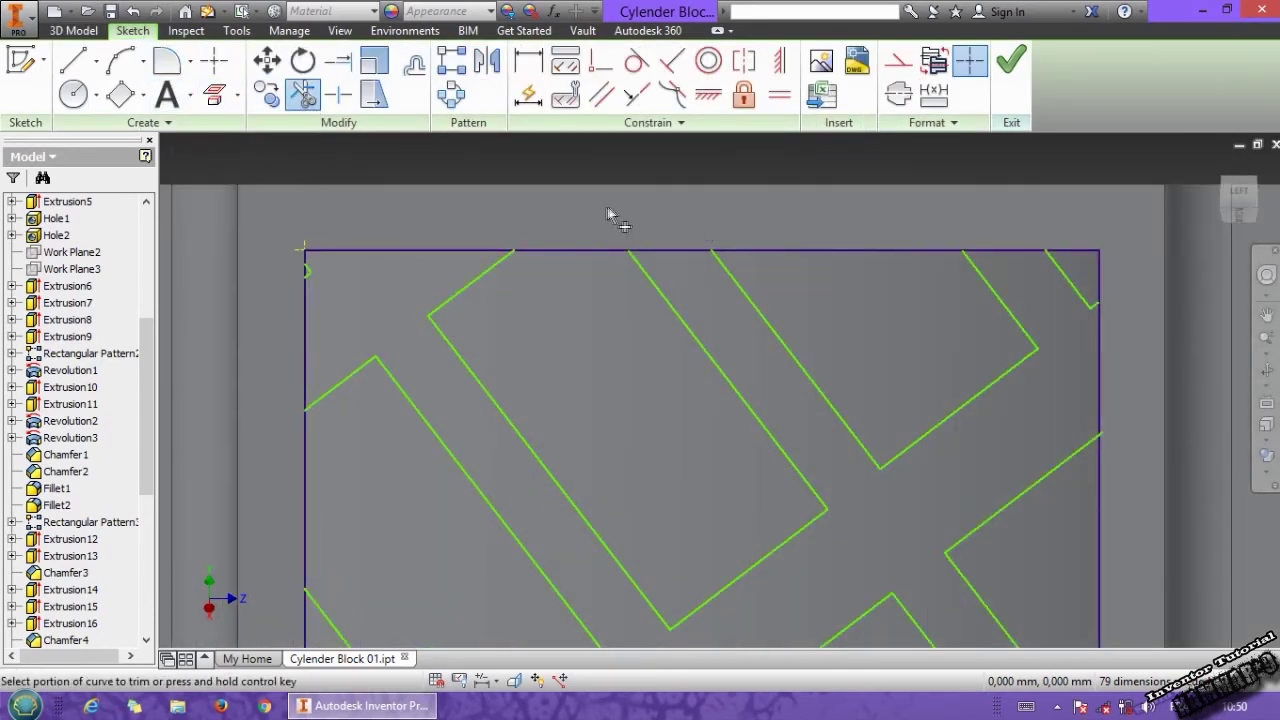
click(556, 249)
middle_drag(668, 327, 566, 334)
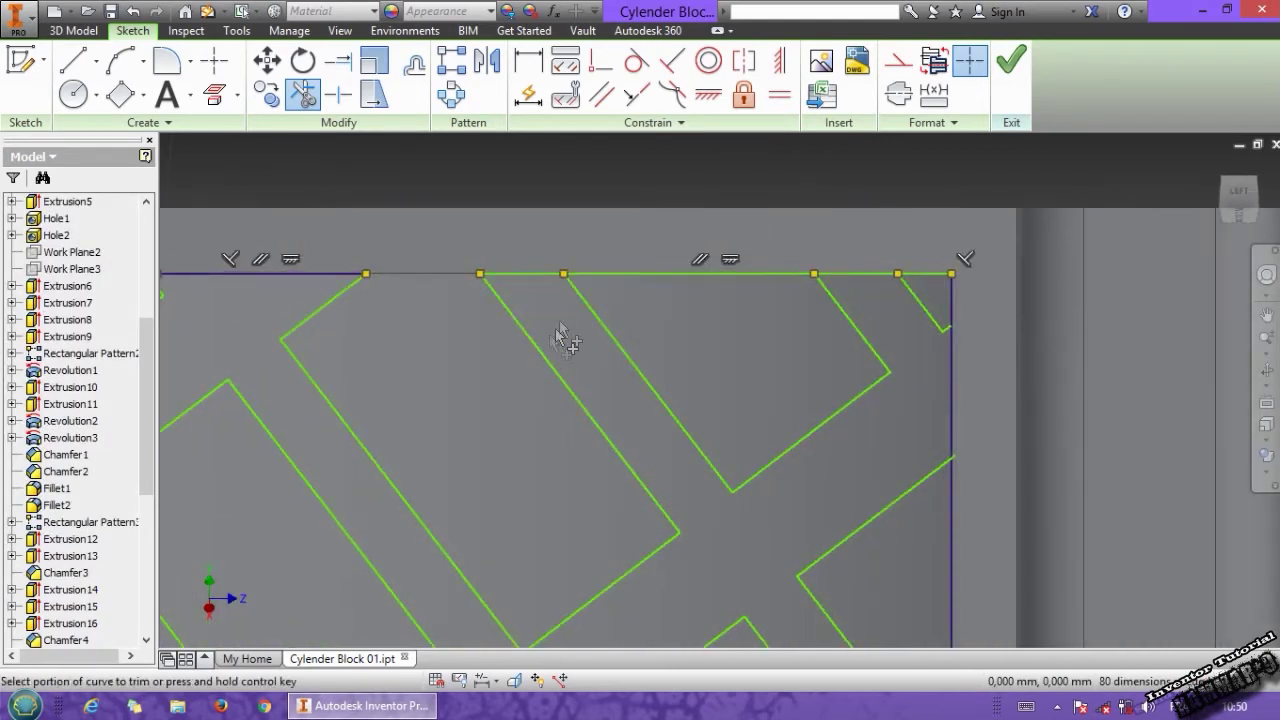
click(625, 270)
middle_drag(737, 349, 646, 318)
scroll(768, 265, down, 3)
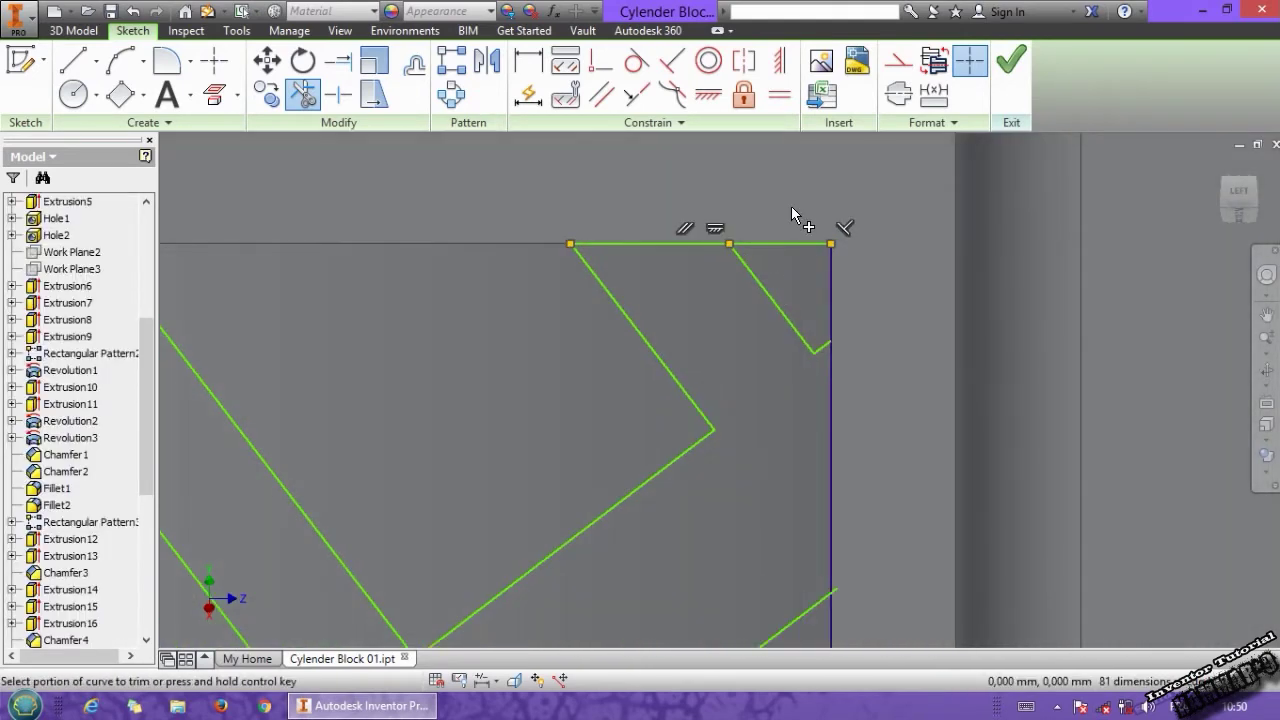
drag(794, 207, 795, 256)
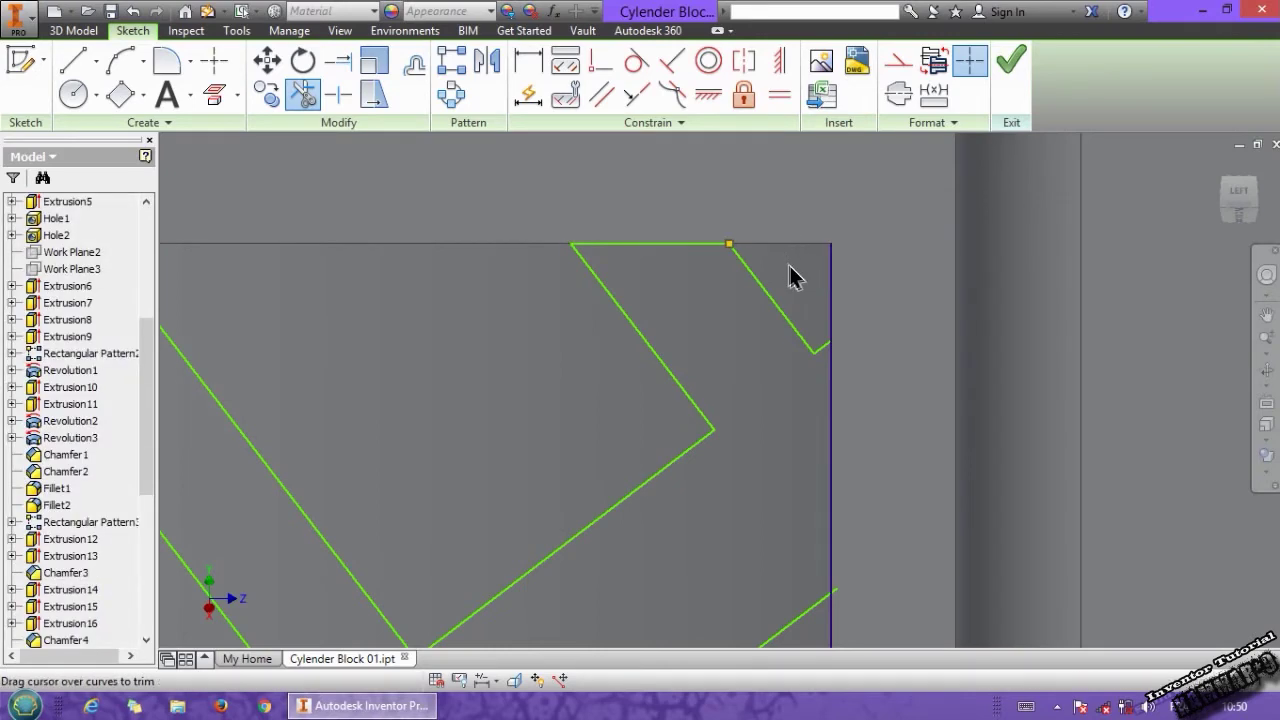
click(831, 296)
- Trim the cutout frame's right edge segments that close off the cut tilted rectangles, keeping the segments between them
mouse_move(855, 300)
middle_down()
mouse_move(776, 352)
mouse_move(686, 204)
middle_up()
drag(768, 484, 674, 518)
scroll(711, 428, down, 3)
click(727, 350)
scroll(731, 400, up, 4)
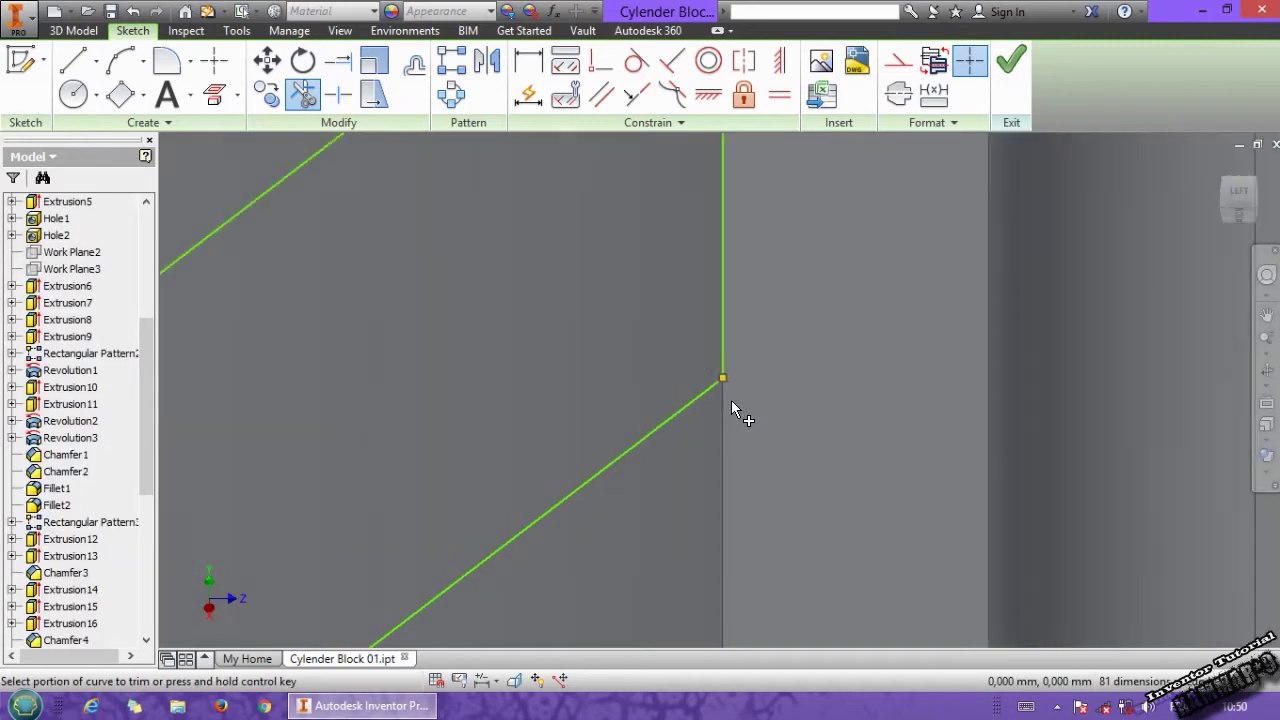
middle_drag(698, 488, 680, 317)
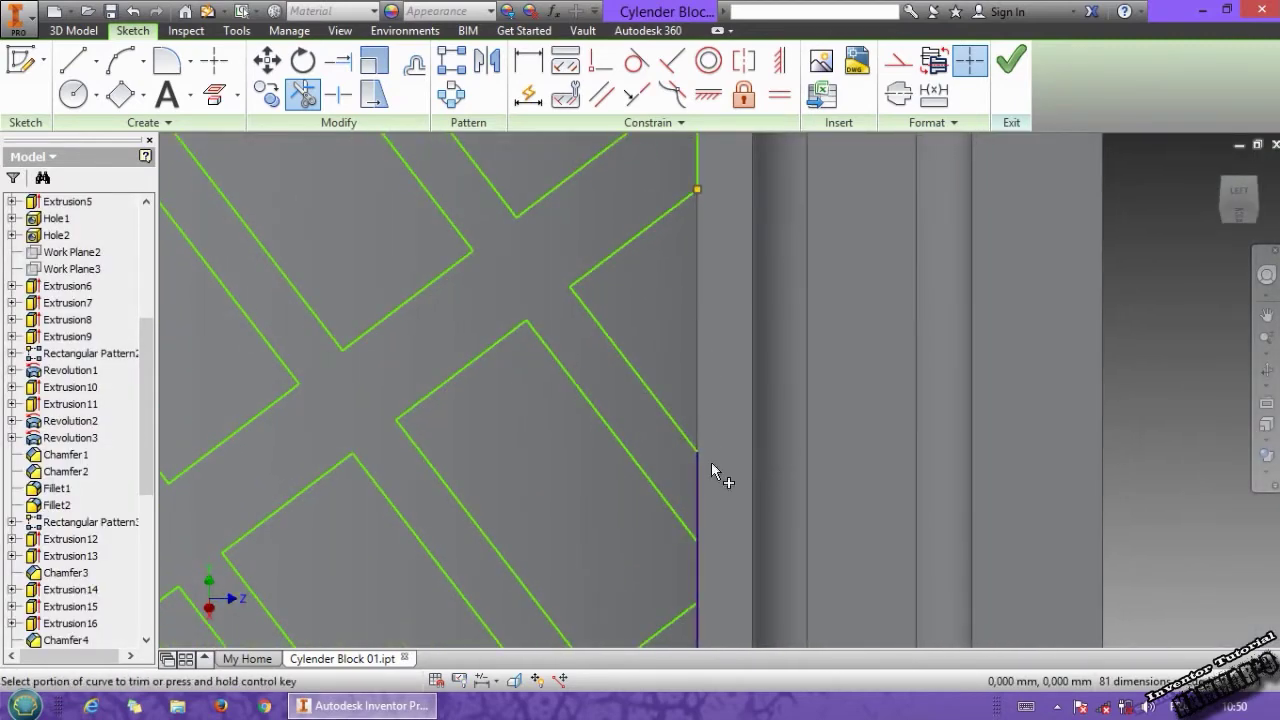
scroll(711, 462, up, 3)
scroll(671, 438, down, 2)
scroll(671, 438, down, 2)
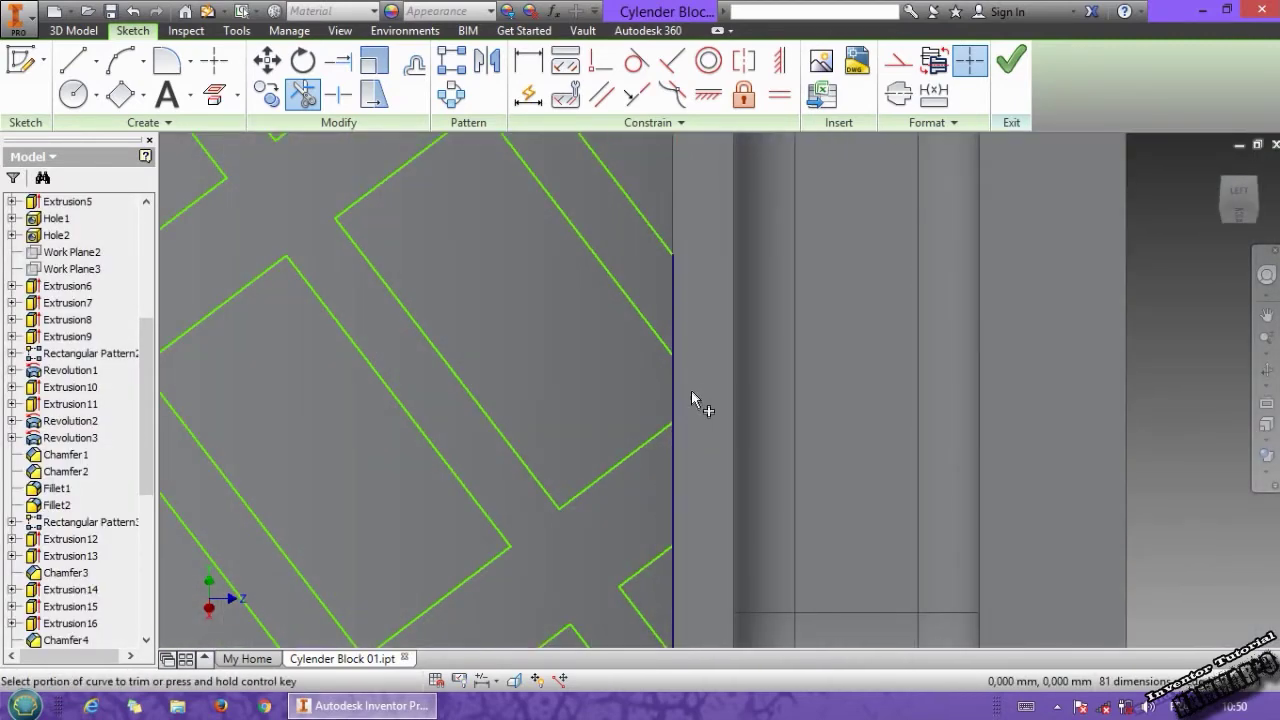
drag(691, 391, 639, 390)
middle_drag(702, 519, 685, 325)
mouse_move(683, 383)
mouse_down()
mouse_move(672, 379)
mouse_move(661, 407)
mouse_up()
- Trim the cutout frame's bottom edge across the cut tilted rectangles and the lowest segment of its left edge at the corner
middle_drag(684, 413, 691, 355)
click(623, 496)
middle_drag(474, 509, 600, 529)
click(540, 492)
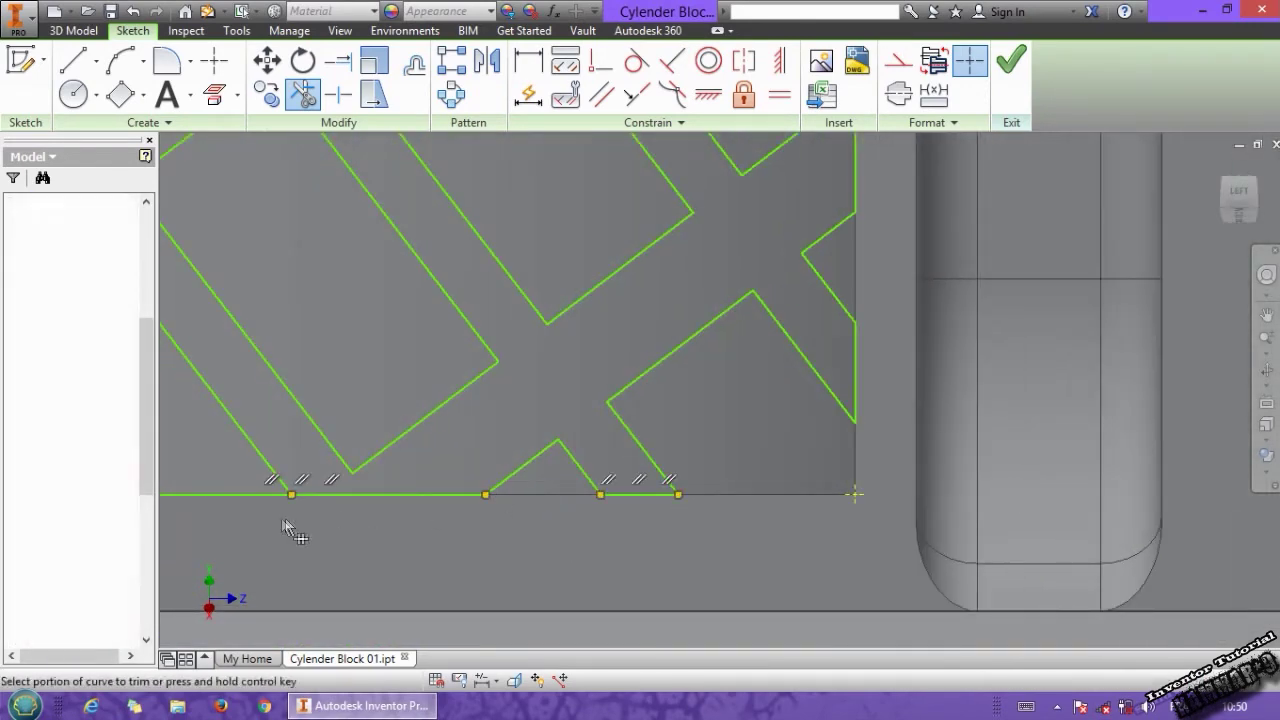
click(260, 493)
middle_drag(186, 397, 581, 514)
drag(527, 530, 473, 500)
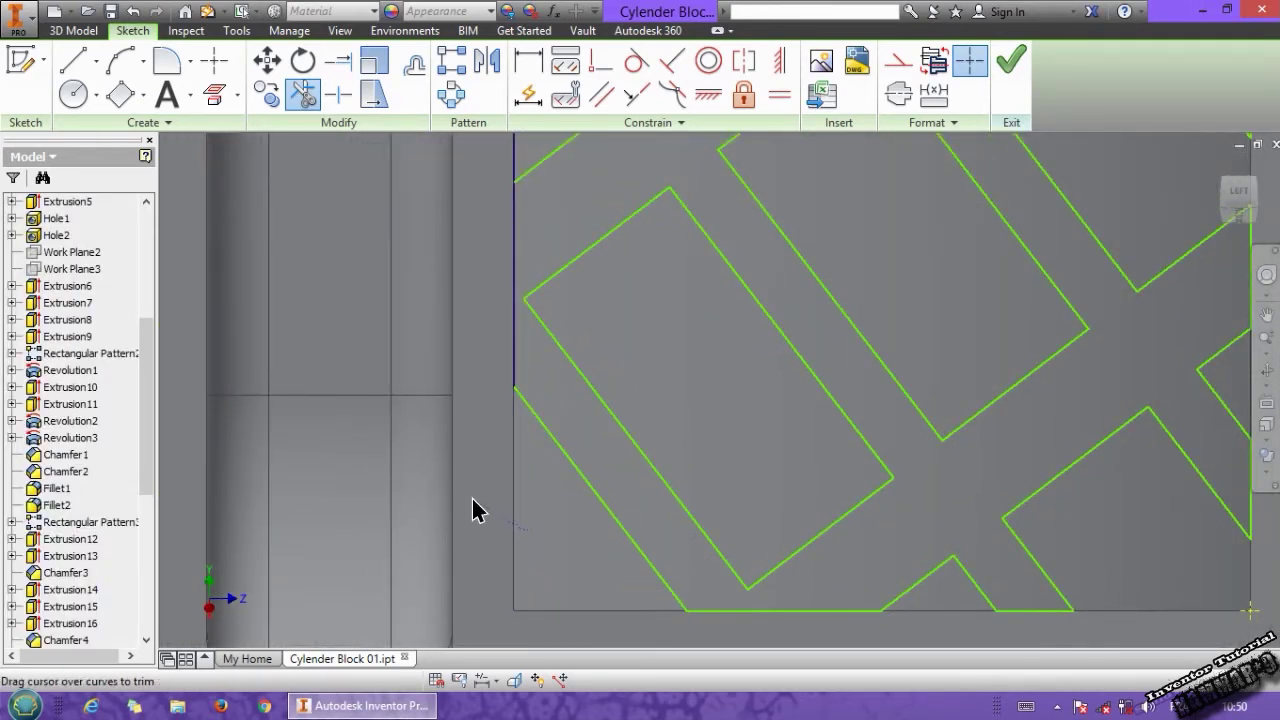
- Trim the cutout frame's left edge wherever a cut tilted rectangle meets it, including the small notch near the upper left corner
middle_drag(519, 246, 489, 486)
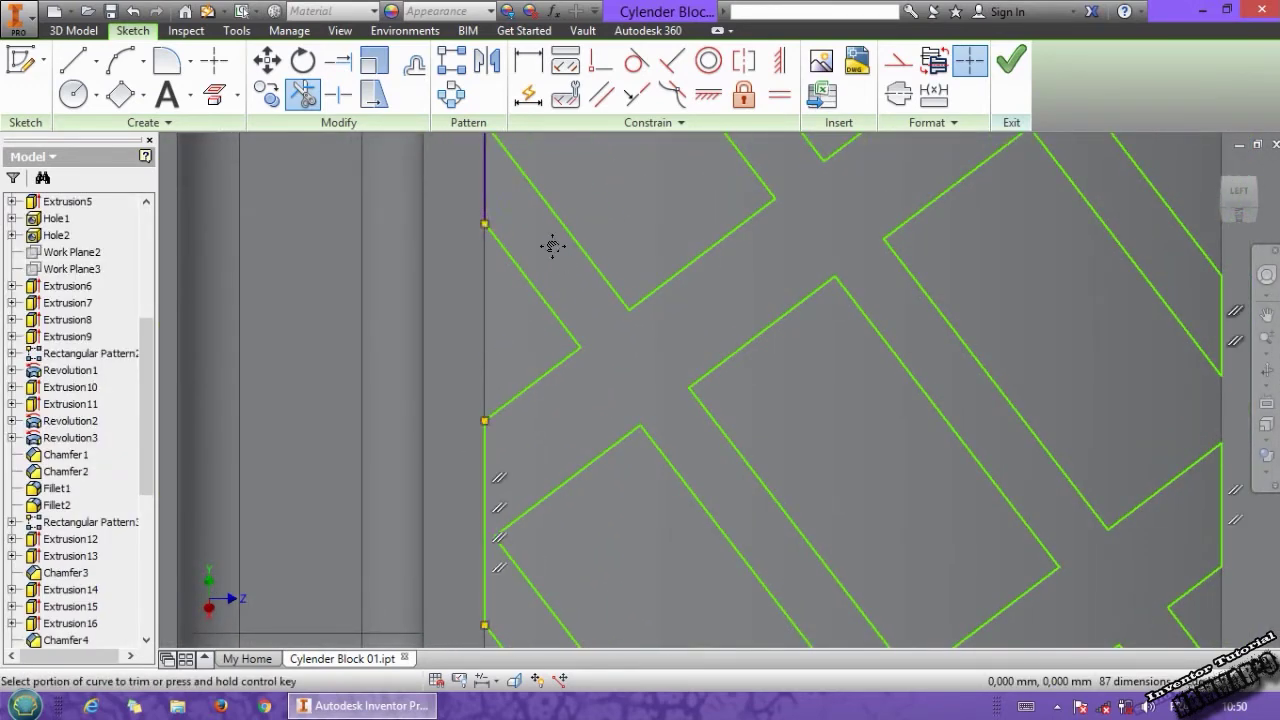
middle_drag(552, 246, 531, 509)
drag(452, 350, 462, 300)
middle_drag(543, 246, 512, 508)
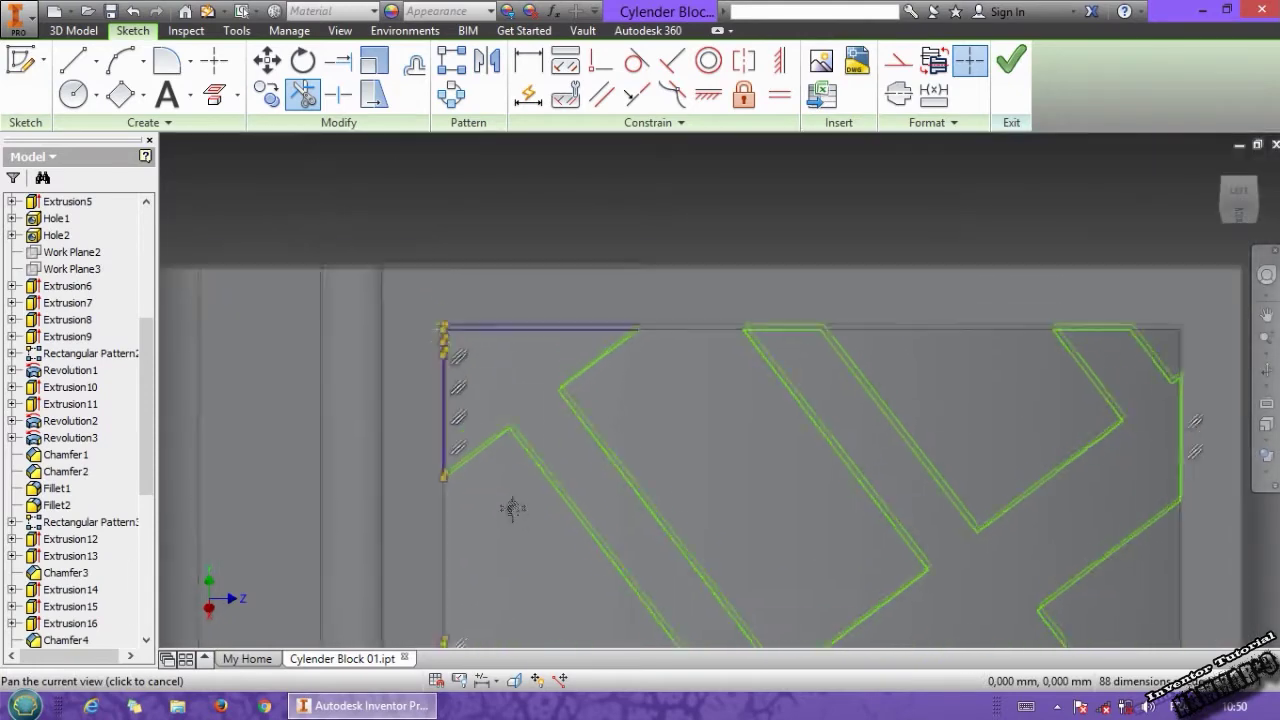
scroll(489, 358, up, 5)
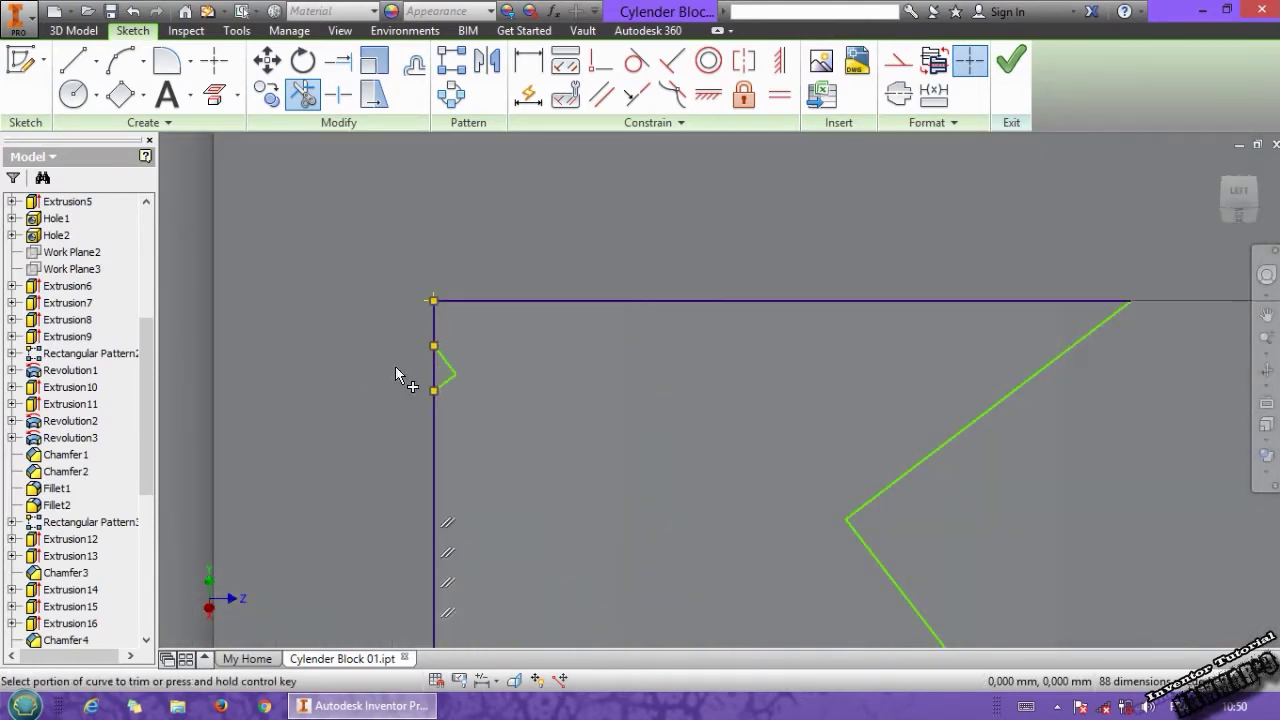
drag(398, 368, 437, 376)
scroll(483, 414, down, 5)
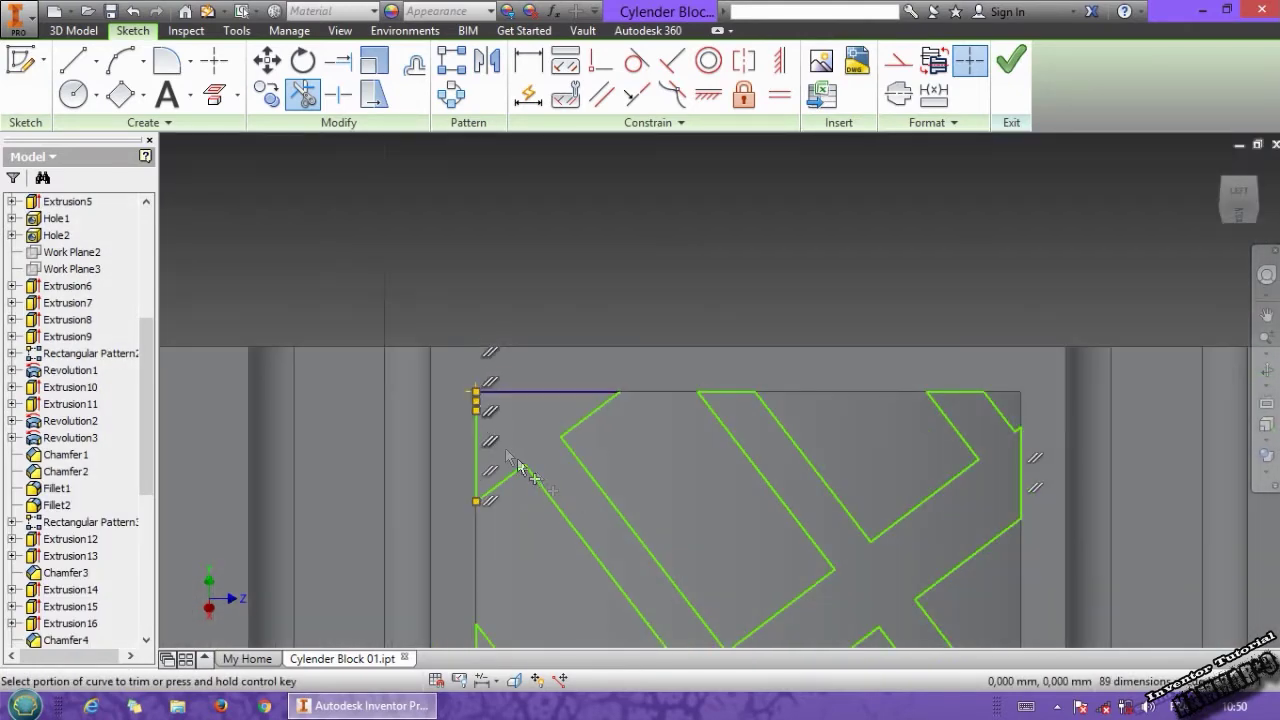
mouse_move(602, 509)
middle_down()
mouse_move(554, 406)
mouse_move(499, 333)
middle_up()
scroll(522, 368, down, 3)
middle_drag(583, 462, 629, 368)
- Extrude the lattice profile with To extents, ending at the curved inner face of the cutout
click(88, 31)
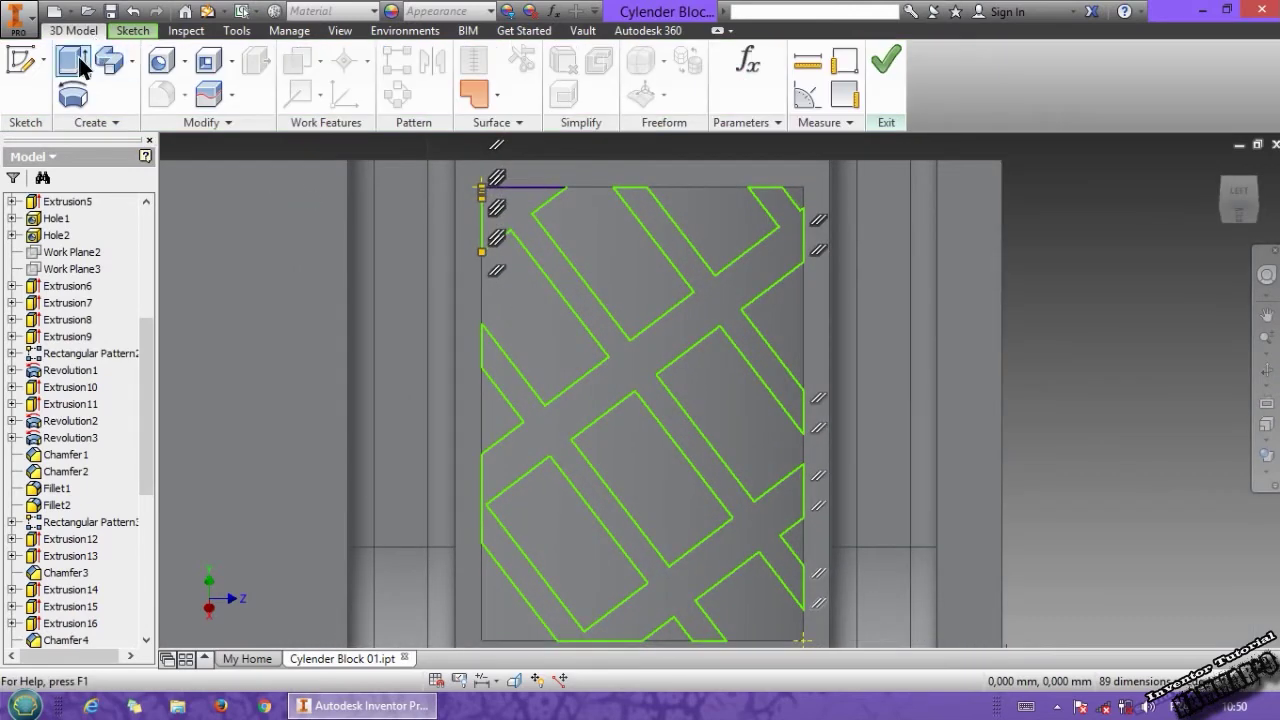
click(80, 64)
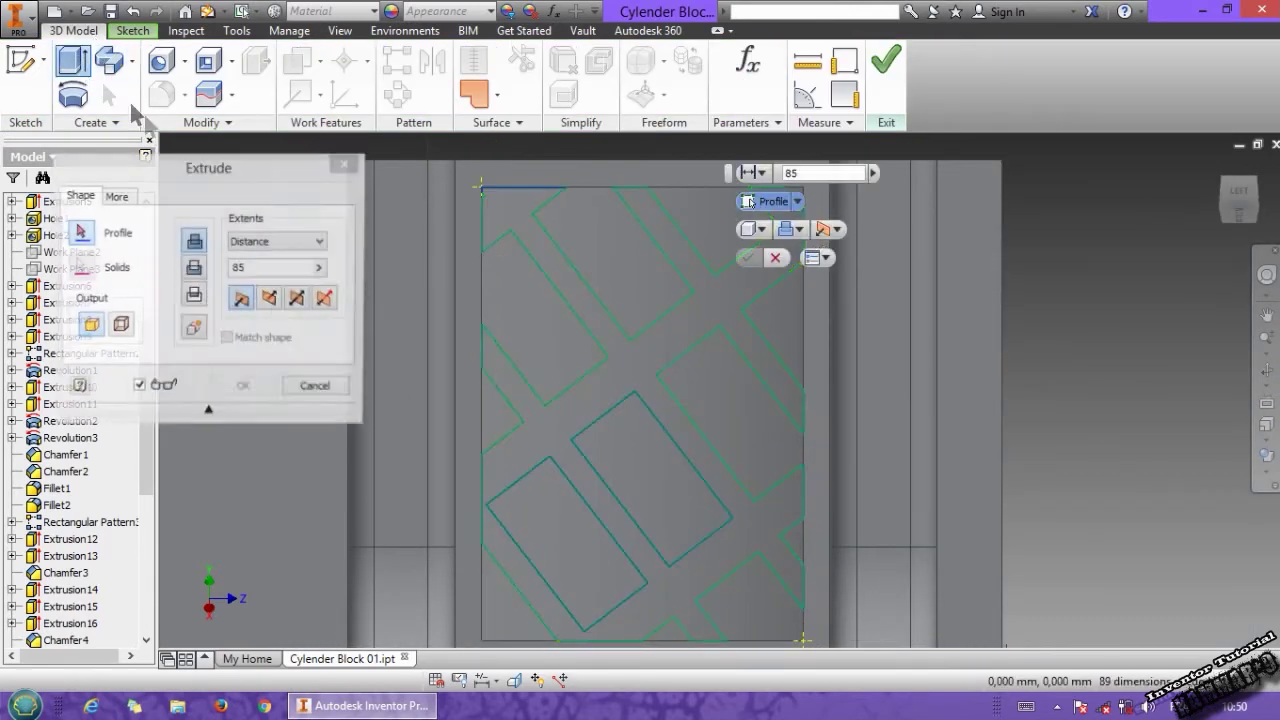
click(632, 371)
middle_drag(540, 404, 536, 309)
shift+middle_drag(622, 372, 580, 362)
click(253, 241)
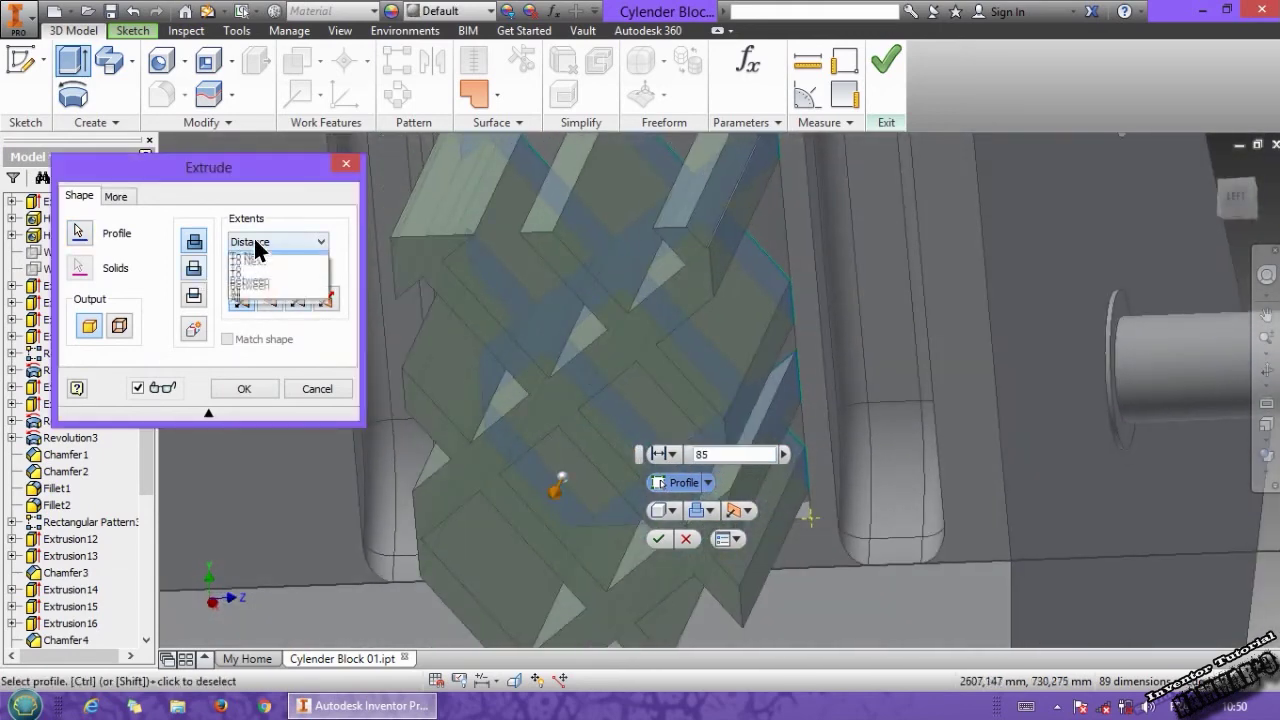
click(253, 295)
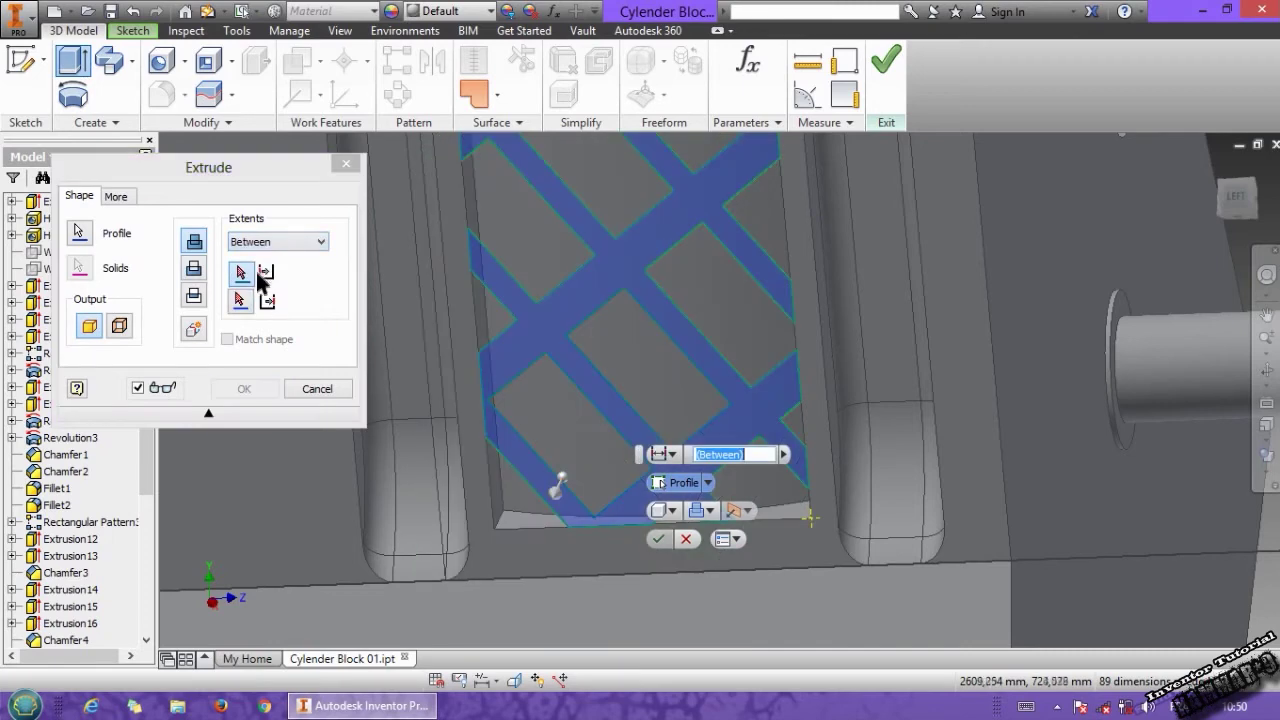
click(278, 242)
click(250, 284)
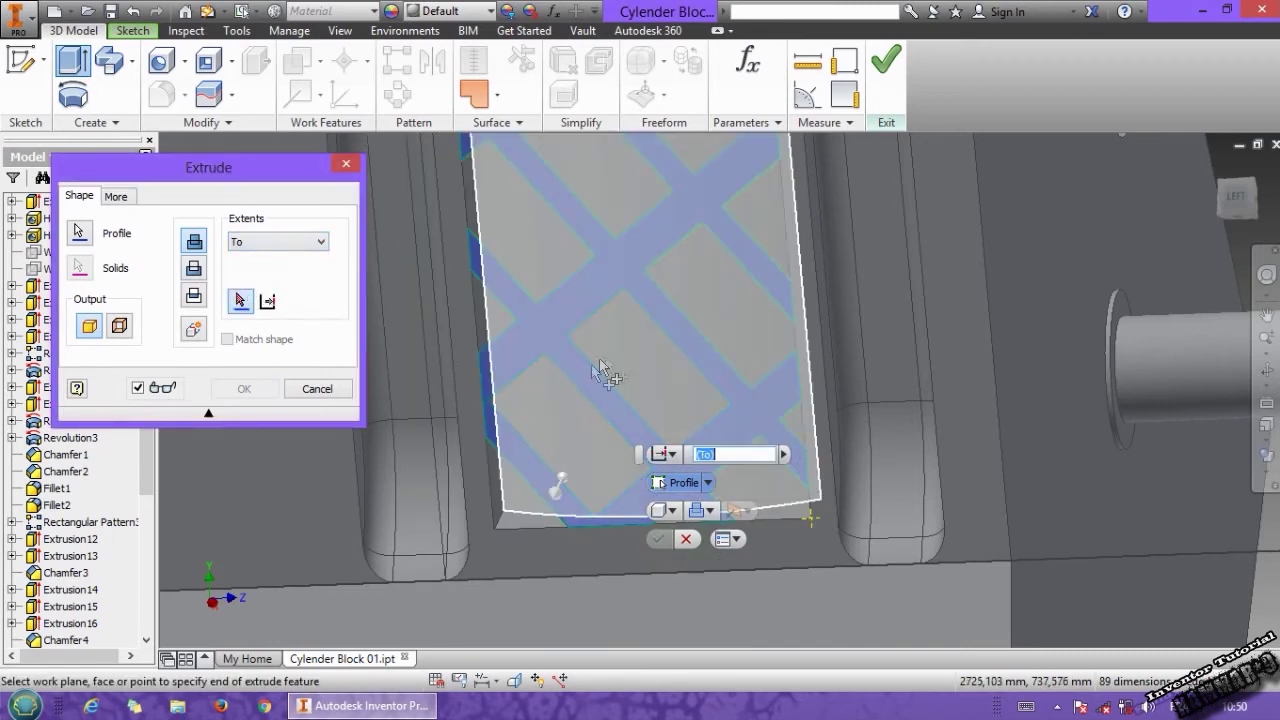
click(614, 366)
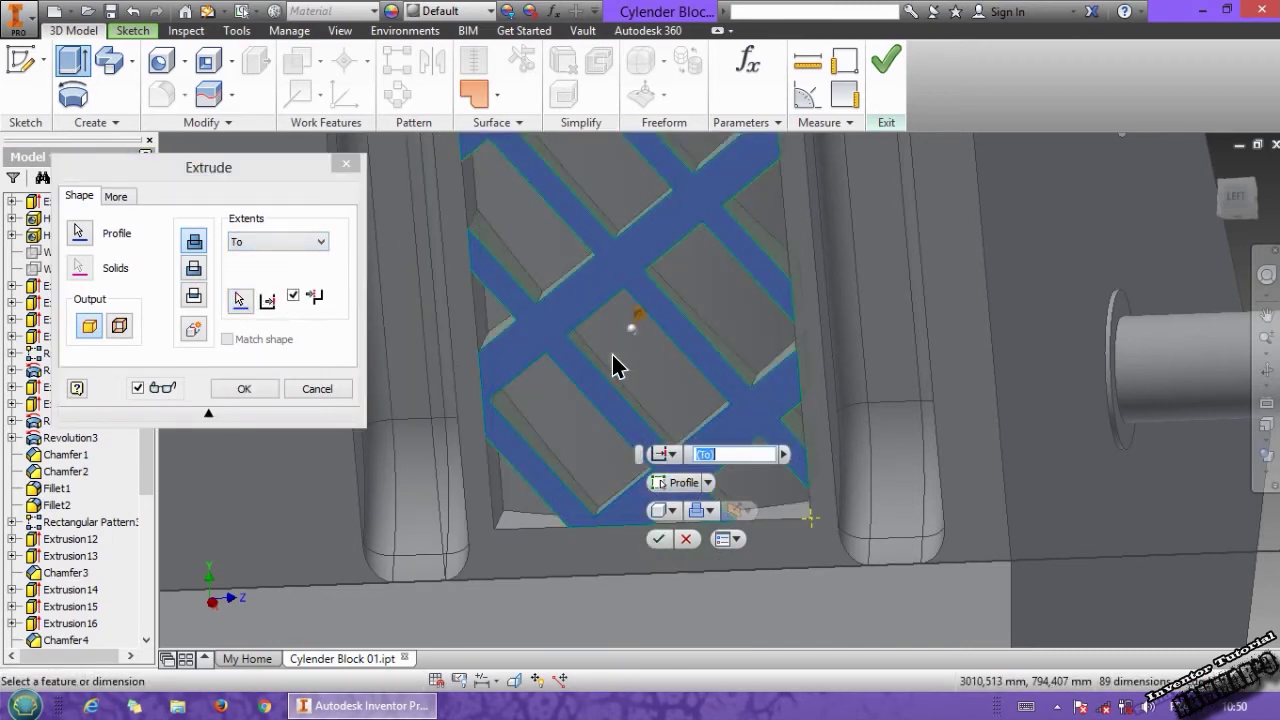
click(276, 390)
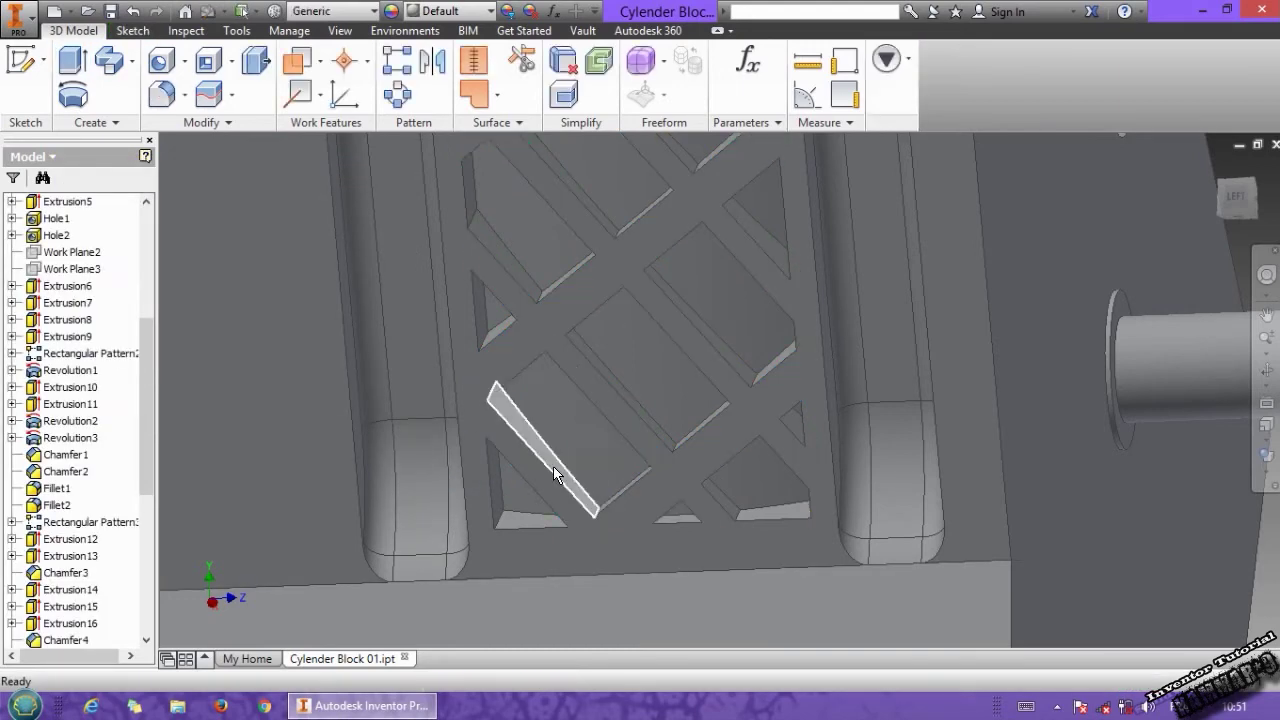
- Copy Sketch31, the lattice sketch belonging to Extrusion24
drag(145, 490, 163, 651)
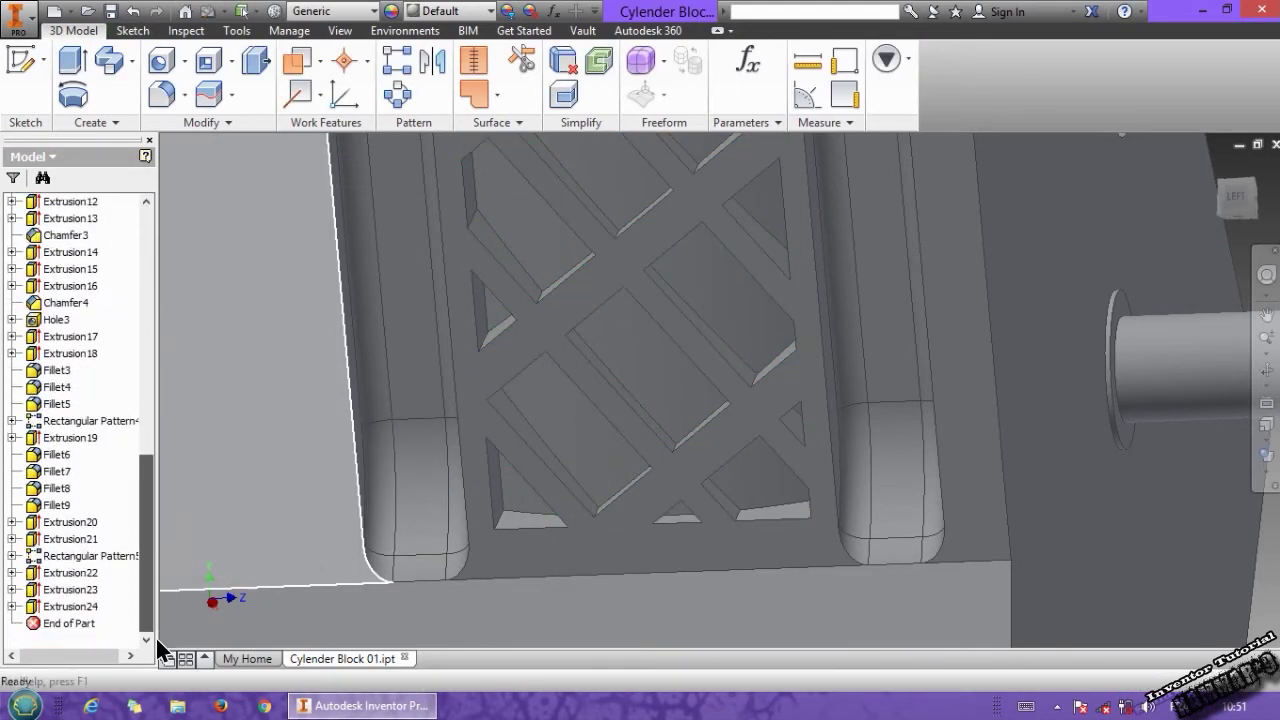
click(11, 606)
click(60, 623)
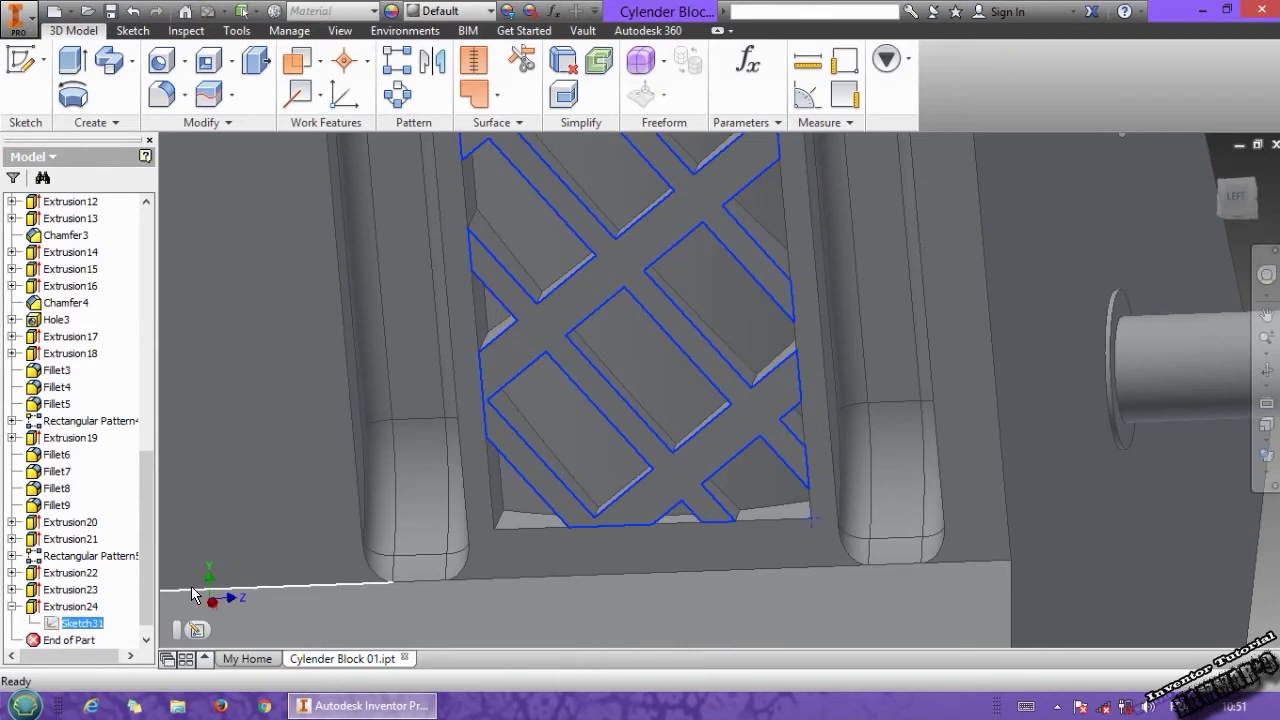
- Start a new sketch on the frame face around the first outer side cutout of the opposite cylinder bank
scroll(694, 442, up, 5)
middle_drag(732, 374, 414, 420)
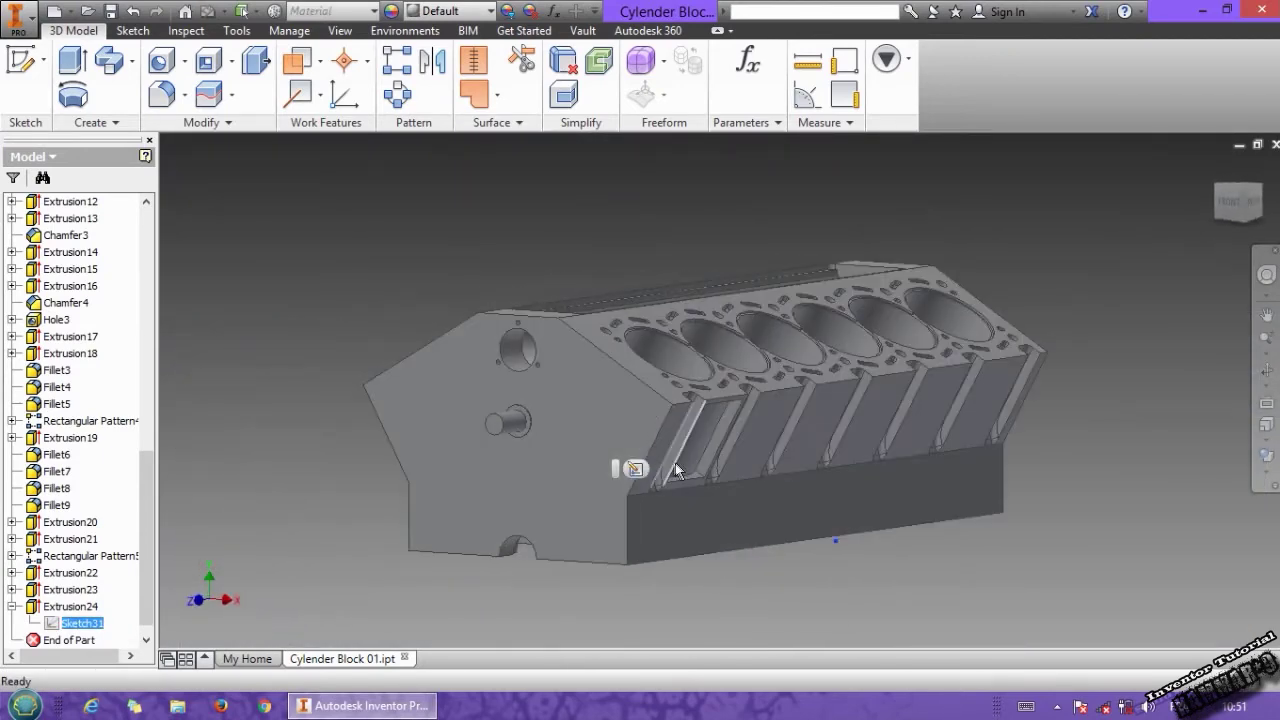
scroll(680, 472, down, 3)
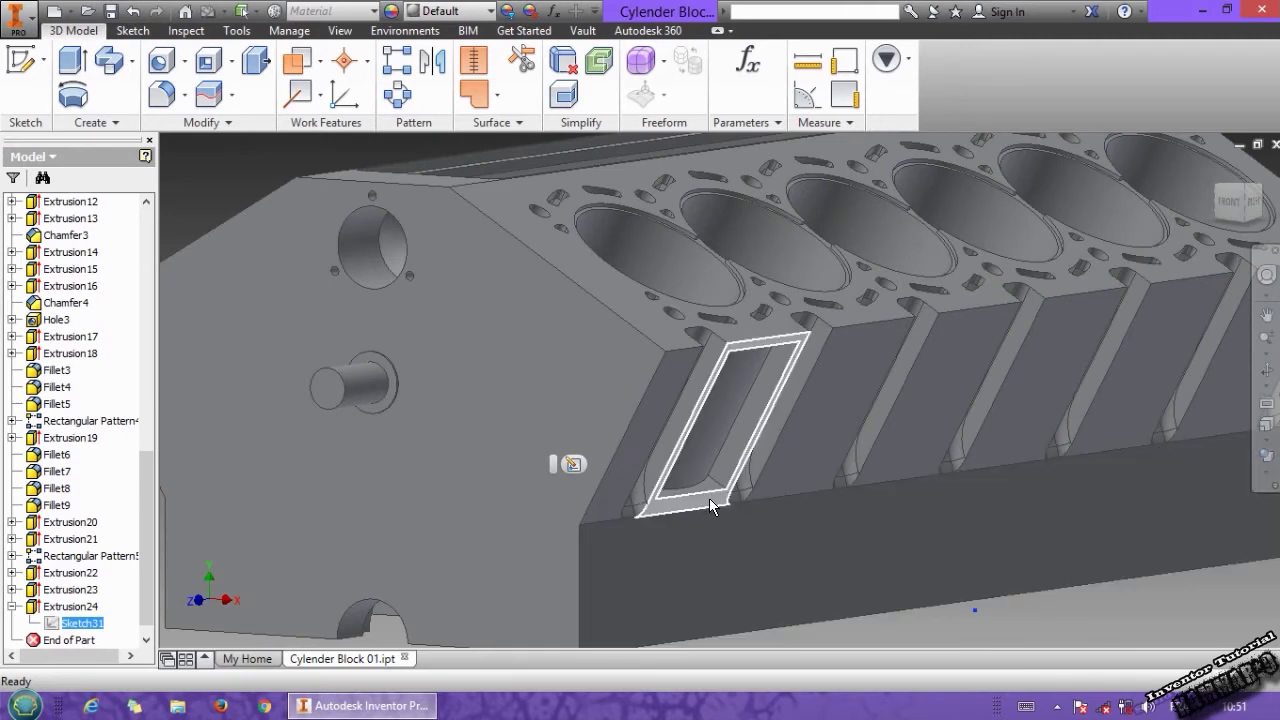
click(731, 506)
click(735, 486)
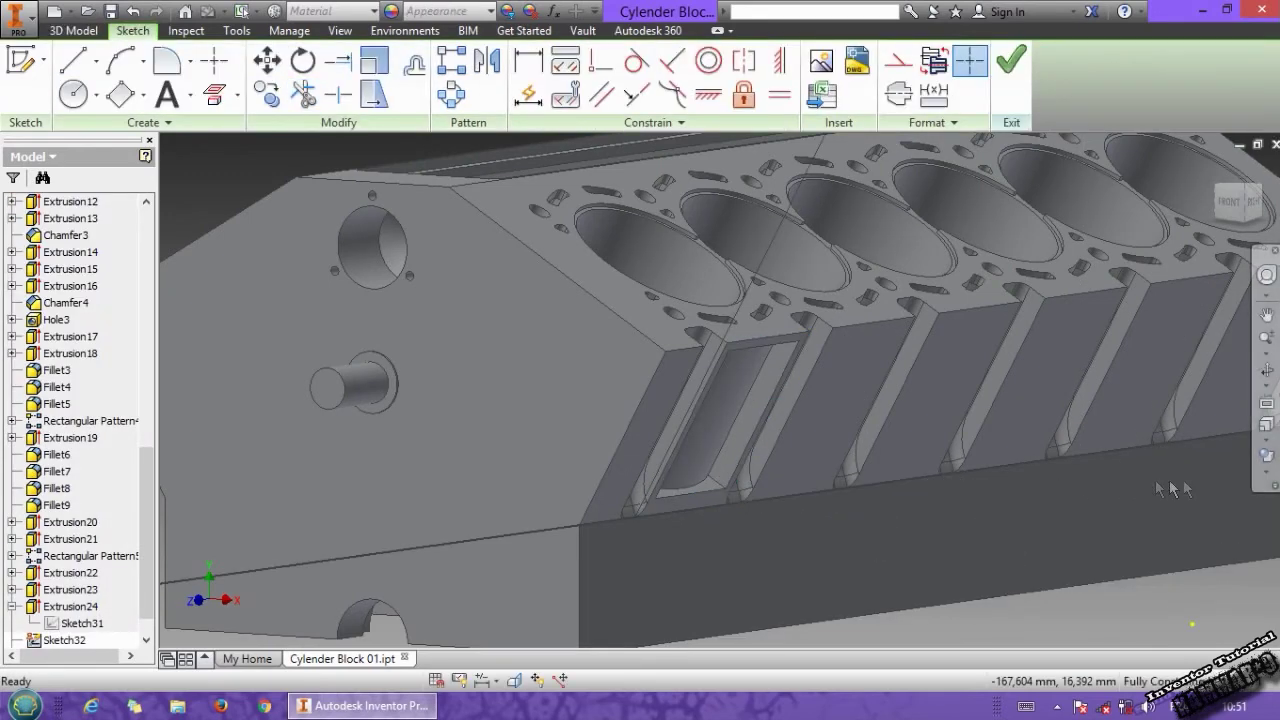
- Paste the copied lattice into the new sketch, viewed face-on, and check its alignment at the cutout's lower right corner
click(1264, 424)
click(828, 425)
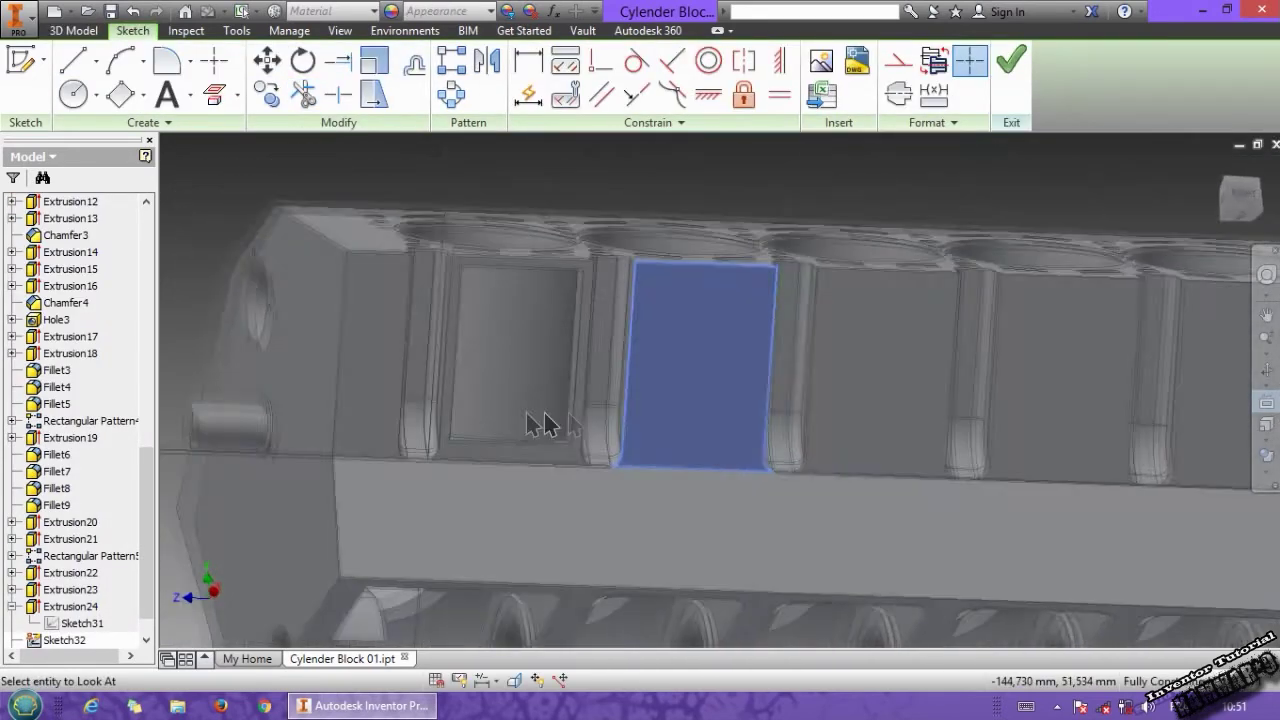
key(F2)
middle_drag(536, 456, 554, 473)
scroll(569, 444, down, 3)
key(ctrl+v)
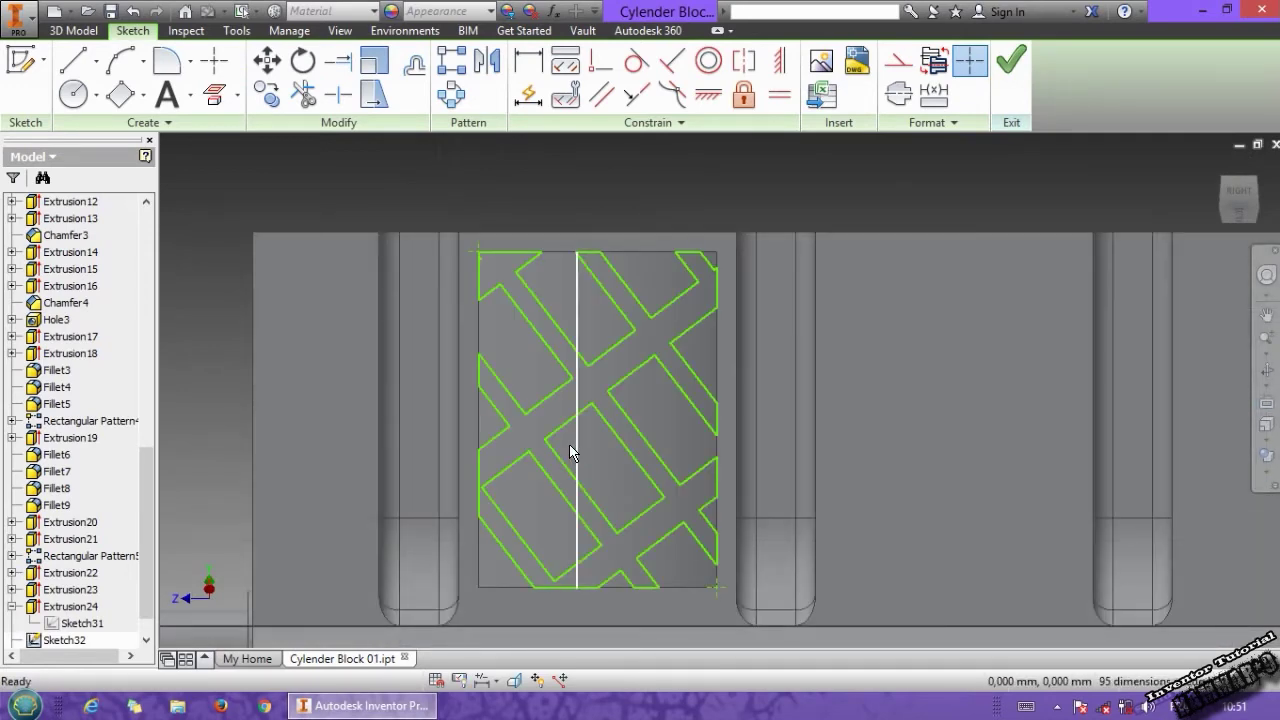
scroll(677, 574, down, 6)
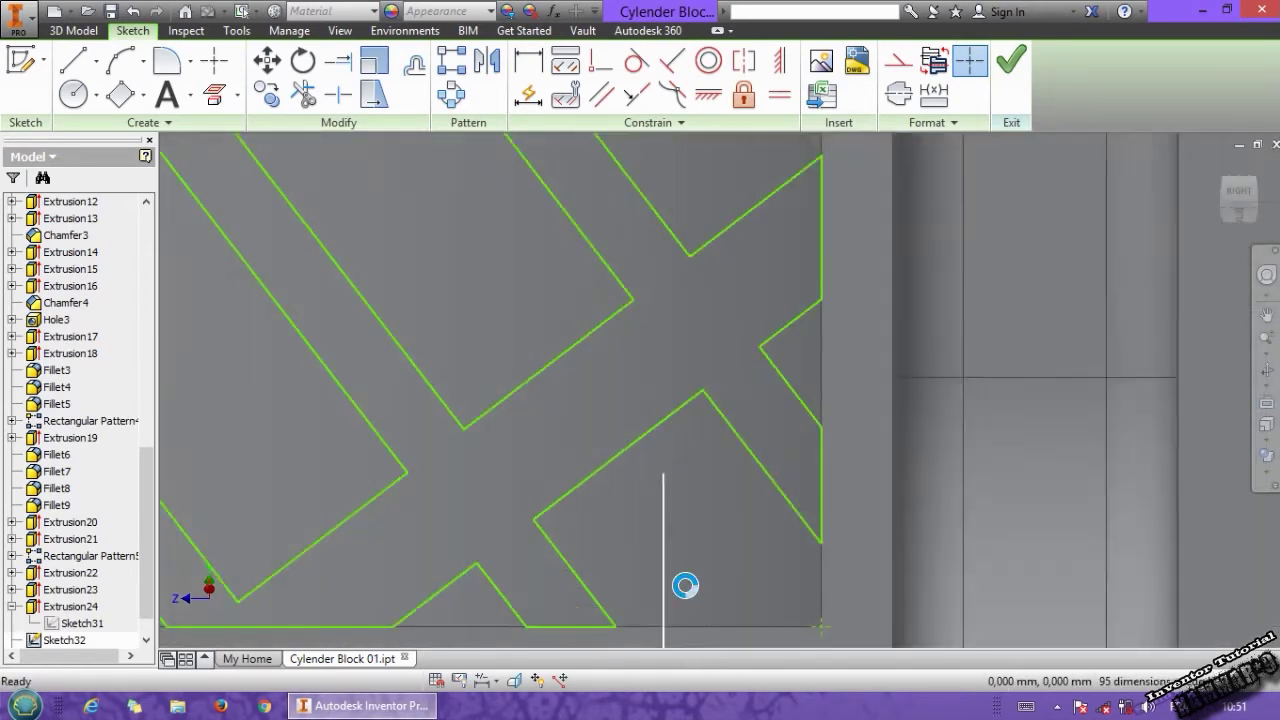
middle_drag(819, 612, 697, 421)
scroll(843, 504, down, 3)
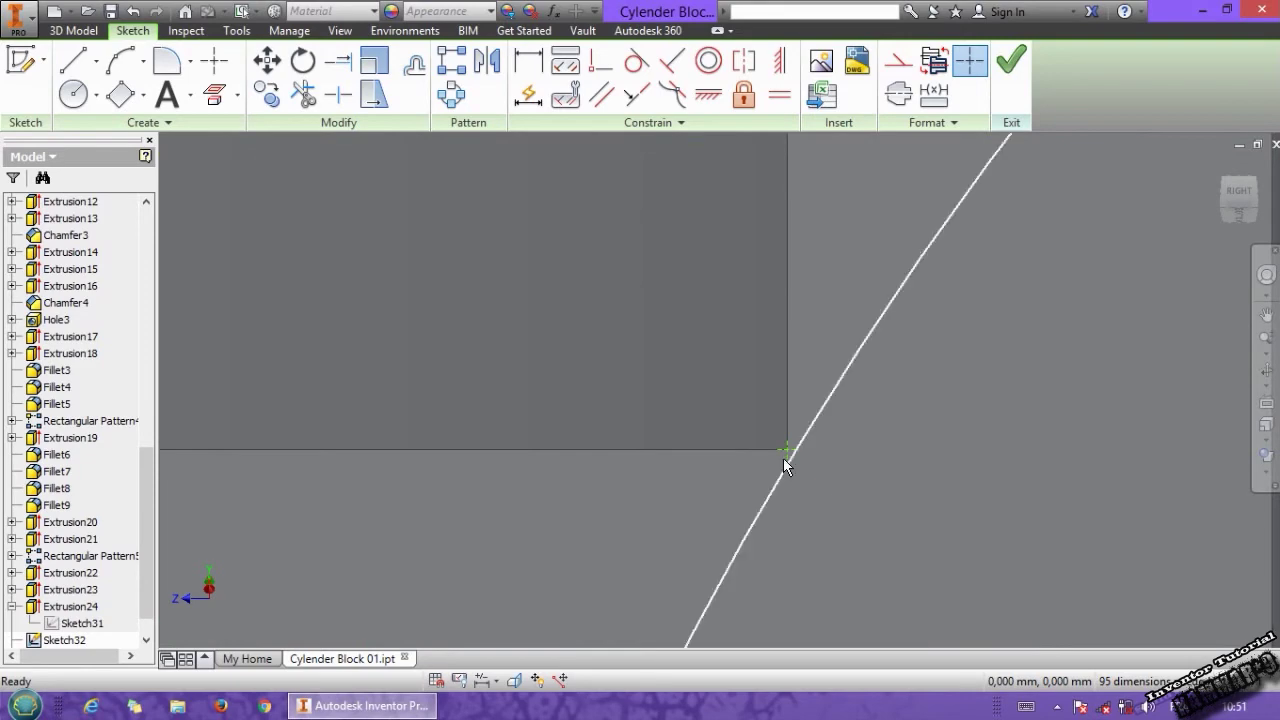
scroll(782, 454, up, 8)
- Extrude the pasted lattice profile with To extents, ending at the curved inner face of this bank's cutout
middle_drag(713, 346, 598, 431)
scroll(666, 380, down, 3)
drag(598, 431, 635, 460)
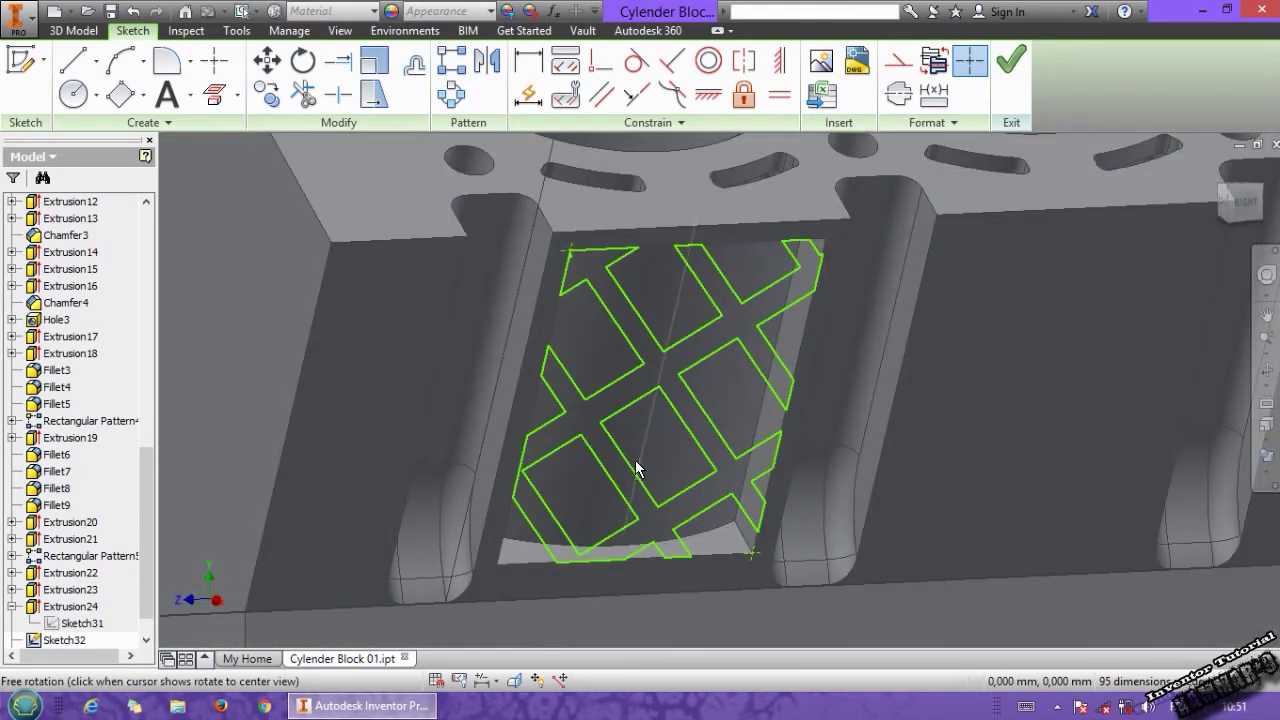
click(74, 30)
click(74, 62)
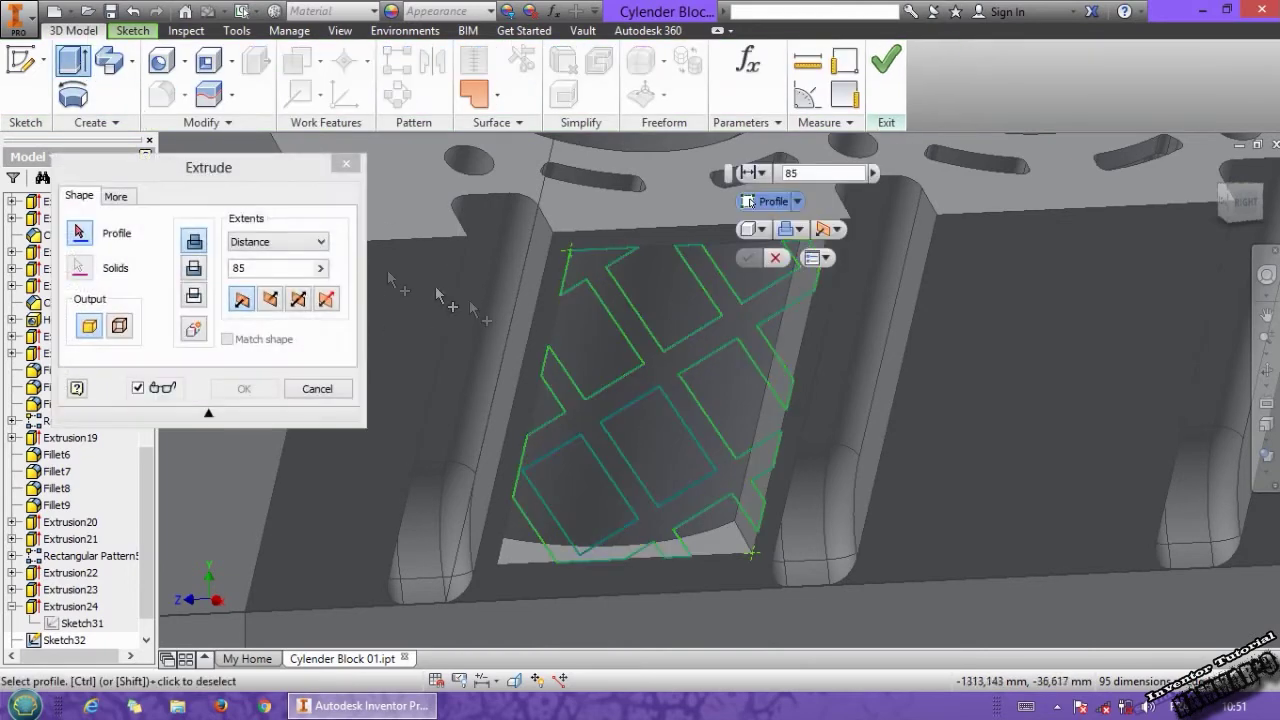
click(606, 406)
click(265, 245)
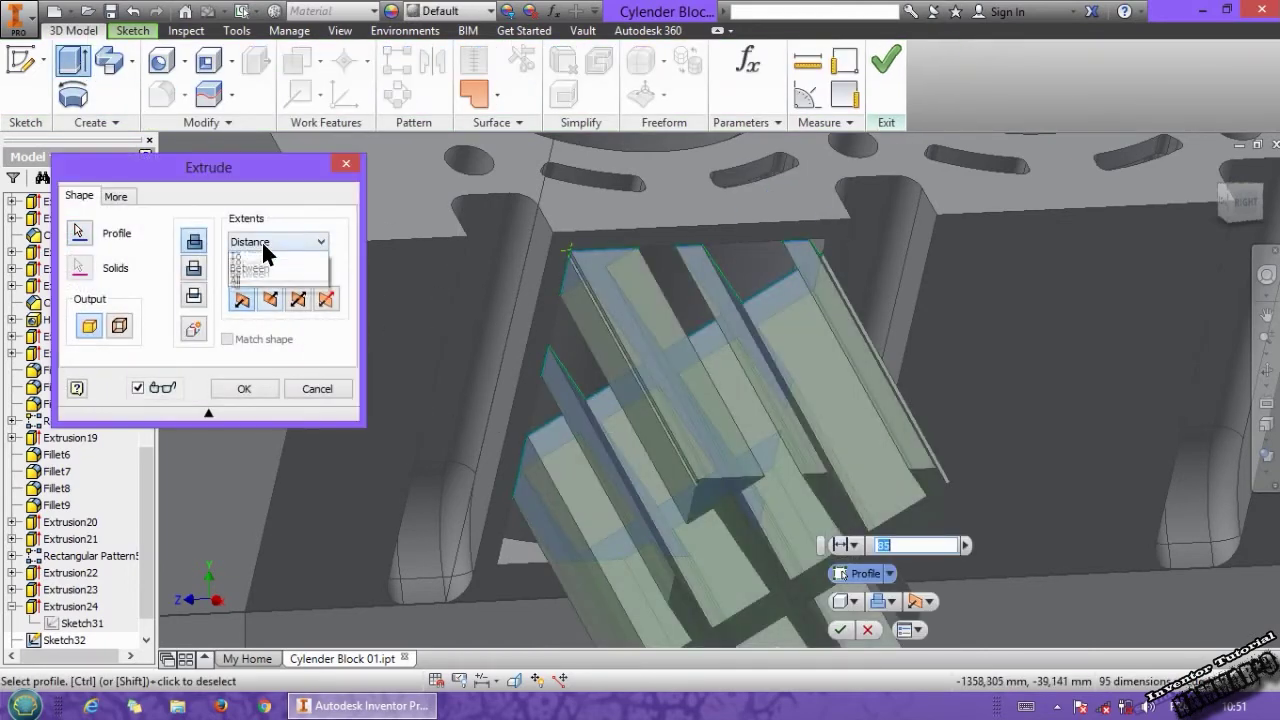
click(253, 270)
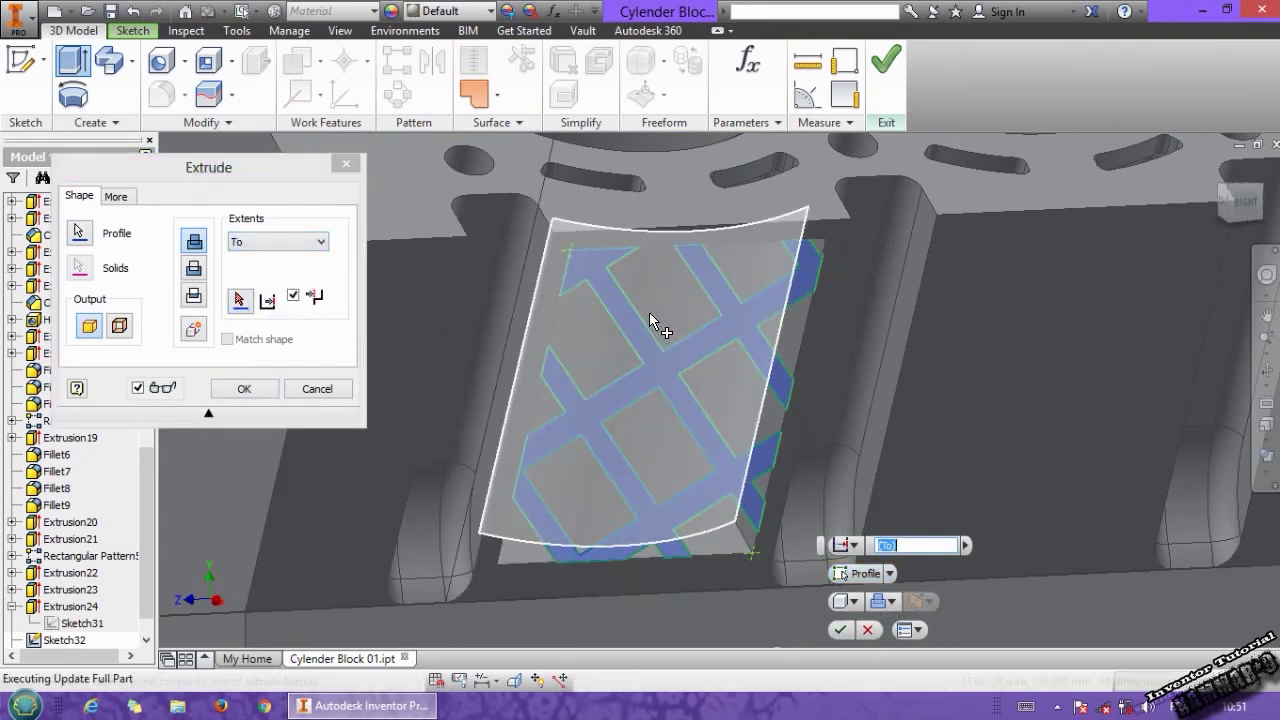
click(660, 324)
click(263, 381)
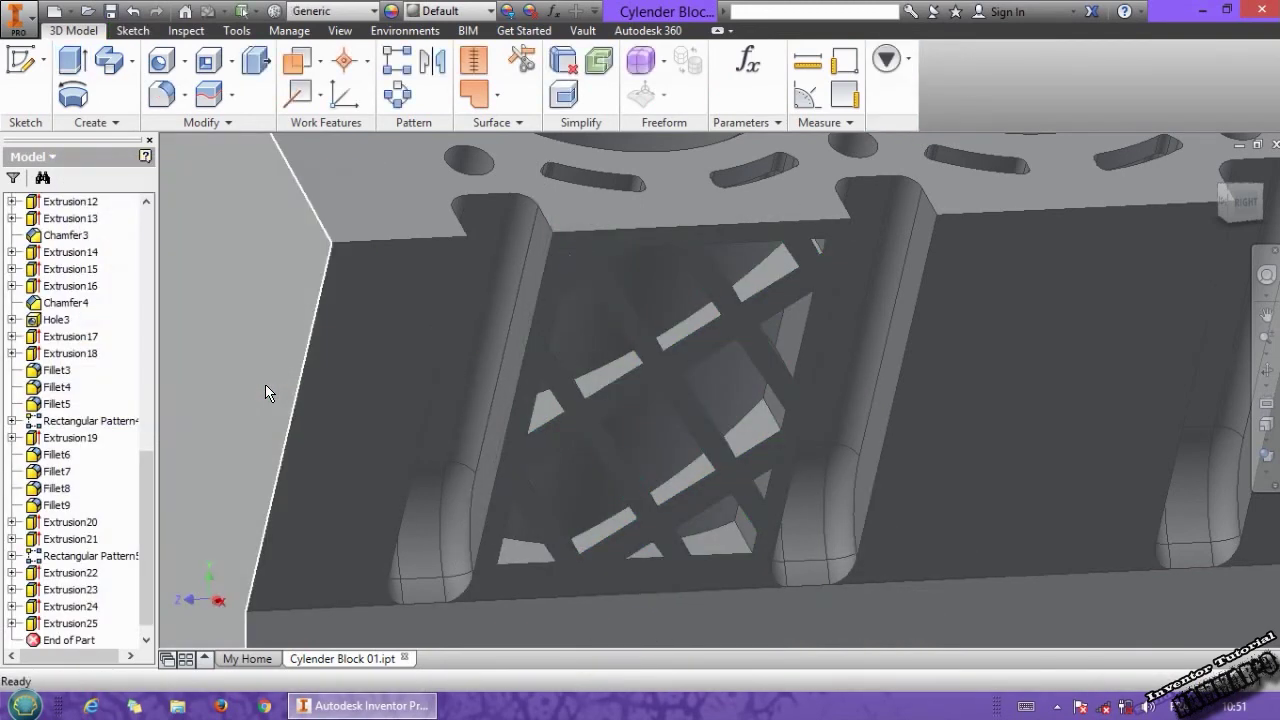
- Choose Extrusion22 through Extrusion25 as rectangular pattern features, with the cutout's upper edge as the first direction
scroll(139, 523, down, 1)
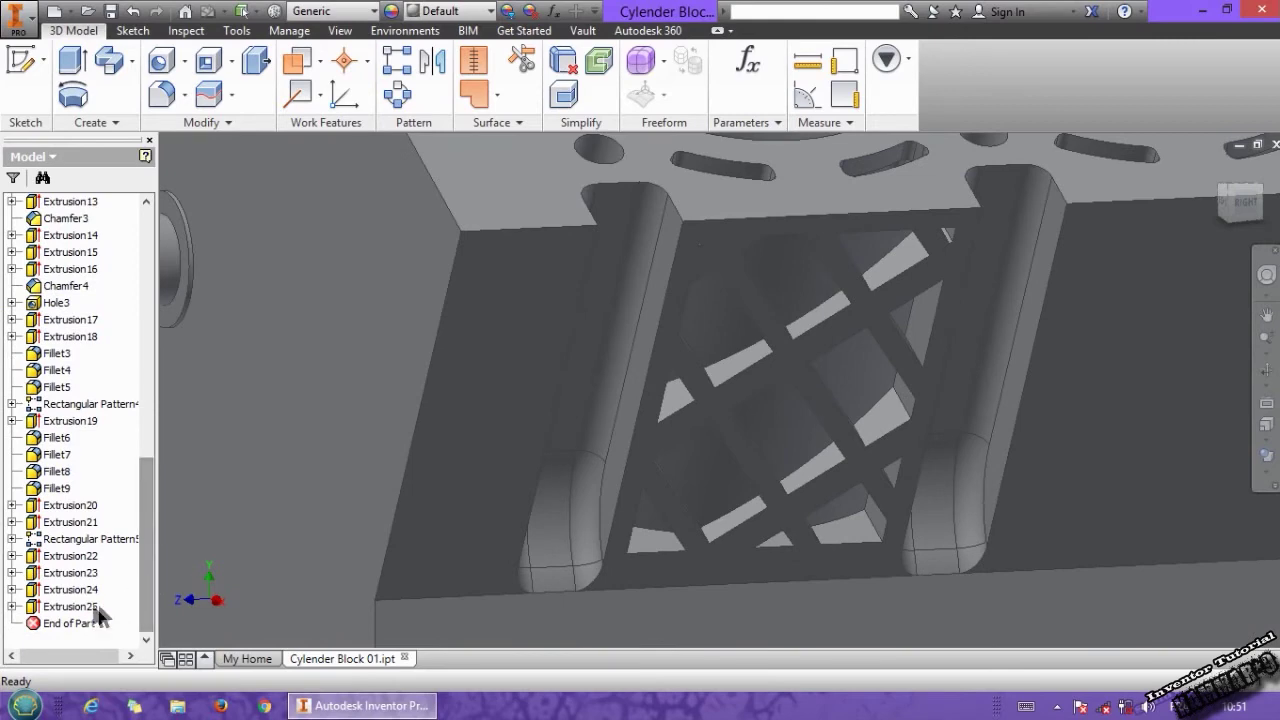
click(60, 555)
shift+click(67, 604)
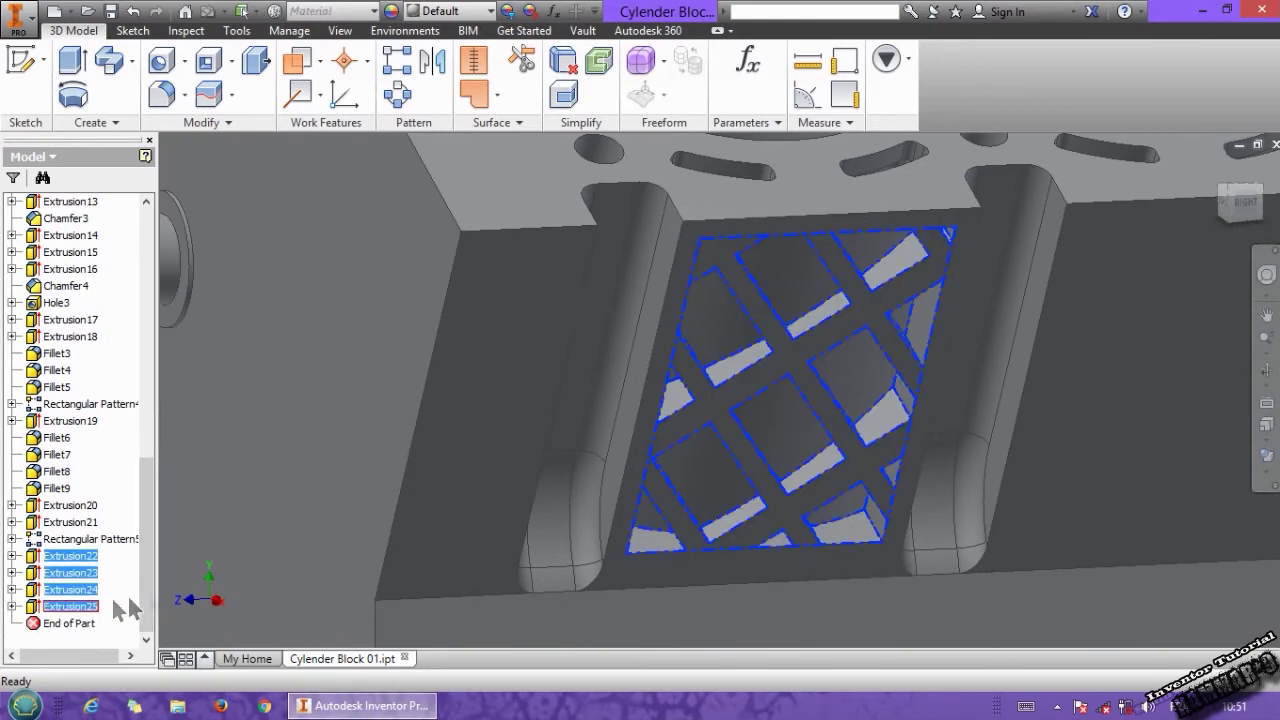
scroll(483, 506, up, 4)
middle_drag(640, 420, 476, 422)
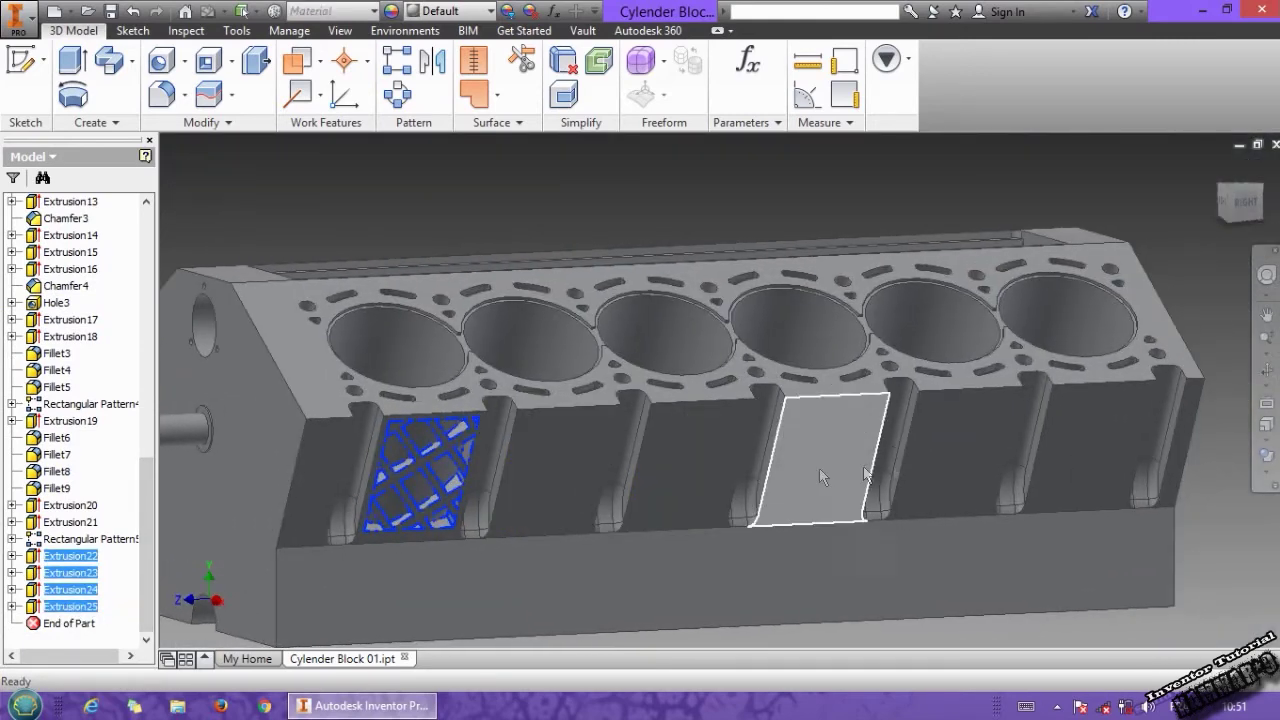
click(397, 64)
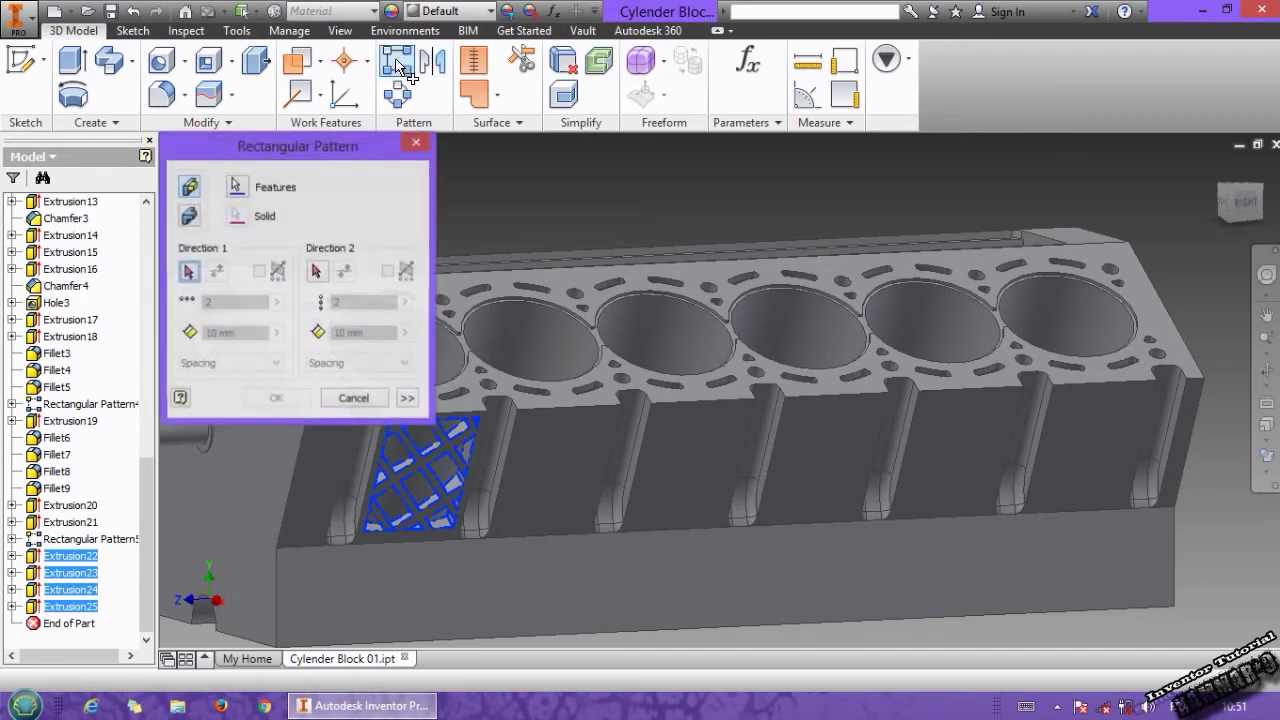
middle_drag(509, 400, 627, 432)
click(546, 422)
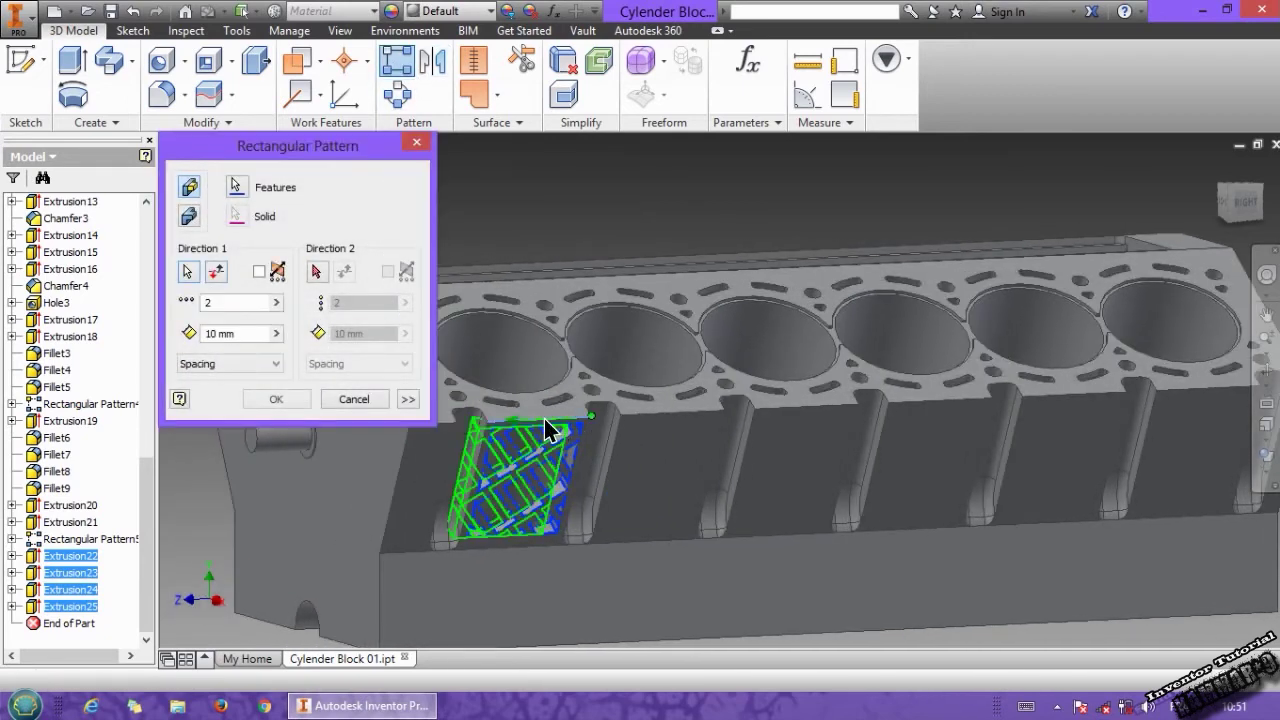
- Create the pattern with 6 occurrences at 90 mm spacing, reversing its direction so it runs along the block
text(90)
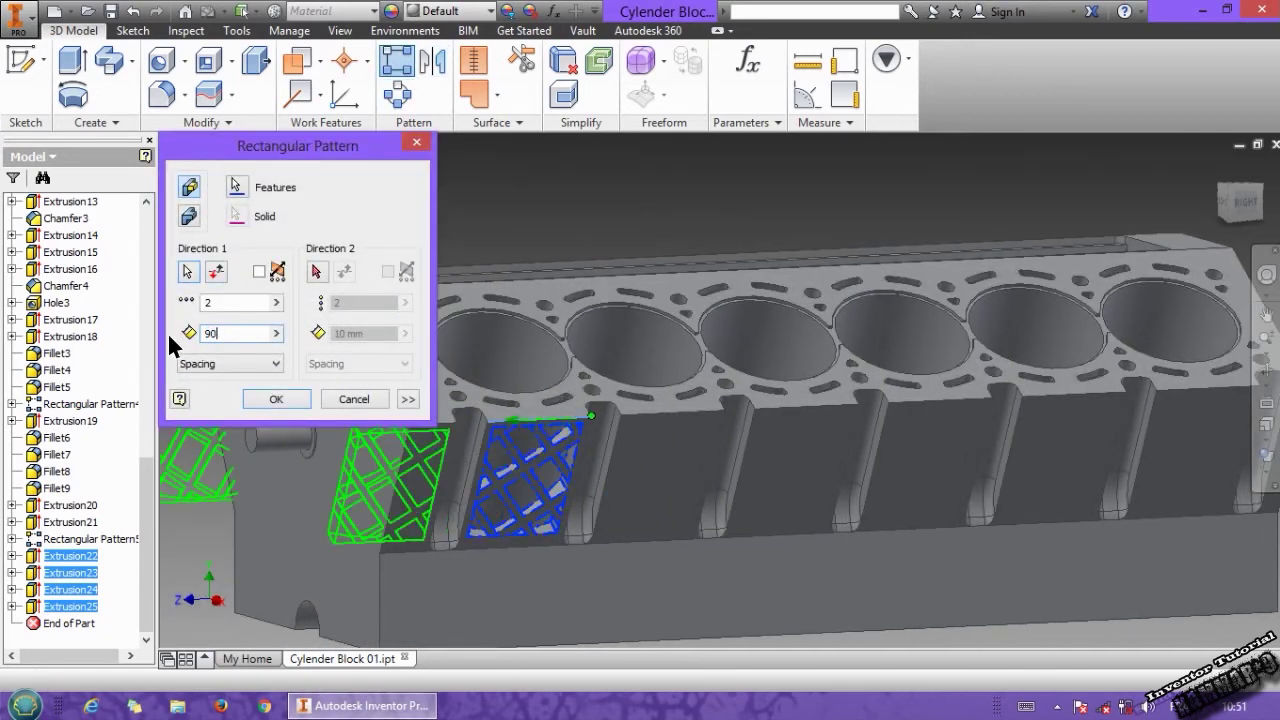
text(6)
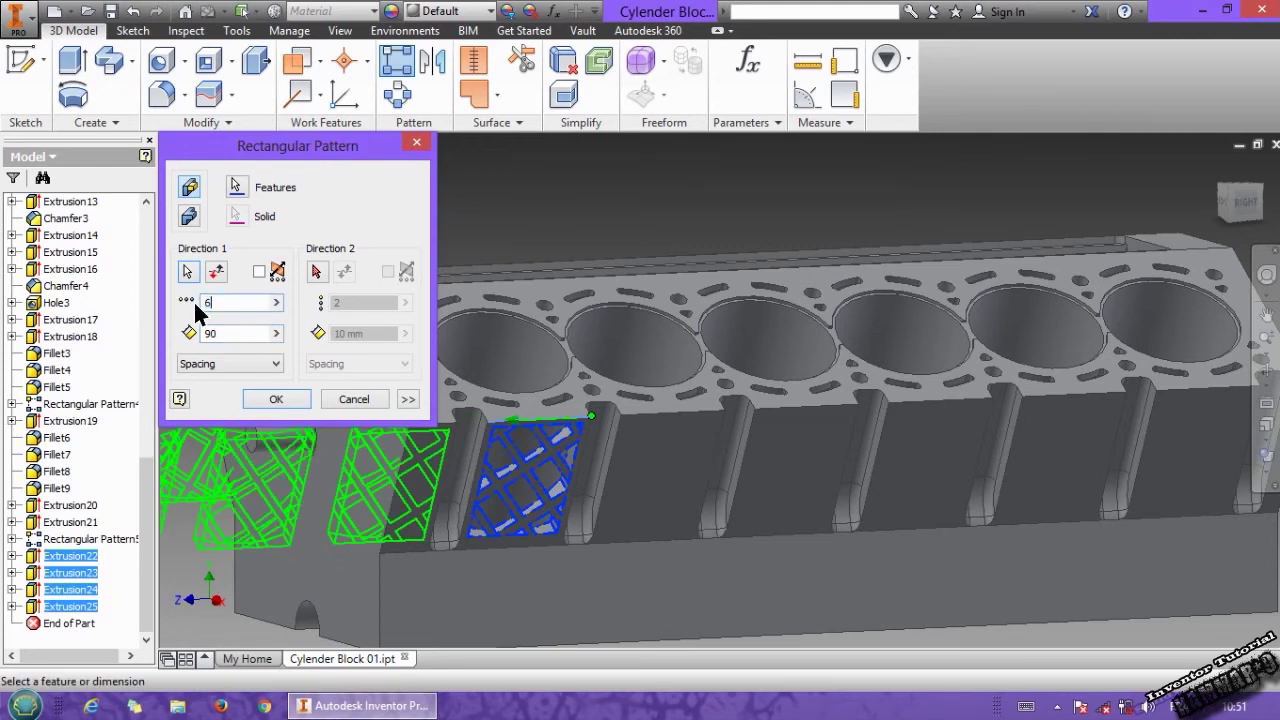
click(216, 274)
middle_drag(420, 362, 366, 336)
click(276, 399)
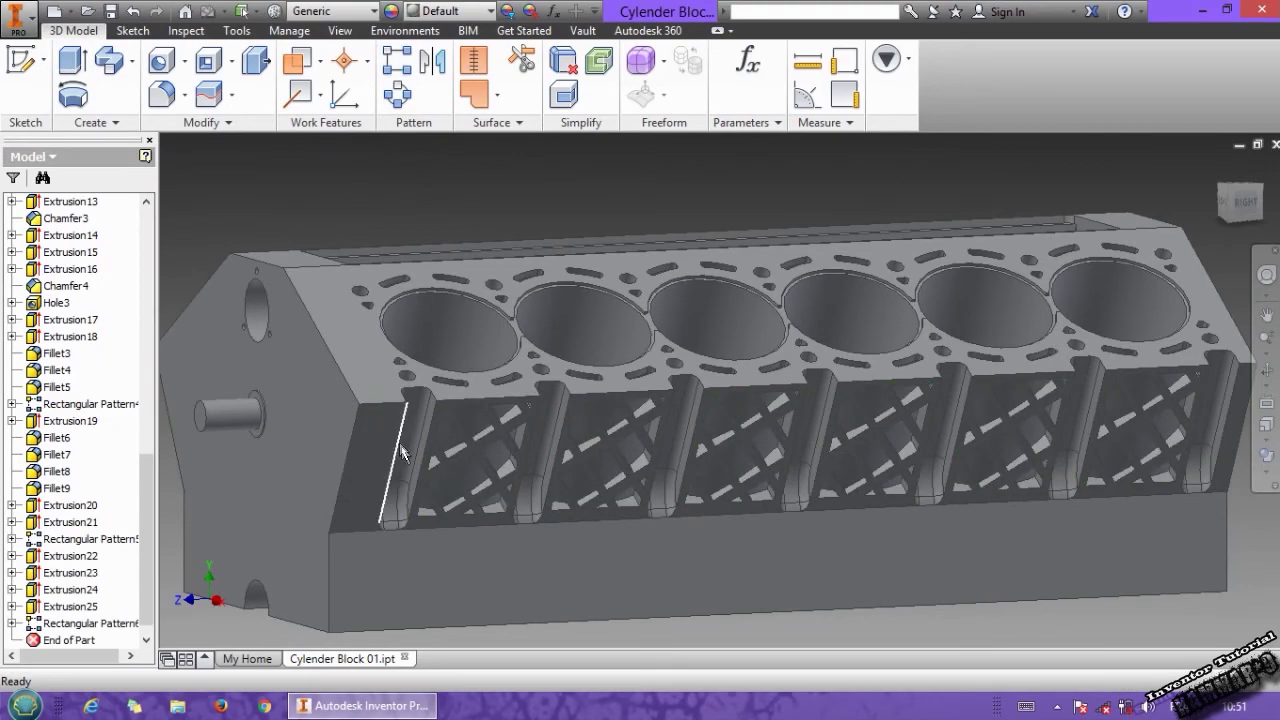
middle_drag(475, 450, 563, 399)
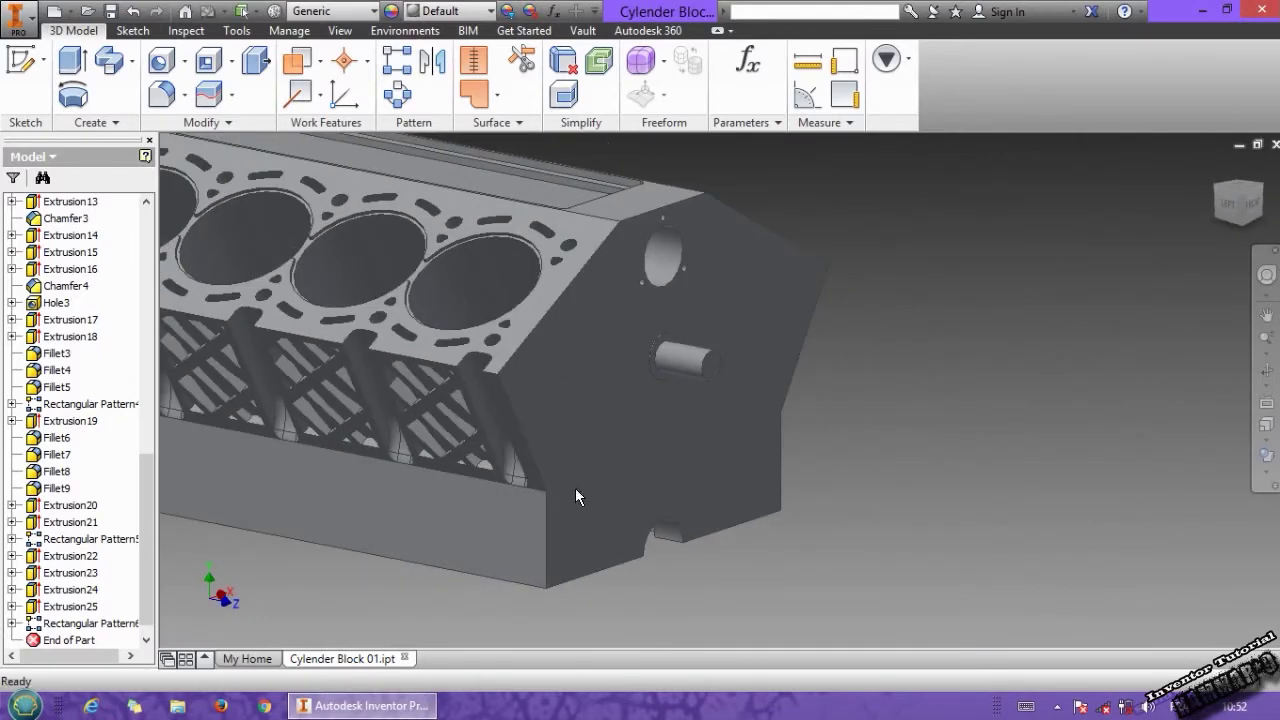
middle_drag(575, 488, 621, 458)
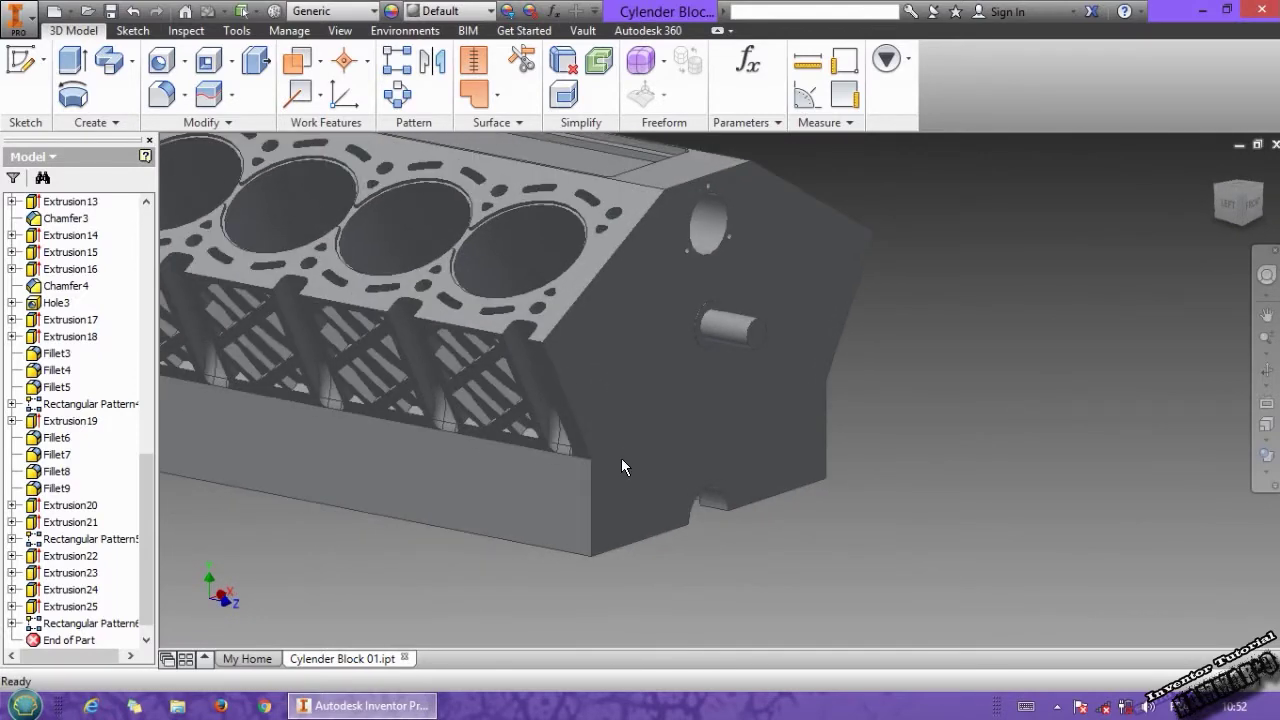
- Inspect the patterned lattice cutouts along the block's outer side, both close up and over the full length
mouse_move(621, 462)
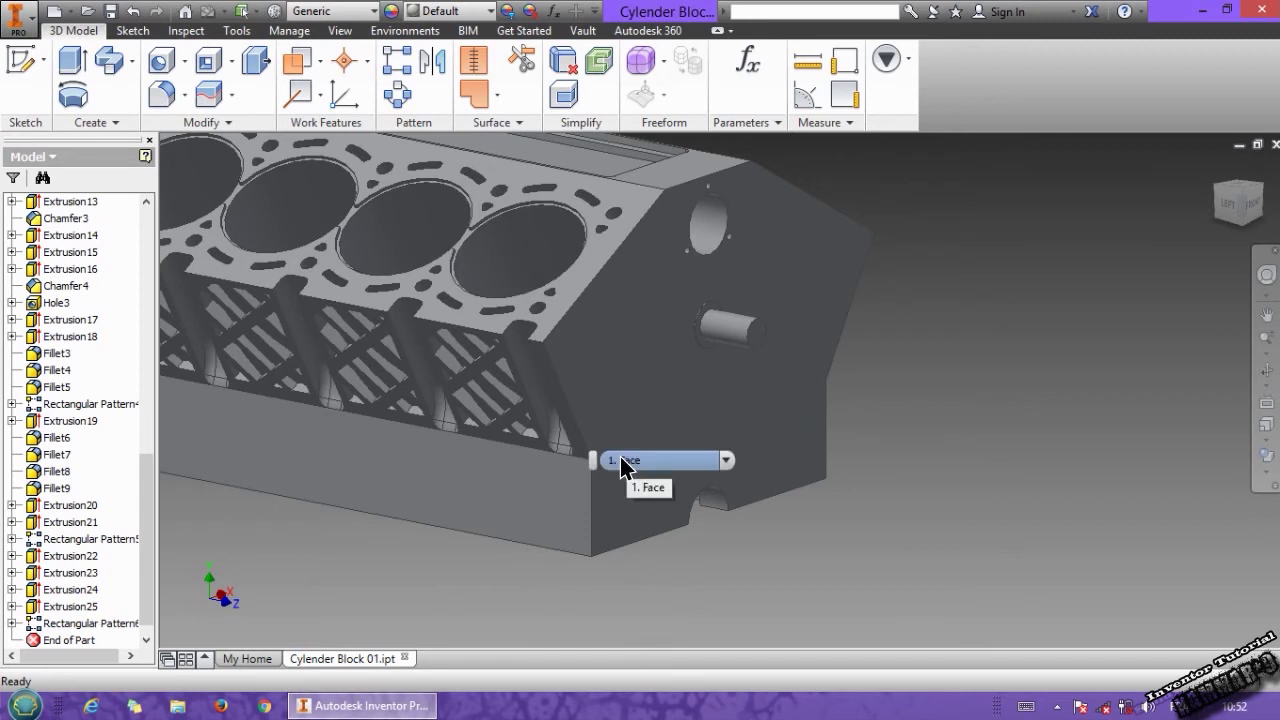
shift+middle_drag(620, 456, 669, 526)
scroll(651, 545, down, 3)
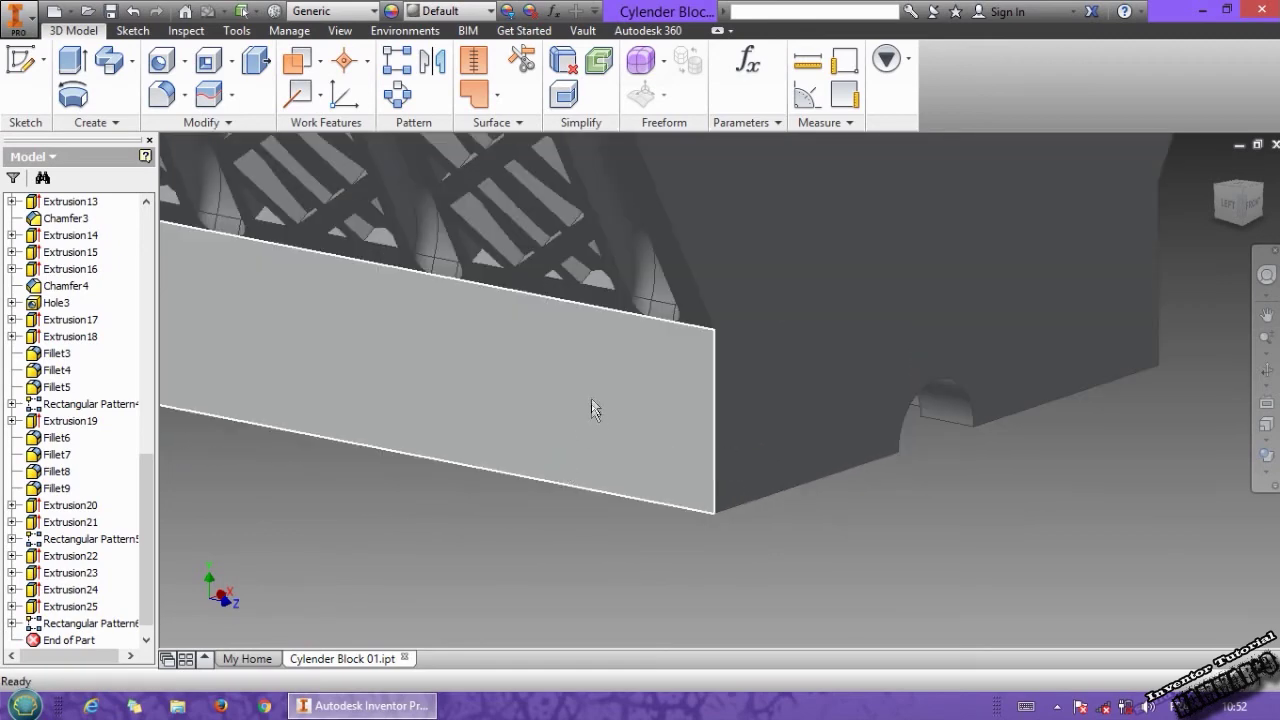
scroll(596, 428, down, 2)
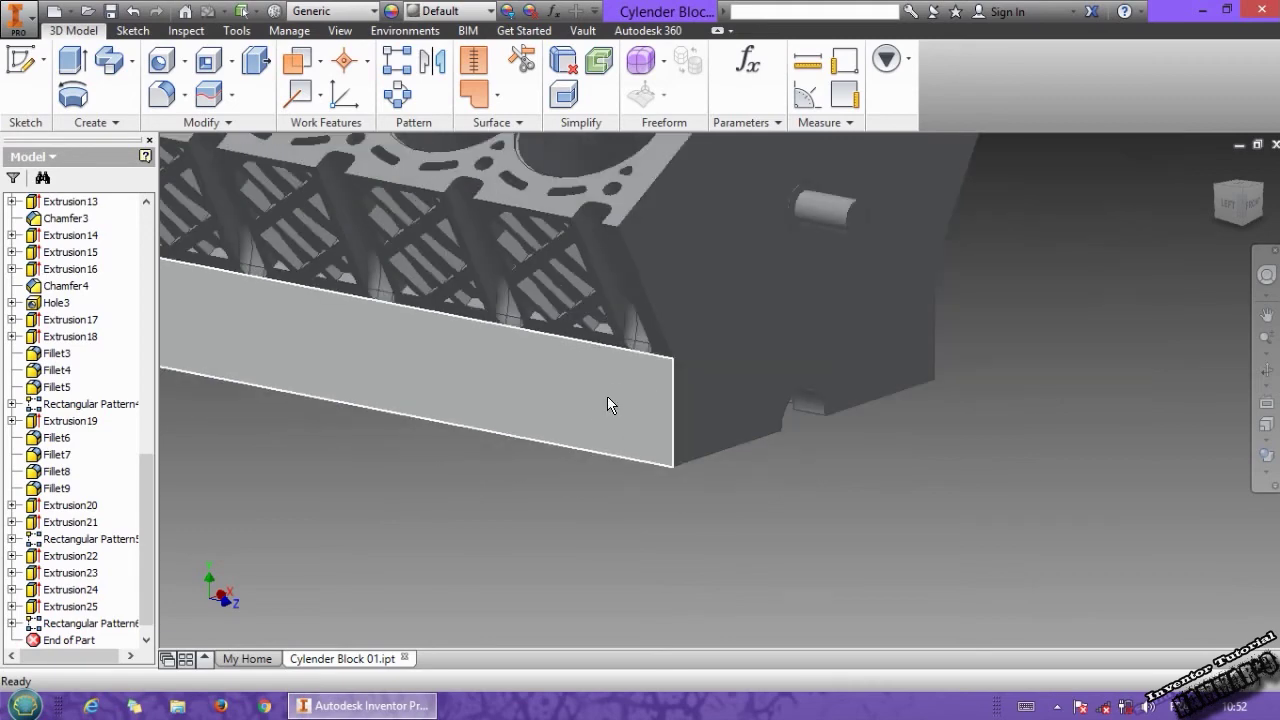
shift+middle_drag(608, 400, 562, 280)
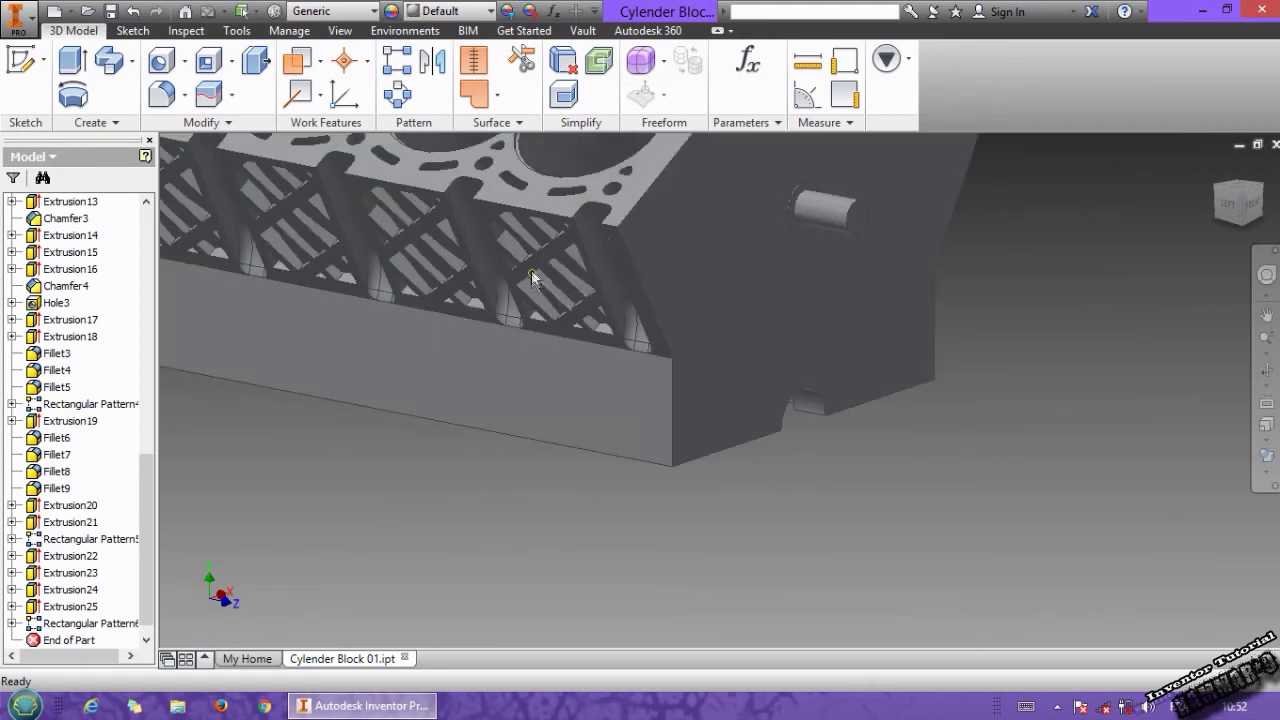
scroll(540, 268, up, 2)
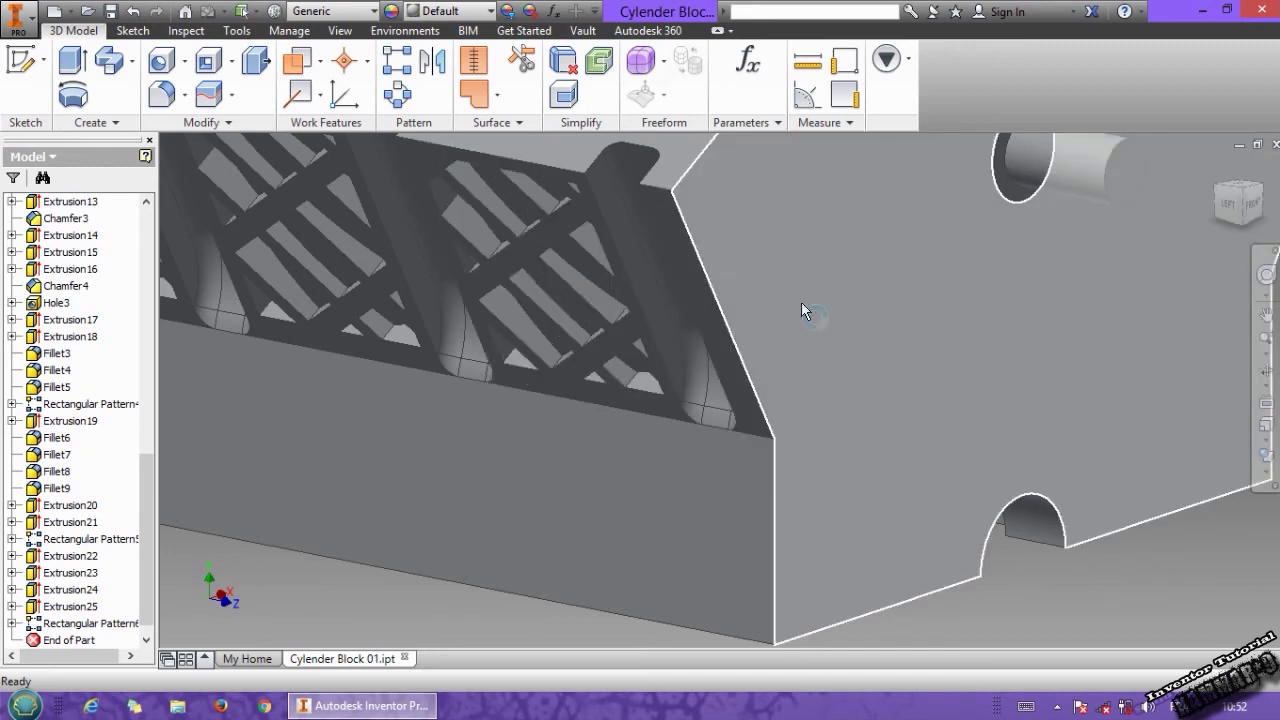
scroll(801, 302, down, 3)
middle_drag(764, 354, 758, 440)
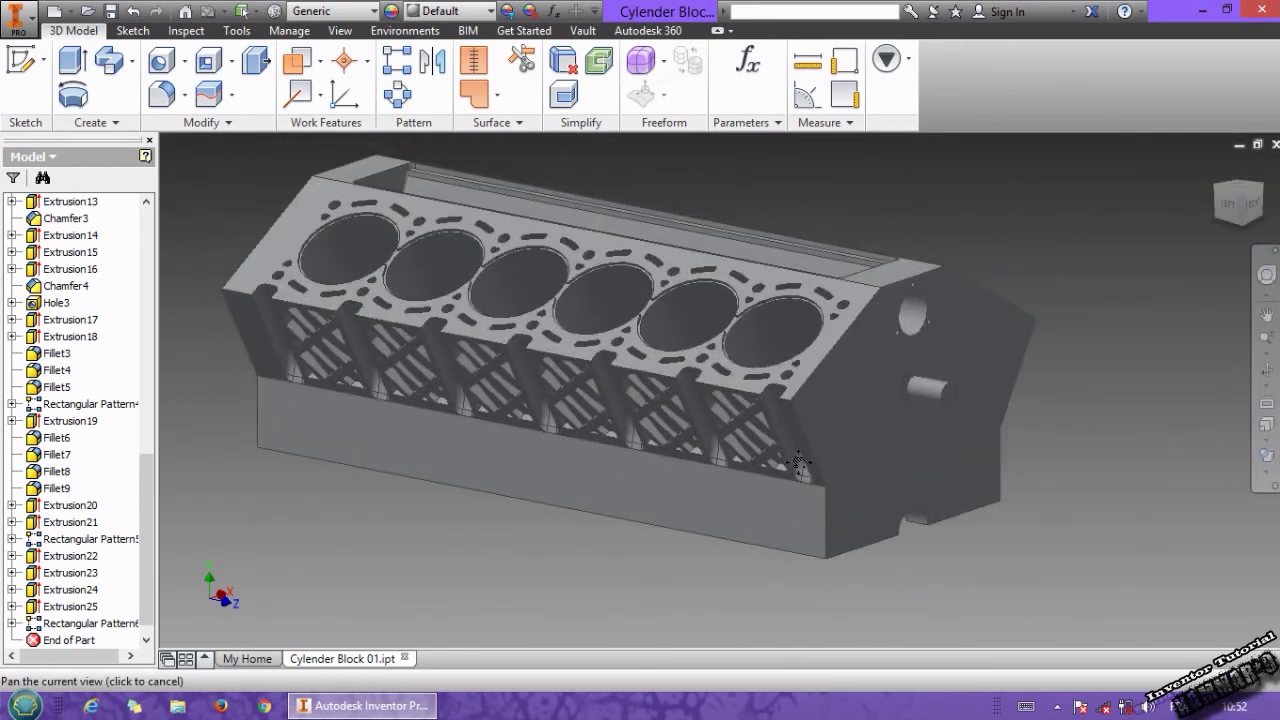
scroll(691, 488, up, 3)
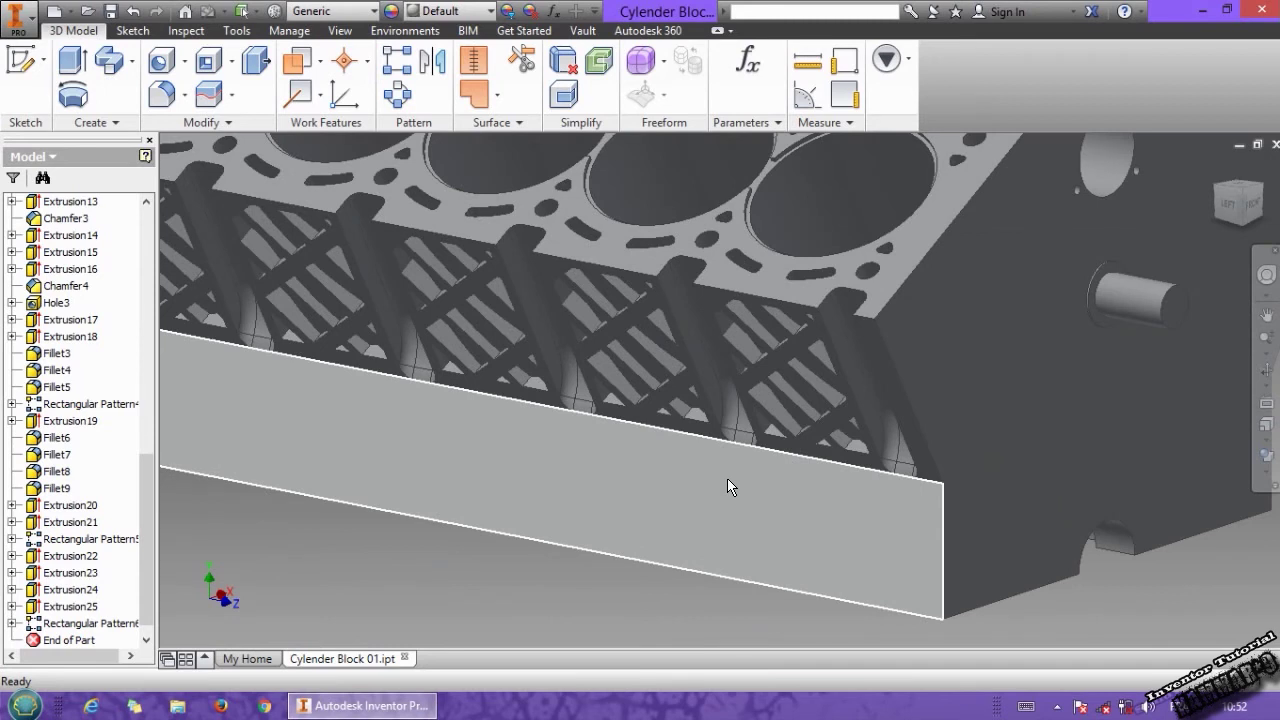
mouse_move(727, 478)
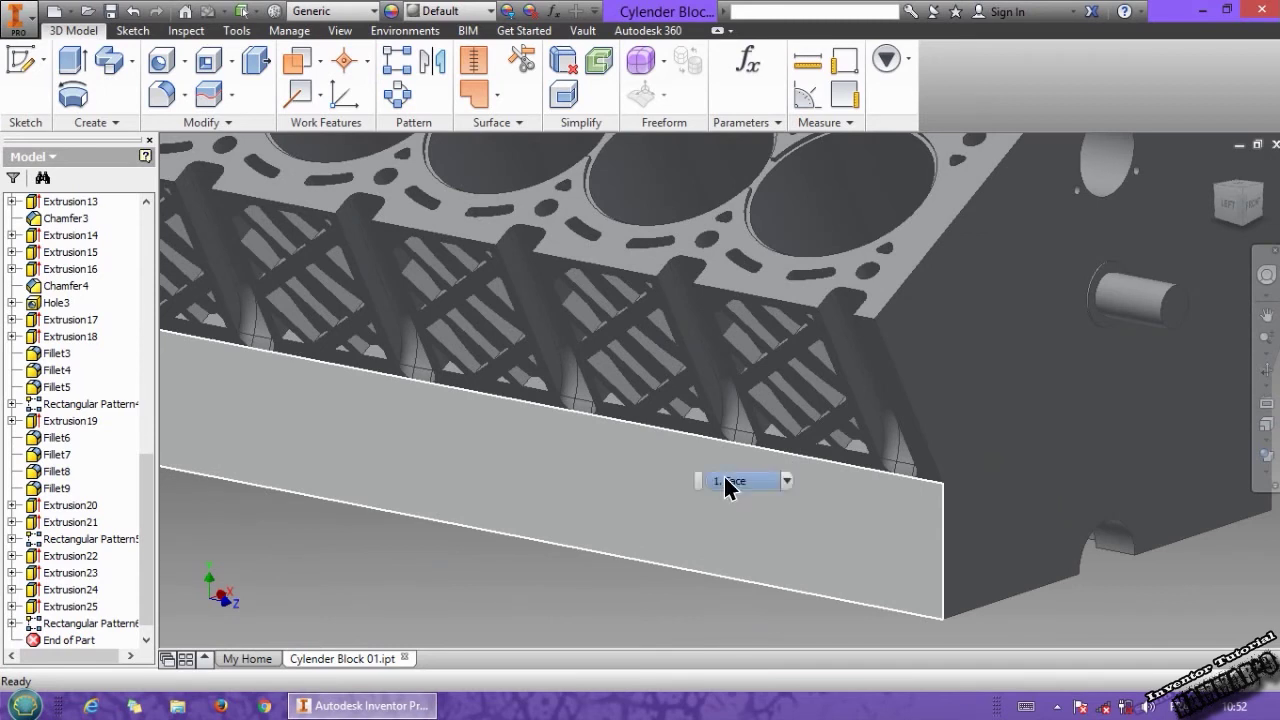